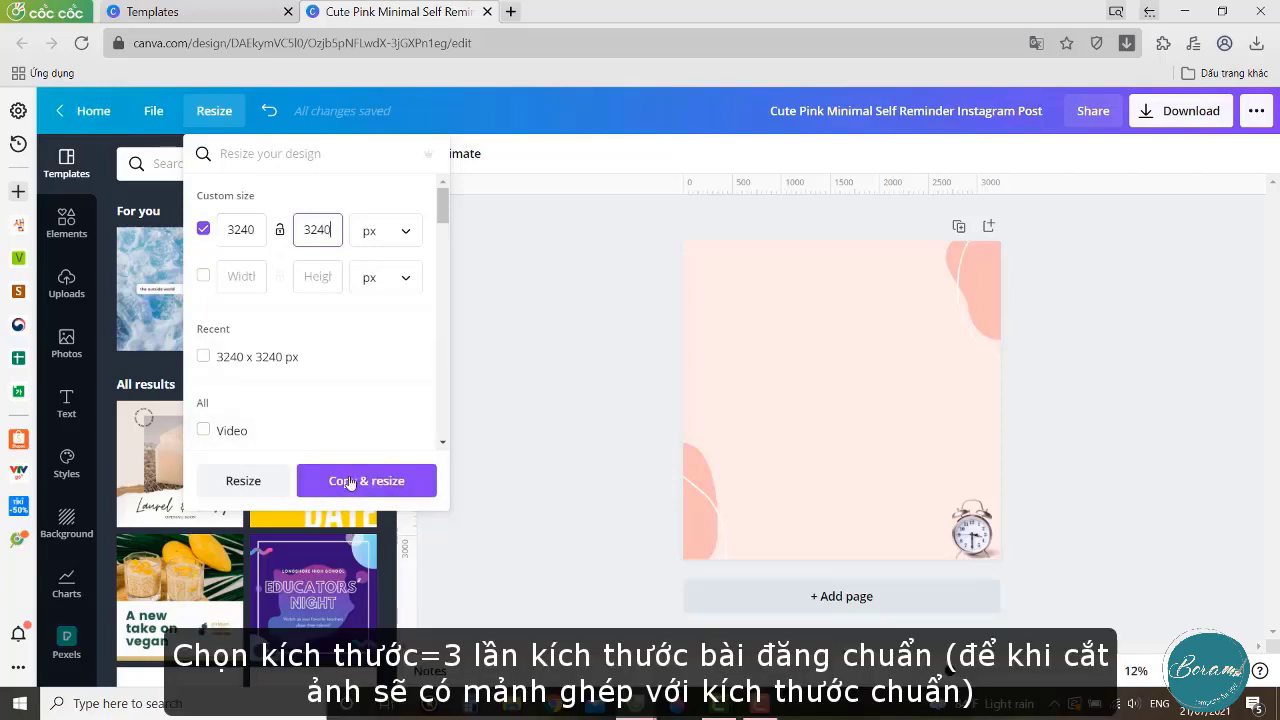
Create a resized copy of the design at 3240 x 3240 px and check that rulers and guides are enabled.
{"action": "left_click", "coordinate": [349, 483]}
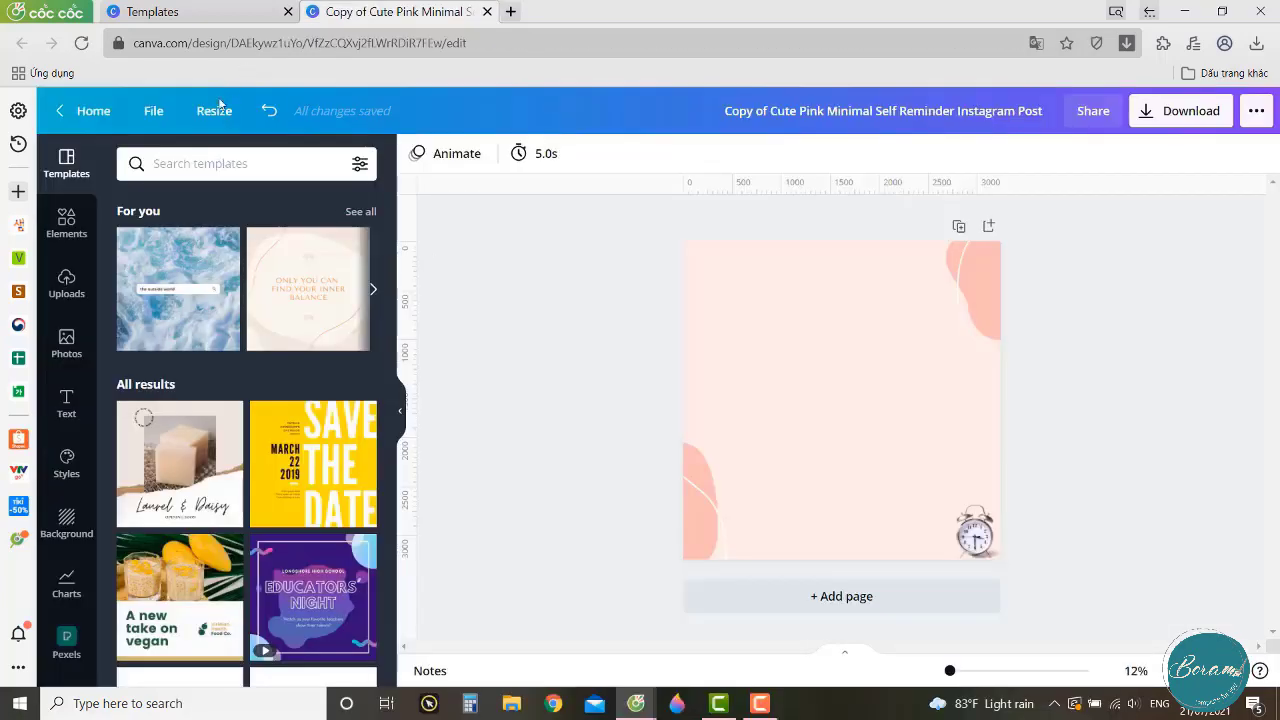
{"action": "left_click", "coordinate": [158, 113]}
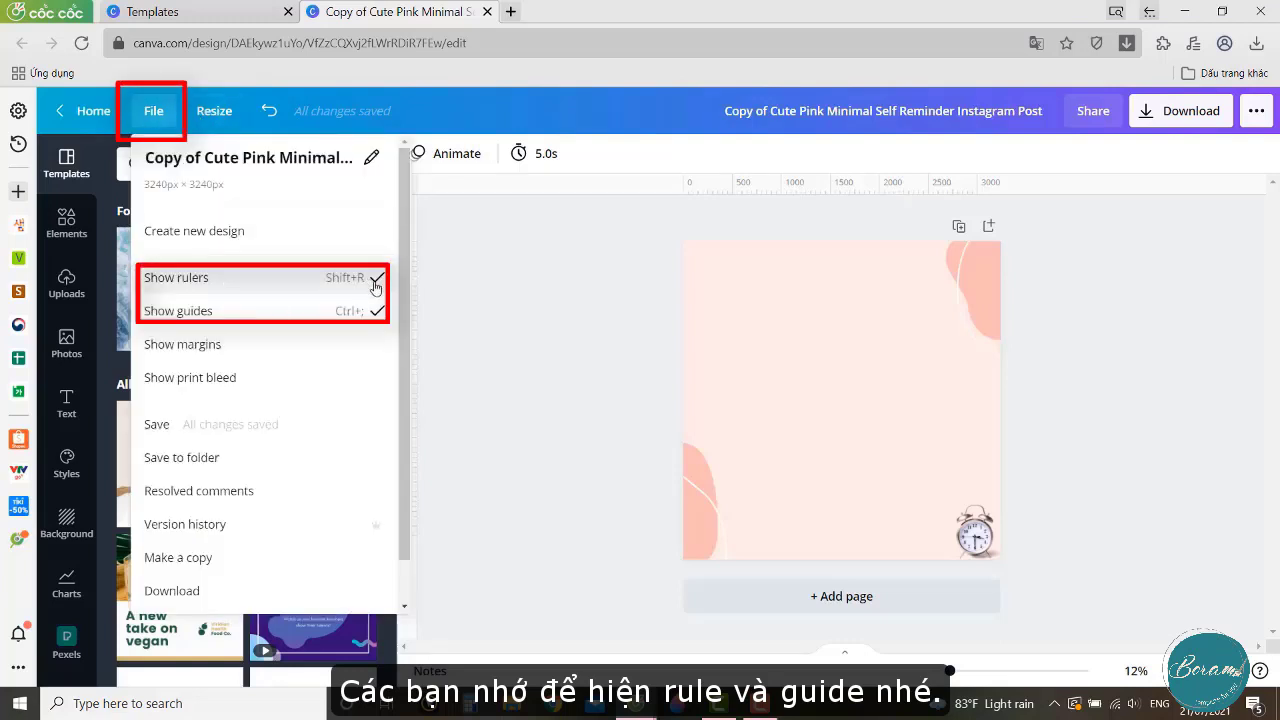
{"action": "left_click", "coordinate": [652, 350]}
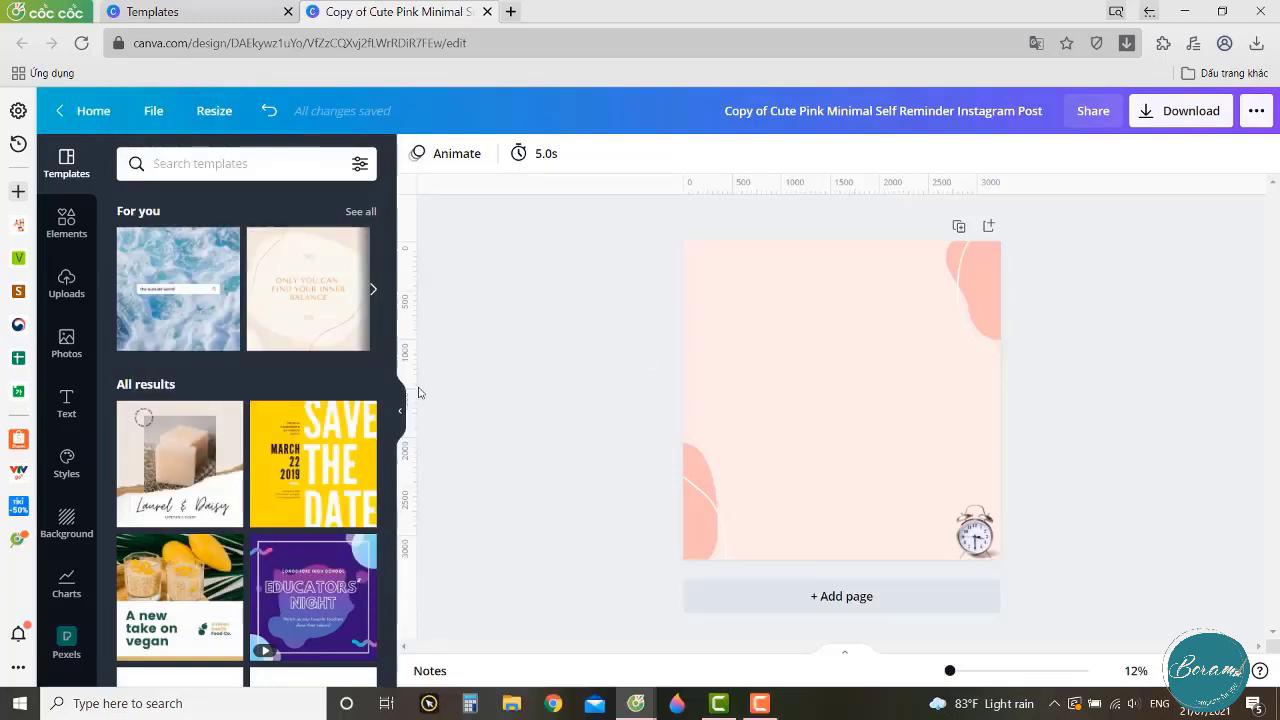
Search the elements for "grid" and insert the three-by-three grid over the whole page.
{"action": "left_click", "coordinate": [66, 220]}
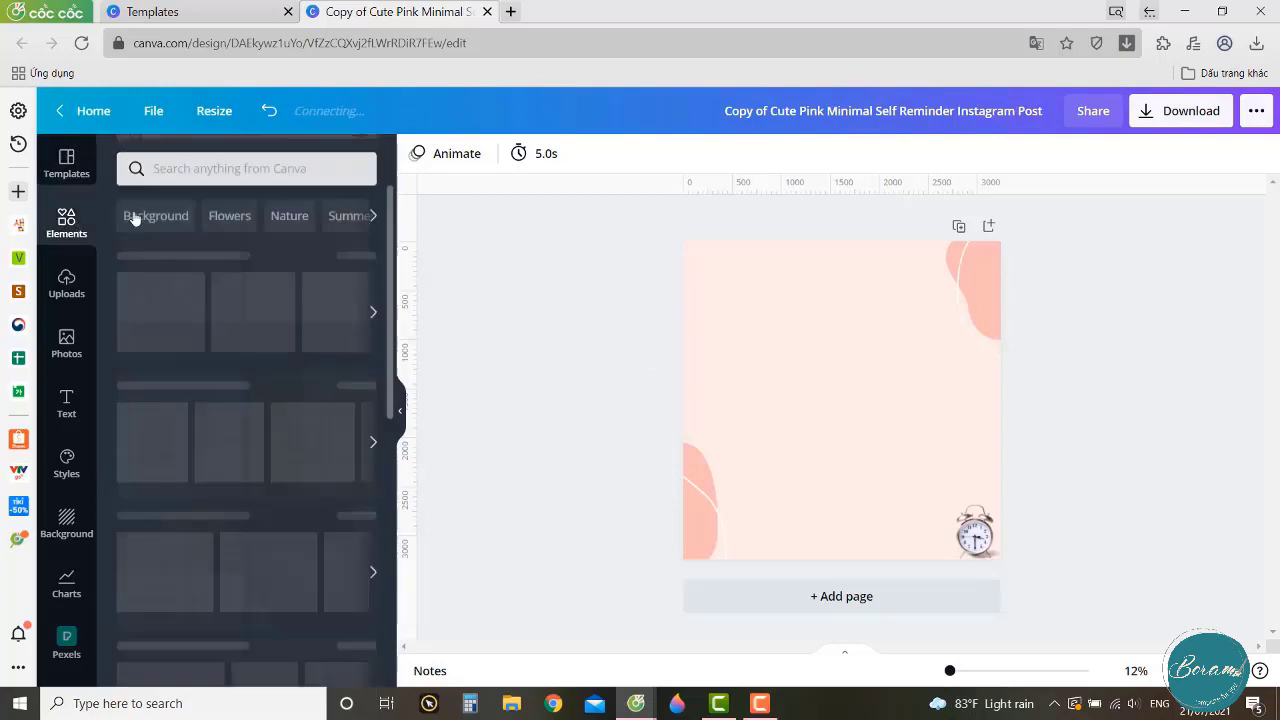
{"action": "left_click", "coordinate": [206, 163]}
{"action": "left_click", "coordinate": [168, 337]}
{"action": "scroll", "coordinate": [190, 464], "scroll_direction": "down", "scroll_amount": 2}
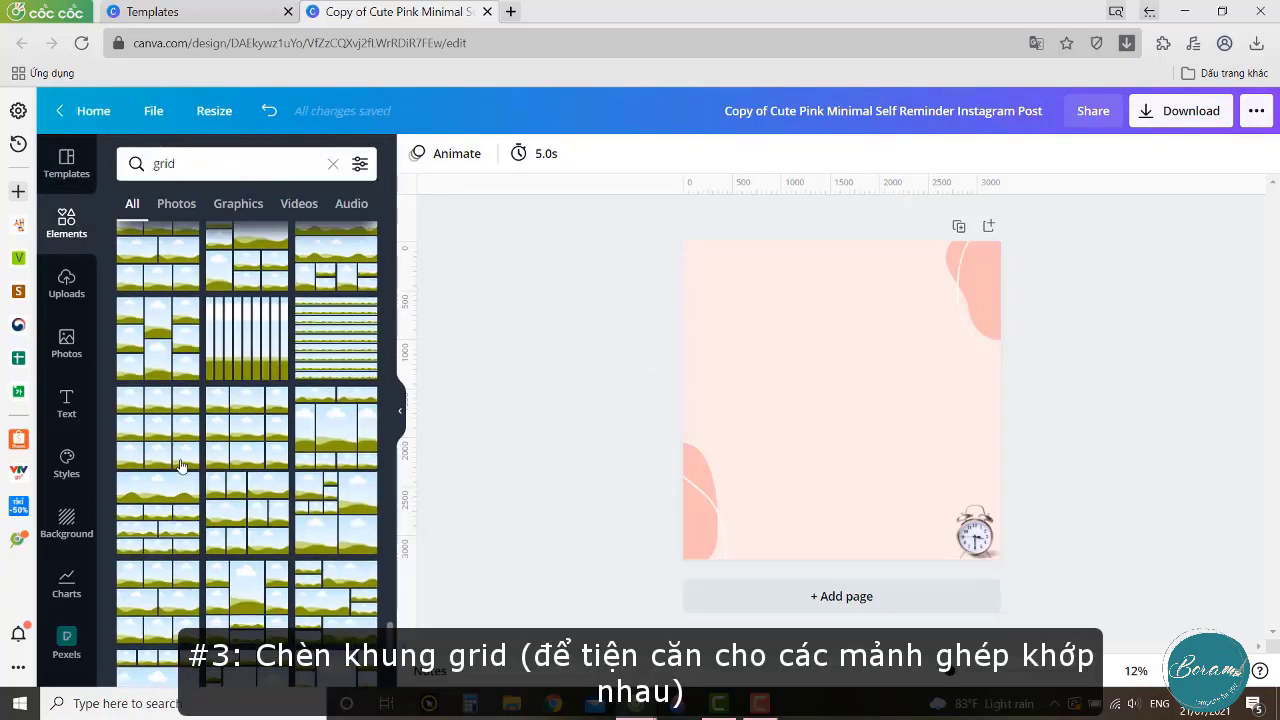
{"action": "left_click", "coordinate": [160, 426]}
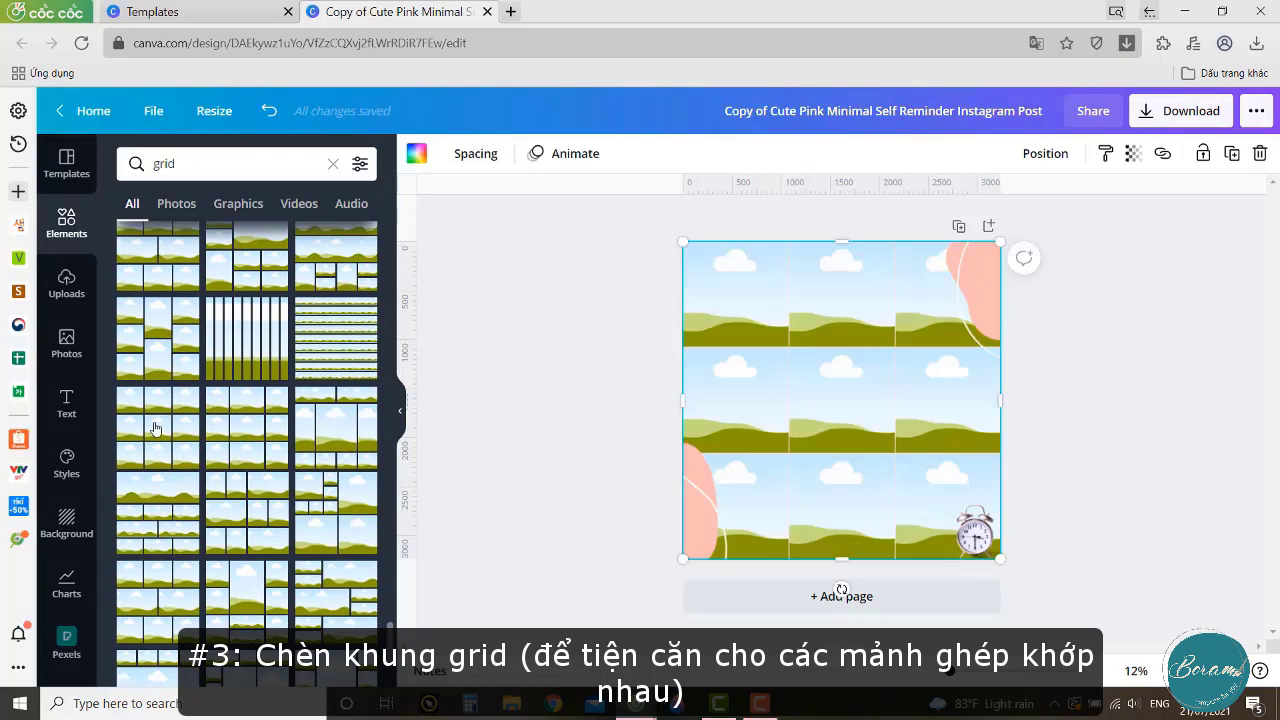
Place two vertical and two horizontal guides along the grid's dividing lines and delete the grid.
{"action": "left_click_drag", "start_coordinate": [414, 279], "coordinate": [790, 304]}
{"action": "left_click_drag", "start_coordinate": [413, 330], "coordinate": [882, 368]}
{"action": "left_click_drag", "start_coordinate": [810, 190], "coordinate": [804, 452]}
{"action": "left_click", "coordinate": [834, 408]}
{"action": "key", "text": "Delete"}
Rotate the upper-right pink blob with its white line and move it to the page's top edge, across the second vertical guide.
{"action": "left_click", "coordinate": [980, 291]}
{"action": "left_click", "coordinate": [968, 264], "text": "shift"}
{"action": "left_click_drag", "start_coordinate": [1015, 412], "coordinate": [1071, 400]}
{"action": "left_click_drag", "start_coordinate": [970, 286], "coordinate": [895, 243]}
{"action": "left_click_drag", "start_coordinate": [1063, 283], "coordinate": [1003, 266]}
{"action": "left_click", "coordinate": [943, 306]}
{"action": "left_click_drag", "start_coordinate": [915, 262], "coordinate": [946, 270]}
Send the white line of the top pink blob backward, behind the blob.
{"action": "left_click", "coordinate": [912, 278]}
{"action": "left_click", "coordinate": [1045, 154]}
{"action": "left_click", "coordinate": [975, 204]}
{"action": "left_click", "coordinate": [868, 388]}
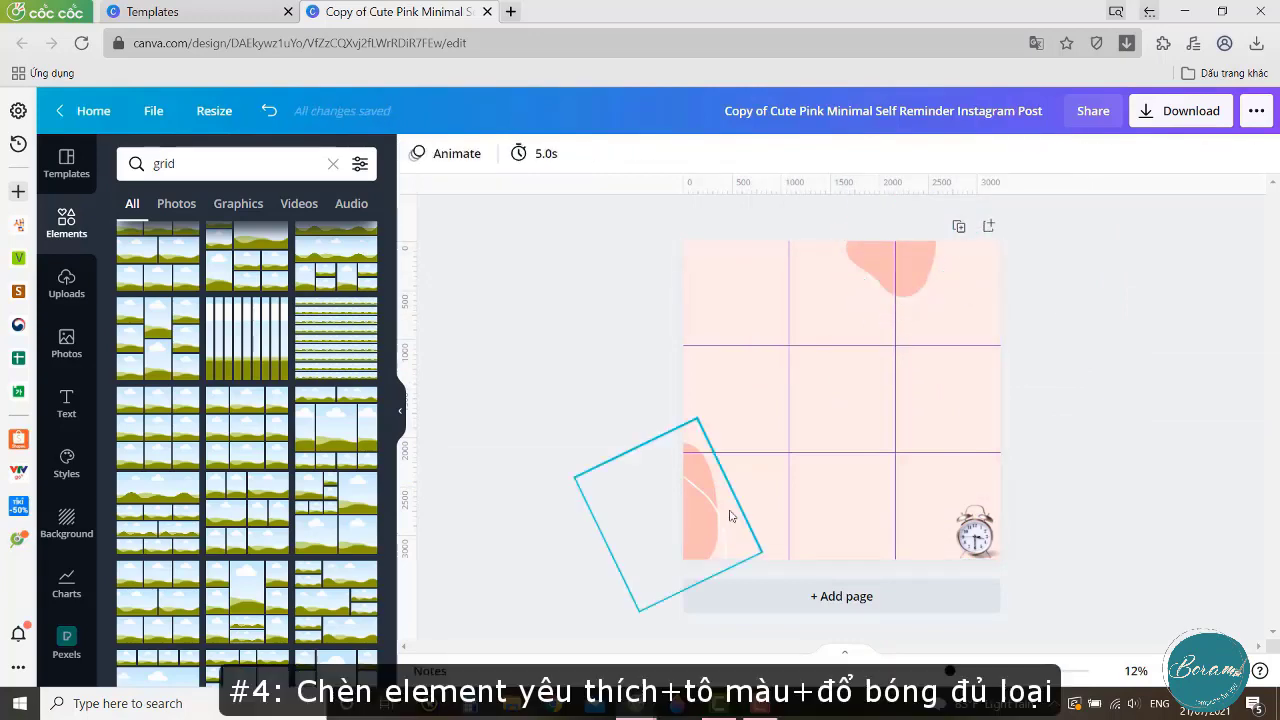
Move the lower-left pink blob to the right edge of the middle row and send its white line backward.
{"action": "left_click_drag", "start_coordinate": [730, 516], "coordinate": [973, 399]}
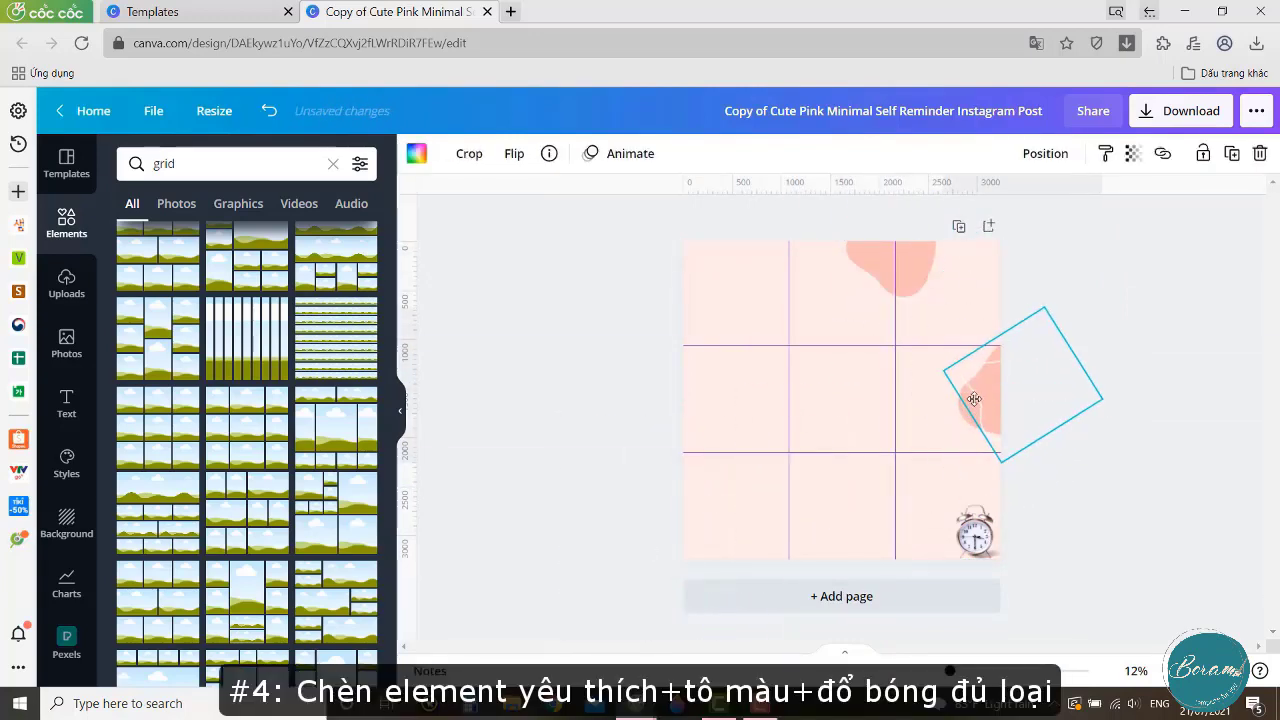
{"action": "left_click", "coordinate": [1045, 153]}
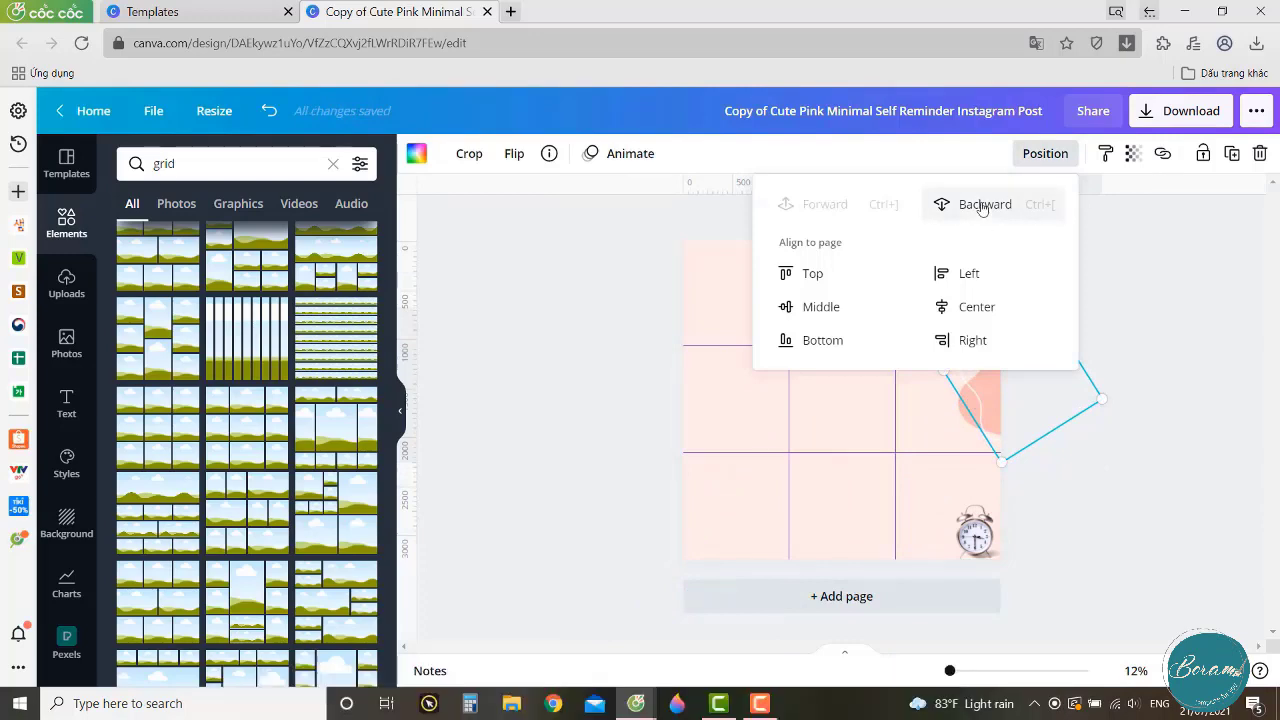
{"action": "left_click", "coordinate": [983, 205]}
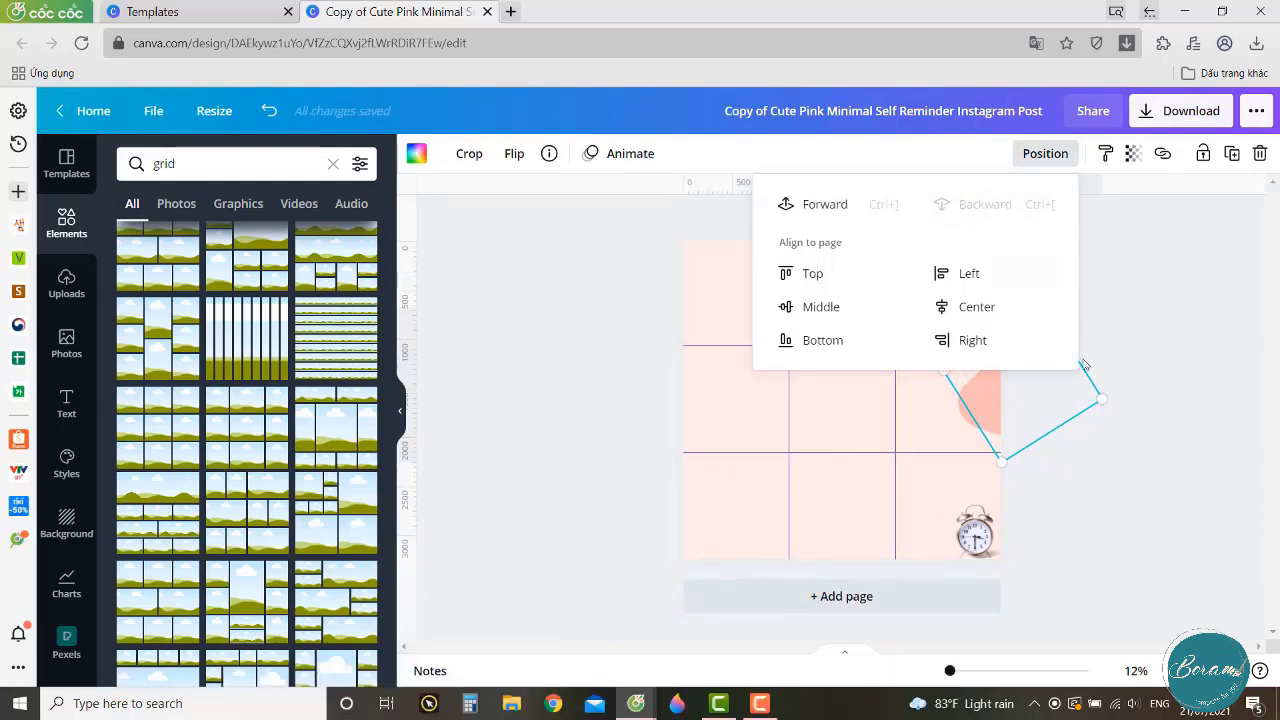
{"action": "left_click", "coordinate": [1100, 503]}
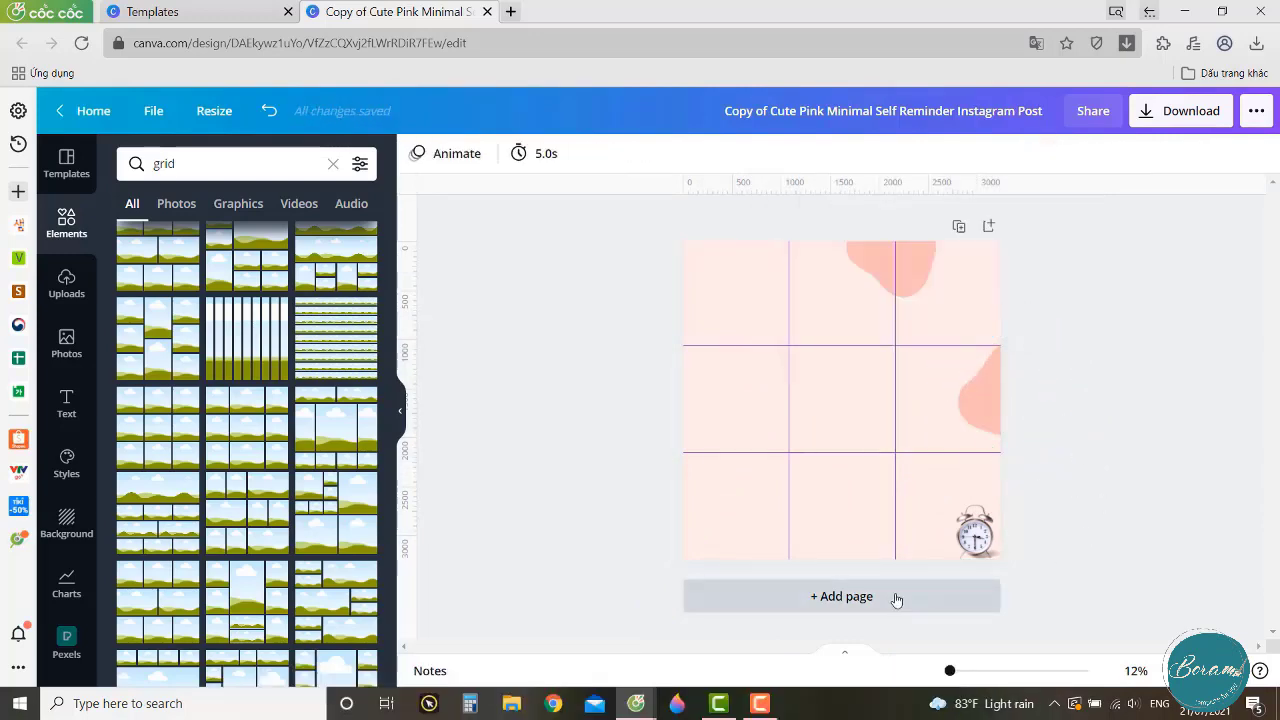
Add a page before the current one and insert the uploaded pink collage image, scaled to fill that page.
{"action": "left_click", "coordinate": [852, 598]}
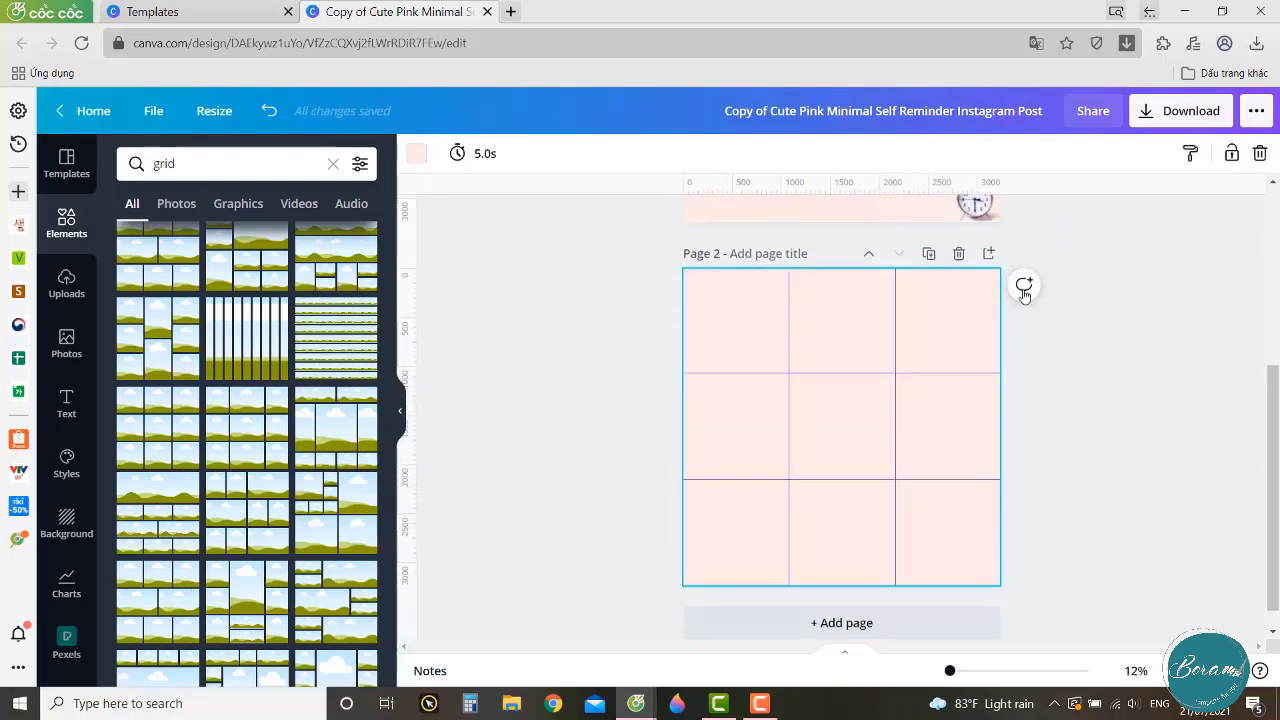
{"action": "left_click", "coordinate": [869, 260]}
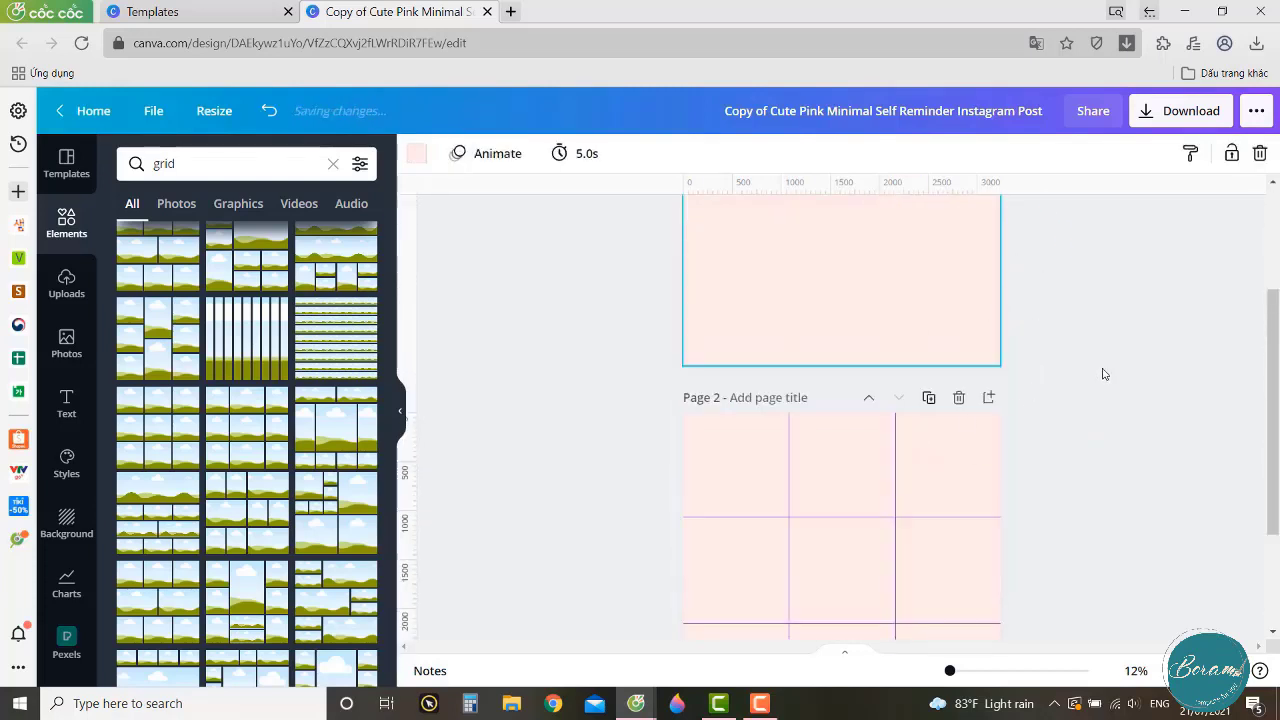
{"action": "left_click", "coordinate": [66, 290]}
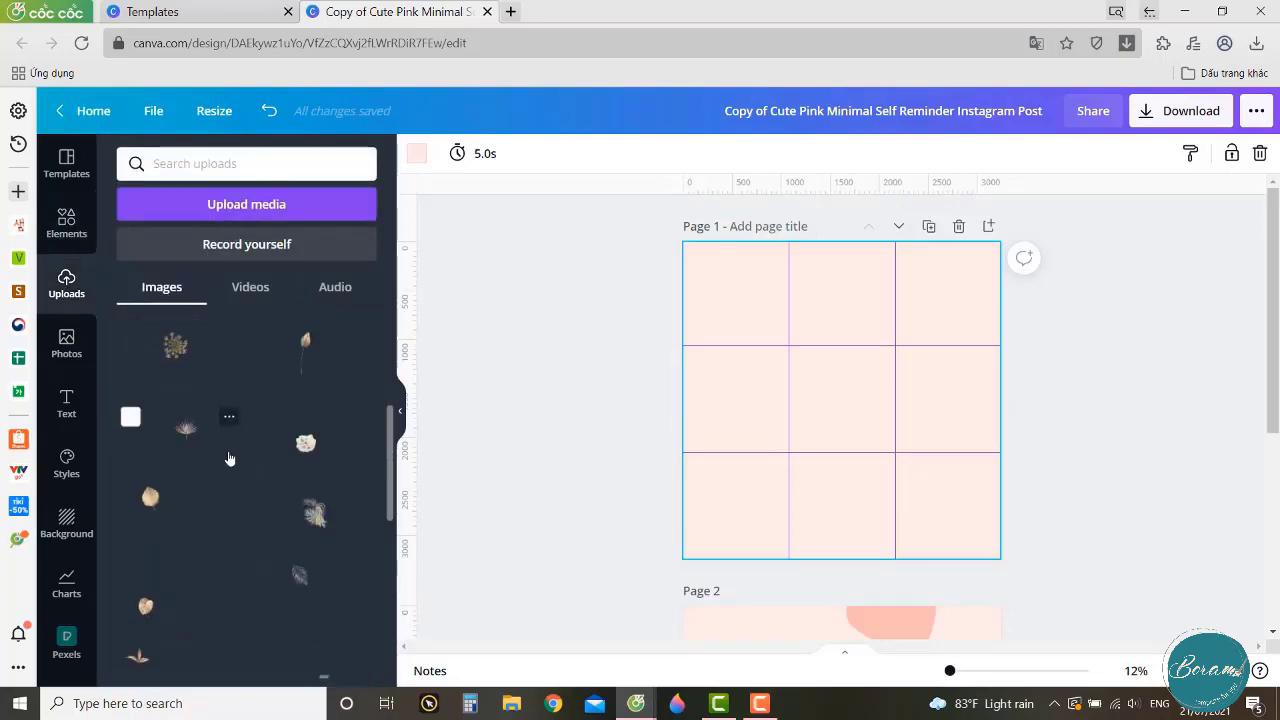
{"action": "scroll", "coordinate": [229, 458], "scroll_direction": "down", "scroll_amount": 5}
{"action": "scroll", "coordinate": [229, 457], "scroll_direction": "up", "scroll_amount": 1}
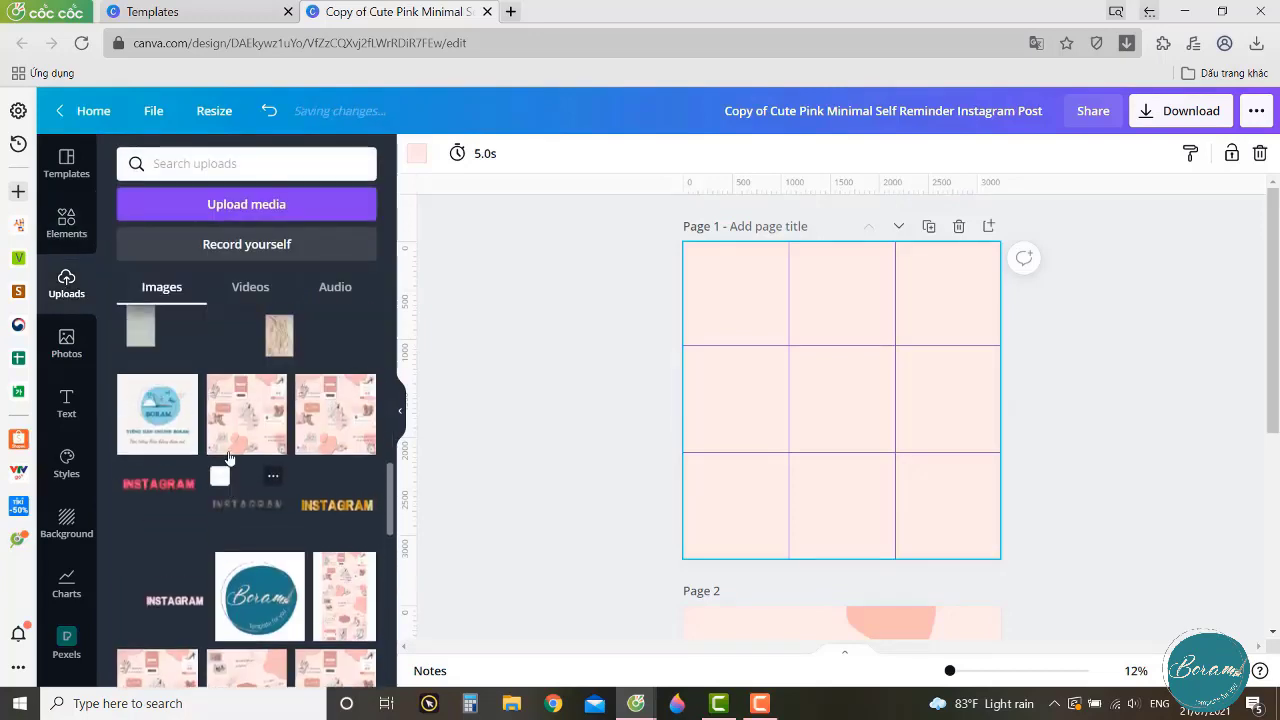
{"action": "left_click", "coordinate": [242, 415]}
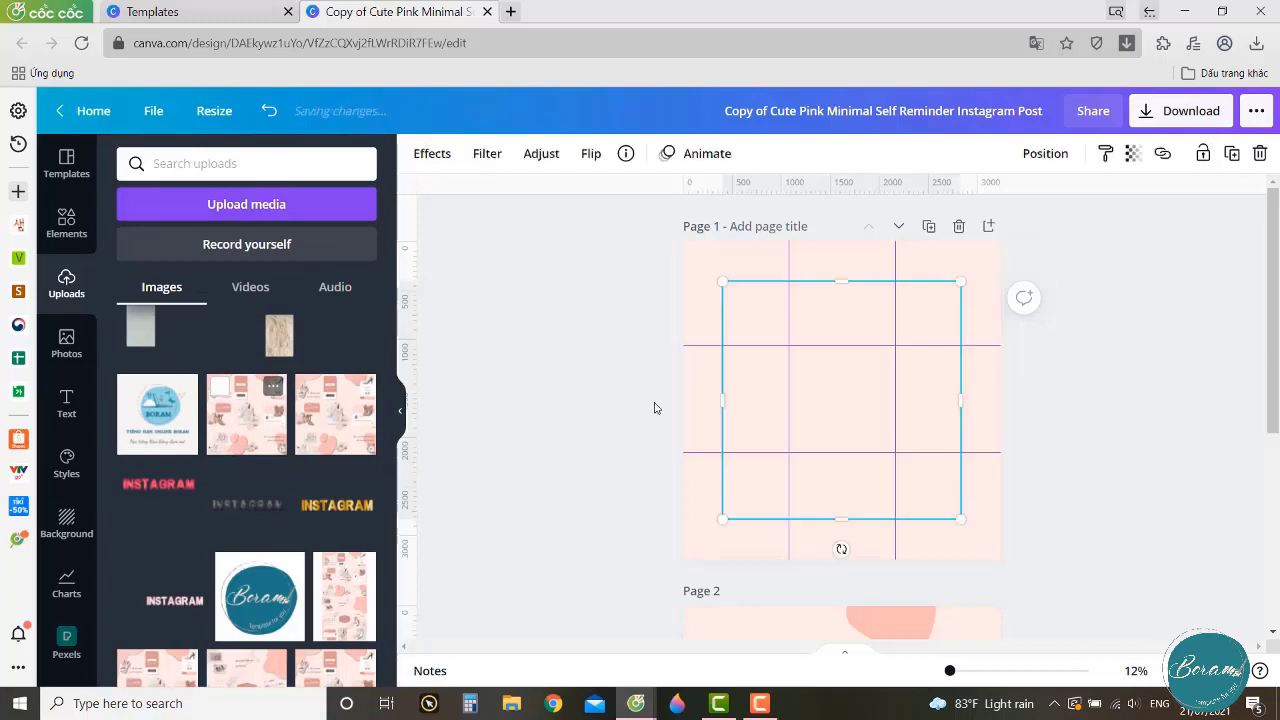
{"action": "left_click_drag", "start_coordinate": [960, 517], "coordinate": [998, 557]}
{"action": "left_click_drag", "start_coordinate": [719, 282], "coordinate": [684, 242]}
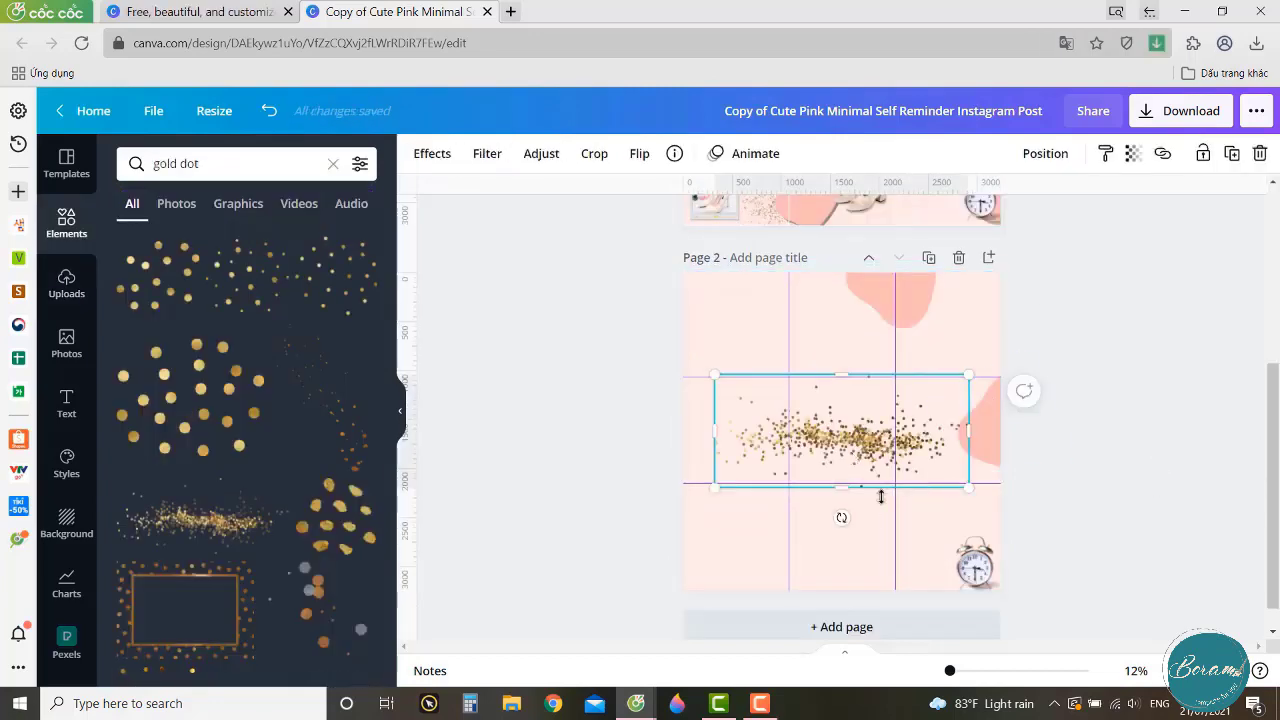
Scale down the gold dot graphic on page 2 and place it at the upper-left guide crossing.
{"action": "left_click_drag", "start_coordinate": [966, 486], "coordinate": [795, 458]}
{"action": "left_click_drag", "start_coordinate": [766, 407], "coordinate": [782, 386]}
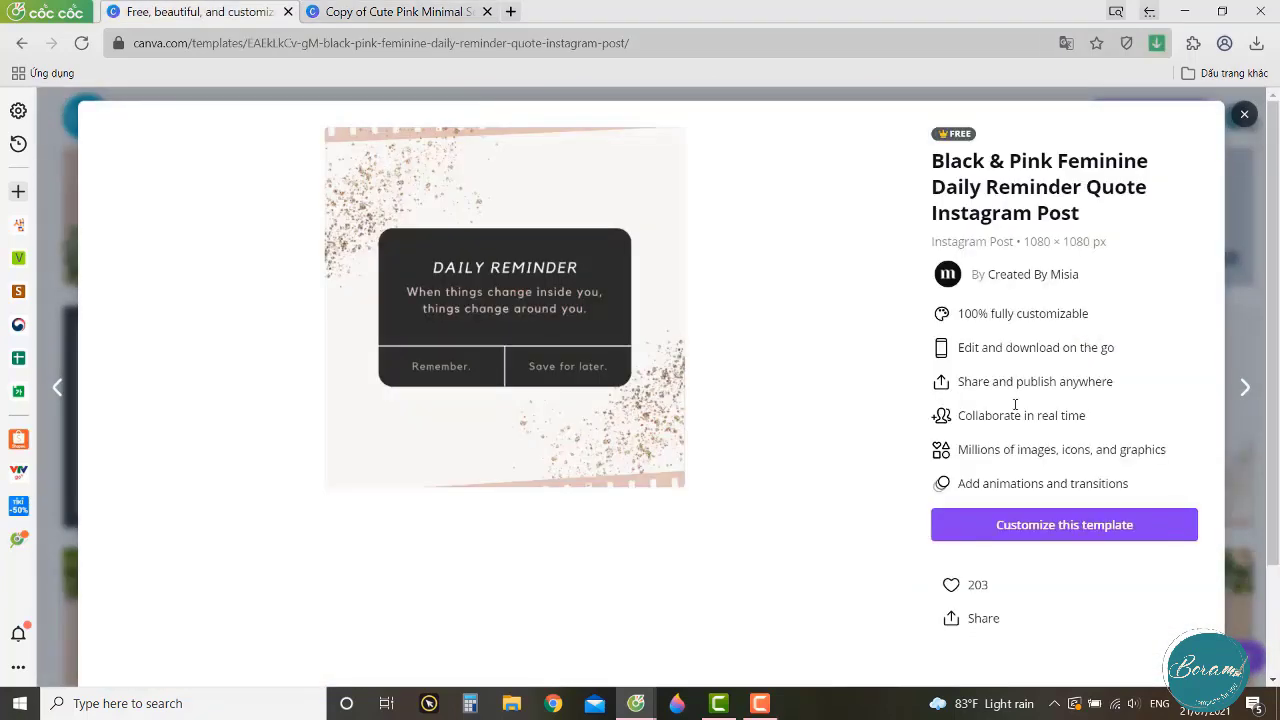
Open the Black & Pink Feminine Daily Reminder Quote template, cut both of its speckle graphics and return to the pink design.
{"action": "left_click", "coordinate": [1034, 531]}
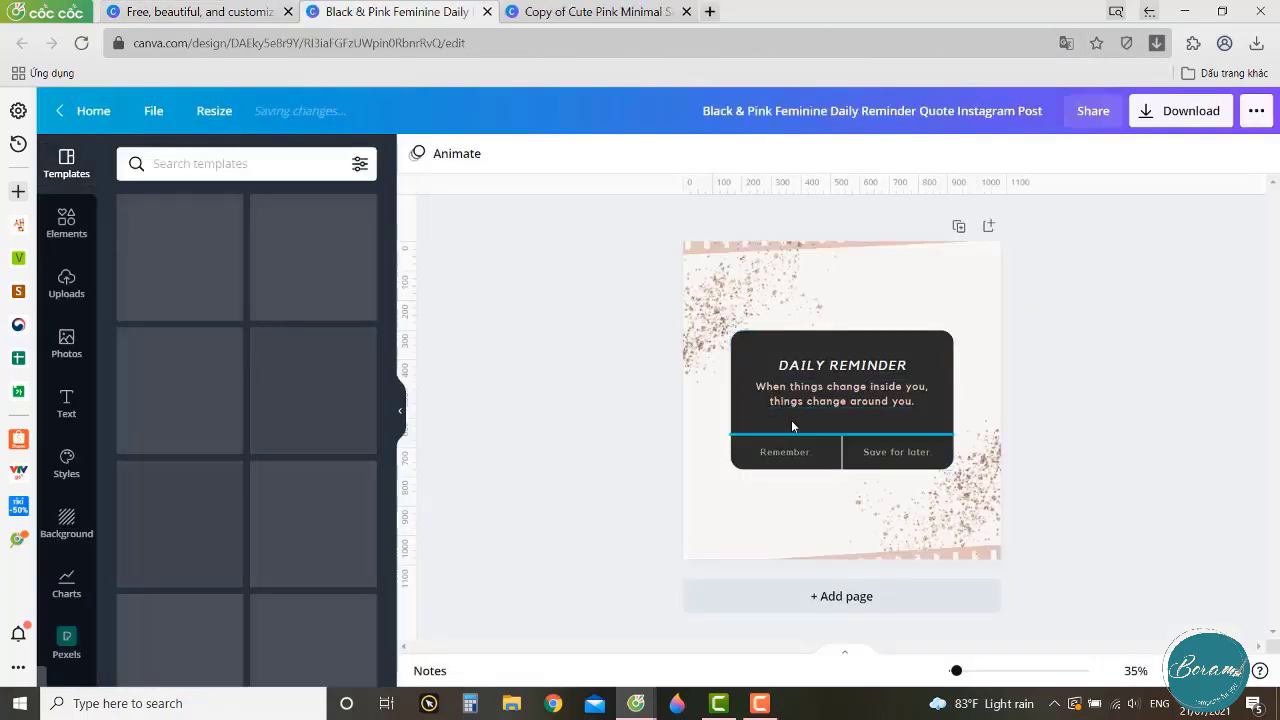
{"action": "left_click_drag", "start_coordinate": [752, 297], "coordinate": [817, 341]}
{"action": "left_click", "coordinate": [952, 496], "text": "shift"}
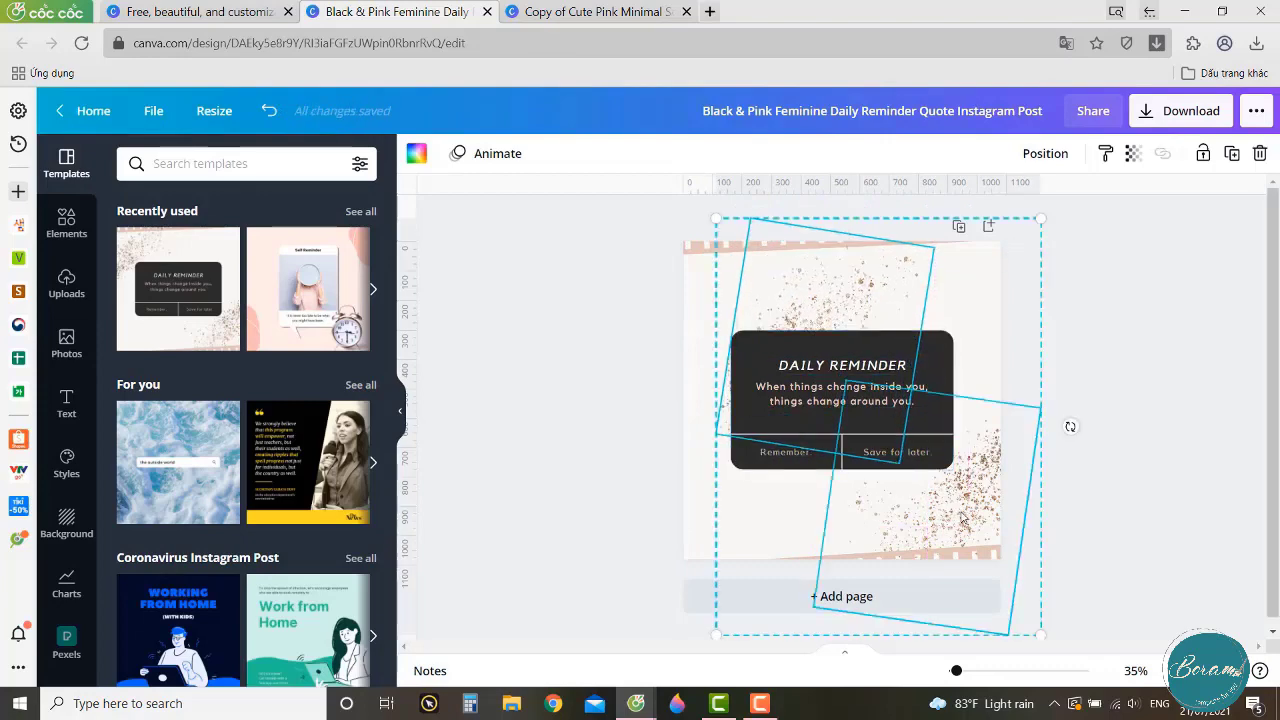
{"action": "key", "text": "Delete"}
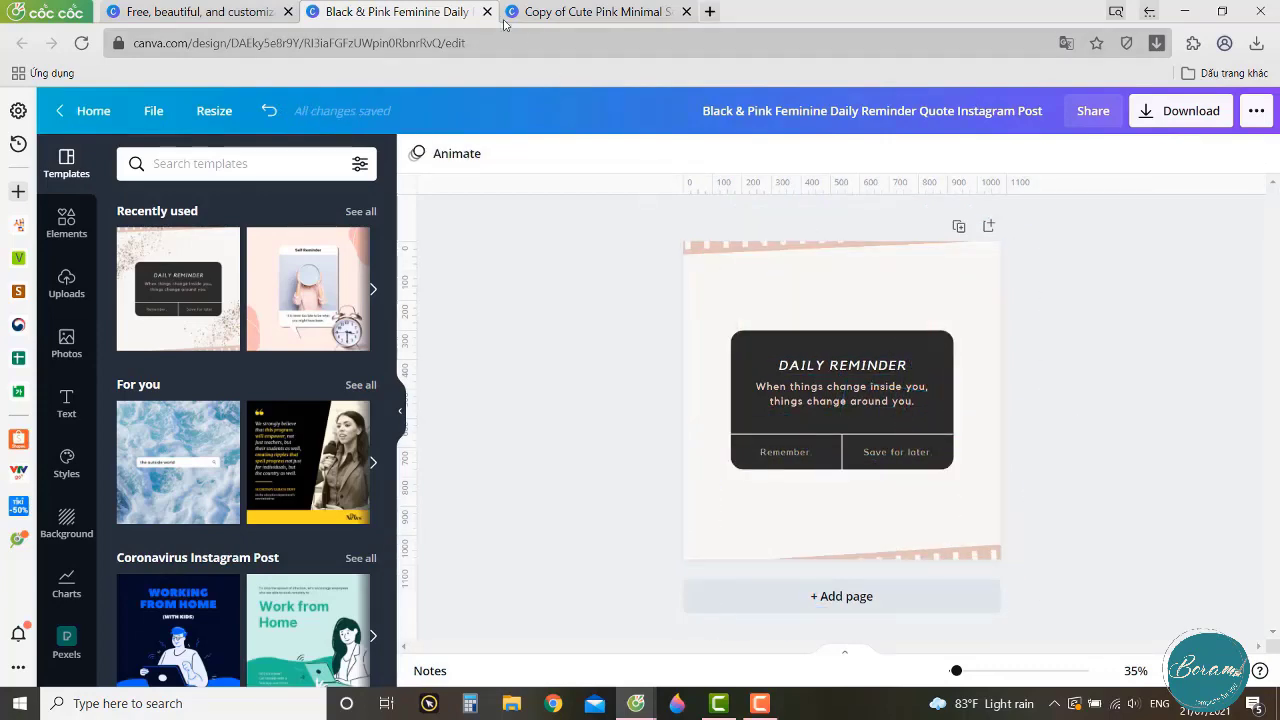
{"action": "left_click", "coordinate": [487, 11]}
{"action": "left_click", "coordinate": [434, 12]}
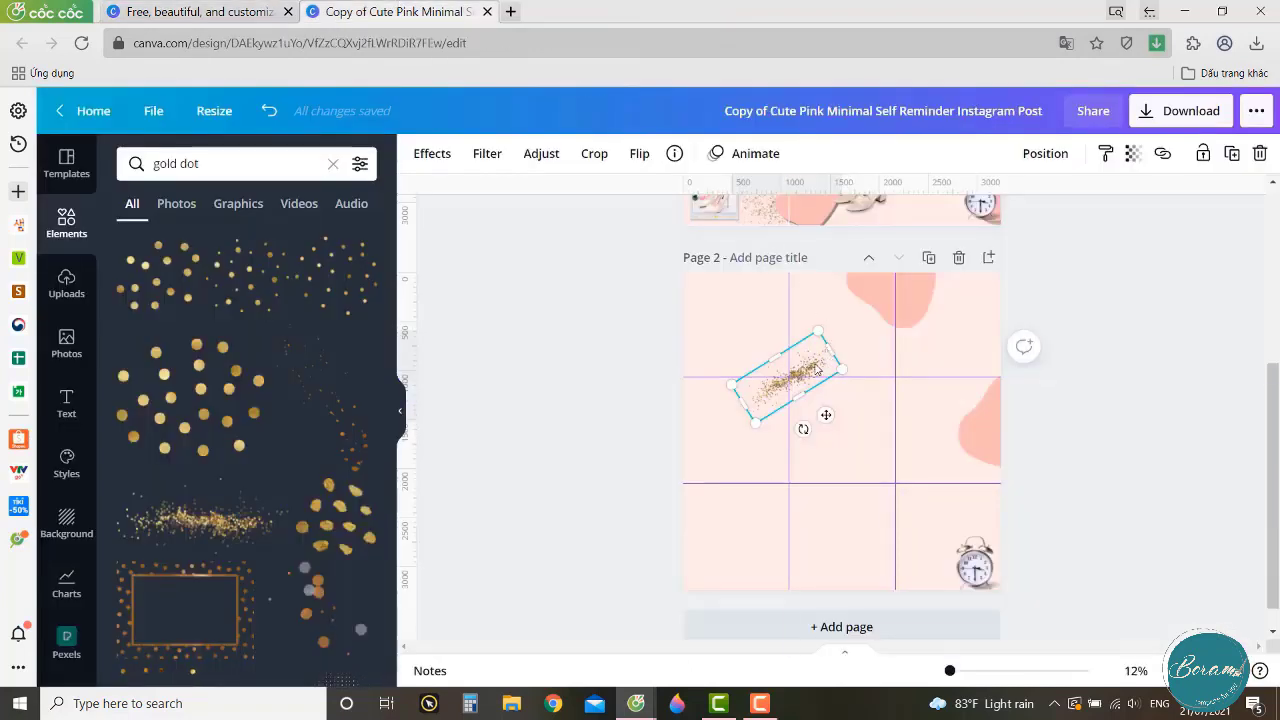
Replace the gold dots on page 2 with the cut speckles, one in the upper-left cell and one on the bottom row's first vertical guide.
{"action": "key", "text": "Delete"}
{"action": "key", "text": "ctrl+v"}
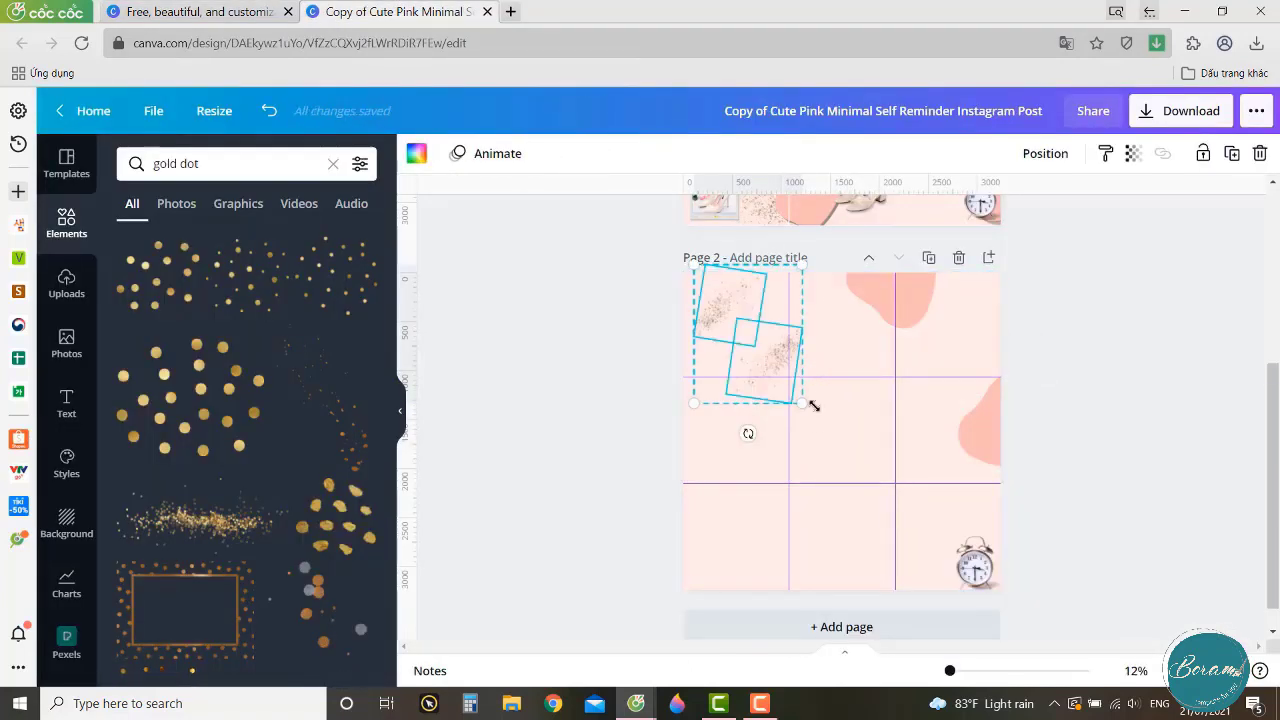
{"action": "mouse_move", "coordinate": [773, 352]}
{"action": "left_mouse_down"}
{"action": "mouse_move", "coordinate": [828, 431]}
{"action": "mouse_move", "coordinate": [803, 374]}
{"action": "mouse_move", "coordinate": [766, 340]}
{"action": "mouse_move", "coordinate": [812, 490]}
{"action": "mouse_move", "coordinate": [795, 554]}
{"action": "left_mouse_up"}
{"action": "left_click", "coordinate": [1148, 502]}
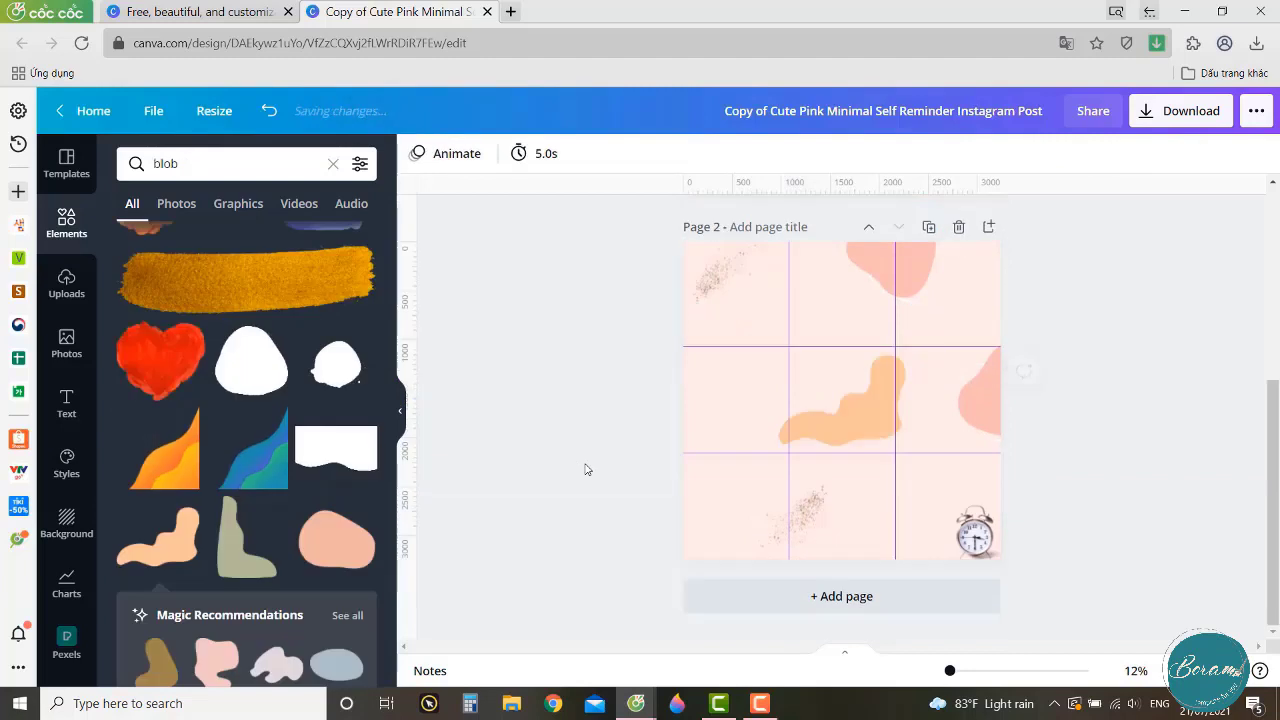
Rotate the orange blob to fit page 2's upper-left corner and send it behind the speckles.
{"action": "left_click", "coordinate": [864, 395]}
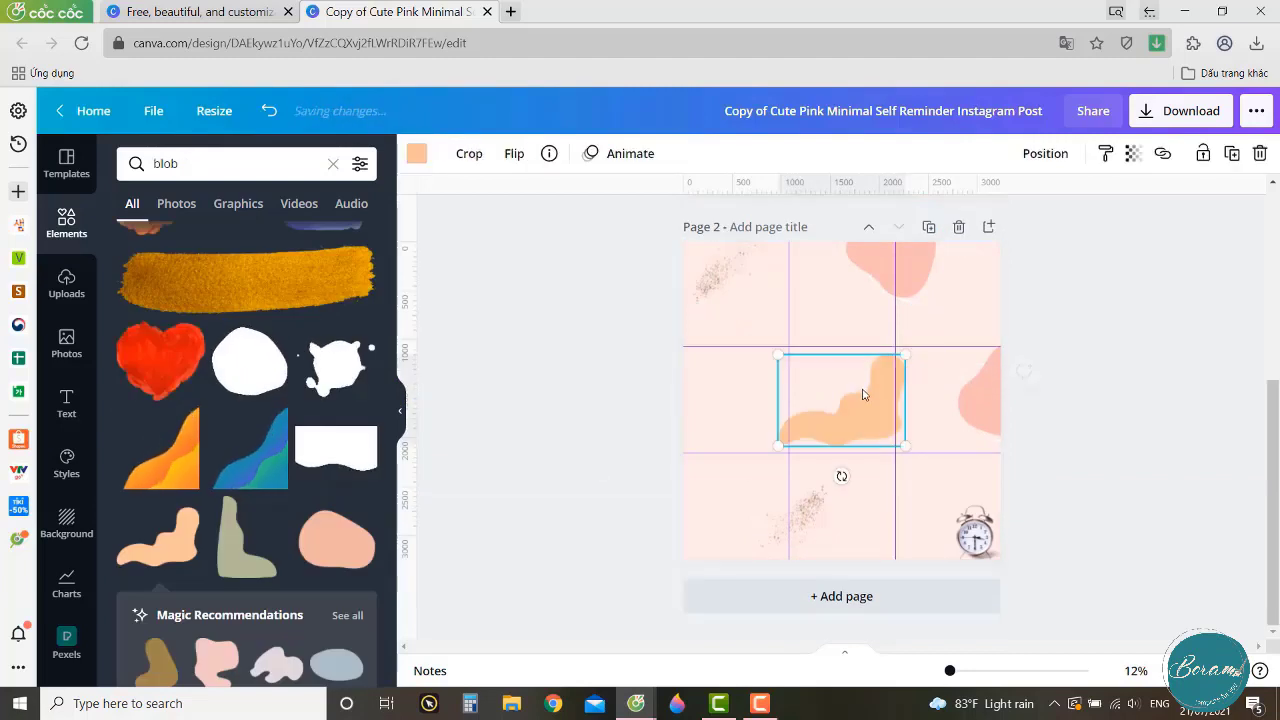
{"action": "left_click_drag", "start_coordinate": [847, 476], "coordinate": [846, 323]}
{"action": "left_click_drag", "start_coordinate": [836, 383], "coordinate": [717, 265]}
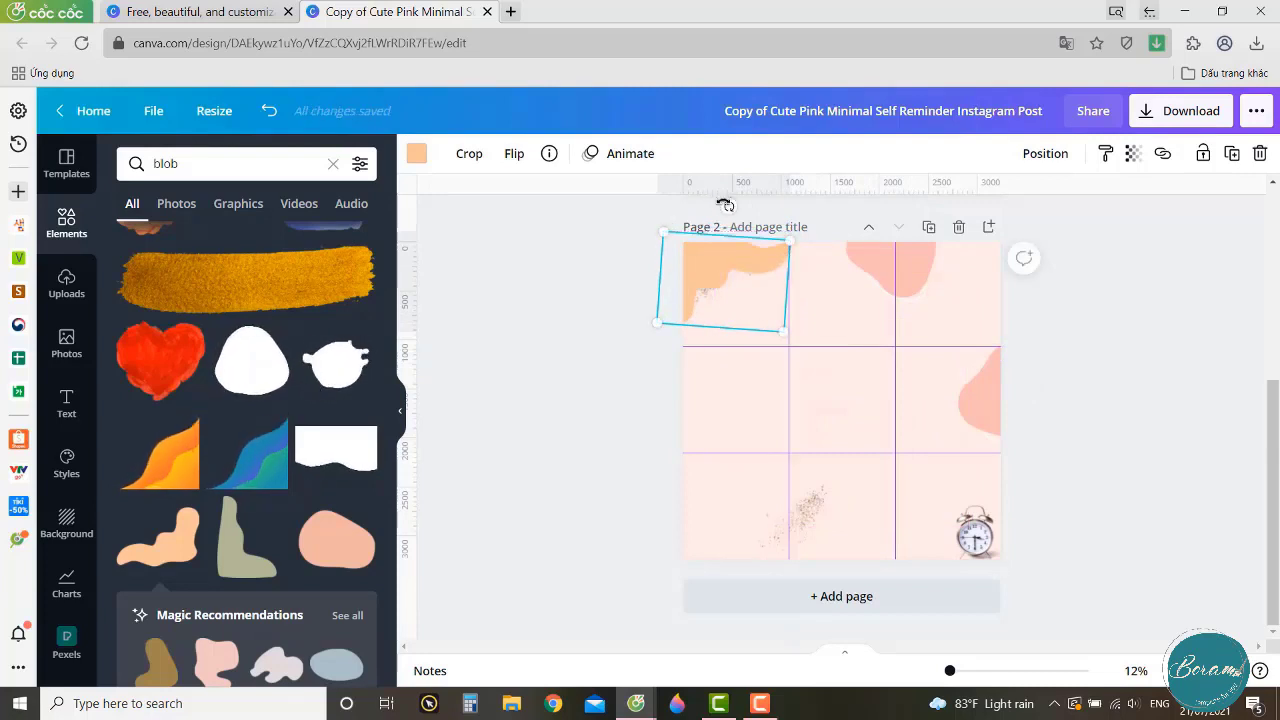
{"action": "left_click_drag", "start_coordinate": [725, 204], "coordinate": [707, 209]}
{"action": "left_click_drag", "start_coordinate": [706, 260], "coordinate": [703, 250]}
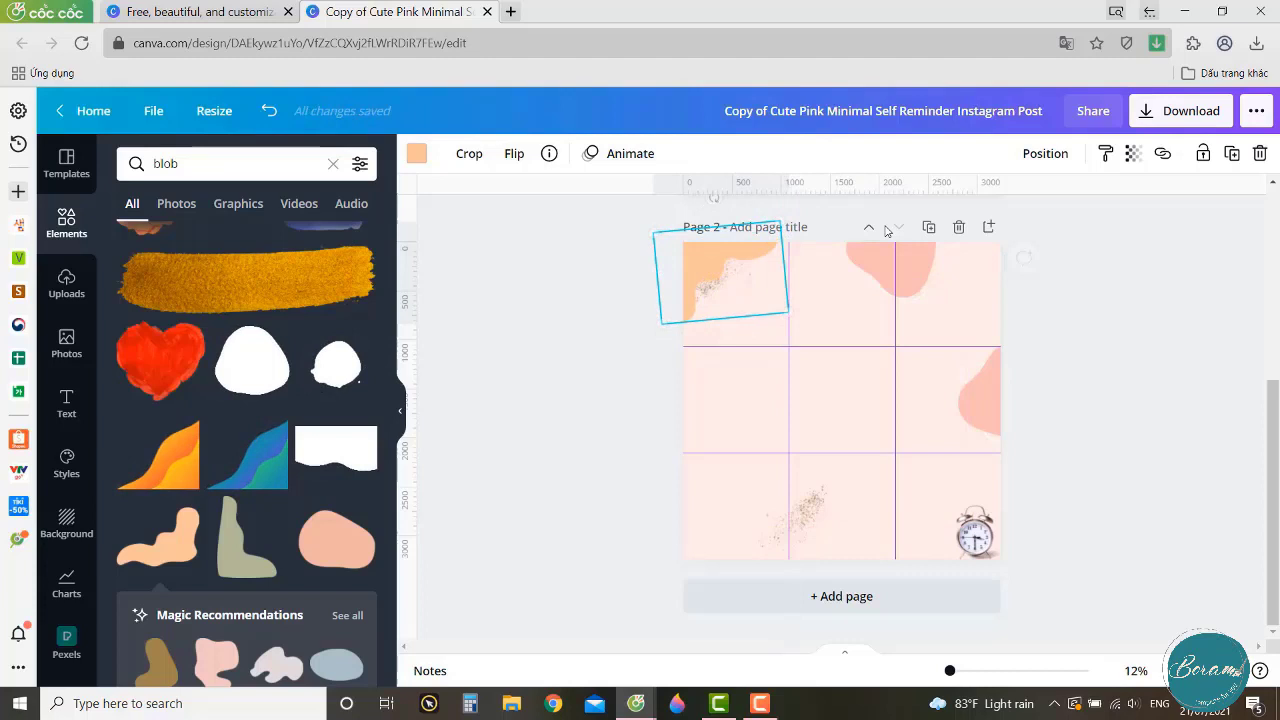
{"action": "left_click", "coordinate": [1045, 153]}
{"action": "left_click", "coordinate": [985, 205]}
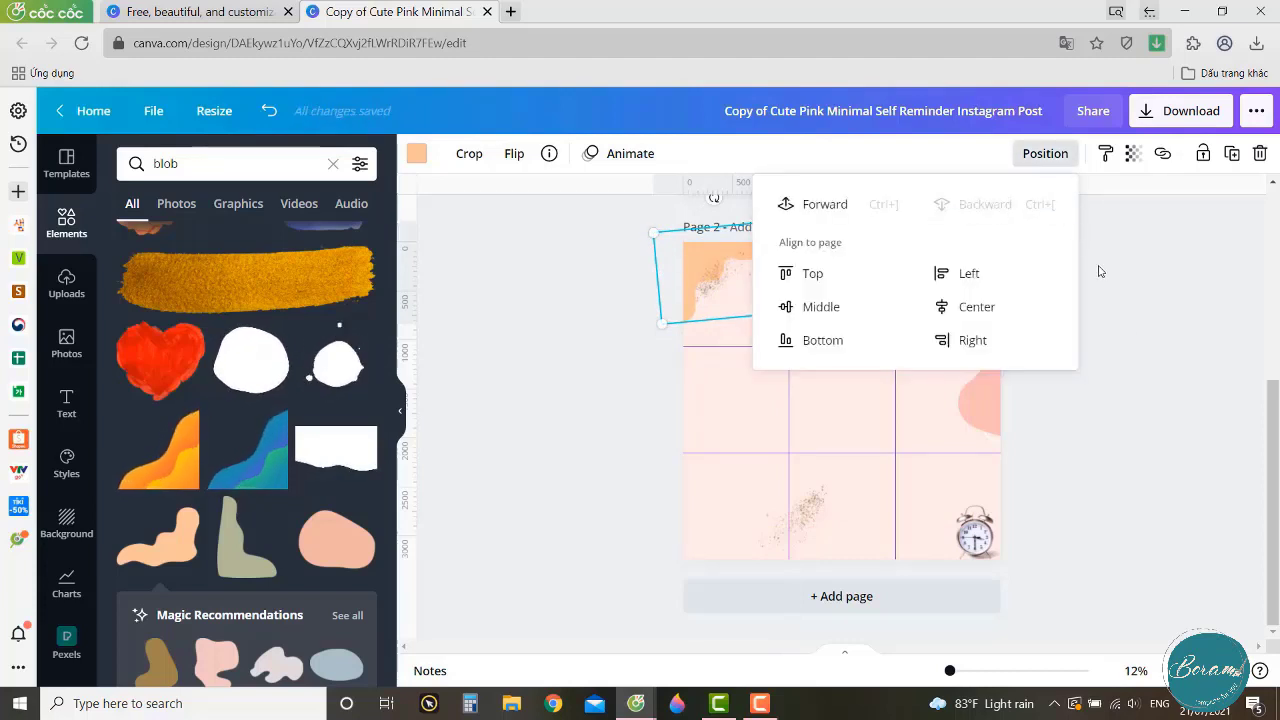
{"action": "left_click", "coordinate": [1135, 383]}
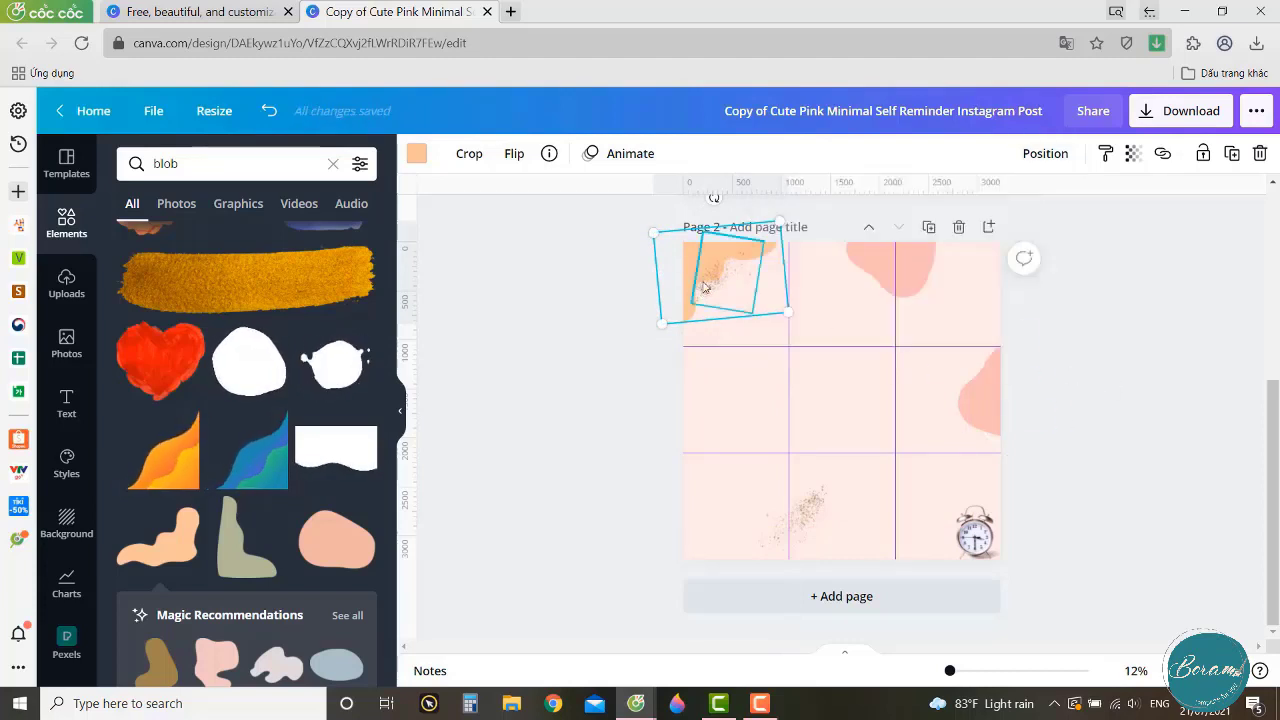
Recolor the corner blob with the pink from the document colors.
{"action": "left_click", "coordinate": [416, 155]}
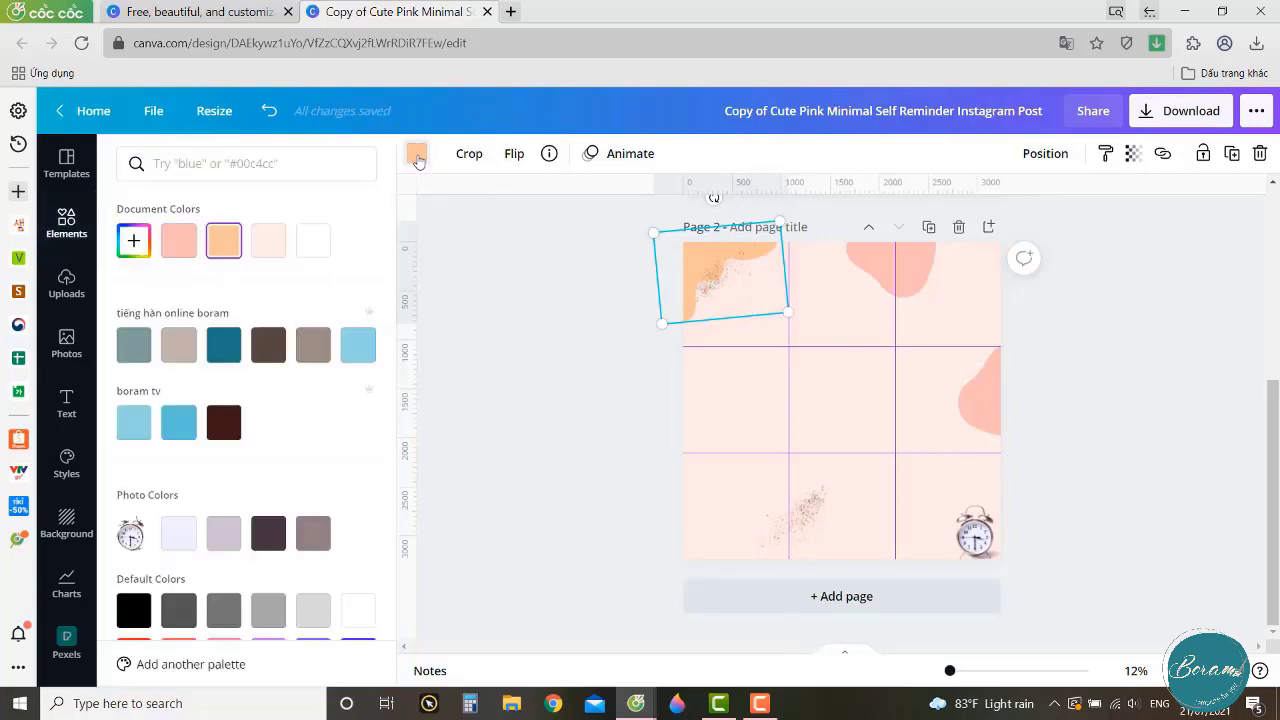
{"action": "left_click", "coordinate": [183, 245]}
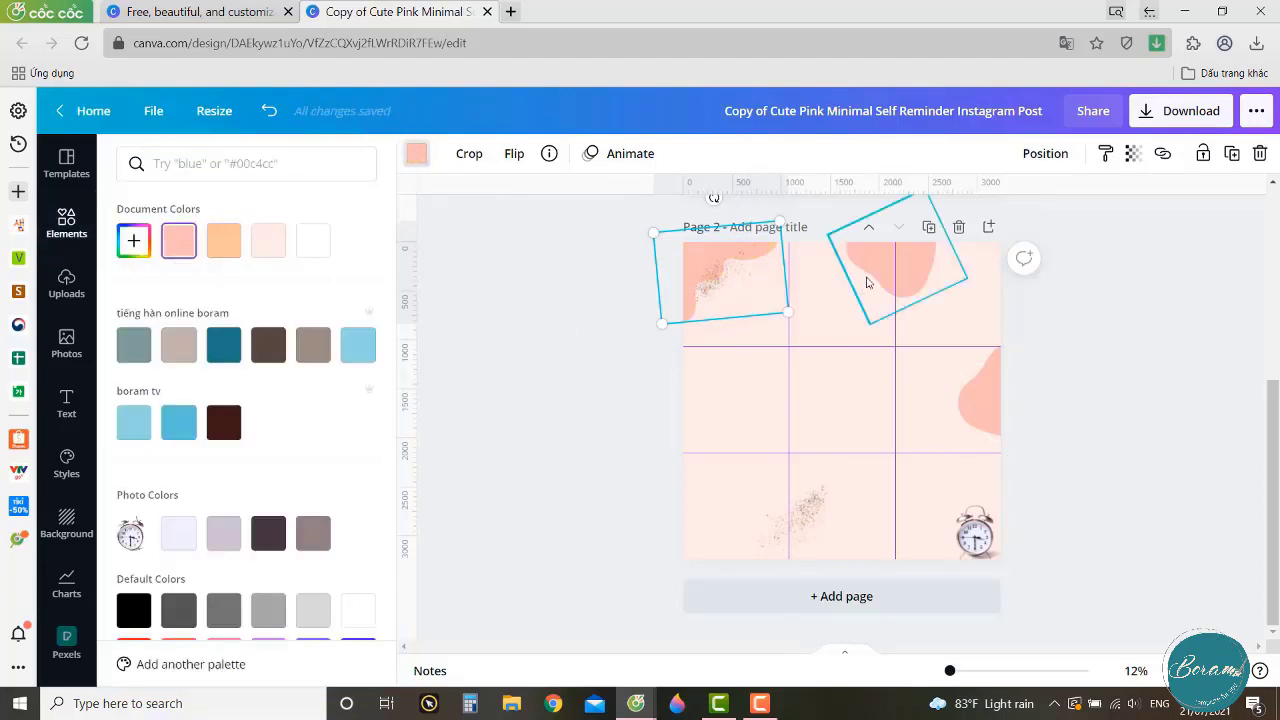
{"action": "left_click", "coordinate": [183, 245]}
{"action": "left_click", "coordinate": [176, 286]}
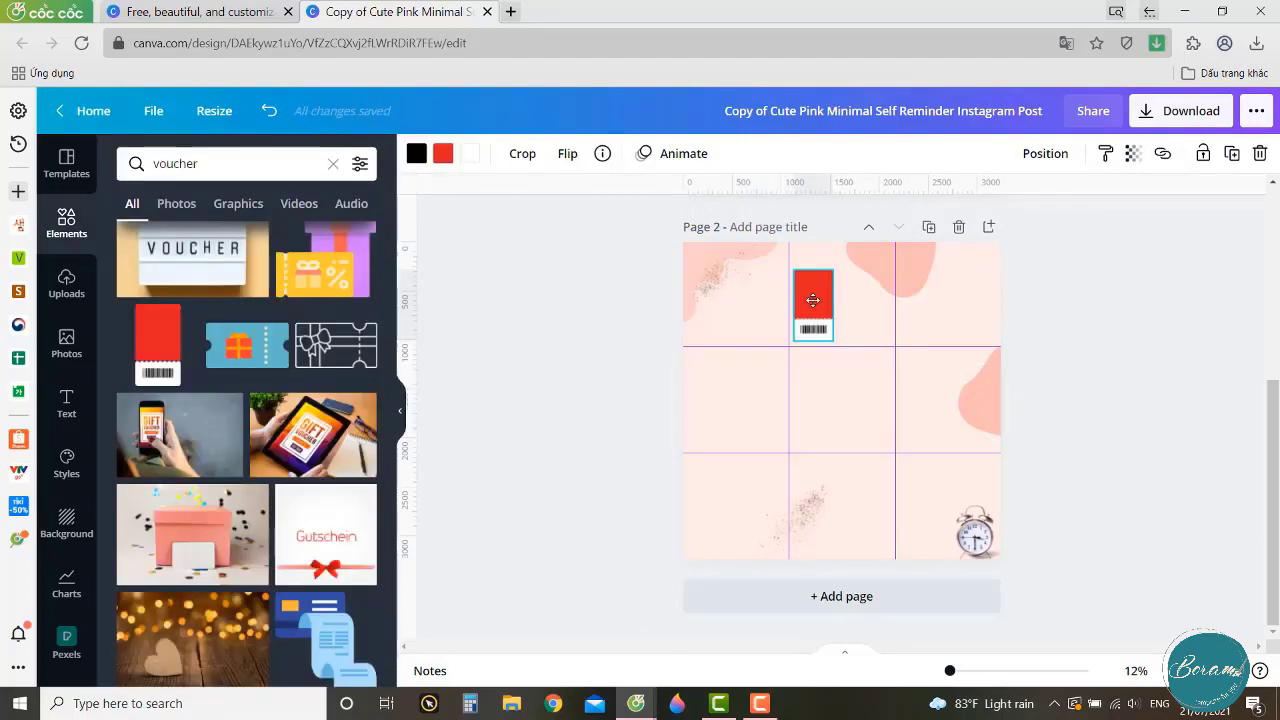
Change the voucher's red area to a custom salmon pink, slightly deeper than the blobs' pink.
{"action": "left_click", "coordinate": [442, 153]}
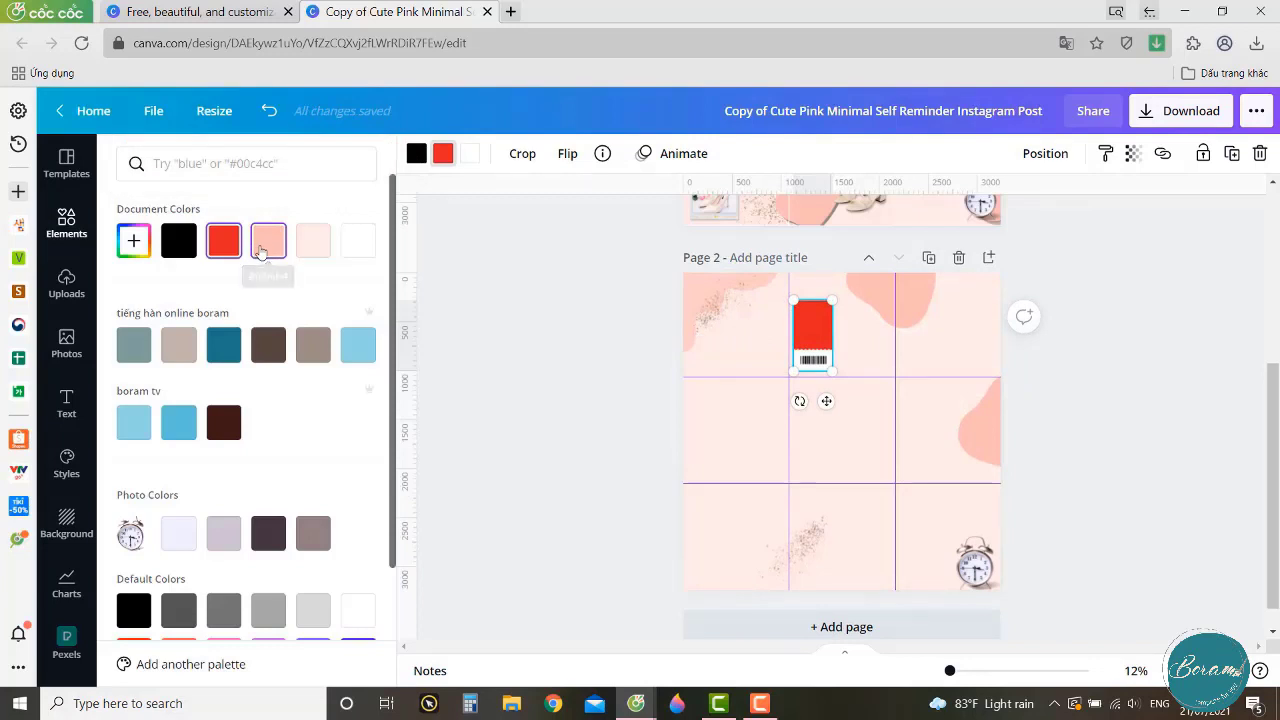
{"action": "left_click", "coordinate": [262, 250]}
{"action": "left_click", "coordinate": [133, 240]}
{"action": "left_click_drag", "start_coordinate": [197, 285], "coordinate": [203, 284]}
{"action": "left_click", "coordinate": [571, 363]}
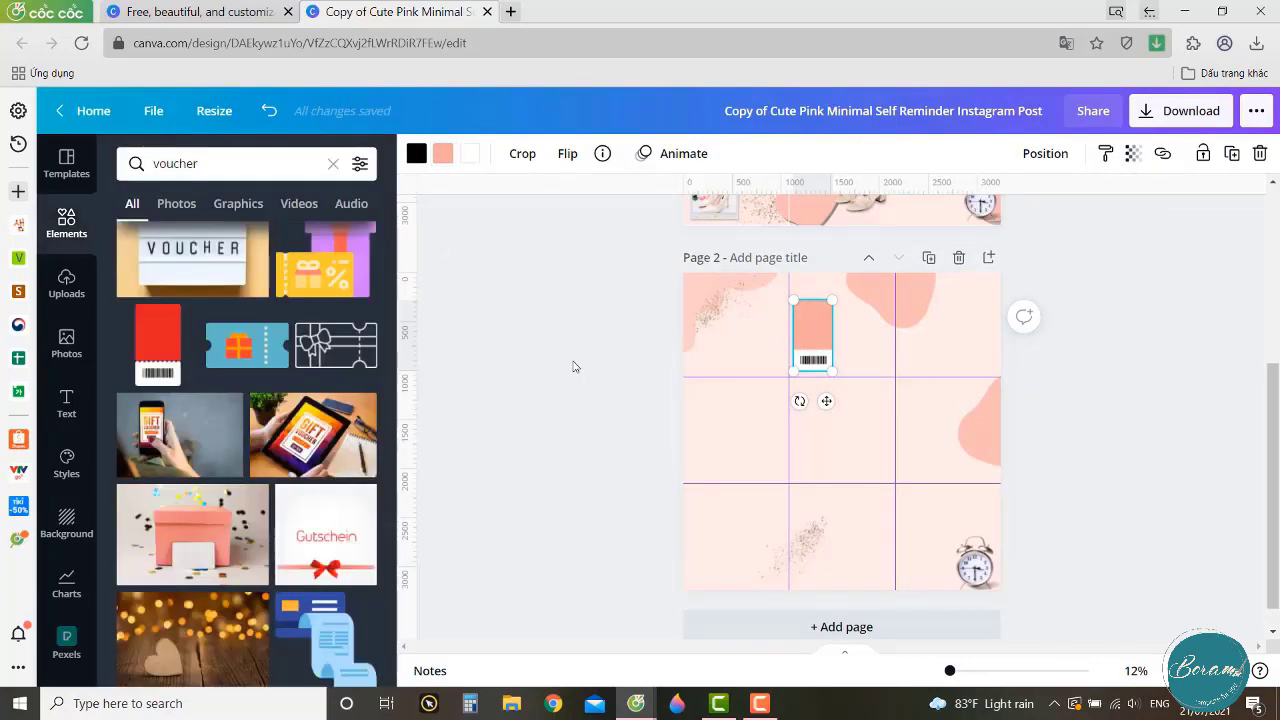
{"action": "left_click", "coordinate": [586, 406]}
Lower the opacity of the voucher on page 2 slightly so its colors look softer.
{"action": "left_click", "coordinate": [811, 365]}
{"action": "left_click", "coordinate": [416, 153]}
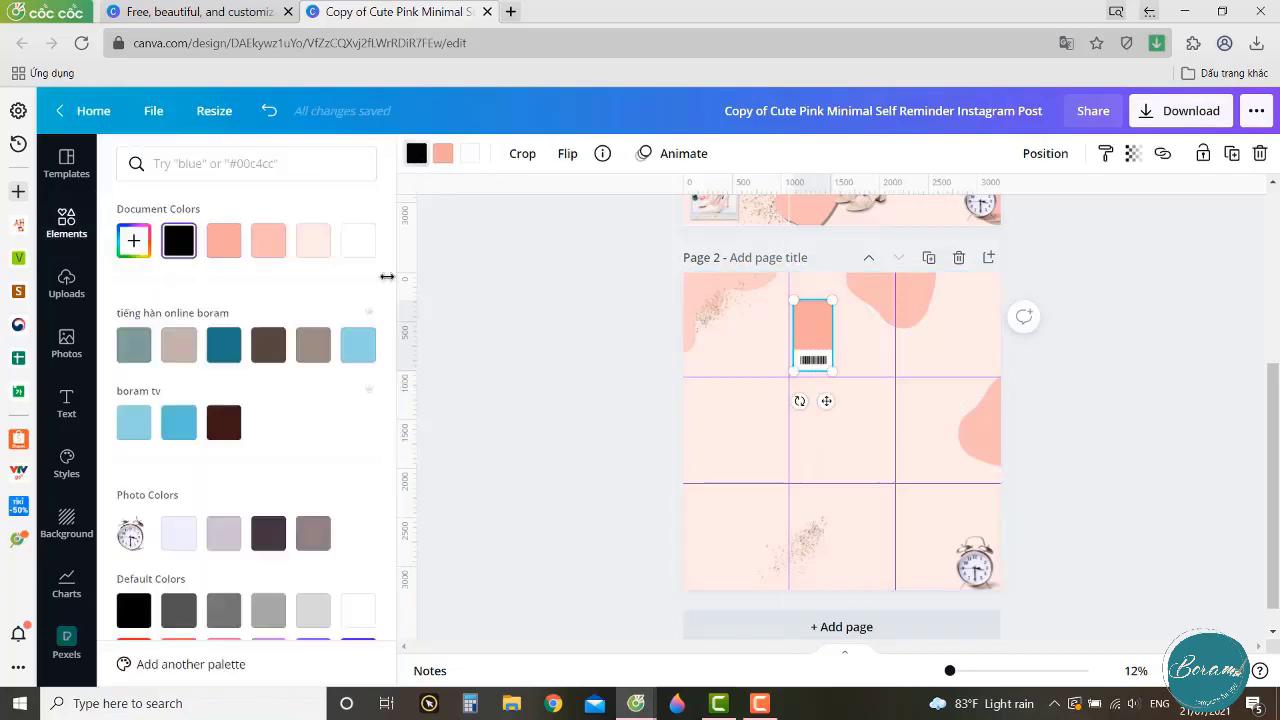
{"action": "left_click", "coordinate": [1132, 154]}
{"action": "left_click_drag", "start_coordinate": [1071, 206], "coordinate": [1043, 213]}
{"action": "left_click", "coordinate": [858, 372]}
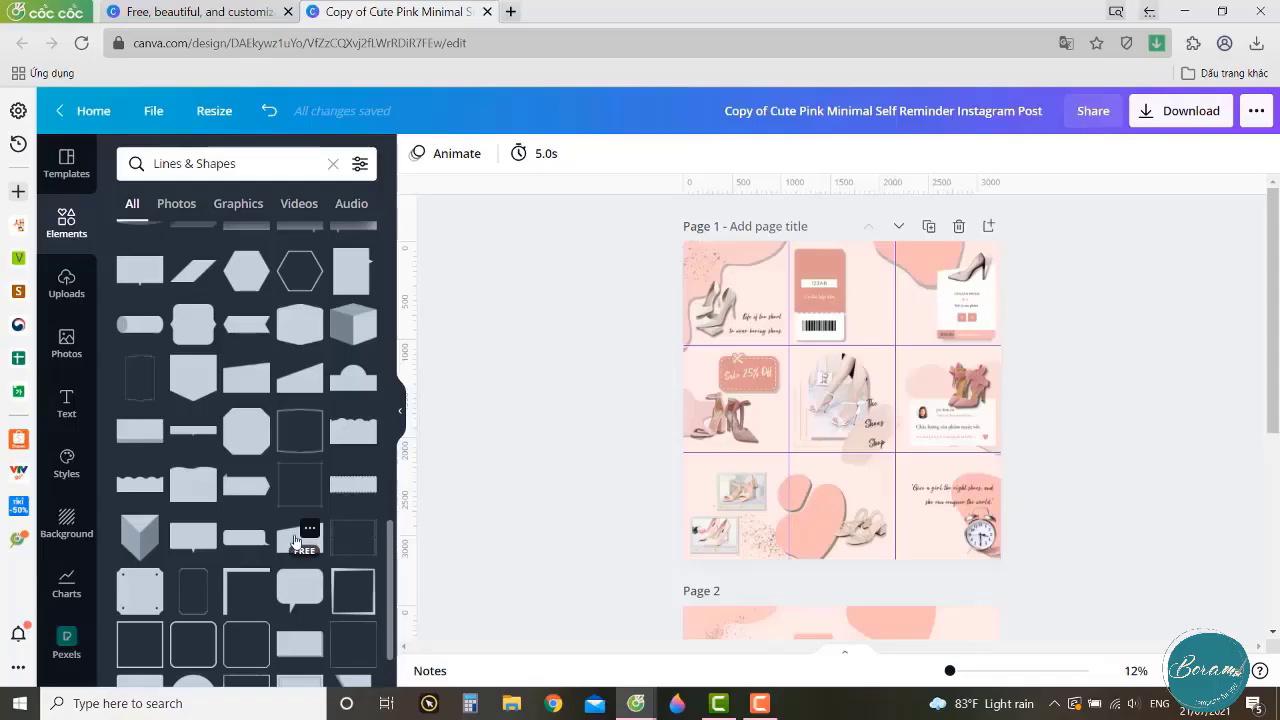
Add a slanted-top shape to page 2, shrink it into the upper-right tile and color it white.
{"action": "left_click", "coordinate": [298, 538]}
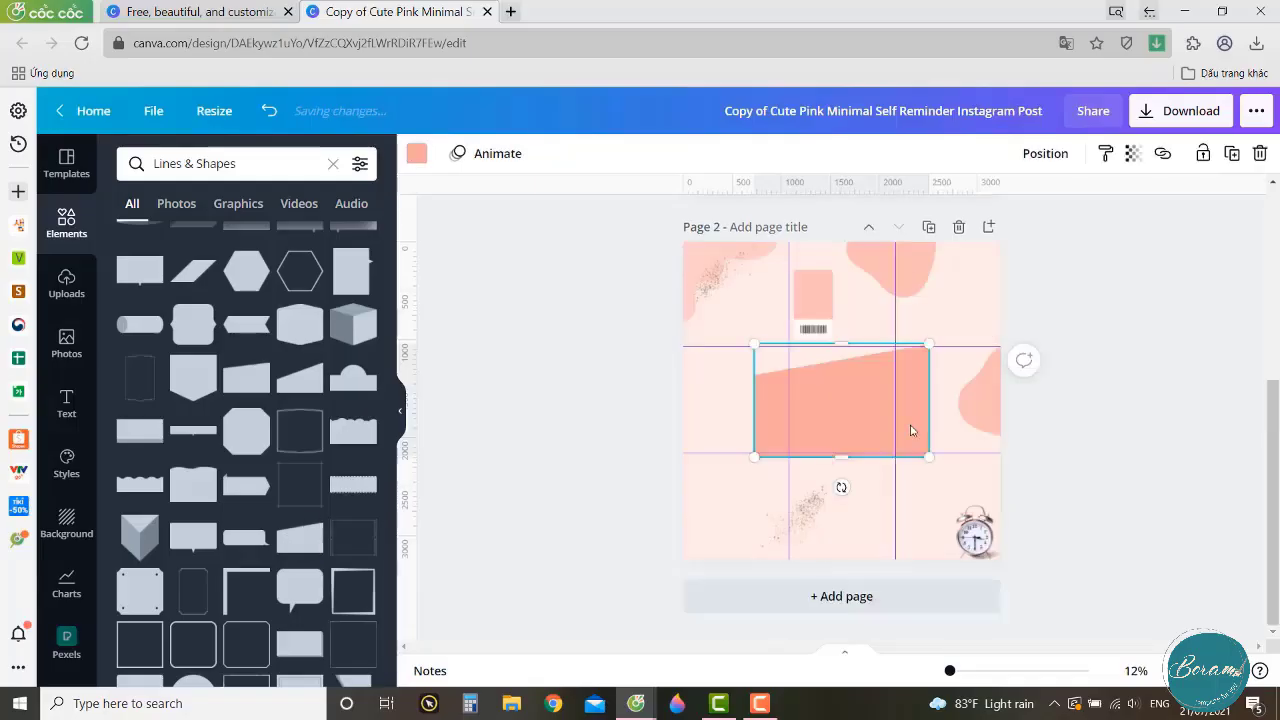
{"action": "left_click_drag", "start_coordinate": [843, 343], "coordinate": [976, 308]}
{"action": "scroll", "coordinate": [976, 308], "scroll_direction": "up", "scroll_amount": 3}
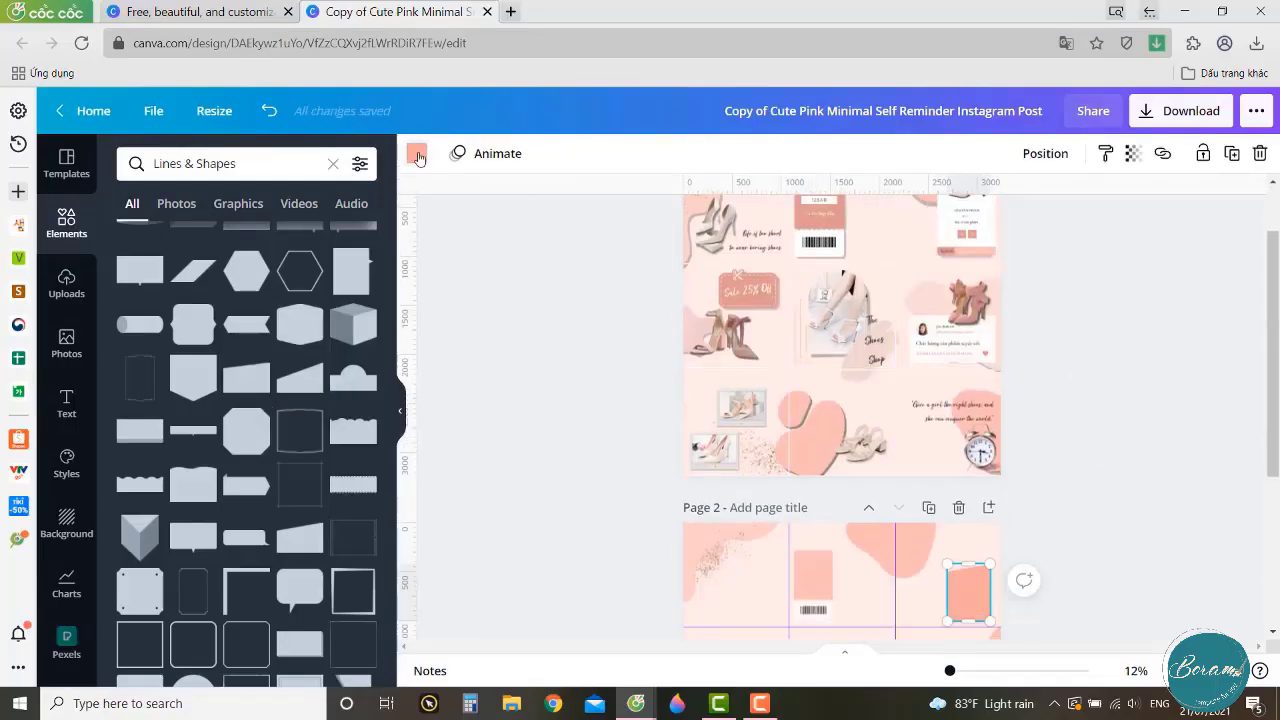
{"action": "left_click", "coordinate": [417, 154]}
{"action": "mouse_move", "coordinate": [963, 597]}
{"action": "left_mouse_down"}
{"action": "mouse_move", "coordinate": [946, 600]}
{"action": "mouse_move", "coordinate": [951, 616]}
{"action": "left_mouse_up"}
Overlay a shorter bar on the left end of the bar beneath the white shape and color it #ED9894.
{"action": "scroll", "coordinate": [1143, 480], "scroll_direction": "up", "scroll_amount": 5}
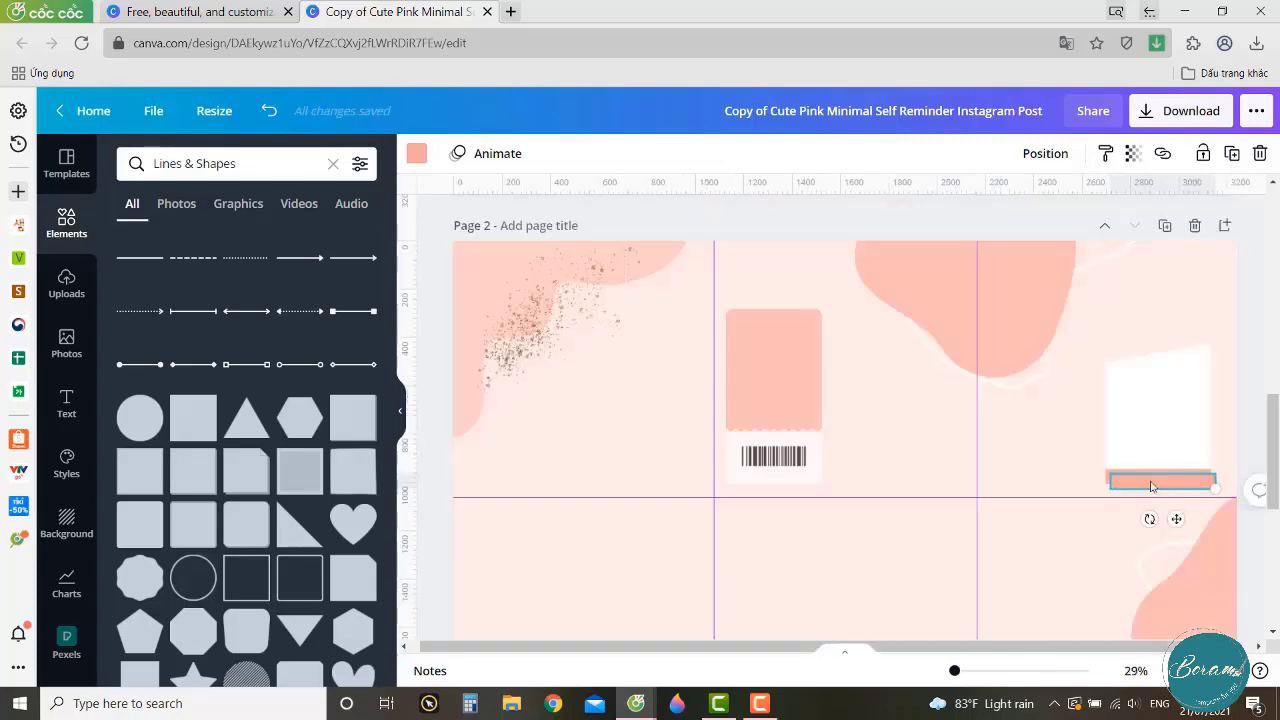
{"action": "left_click_drag", "start_coordinate": [1149, 475], "coordinate": [1143, 474]}
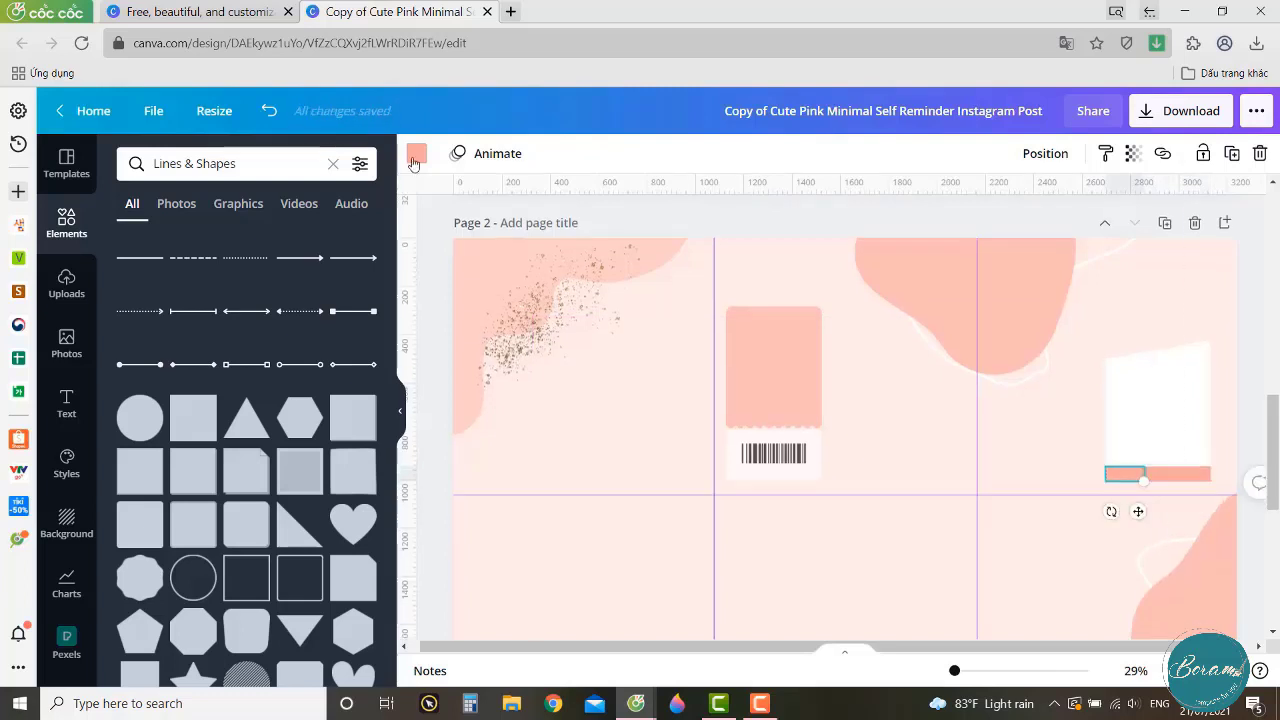
{"action": "left_click", "coordinate": [417, 153]}
{"action": "left_click", "coordinate": [143, 240]}
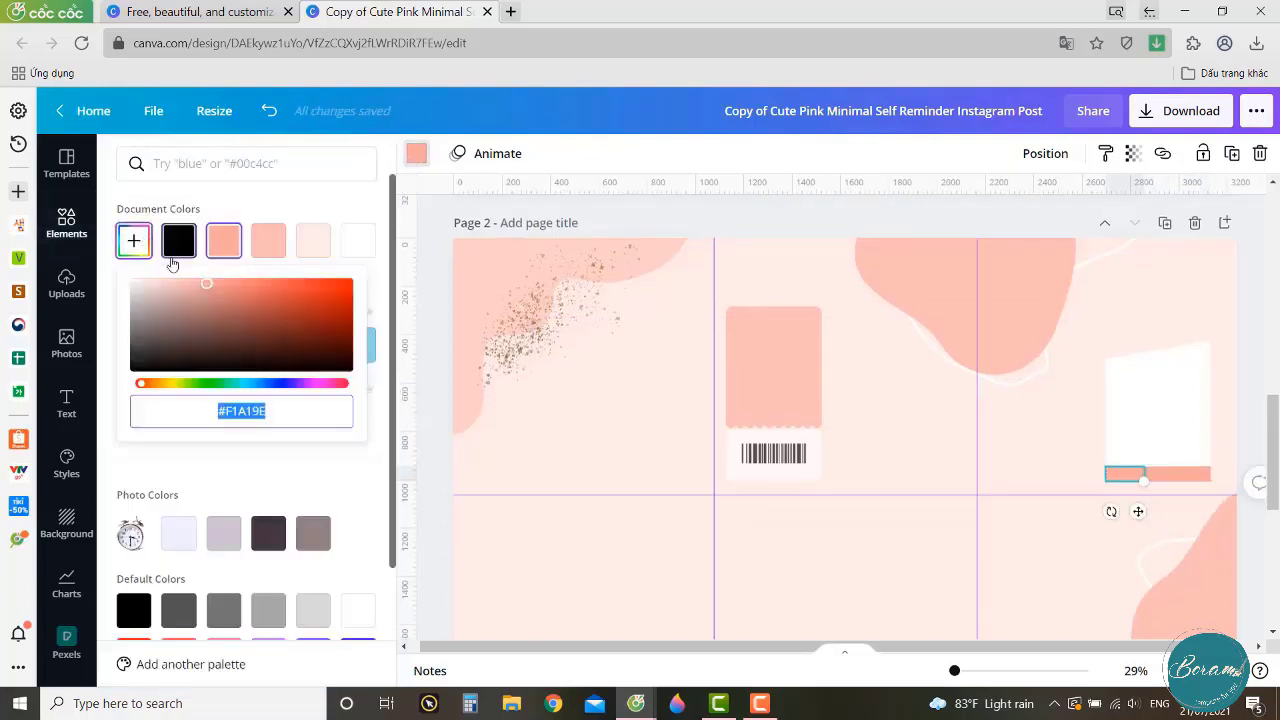
{"action": "left_click", "coordinate": [215, 285]}
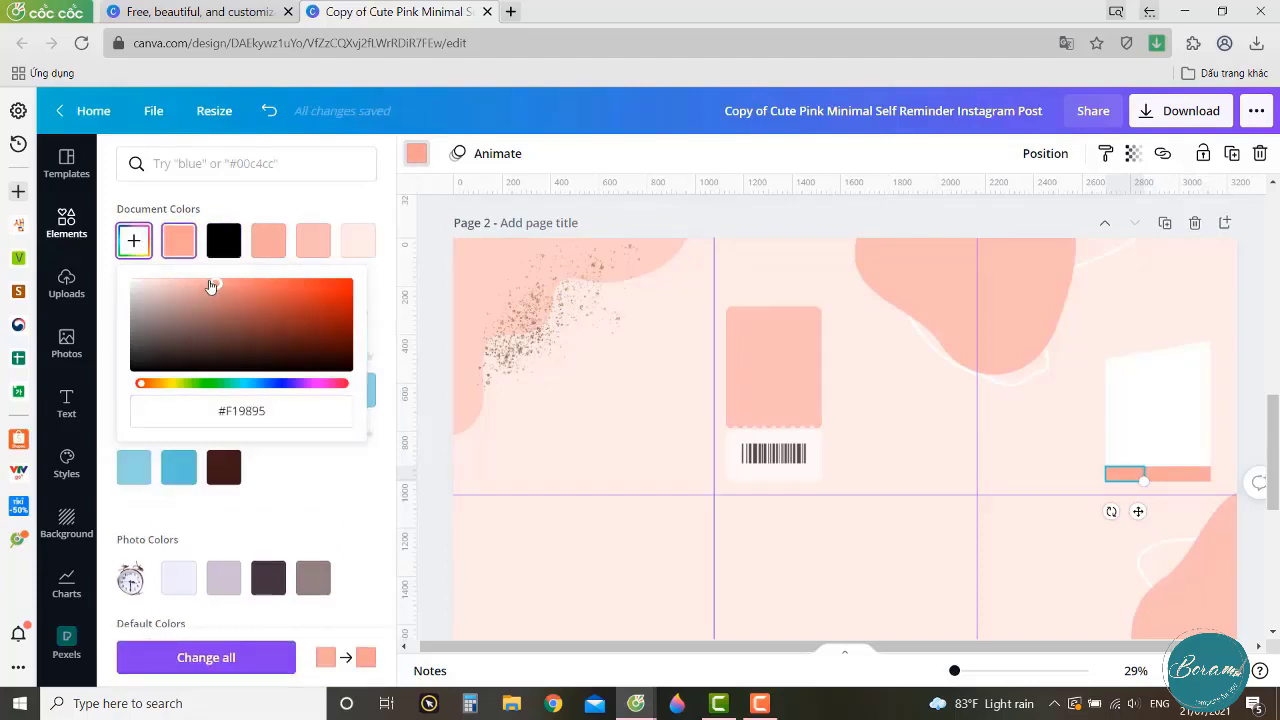
{"action": "left_click", "coordinate": [209, 288]}
{"action": "left_click", "coordinate": [213, 285]}
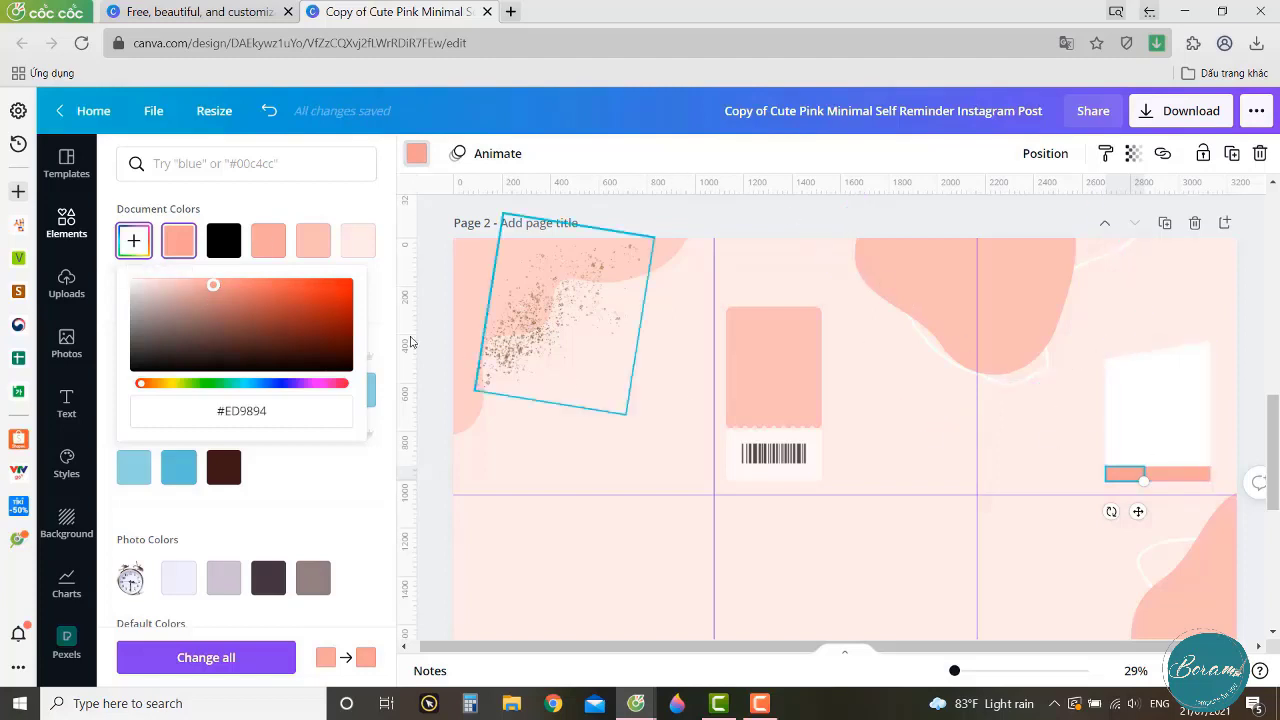
Recolor the long bar beneath the white shape with the blobs' light pink from the document colors.
{"action": "left_click", "coordinate": [1176, 476]}
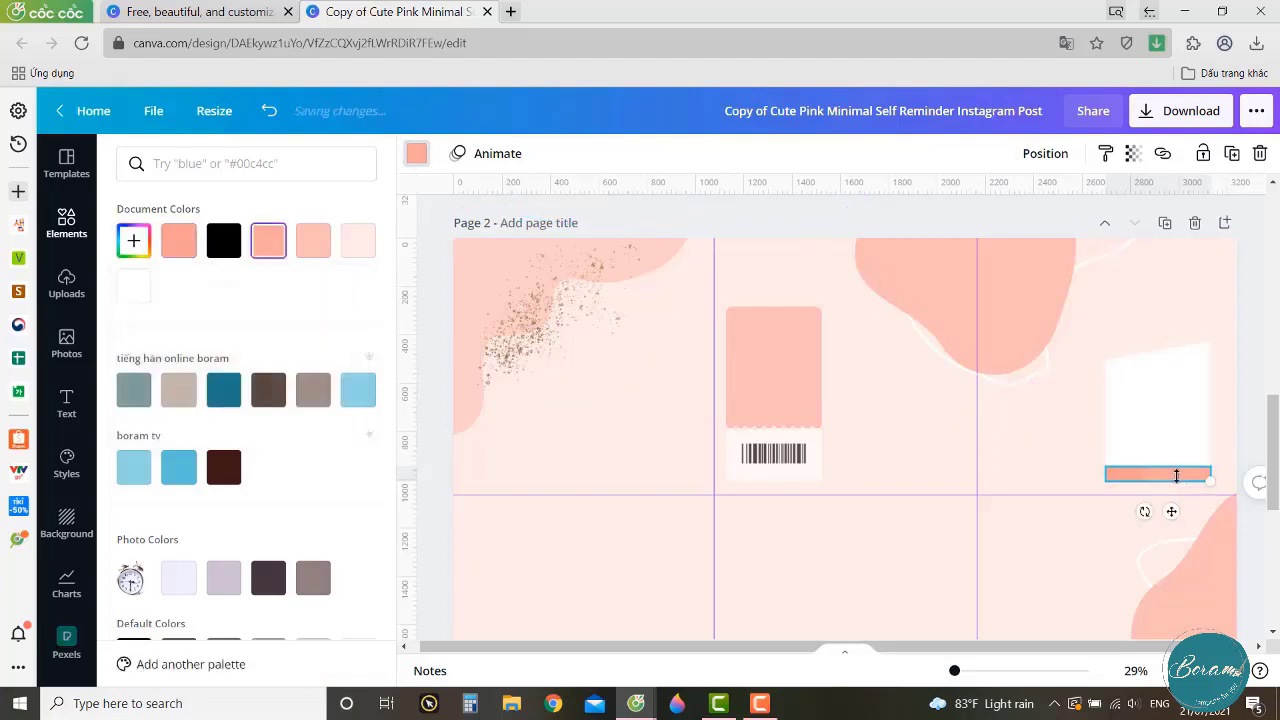
{"action": "left_click", "coordinate": [356, 244]}
{"action": "left_click", "coordinate": [319, 245]}
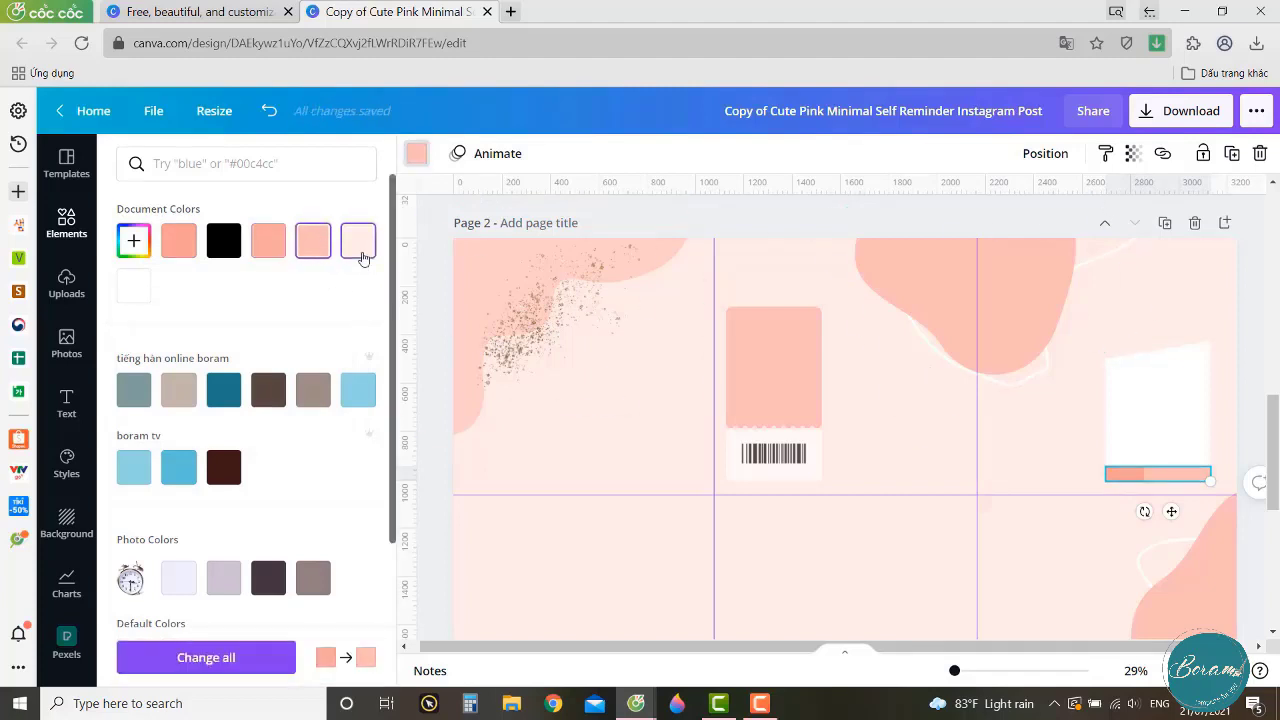
{"action": "left_click", "coordinate": [358, 243]}
{"action": "left_click", "coordinate": [1132, 156]}
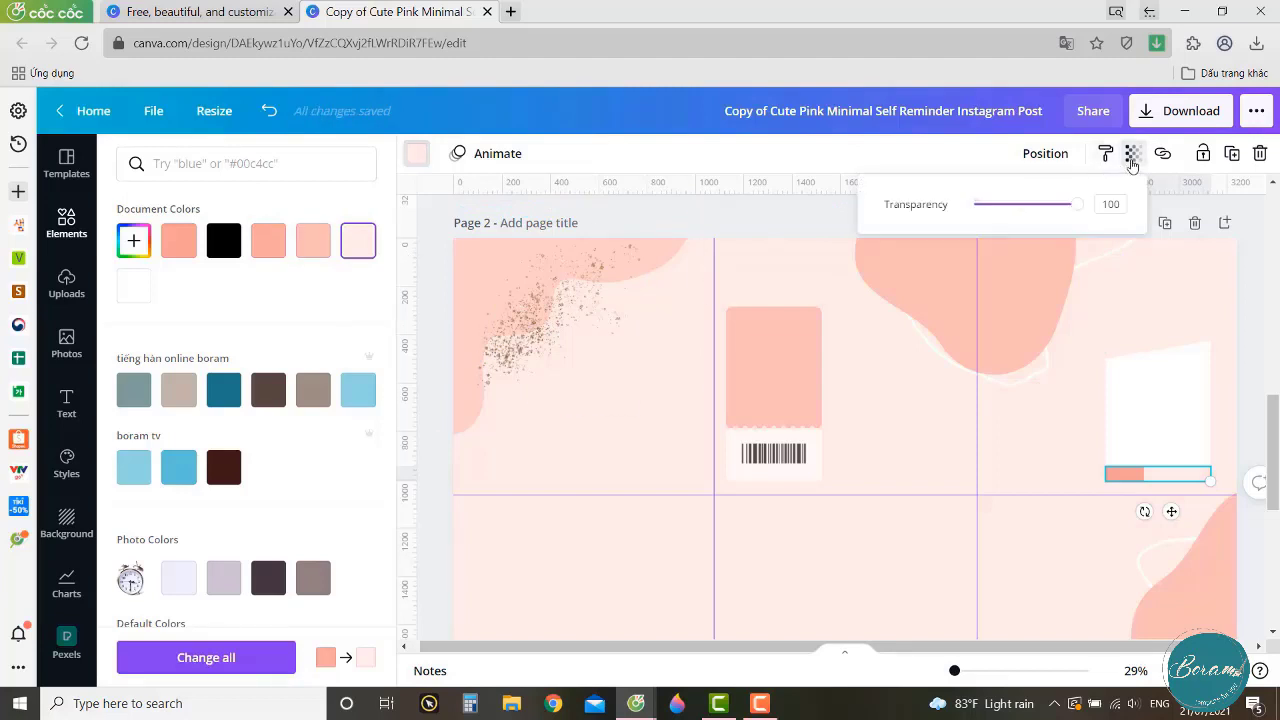
{"action": "left_click", "coordinate": [313, 241]}
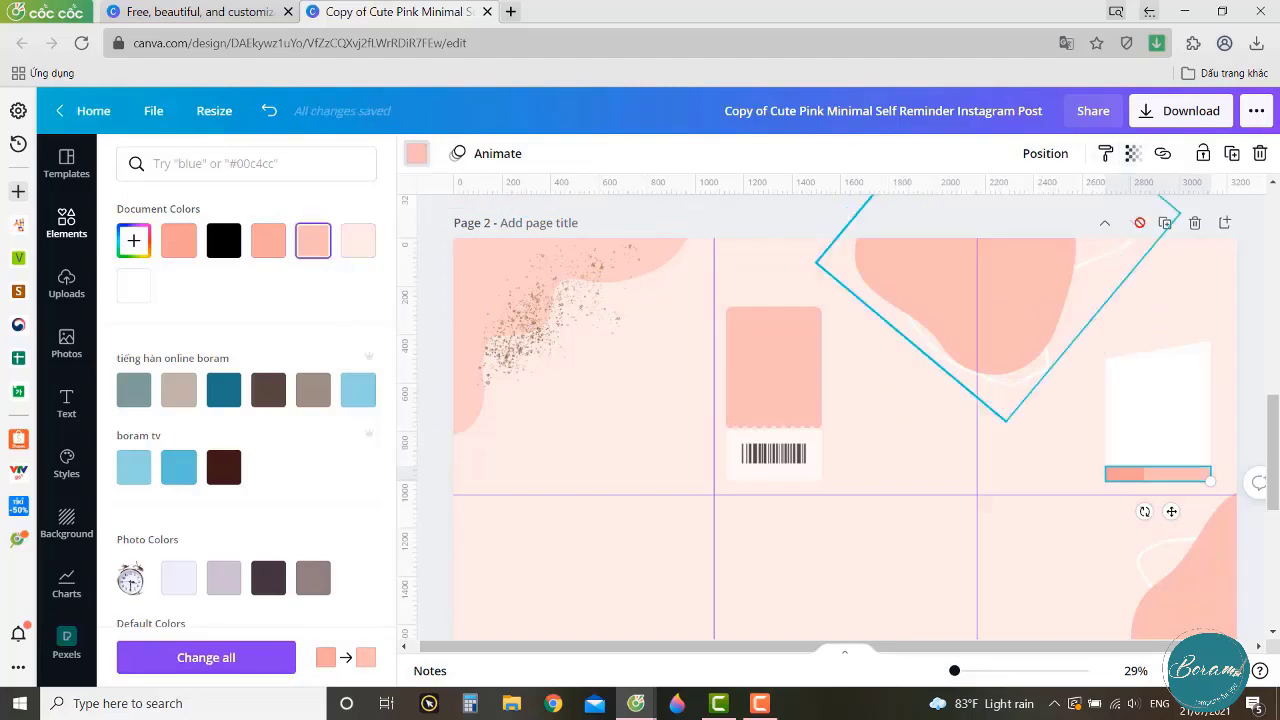
Set the long bar's transparency to 75.
{"action": "left_click", "coordinate": [1132, 153]}
{"action": "left_click_drag", "start_coordinate": [1079, 208], "coordinate": [1052, 214]}
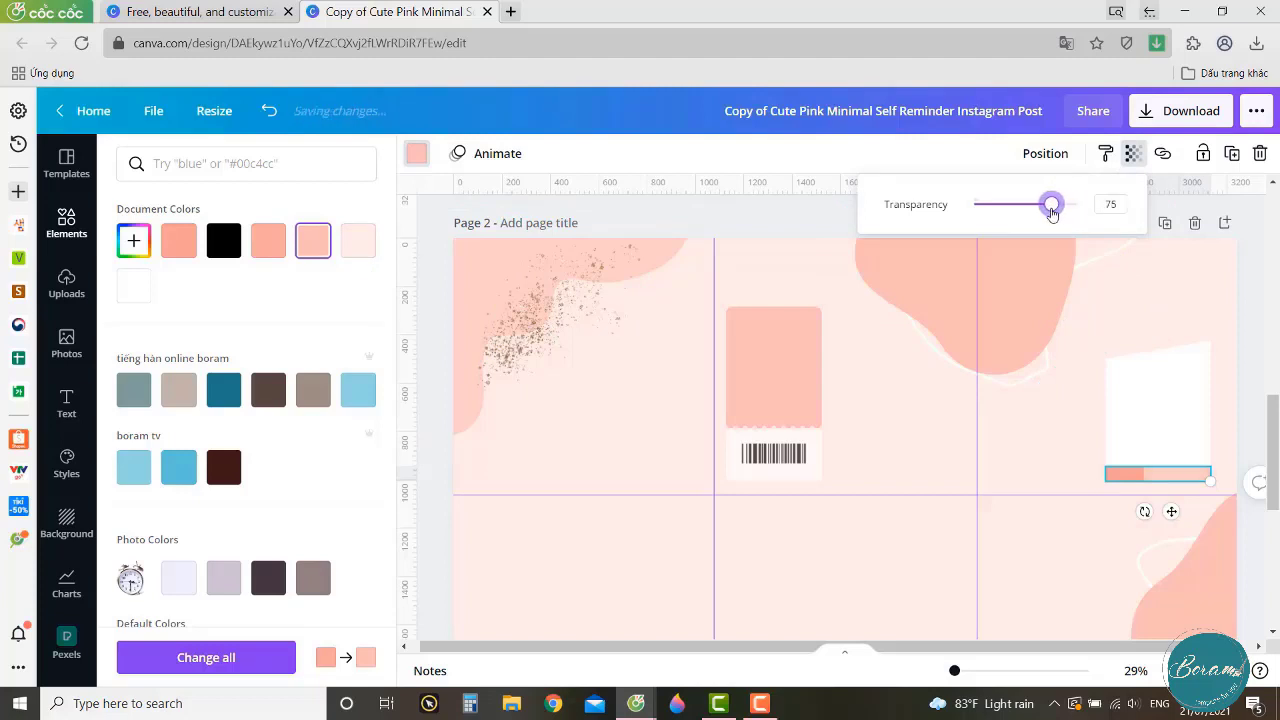
{"action": "left_click", "coordinate": [1248, 394]}
{"action": "left_click", "coordinate": [1258, 410]}
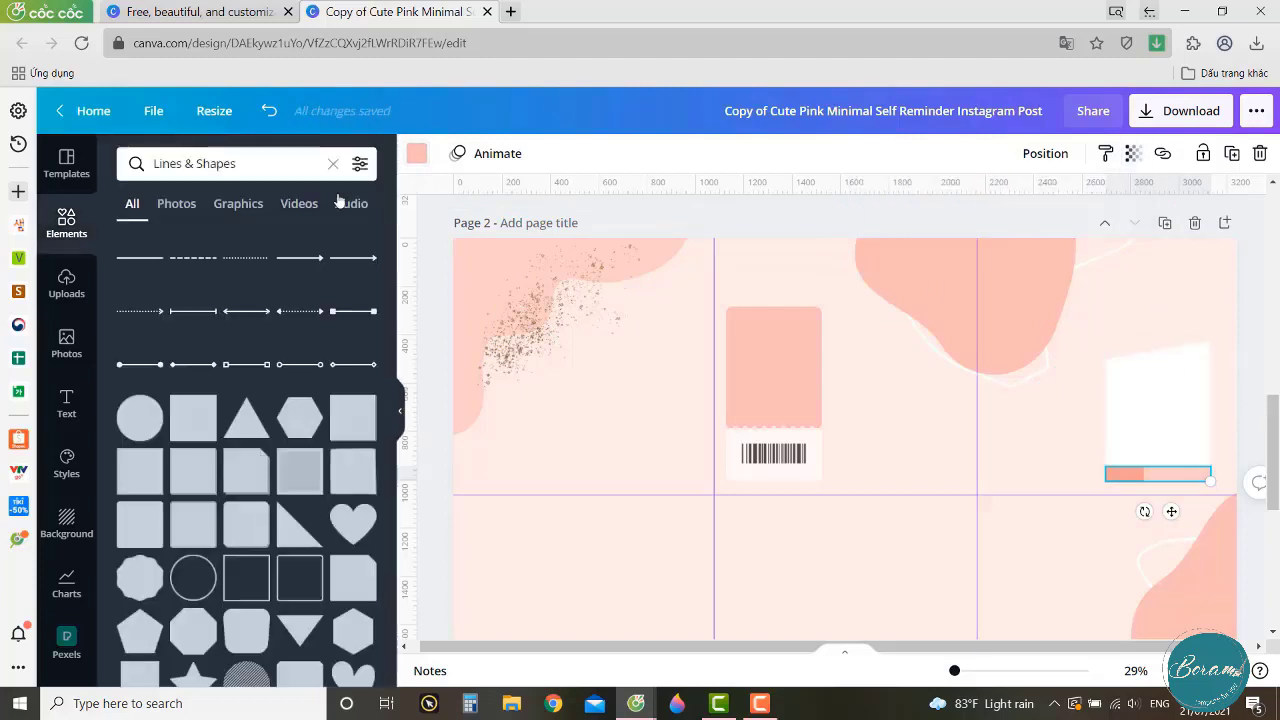
Add a salmon square and shrink it to a tiny block on the lower part of the white card.
{"action": "left_click", "coordinate": [193, 417]}
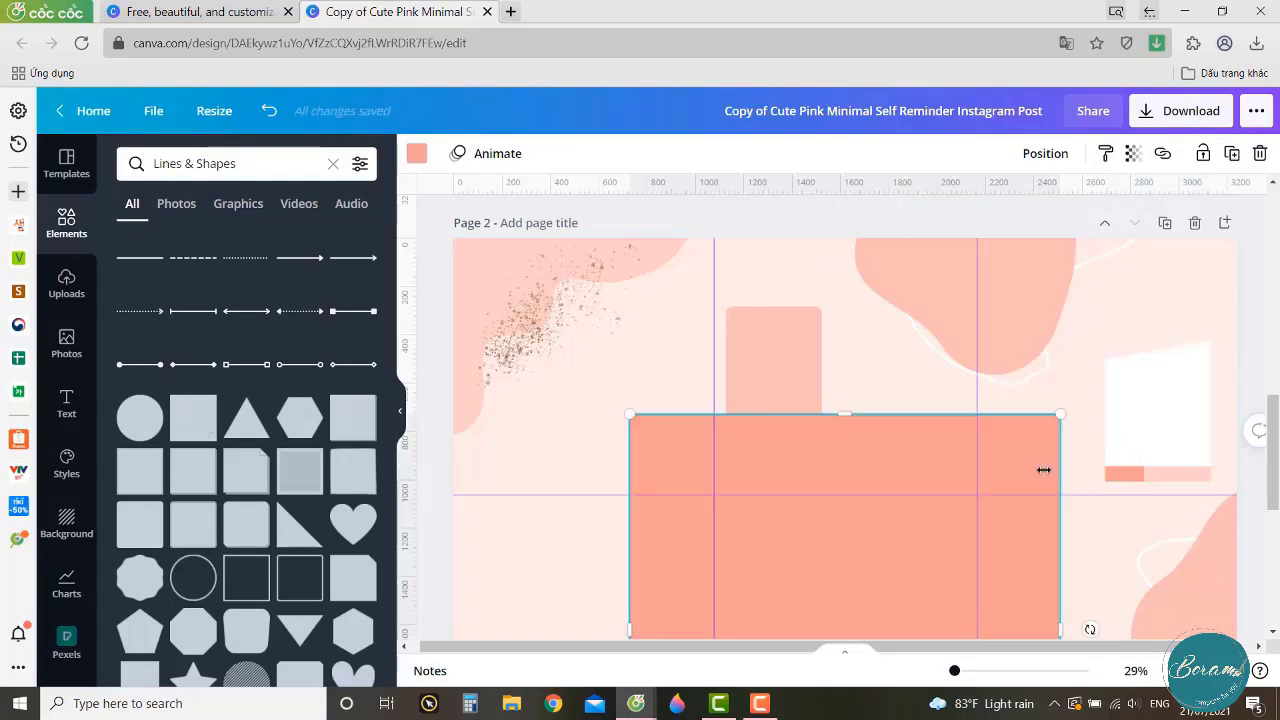
{"action": "left_click_drag", "start_coordinate": [1058, 413], "coordinate": [861, 614]}
{"action": "left_click_drag", "start_coordinate": [778, 632], "coordinate": [1060, 372]}
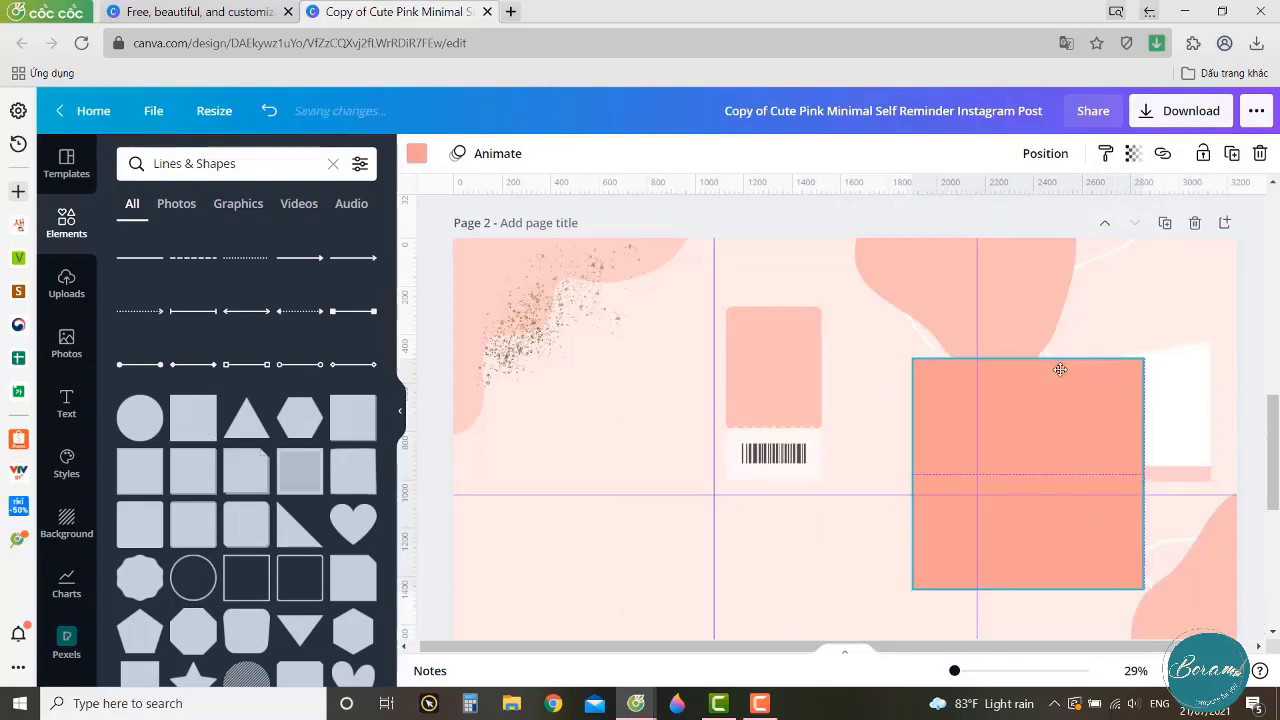
{"action": "left_click_drag", "start_coordinate": [913, 580], "coordinate": [1143, 440]}
{"action": "scroll", "coordinate": [1143, 440], "scroll_direction": "up", "scroll_amount": 3}
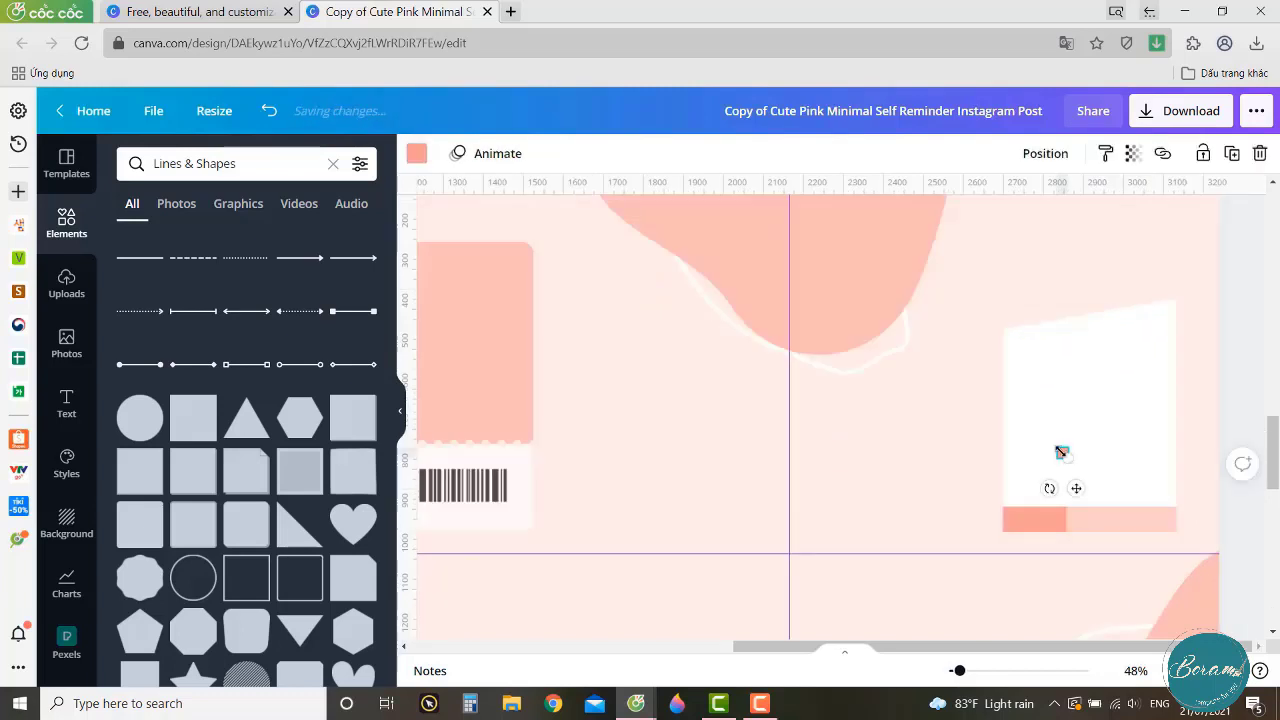
Arrange three of the tiny squares in a tight, evenly spaced row centered on the white card.
{"action": "left_click_drag", "start_coordinate": [1057, 465], "coordinate": [1091, 454]}
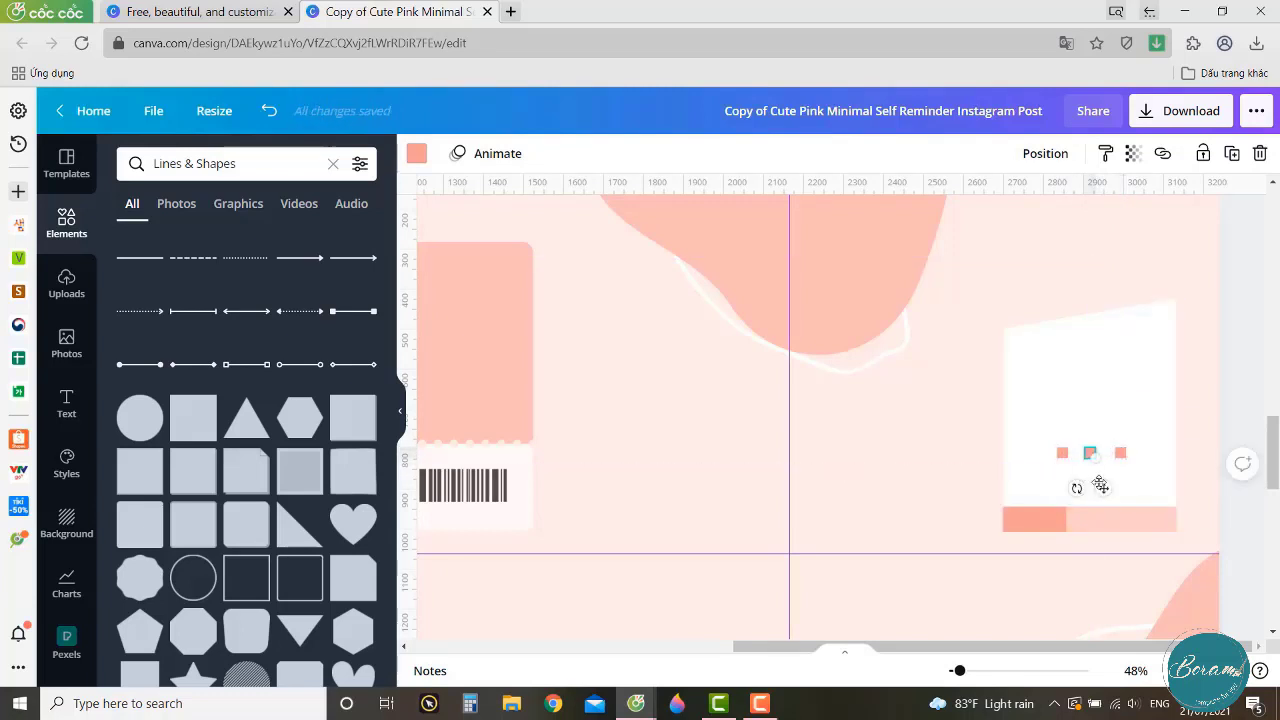
{"action": "left_click", "coordinate": [1063, 458], "text": "shift"}
{"action": "left_click", "coordinate": [1041, 160]}
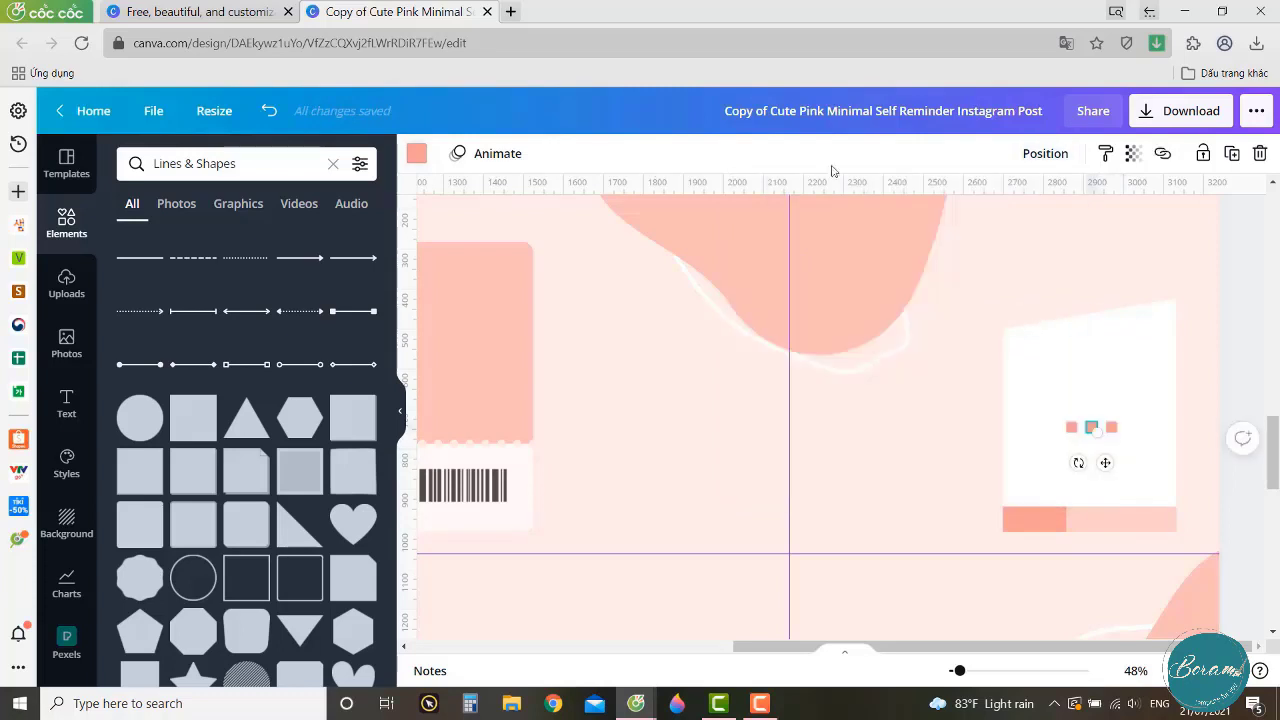
Set the middle tiny square's transparency to 78 and fade the right one further, making the row gradually lighter.
{"action": "left_click", "coordinate": [1134, 155]}
{"action": "left_click_drag", "start_coordinate": [1076, 210], "coordinate": [1057, 207]}
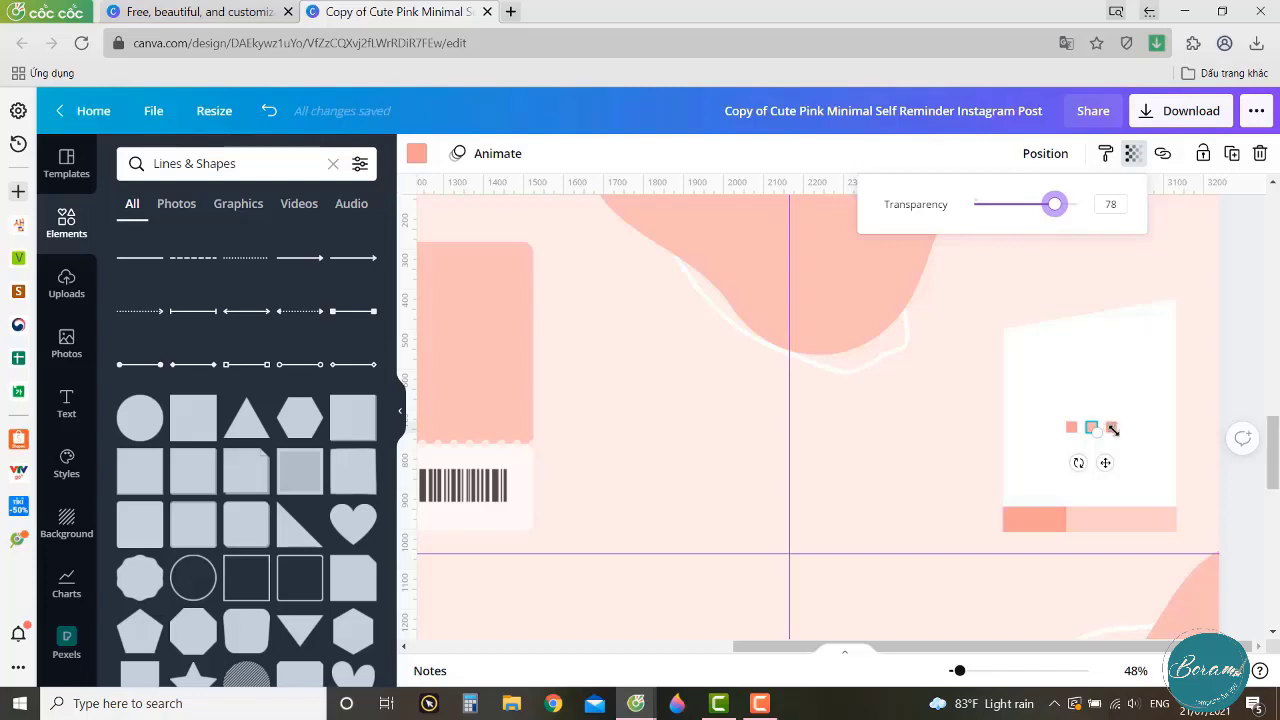
{"action": "left_click", "coordinate": [1113, 429]}
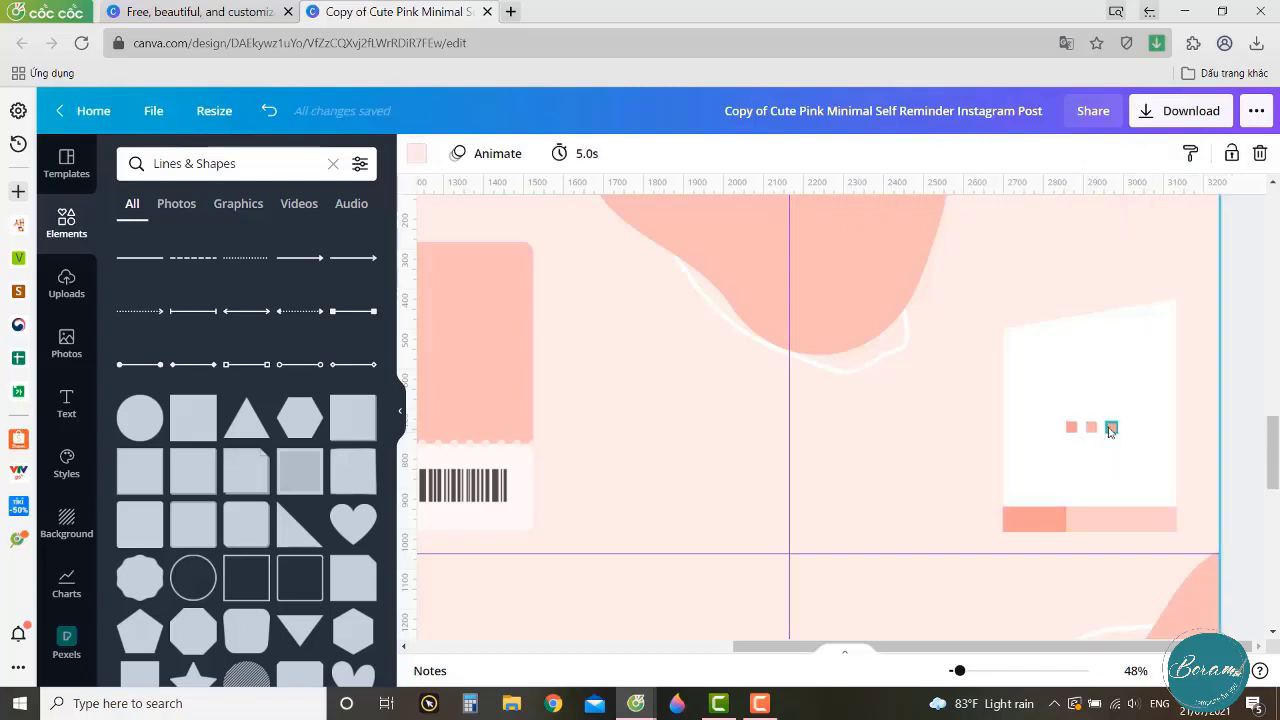
{"action": "left_click", "coordinate": [1110, 428]}
{"action": "left_click", "coordinate": [1132, 153]}
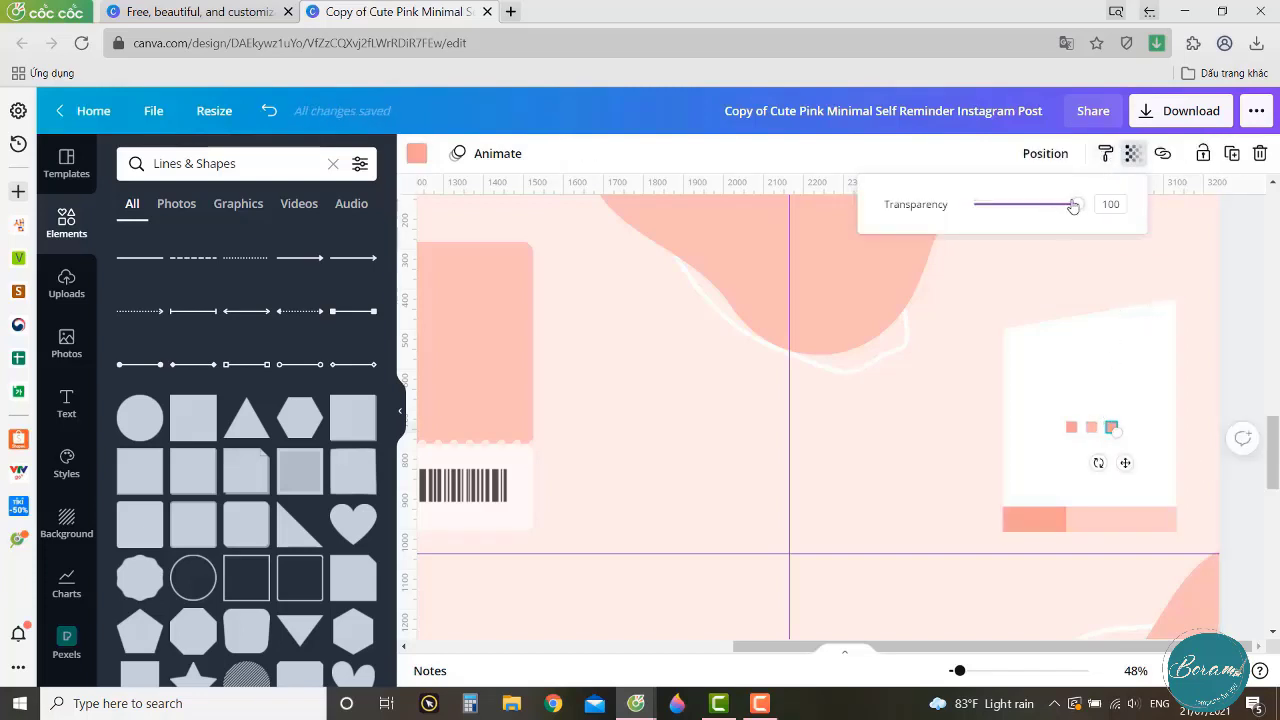
{"action": "left_click_drag", "start_coordinate": [1073, 205], "coordinate": [1020, 212]}
{"action": "left_click", "coordinate": [1232, 382]}
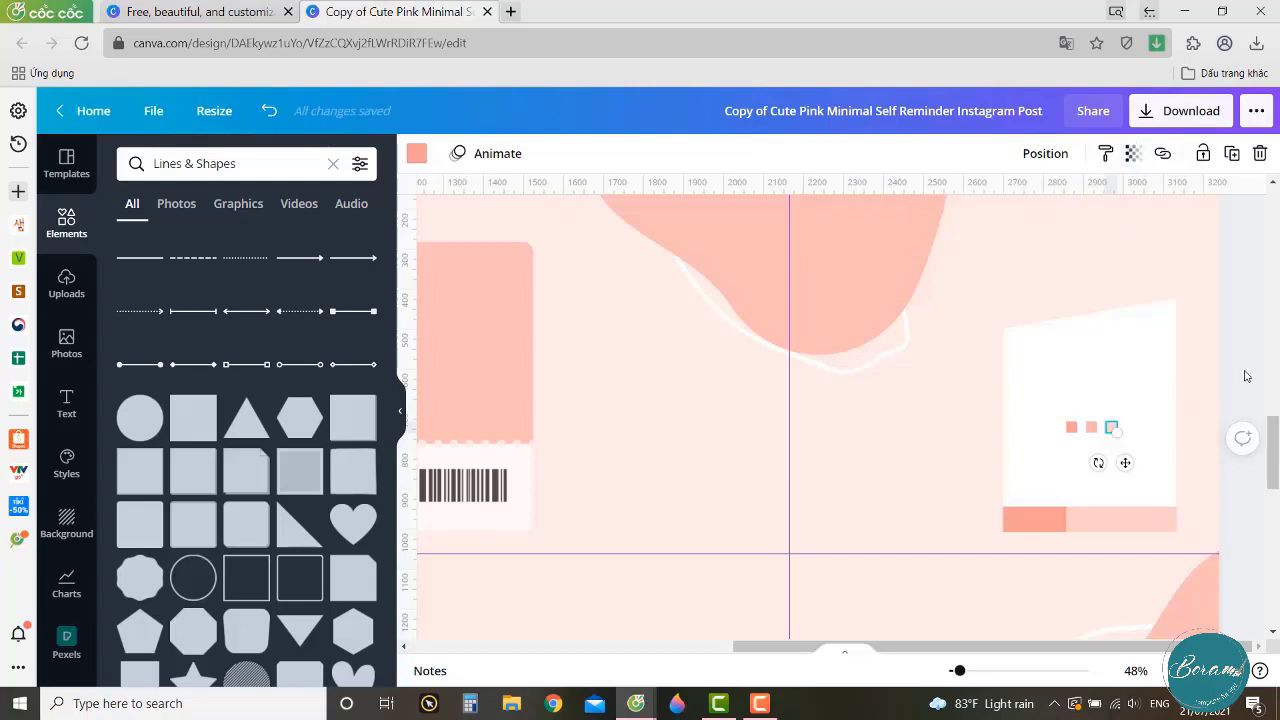
Copy the tiny square into two larger squares and place them side by side below the row.
{"action": "scroll", "coordinate": [1250, 375], "scroll_direction": "up", "scroll_amount": 1}
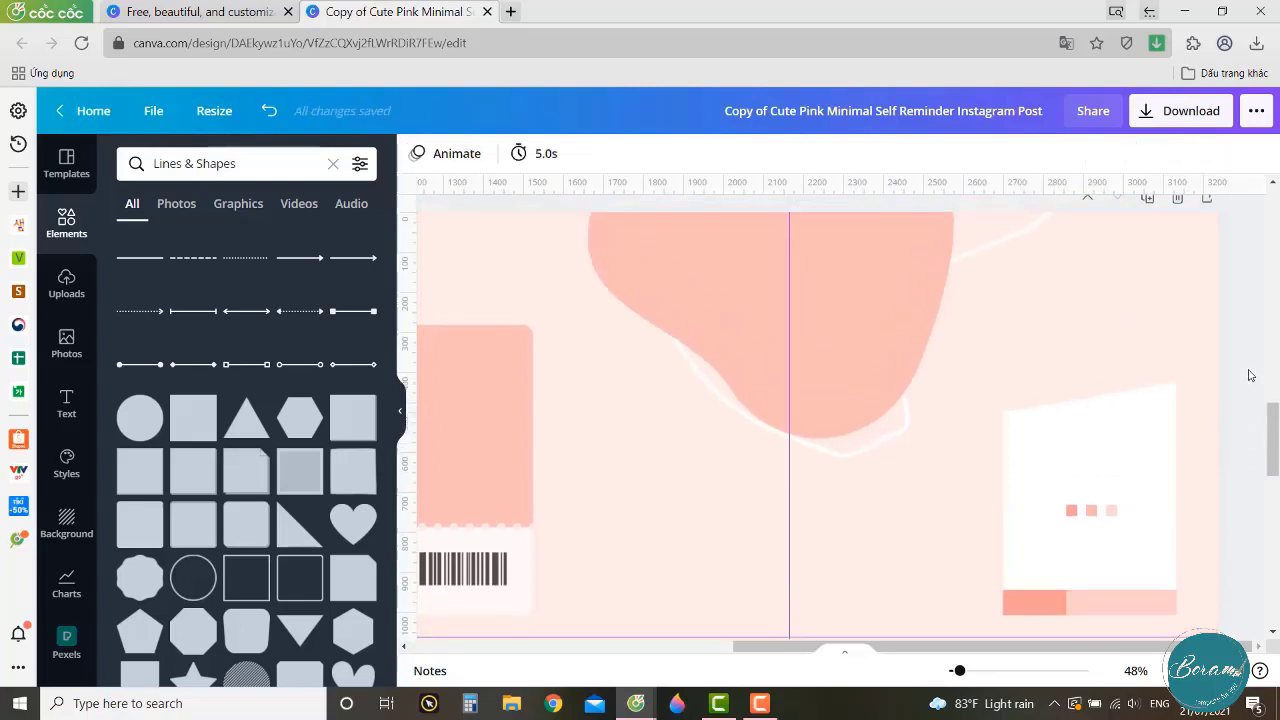
{"action": "scroll", "coordinate": [1237, 380], "scroll_direction": "down", "scroll_amount": 1}
{"action": "left_click", "coordinate": [1071, 431]}
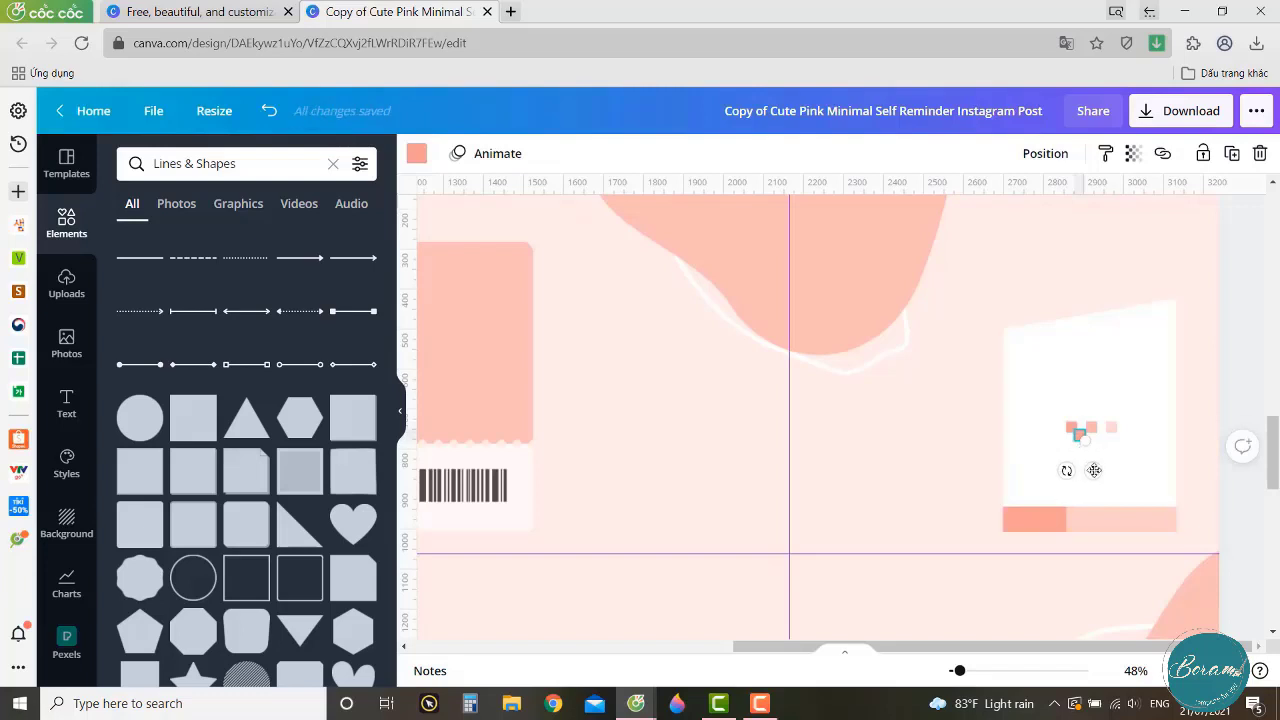
{"action": "left_click_drag", "start_coordinate": [1094, 470], "coordinate": [1122, 470]}
{"action": "key", "text": "ctrl+d"}
{"action": "left_click", "coordinate": [1070, 470], "text": "shift"}
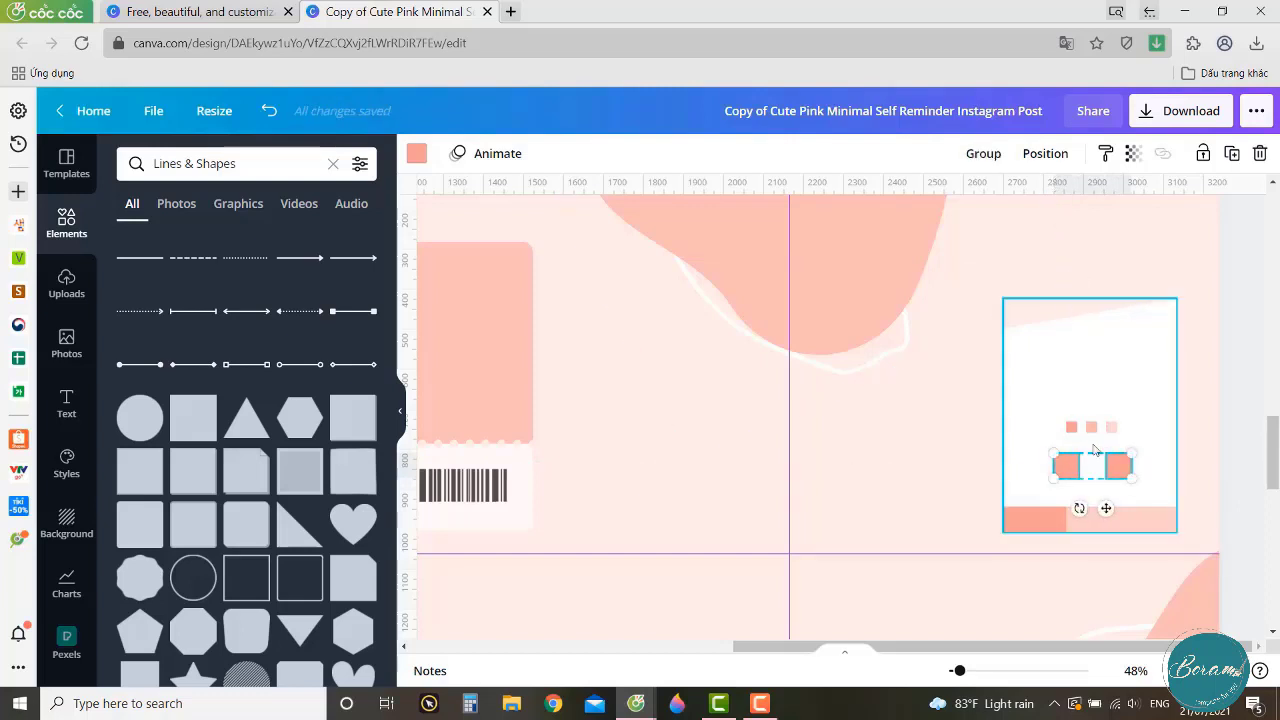
{"action": "left_click_drag", "start_coordinate": [1118, 465], "coordinate": [1119, 464]}
{"action": "left_click", "coordinate": [1242, 469]}
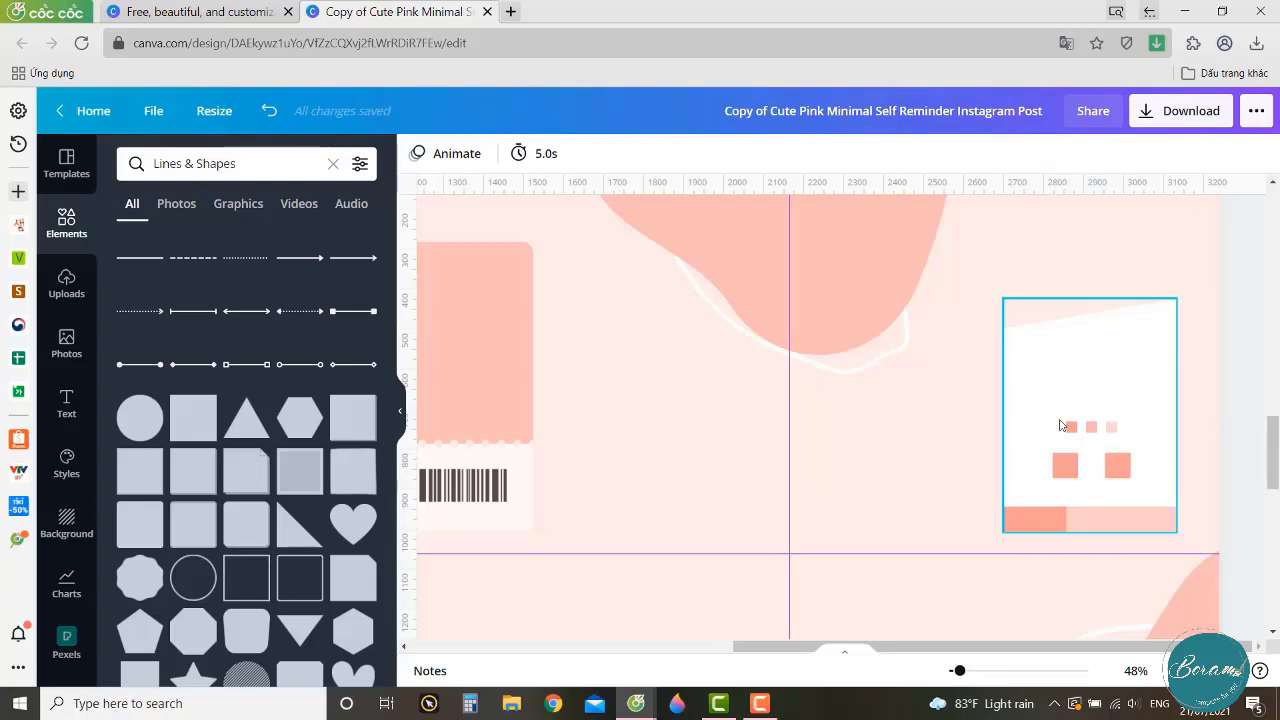
Add a heading in Cormorant SC Bold and place it on the white card above the tiny squares.
{"action": "scroll", "coordinate": [1100, 400], "scroll_direction": "down", "scroll_amount": 1}
{"action": "left_click", "coordinate": [66, 405]}
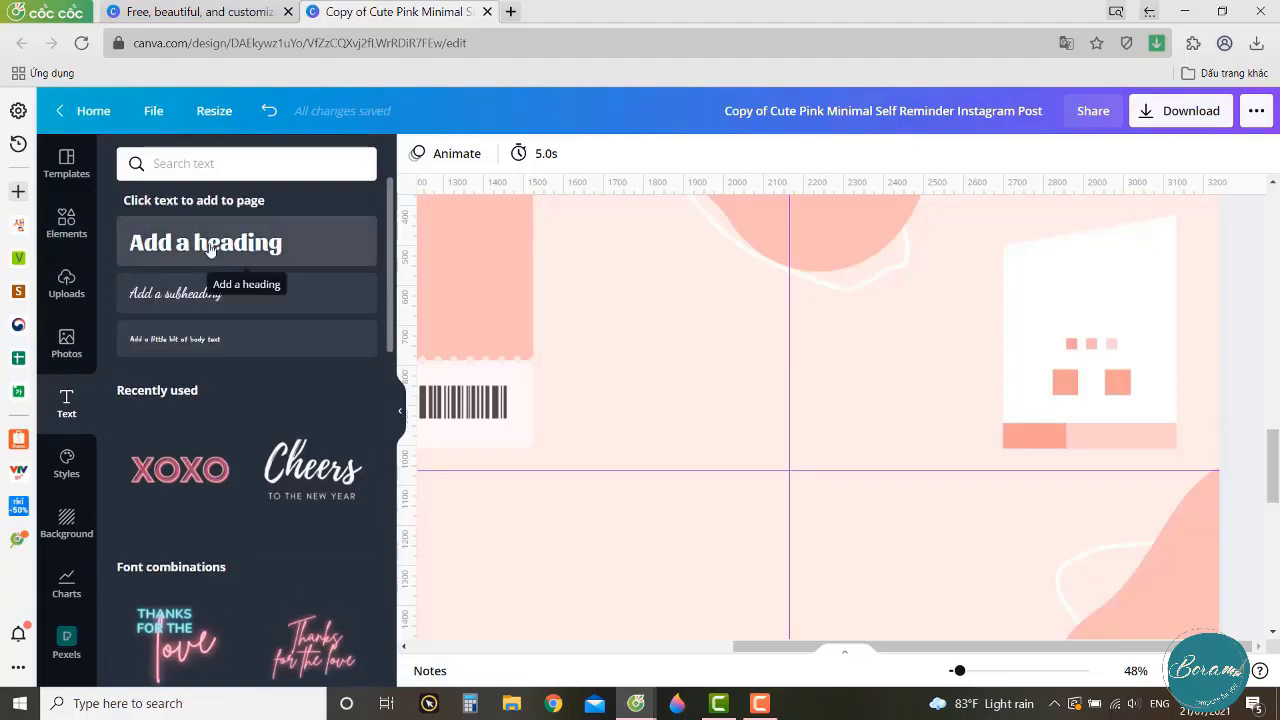
{"action": "left_click", "coordinate": [208, 249]}
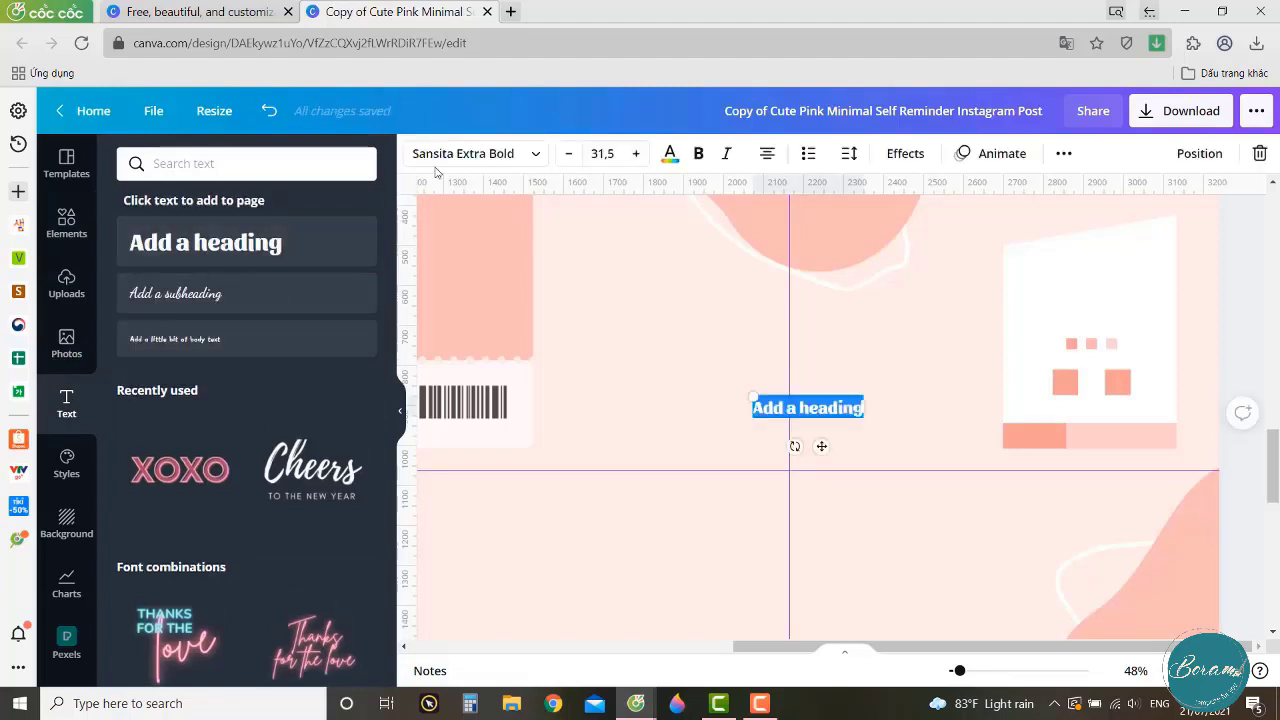
{"action": "left_click", "coordinate": [465, 153]}
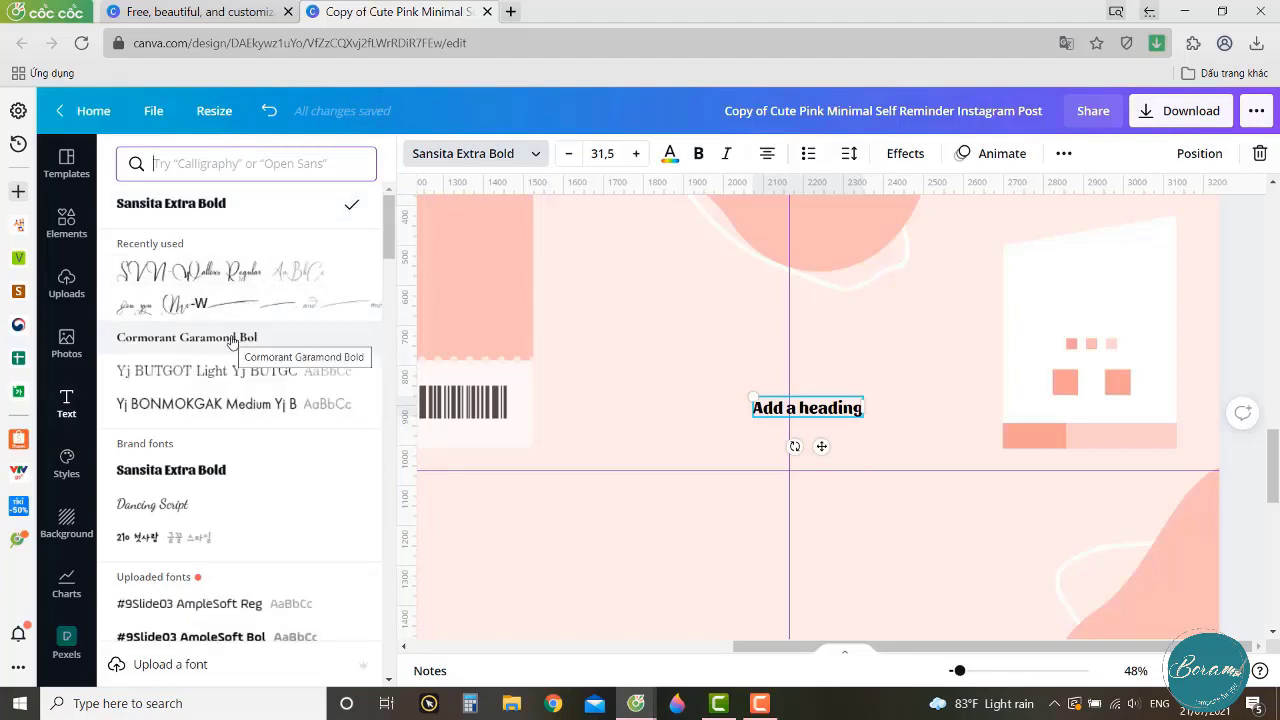
{"action": "left_click", "coordinate": [306, 165]}
{"action": "type", "text": "co"}
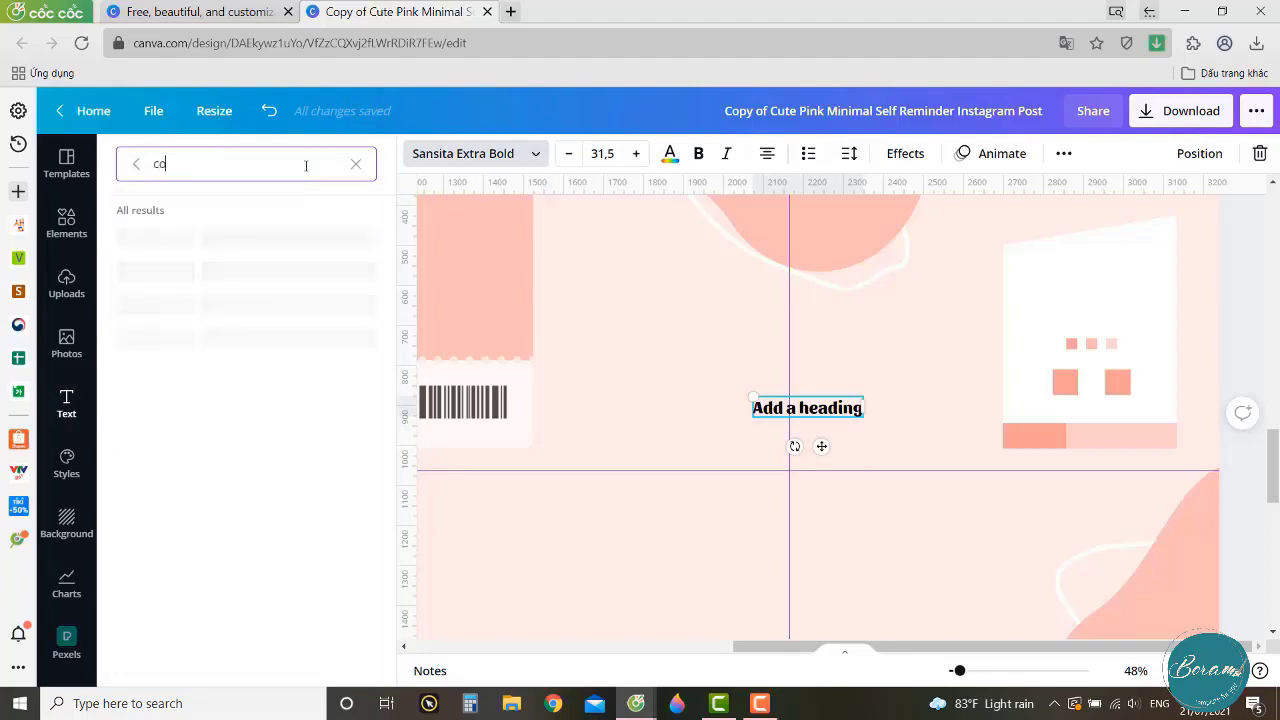
{"action": "type", "text": "r"}
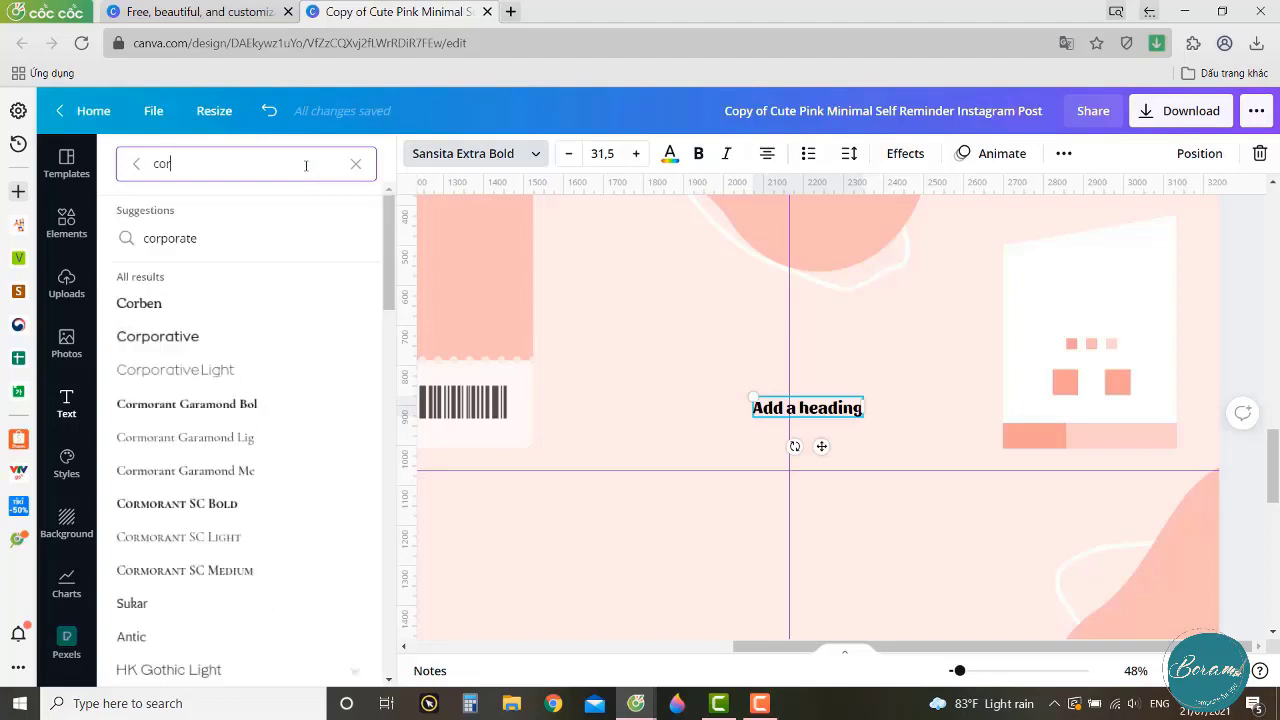
{"action": "left_click", "coordinate": [226, 504]}
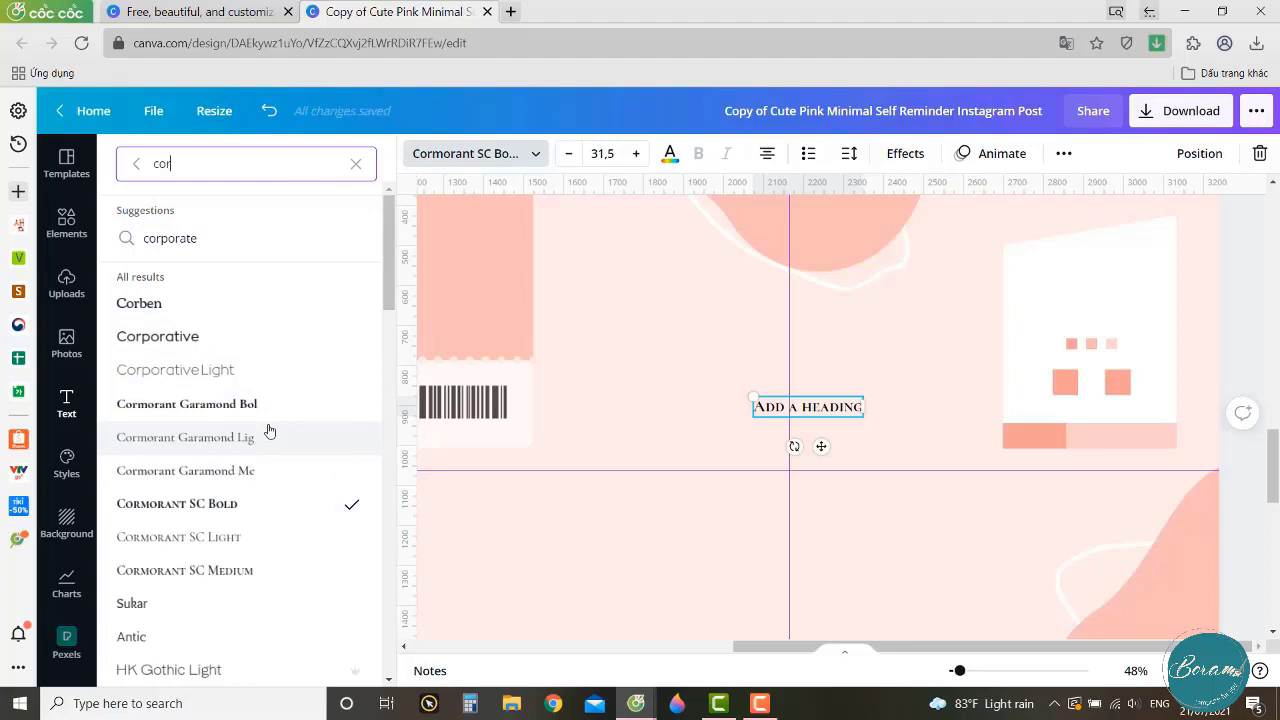
{"action": "left_click_drag", "start_coordinate": [819, 447], "coordinate": [1102, 338]}
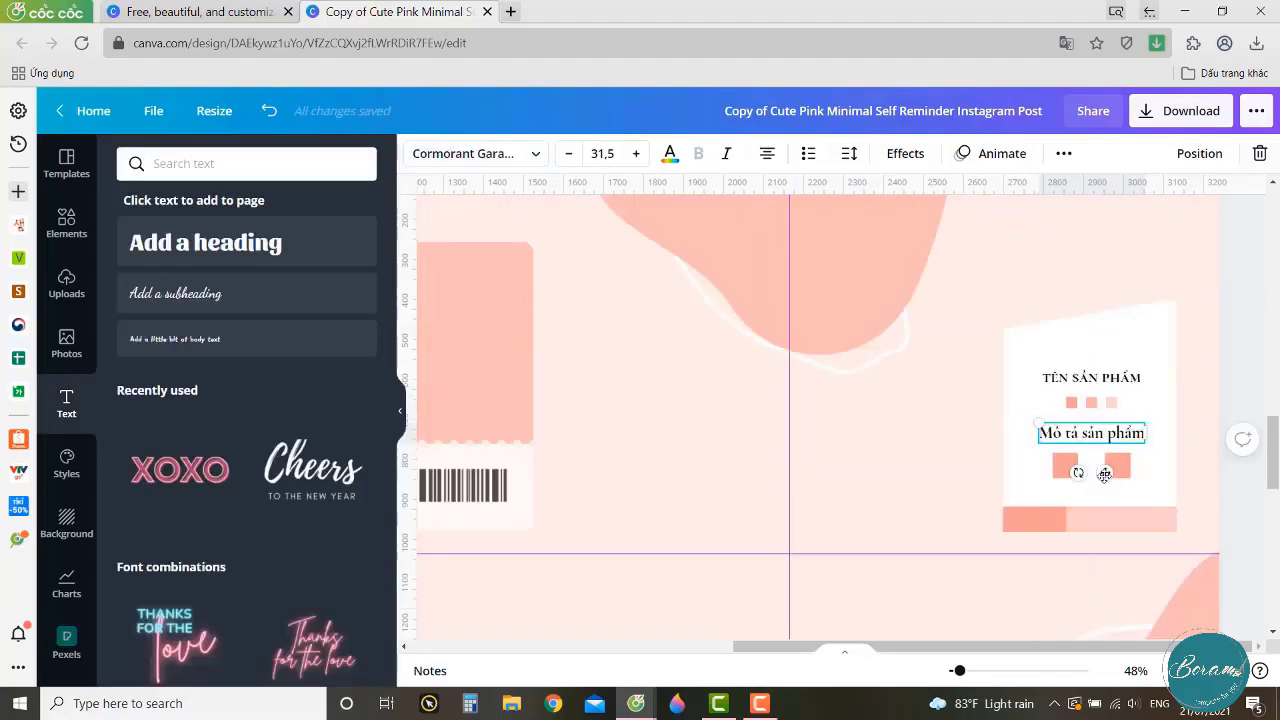
Copy the description text, change the copy to 9, and place it on the left larger square of the white card.
{"action": "left_click_drag", "start_coordinate": [1104, 474], "coordinate": [1120, 508]}
{"action": "double_click", "coordinate": [1069, 466]}
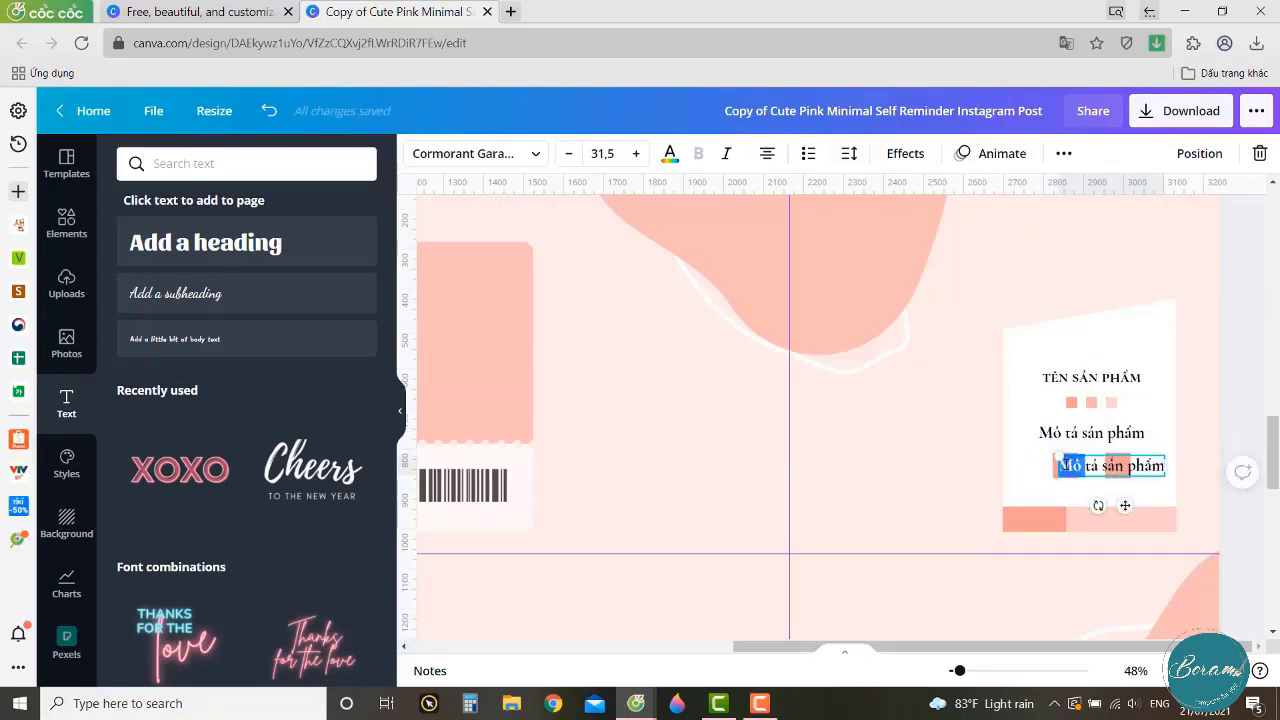
{"action": "key", "text": "ctrl+a"}
{"action": "type", "text": "9"}
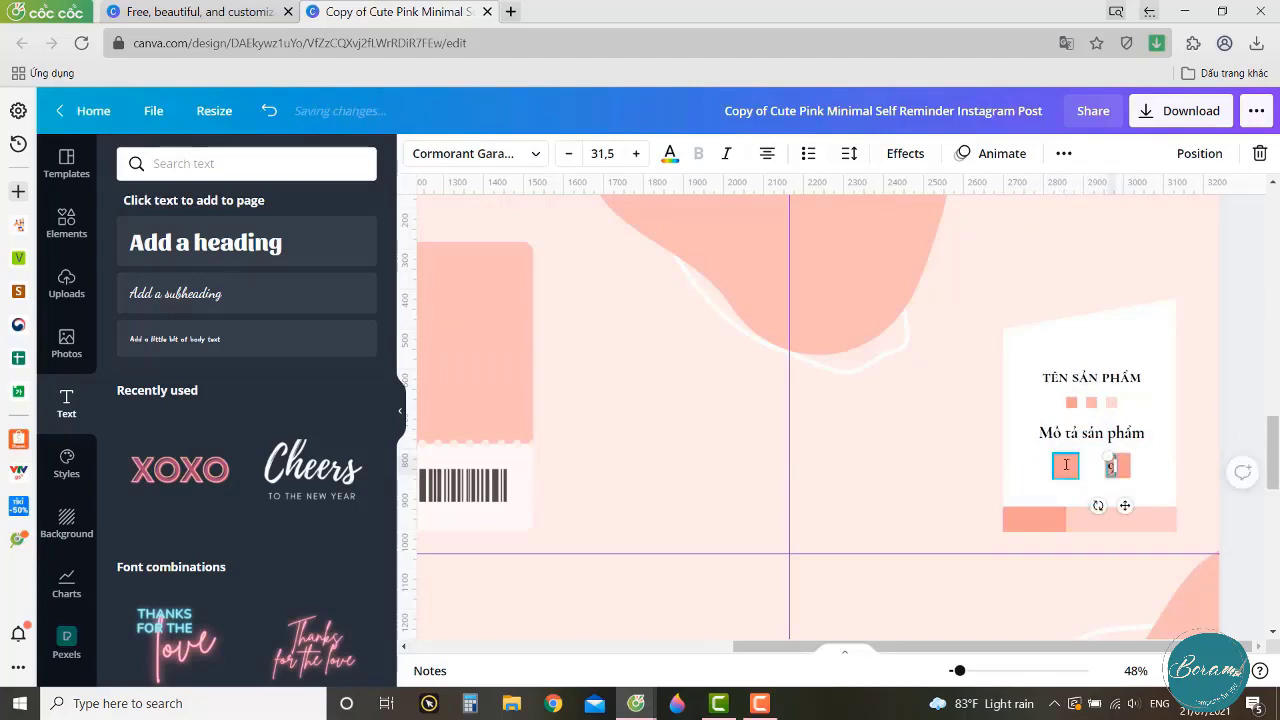
{"action": "left_click_drag", "start_coordinate": [1126, 505], "coordinate": [1079, 501]}
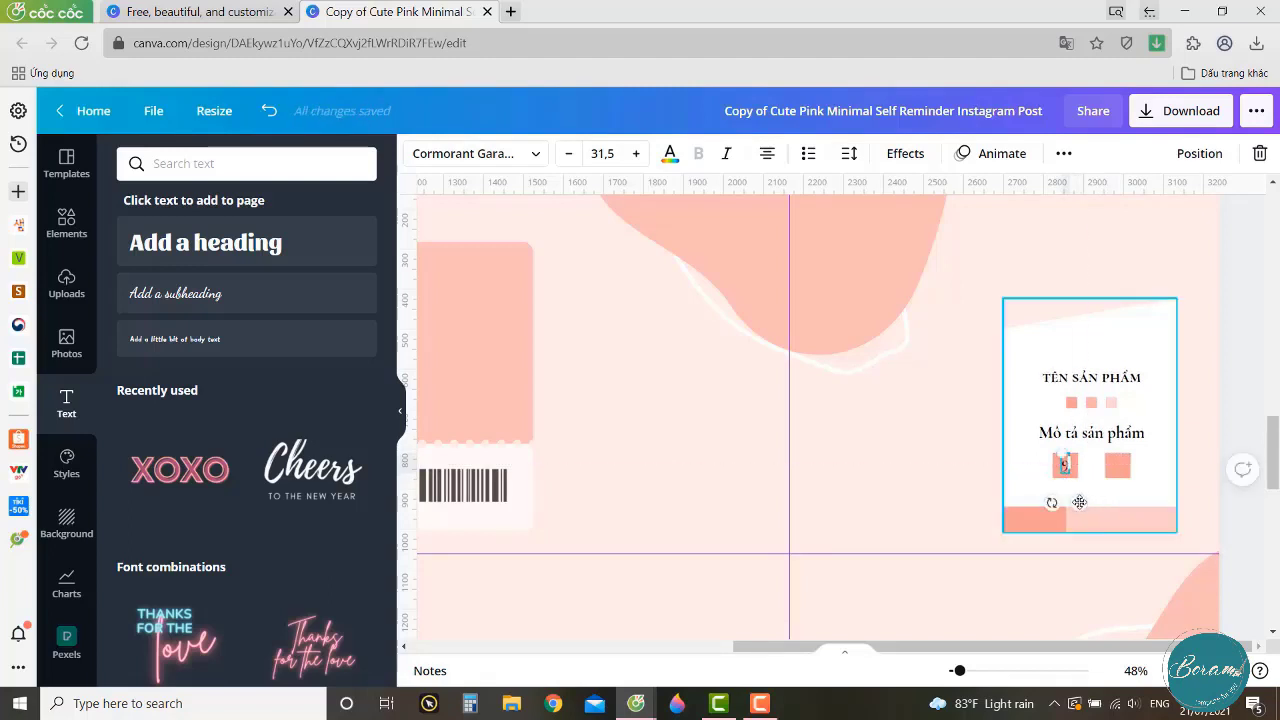
{"action": "key", "text": "ctrl+d"}
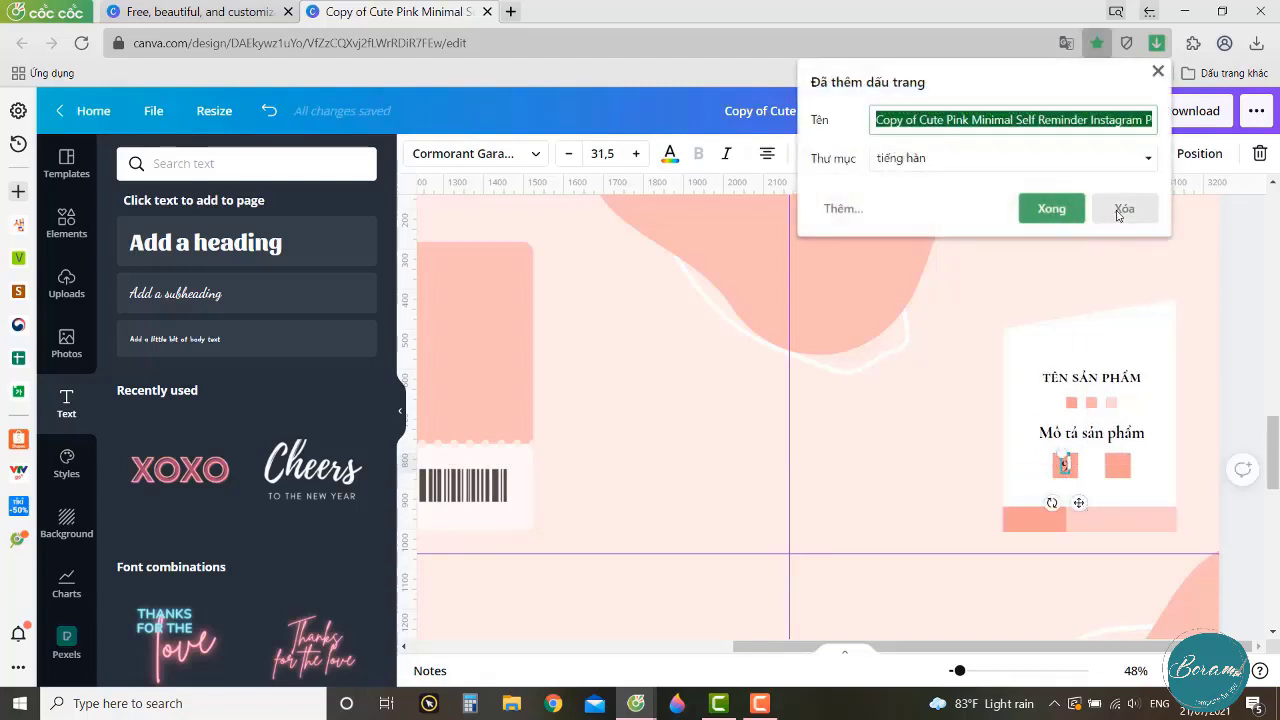
{"action": "left_click", "coordinate": [1123, 206]}
{"action": "left_click", "coordinate": [1236, 414]}
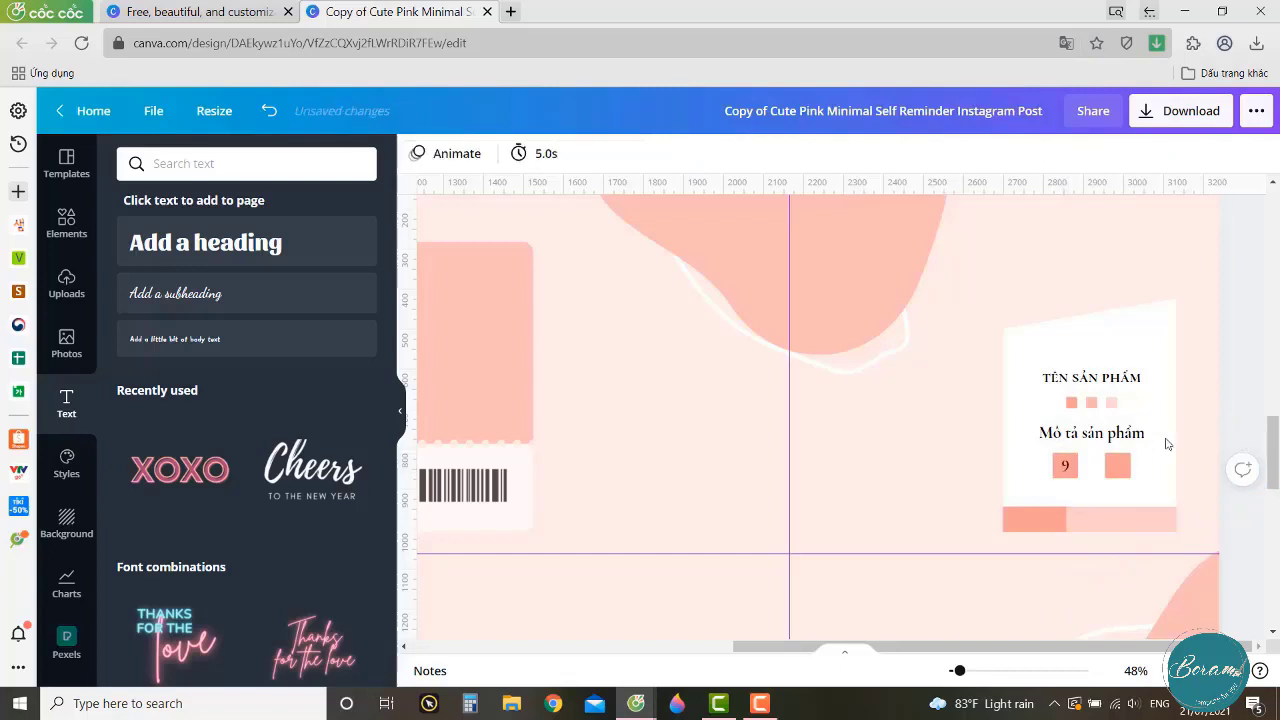
Copy the number 9 onto the right larger square and change the copy to 10.
{"action": "left_click", "coordinate": [1065, 465]}
{"action": "left_click_drag", "start_coordinate": [1065, 465], "coordinate": [1124, 500]}
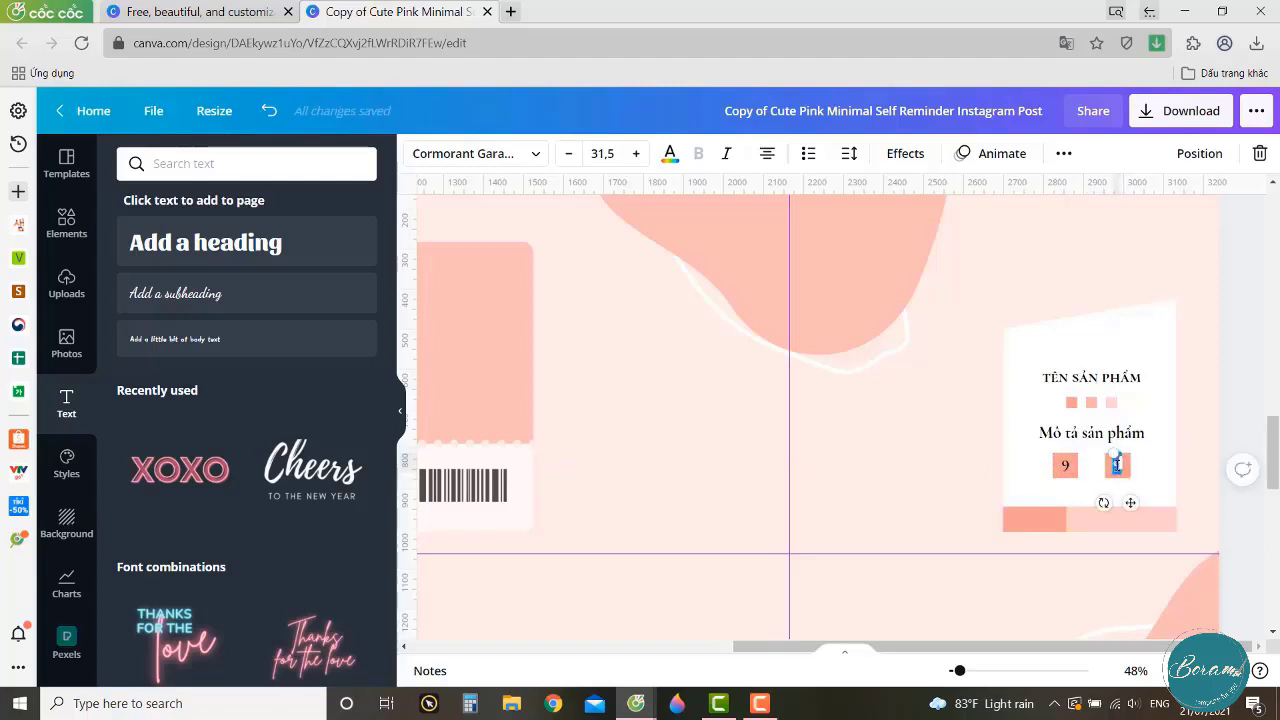
{"action": "type", "text": "10"}
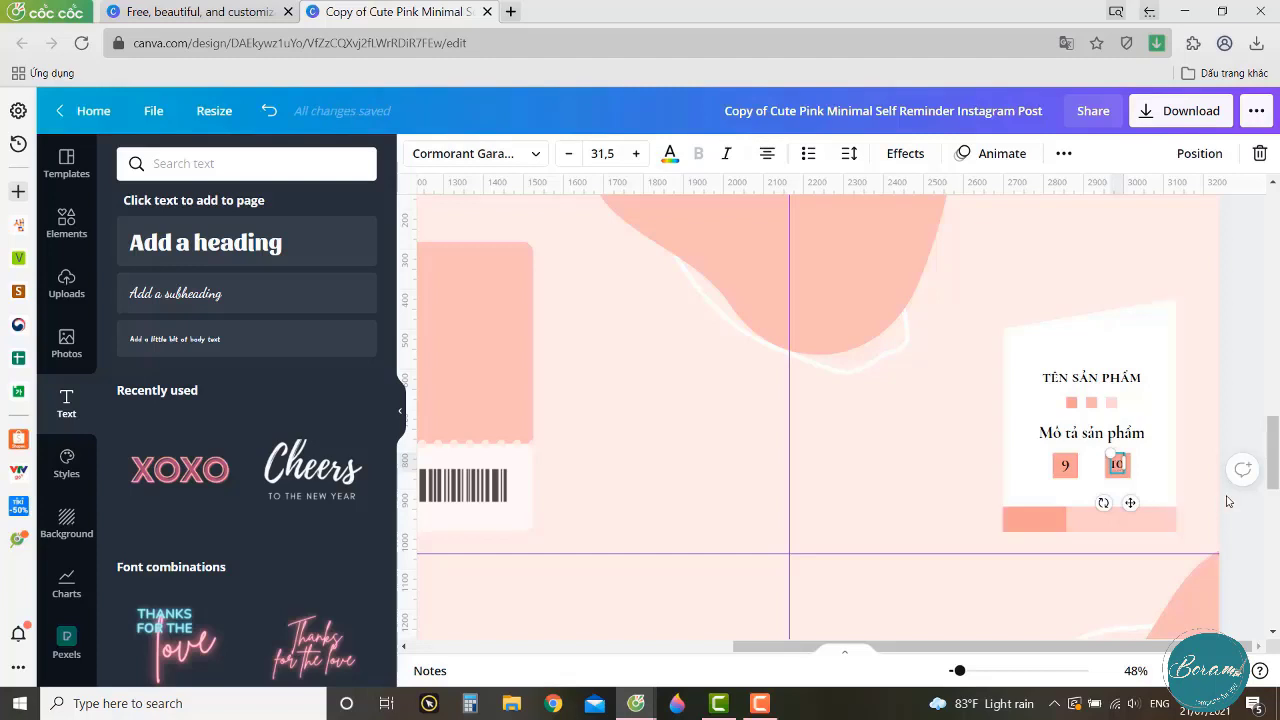
{"action": "left_click", "coordinate": [1234, 501]}
{"action": "left_click", "coordinate": [1117, 465]}
{"action": "left_click", "coordinate": [1209, 488]}
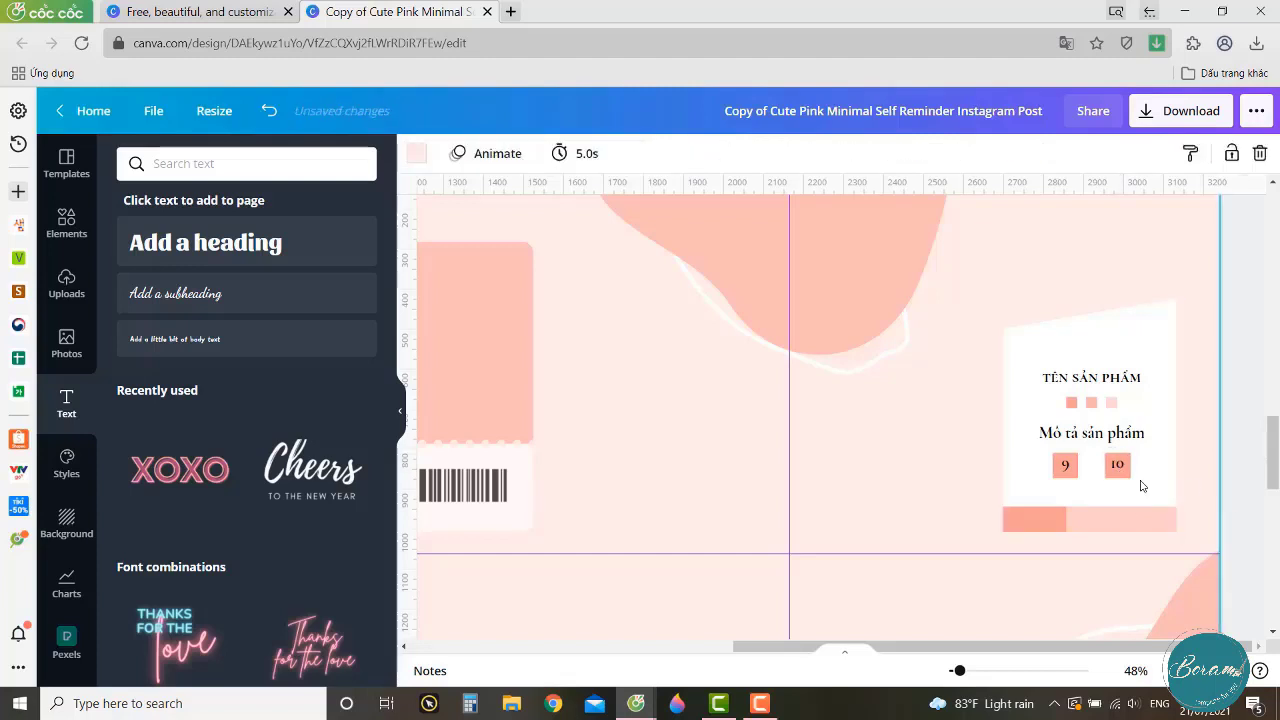
Align the number 10 with its square, centered horizontally and at the vertical middle.
{"action": "left_click", "coordinate": [1121, 469]}
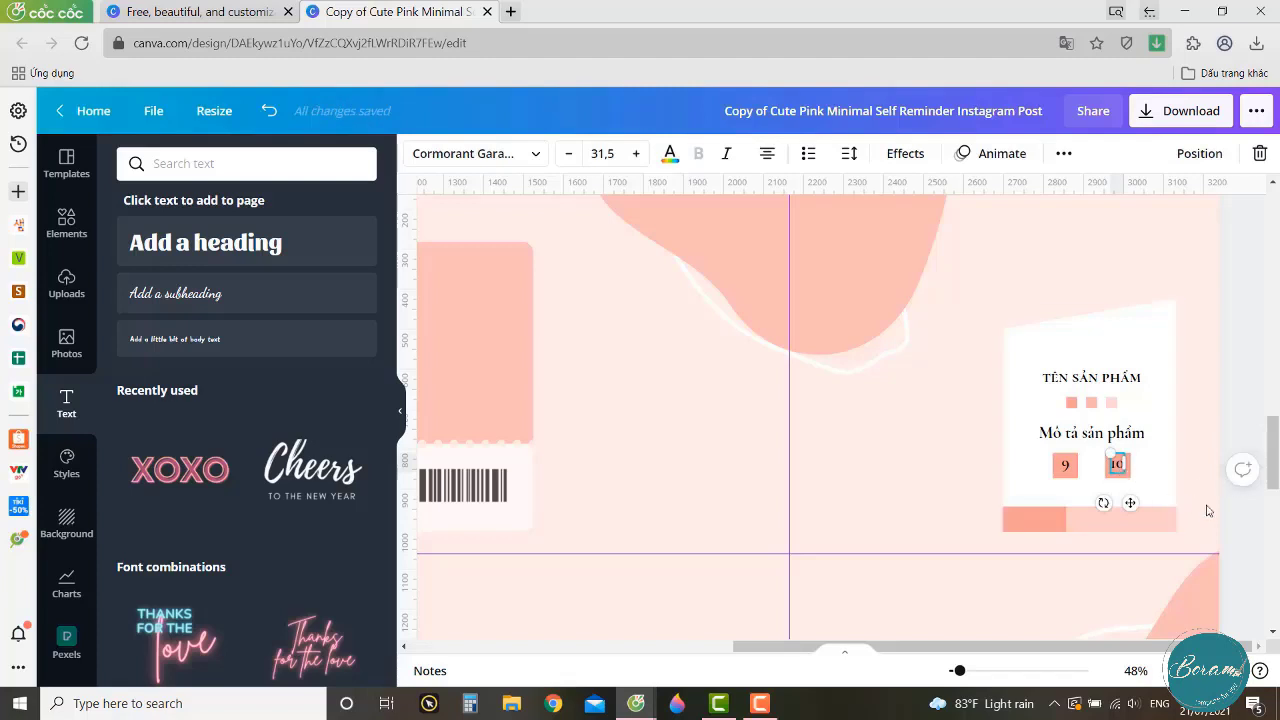
{"action": "left_click", "coordinate": [1208, 511]}
{"action": "left_click", "coordinate": [1126, 476]}
{"action": "left_click", "coordinate": [1121, 470], "text": "shift"}
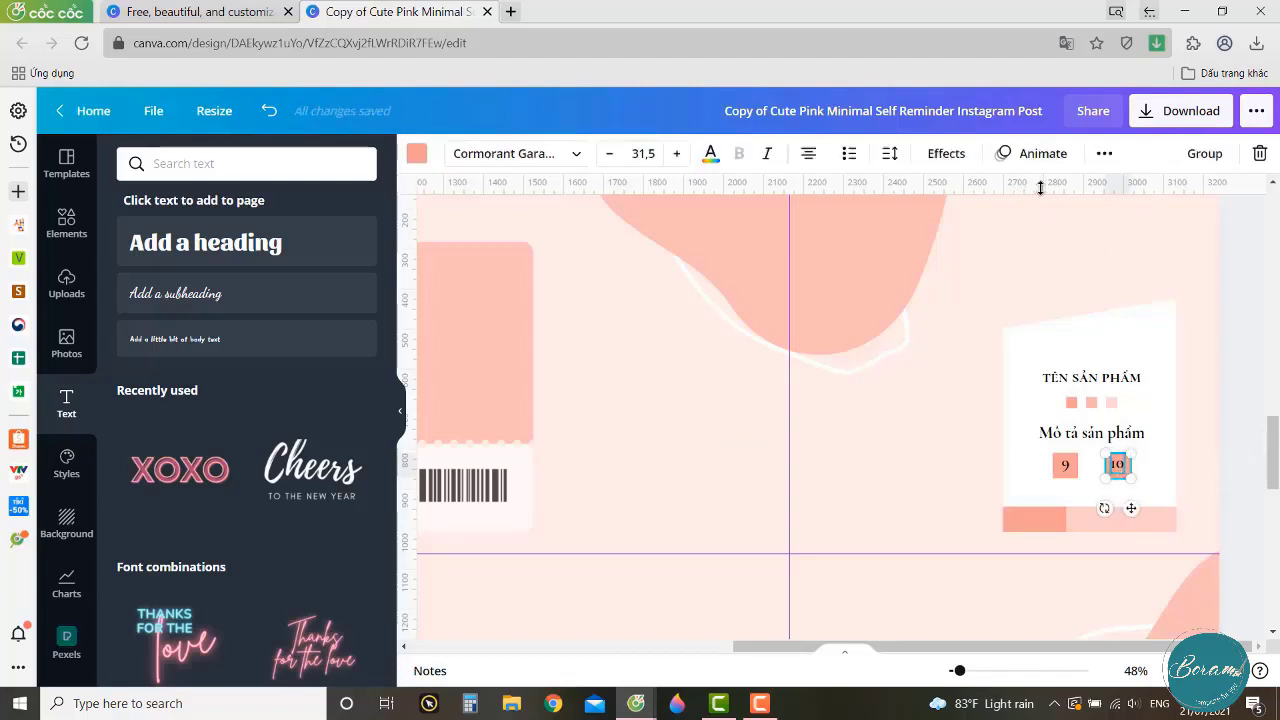
{"action": "left_click", "coordinate": [1105, 154]}
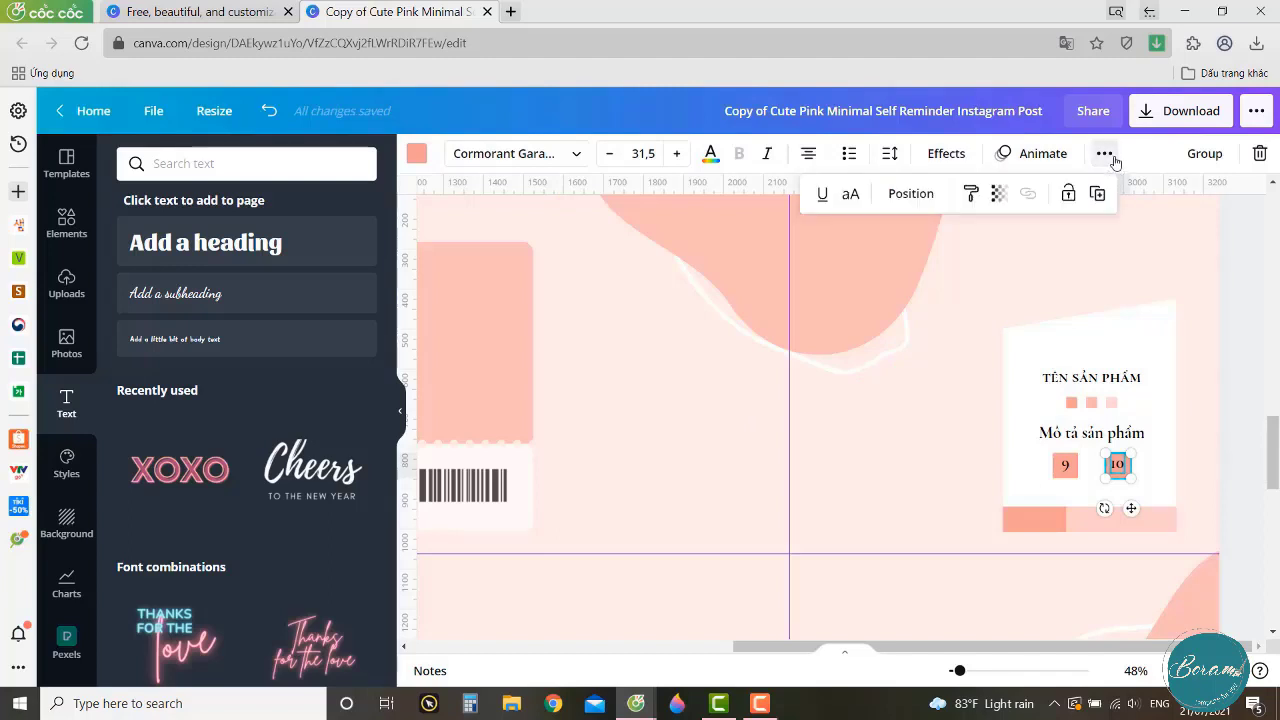
{"action": "left_click", "coordinate": [918, 194]}
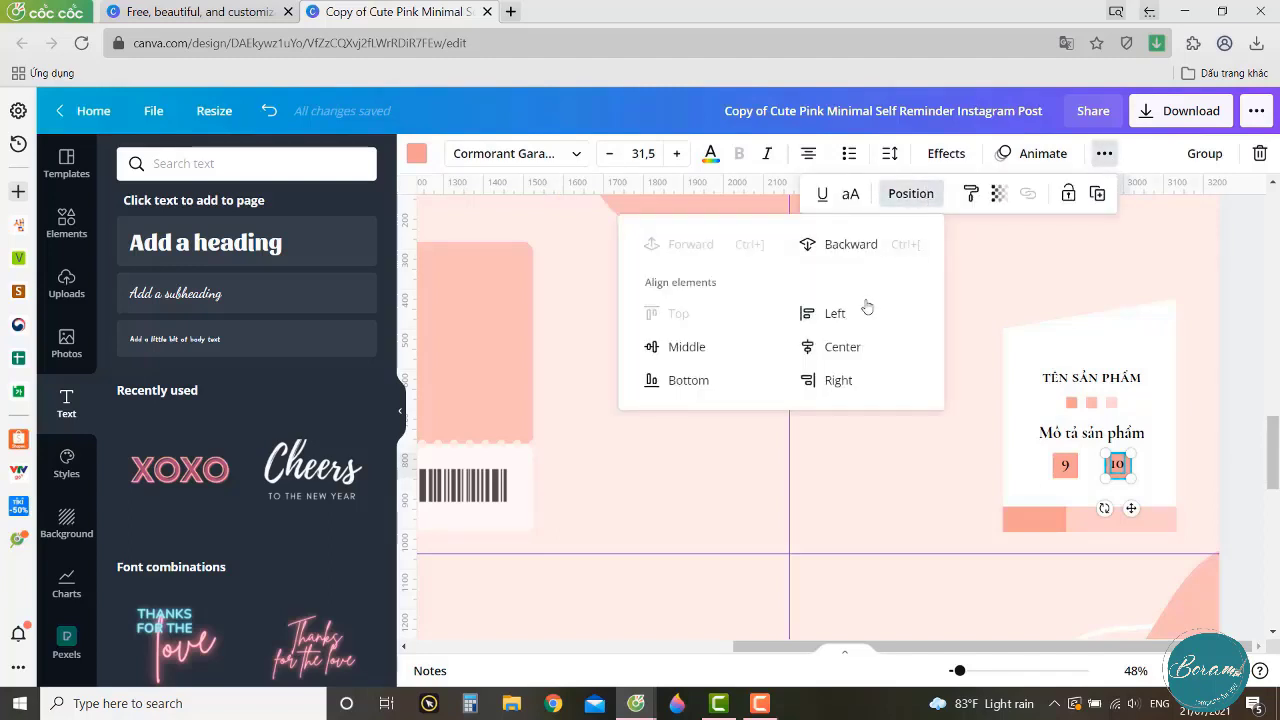
{"action": "left_click", "coordinate": [843, 346]}
{"action": "left_click", "coordinate": [688, 346]}
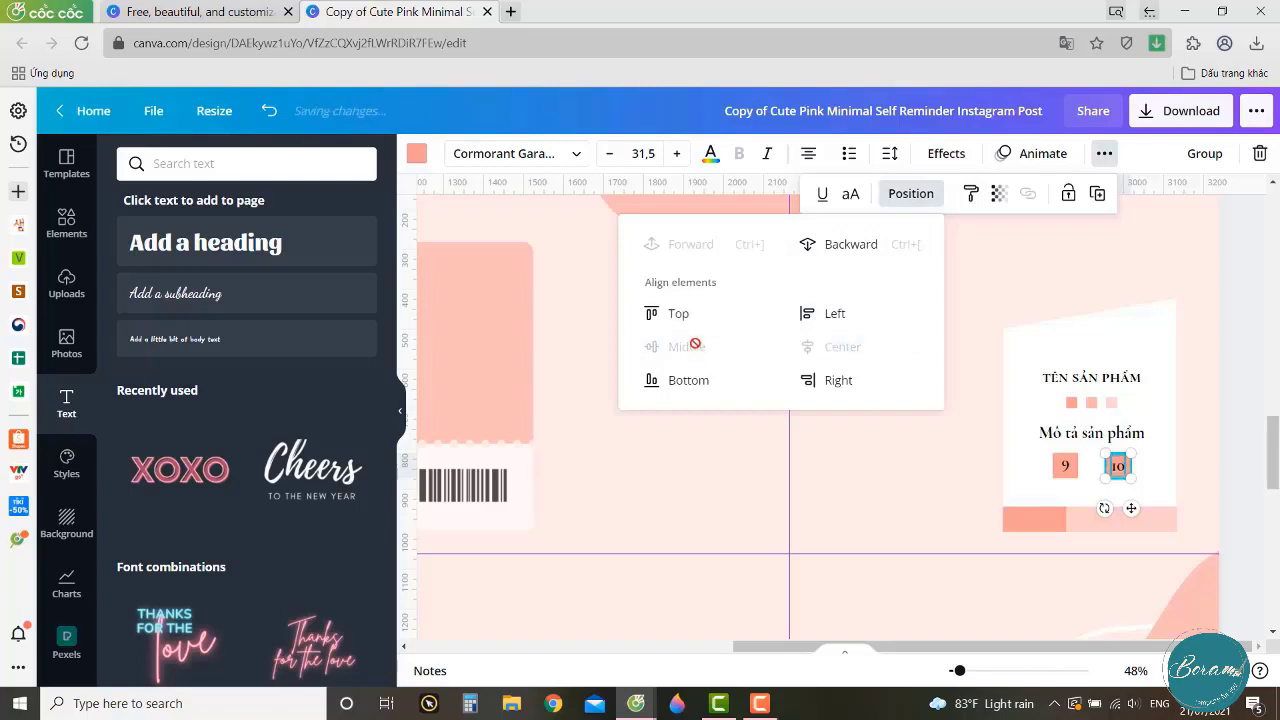
Align the number 9 with its square, centered horizontally and at the vertical middle.
{"action": "left_click", "coordinate": [1062, 465]}
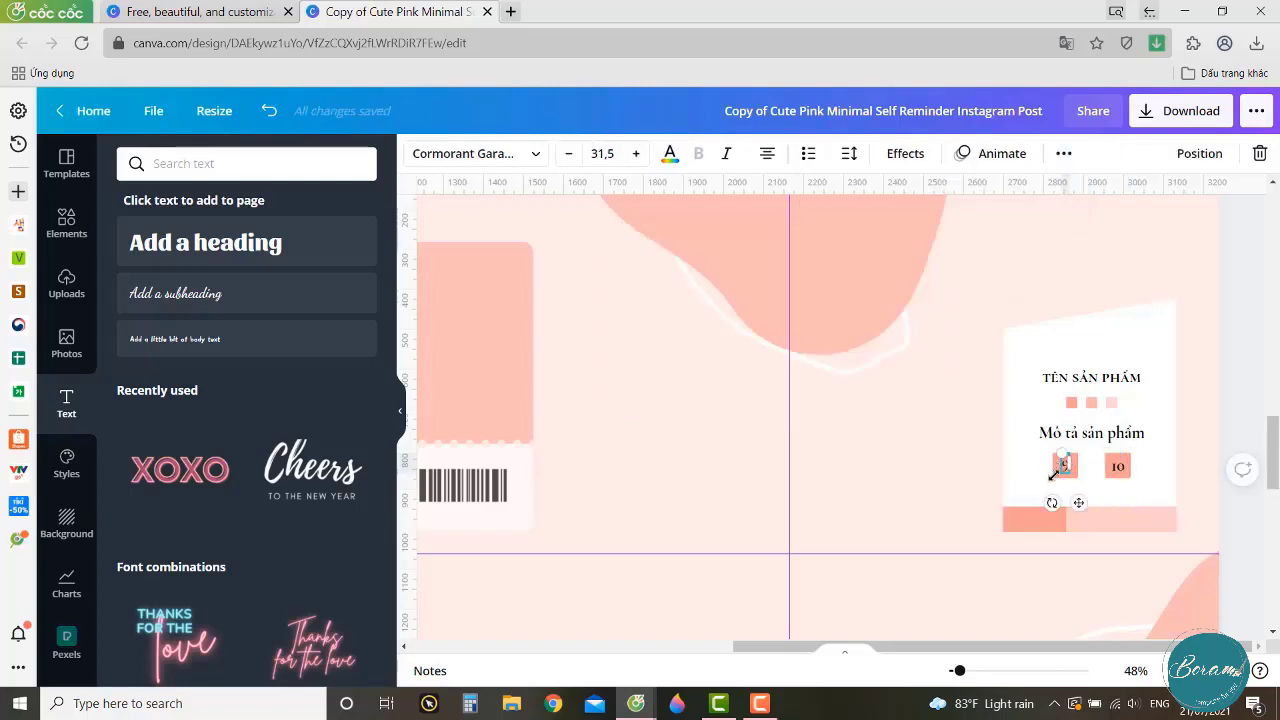
{"action": "left_click", "coordinate": [1198, 484]}
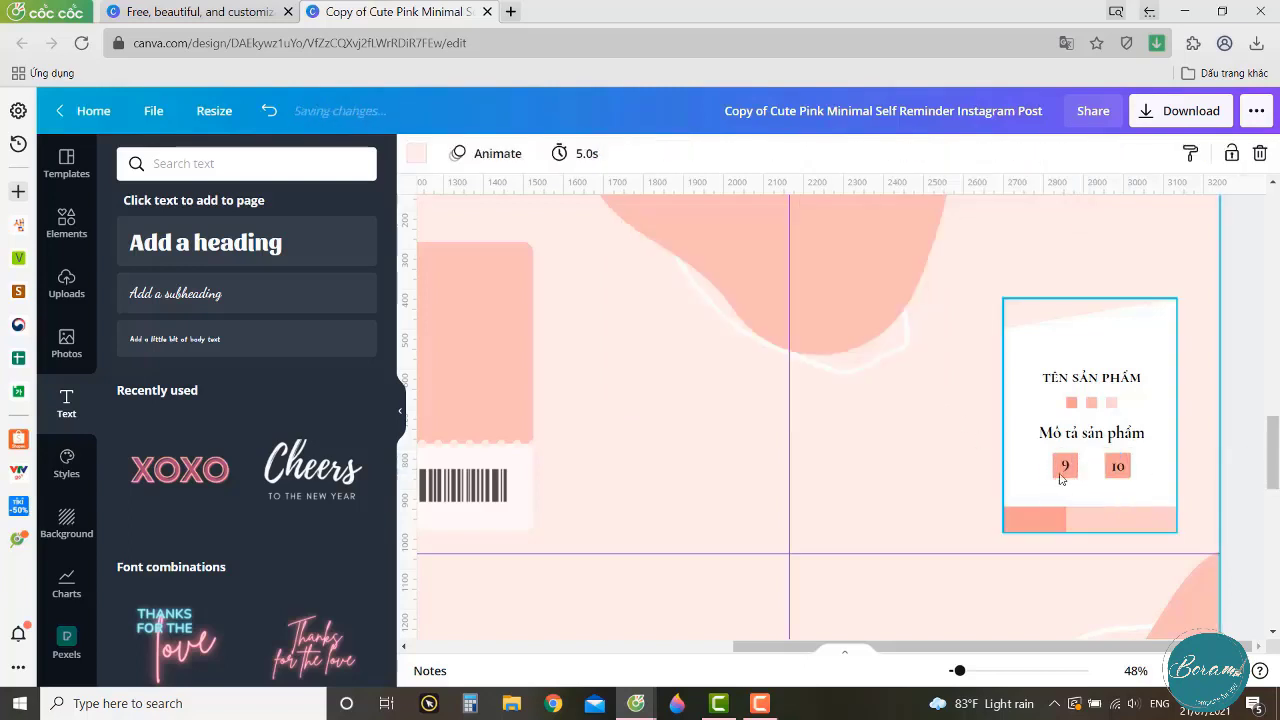
{"action": "left_click", "coordinate": [1058, 470]}
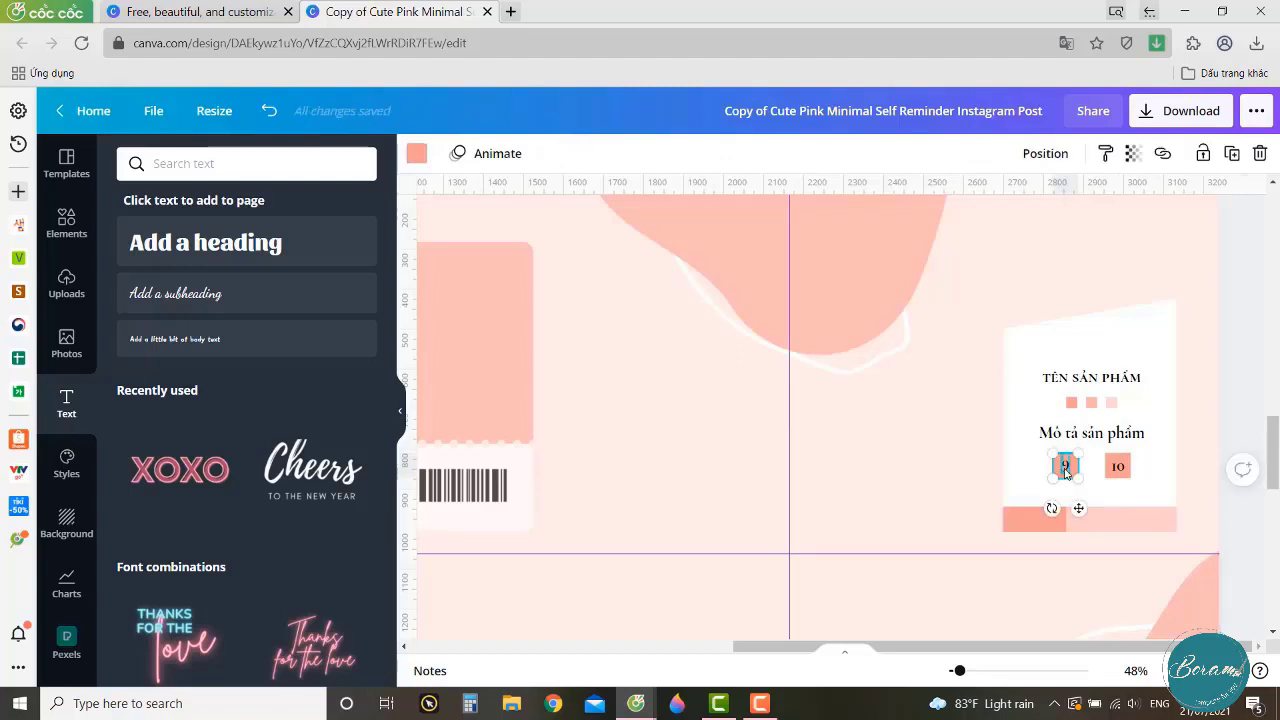
{"action": "left_click", "coordinate": [1060, 467]}
{"action": "left_click", "coordinate": [1104, 153]}
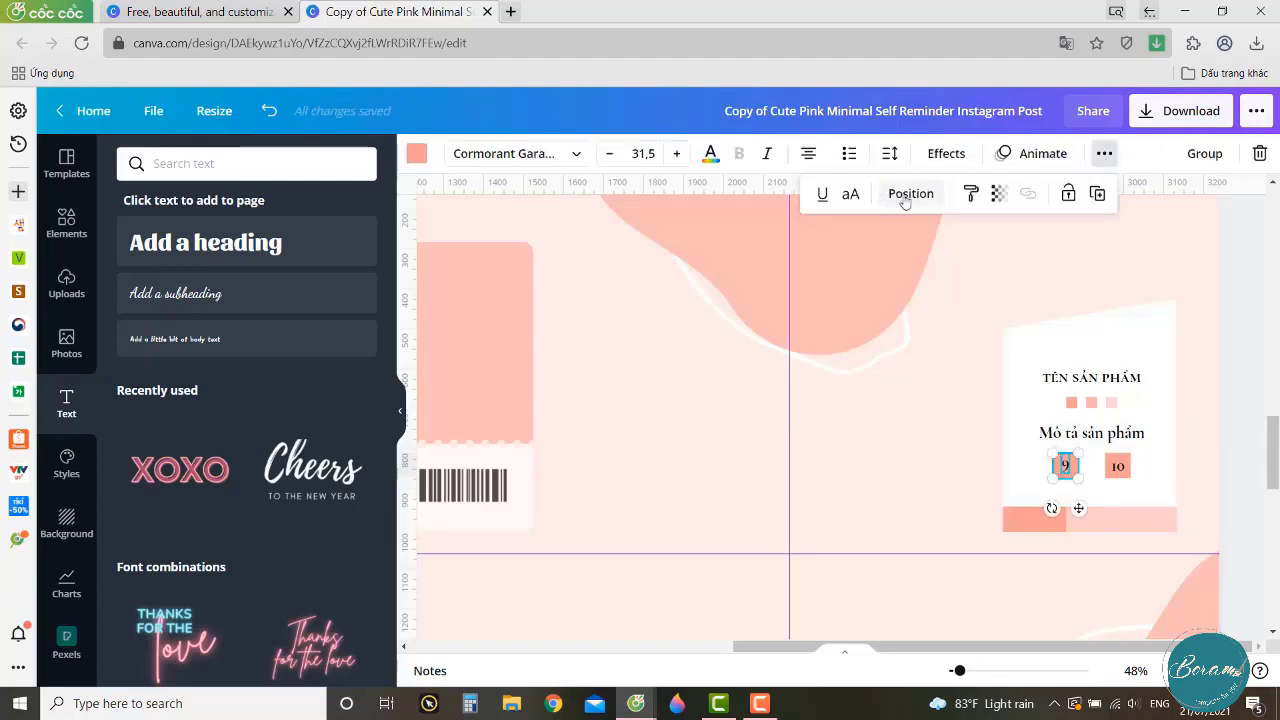
{"action": "left_click", "coordinate": [909, 195]}
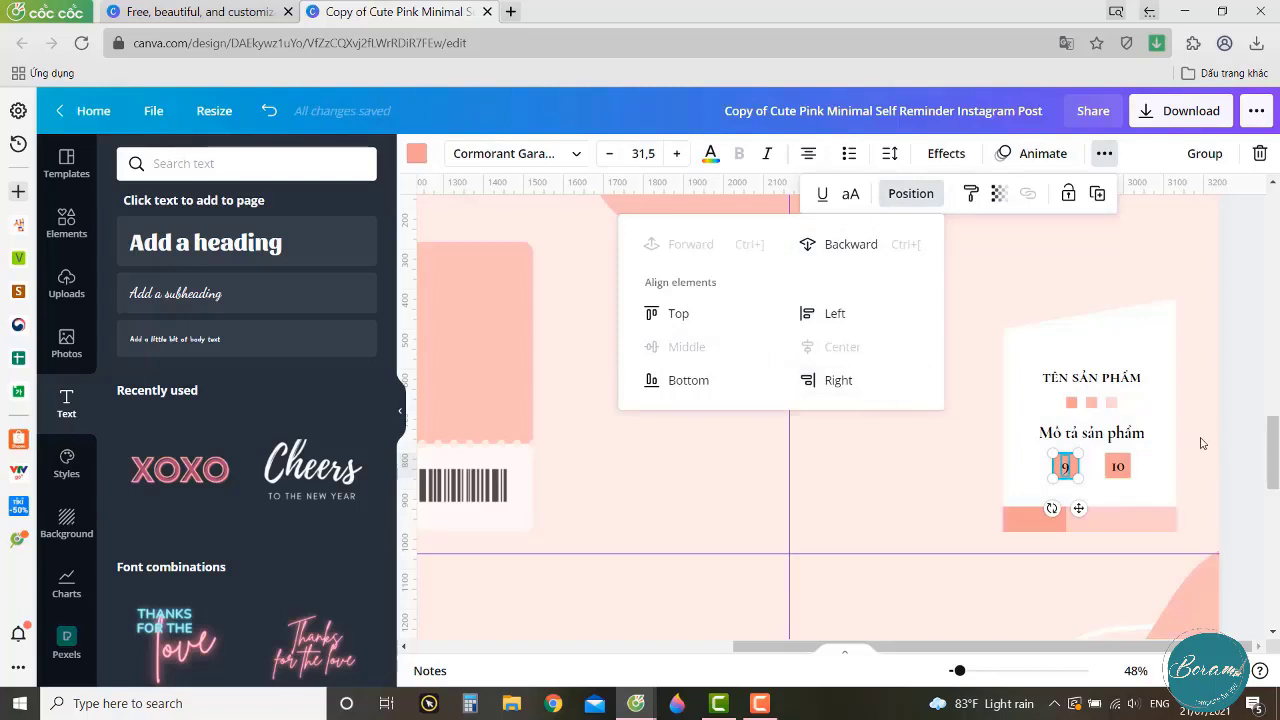
{"action": "left_click", "coordinate": [1231, 456]}
{"action": "left_click", "coordinate": [1234, 462]}
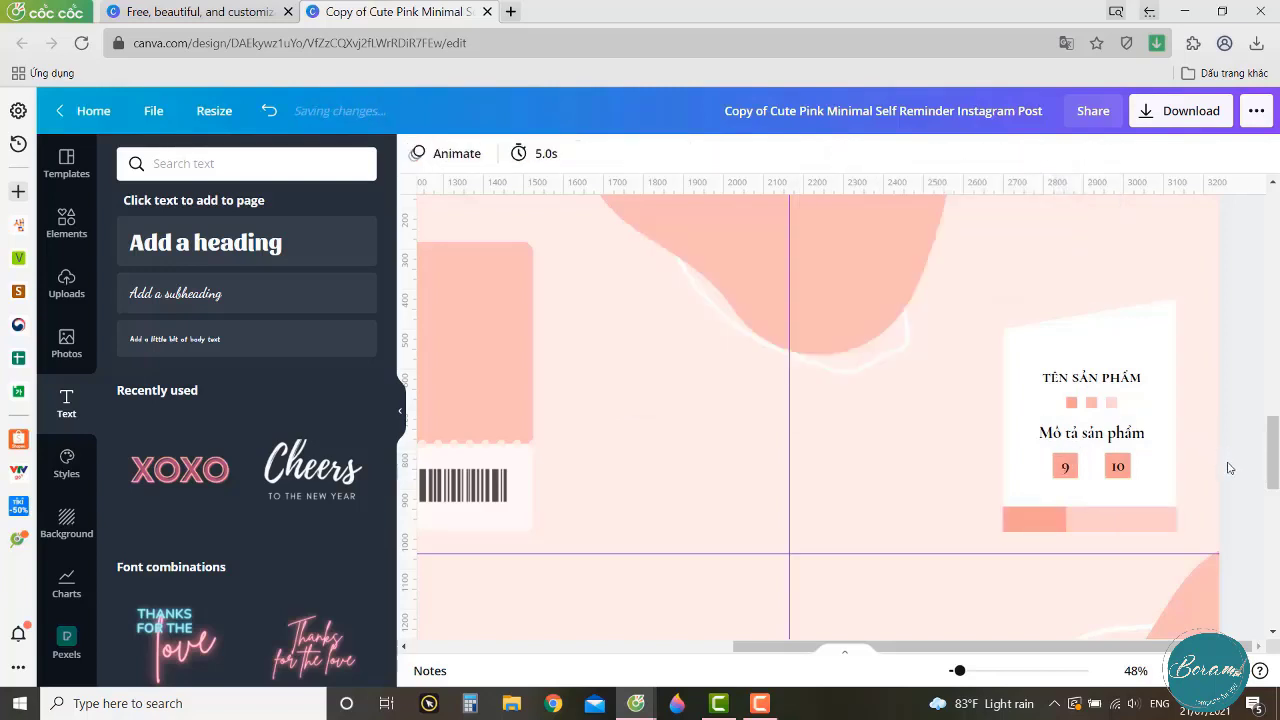
Check the alignment of the numbers 9 and 10 with each other.
{"action": "left_click", "coordinate": [1065, 467]}
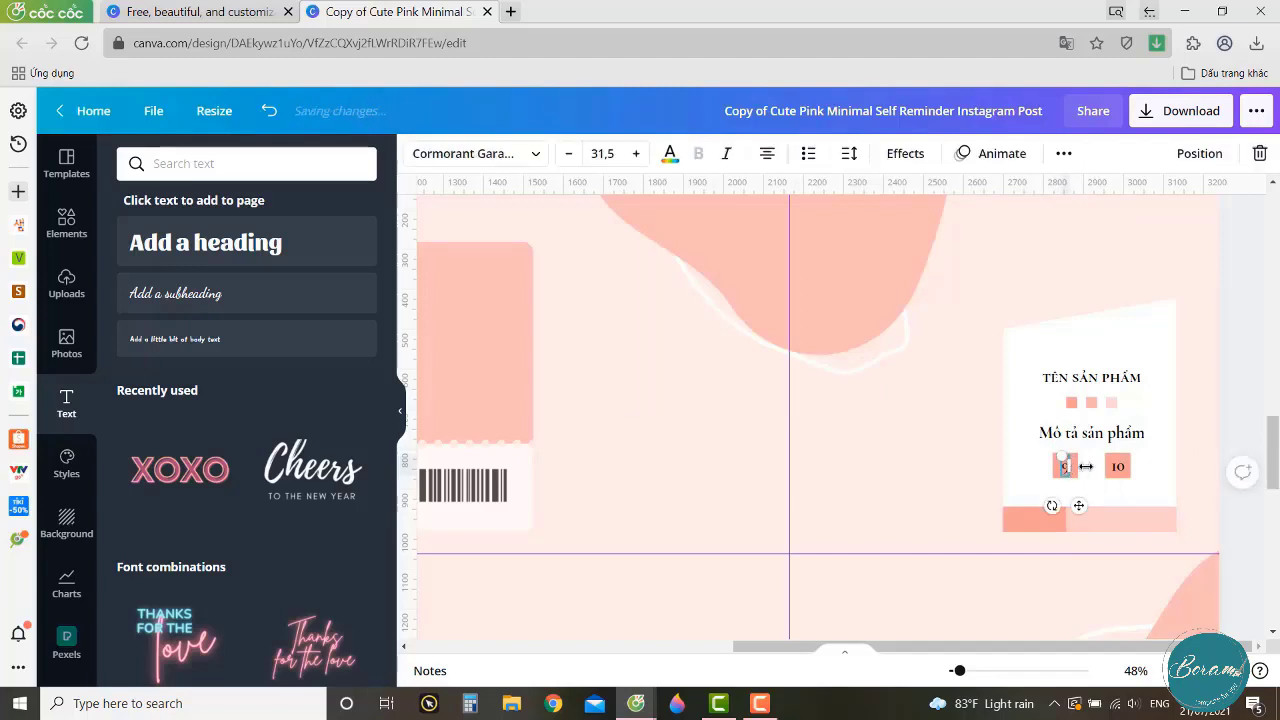
{"action": "left_click", "coordinate": [1117, 470], "text": "shift"}
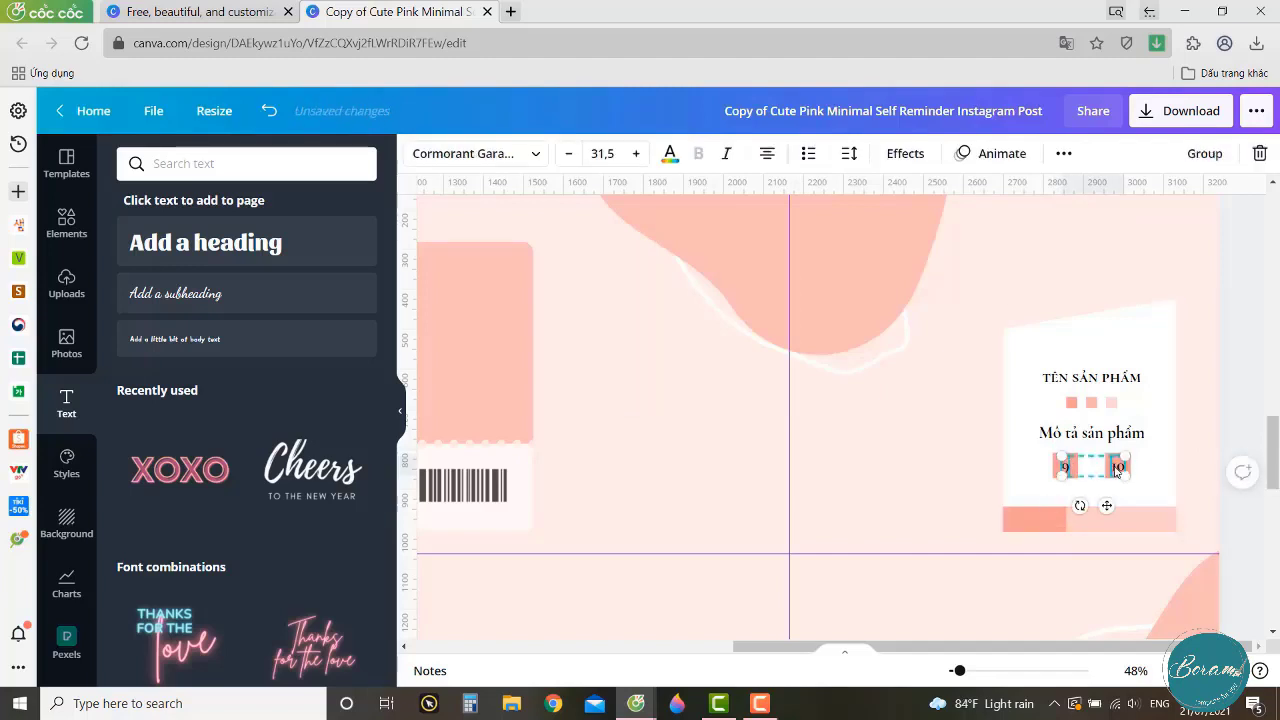
{"action": "left_click", "coordinate": [1063, 153]}
{"action": "left_click", "coordinate": [868, 196]}
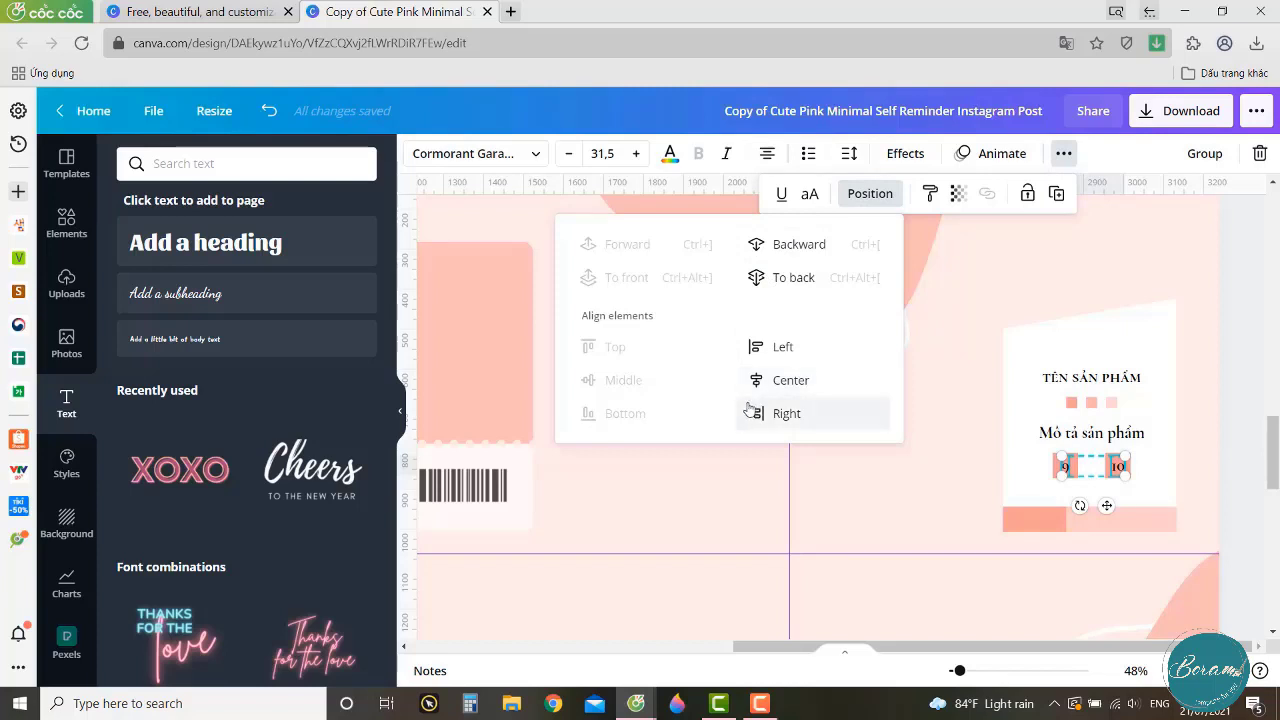
{"action": "left_click", "coordinate": [1245, 404]}
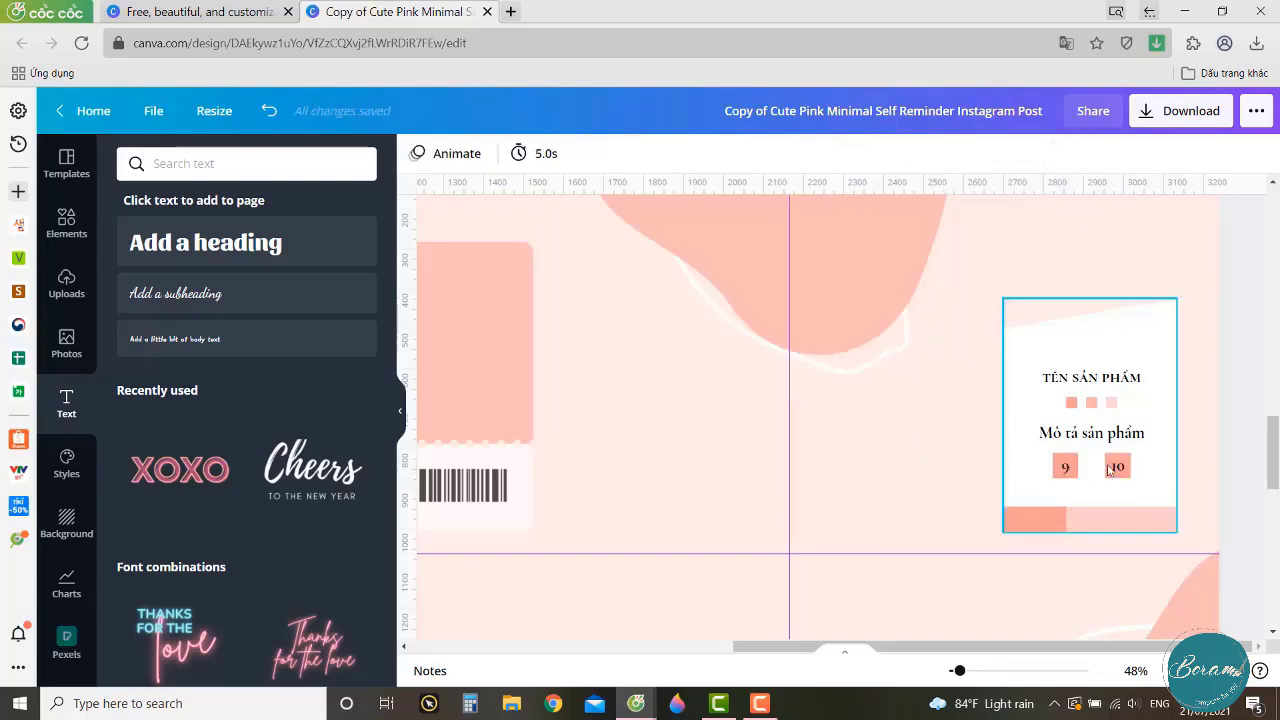
{"action": "left_click", "coordinate": [1065, 472]}
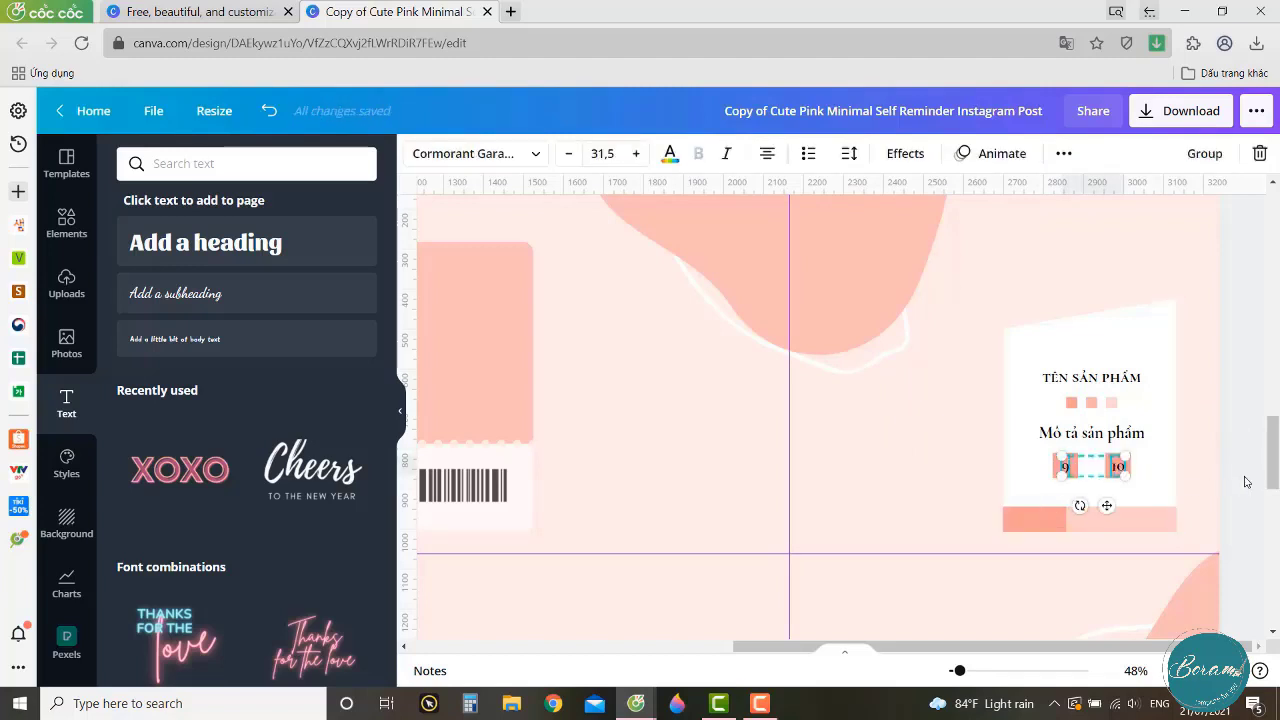
{"action": "left_click", "coordinate": [1237, 480]}
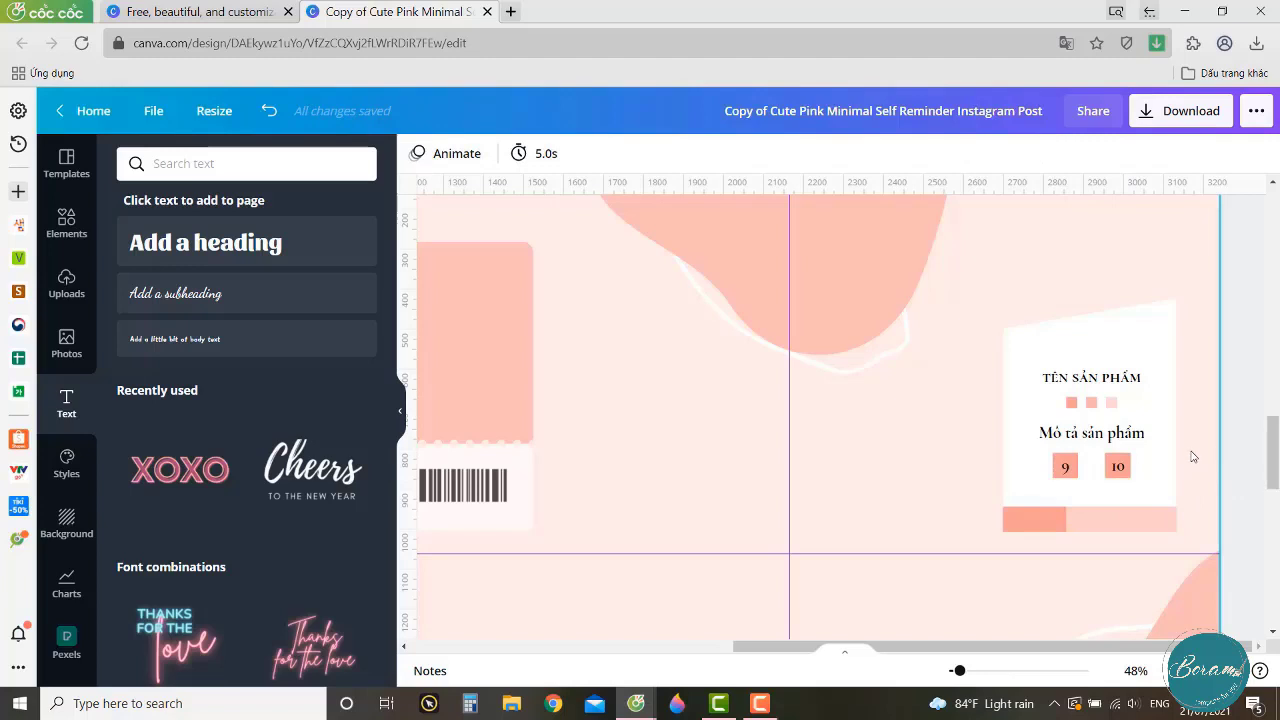
Add the labels GIÁ TIỀN and ADD TO CART on the two colored bars at the card's base, matching the card's text style.
{"action": "left_click", "coordinate": [1061, 435]}
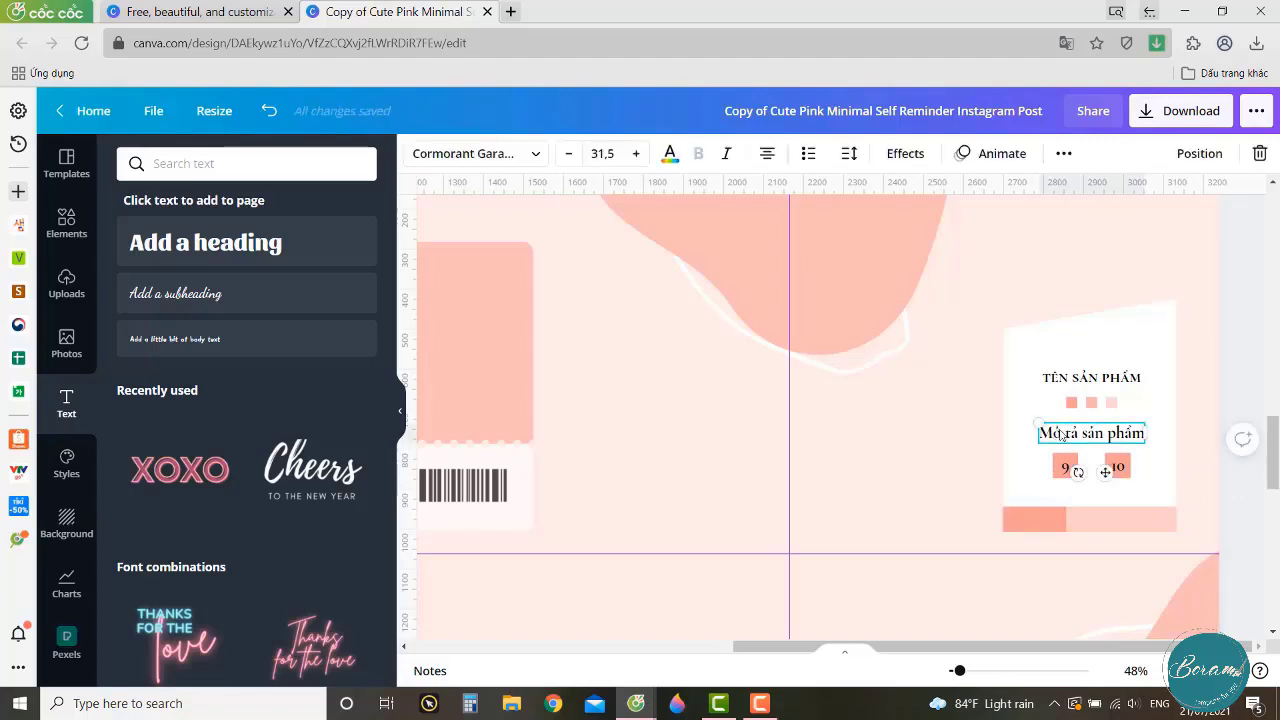
{"action": "left_click", "coordinate": [1072, 380]}
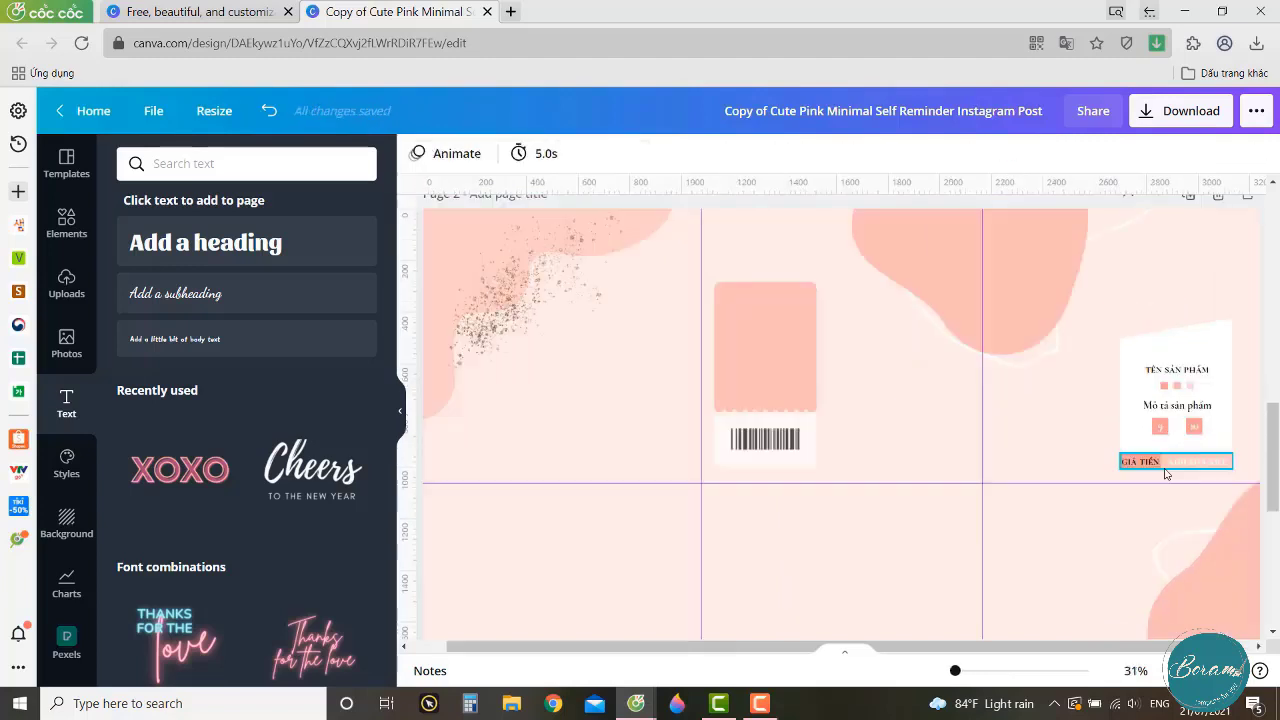
Try to reuse a copy of the card's light pink bar on the voucher's pink area.
{"action": "left_click", "coordinate": [1165, 468]}
{"action": "key", "text": "ctrl+d"}
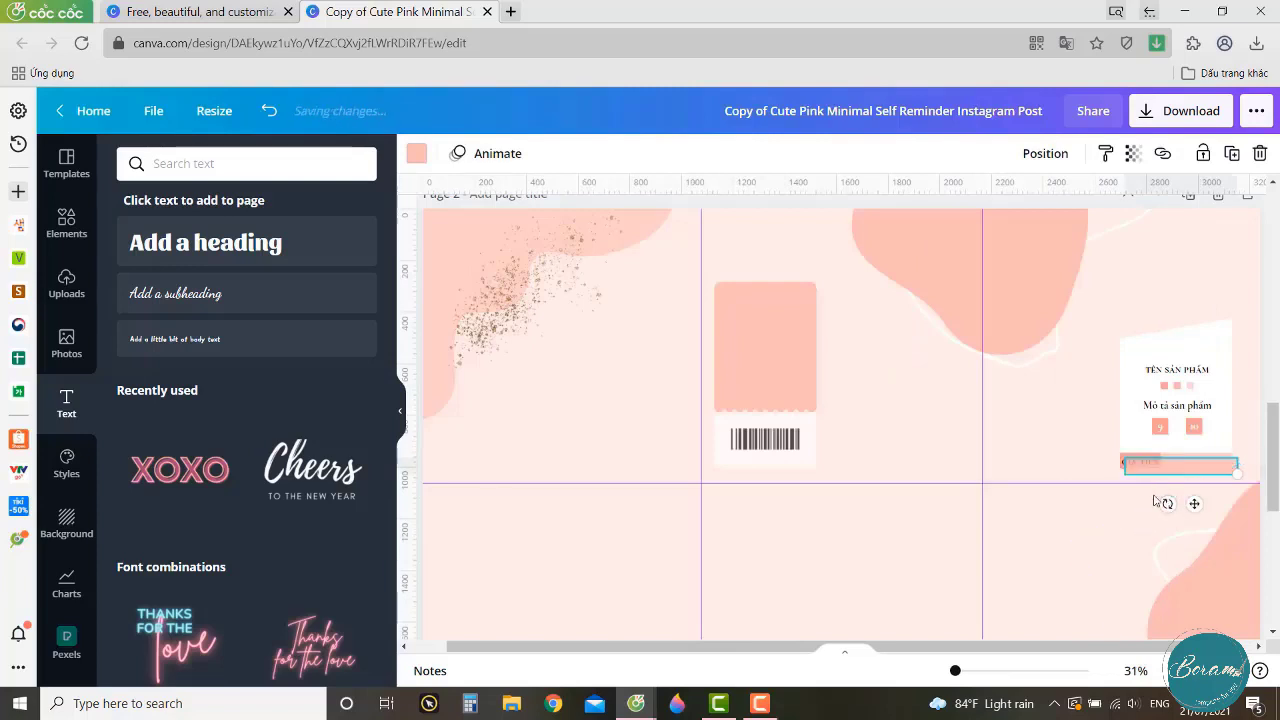
{"action": "left_click_drag", "start_coordinate": [1192, 503], "coordinate": [797, 364]}
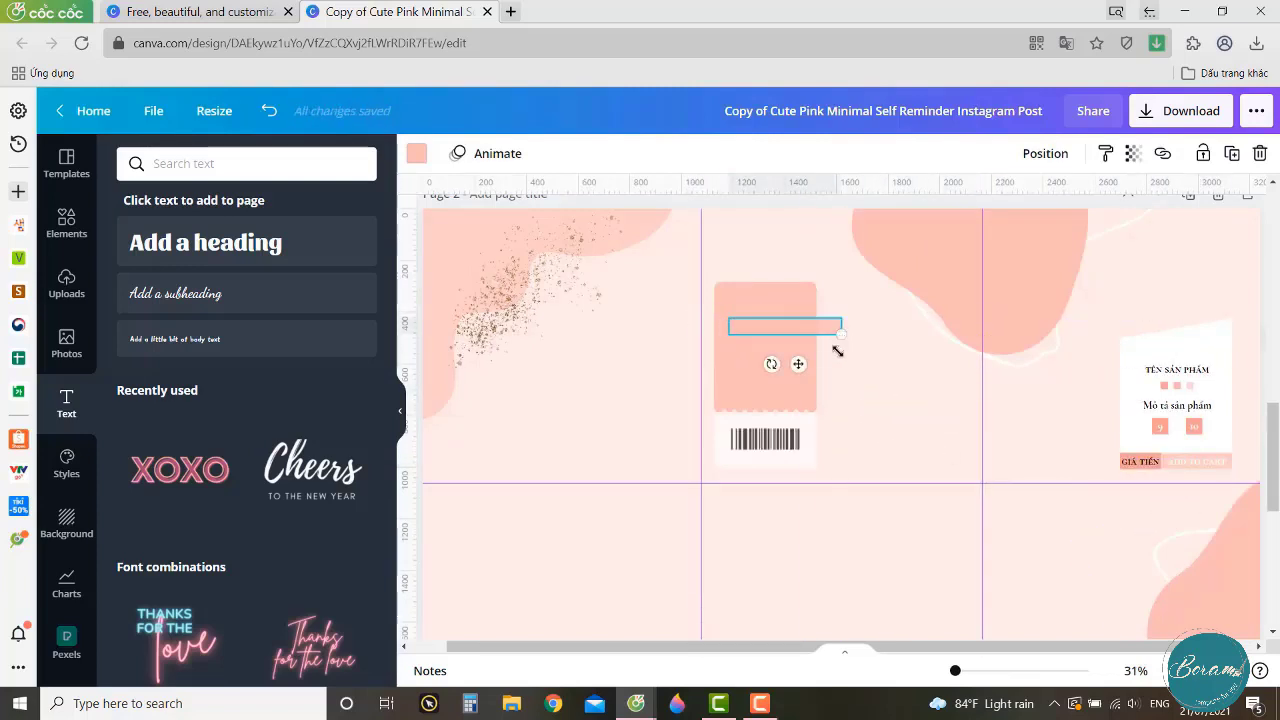
{"action": "key", "text": "ctrl+z"}
{"action": "key", "text": "Escape"}
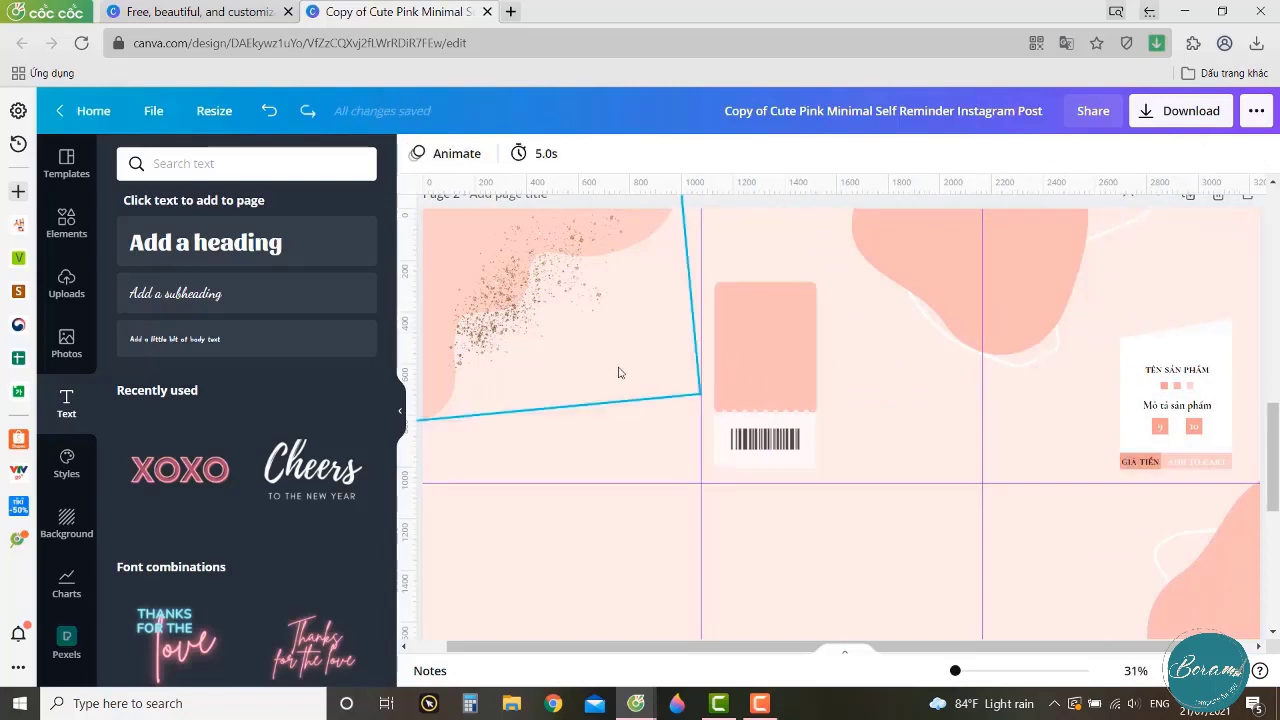
Add a rectangle, shrink it to a slim horizontal bar, and center it in the upper half of the voucher's pink area.
{"action": "key", "text": "r"}
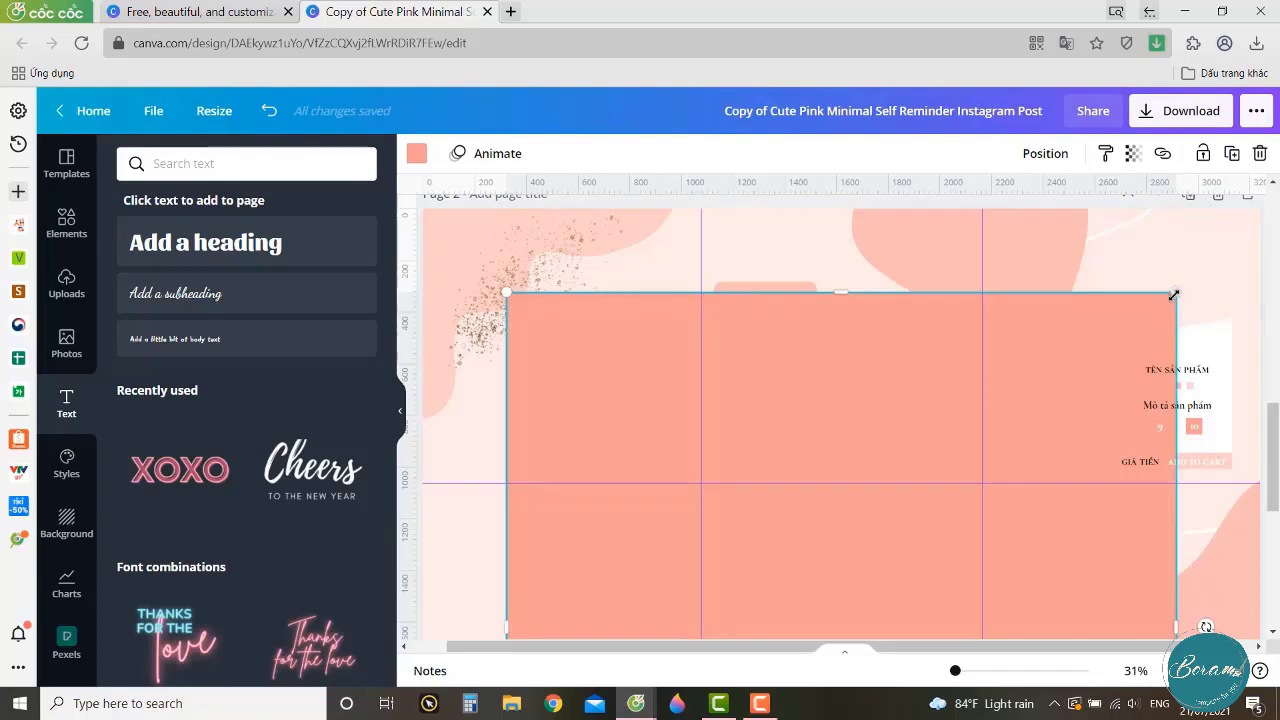
{"action": "left_click_drag", "start_coordinate": [1174, 295], "coordinate": [951, 354]}
{"action": "left_click_drag", "start_coordinate": [1023, 294], "coordinate": [783, 341]}
{"action": "left_click_drag", "start_coordinate": [833, 436], "coordinate": [785, 325]}
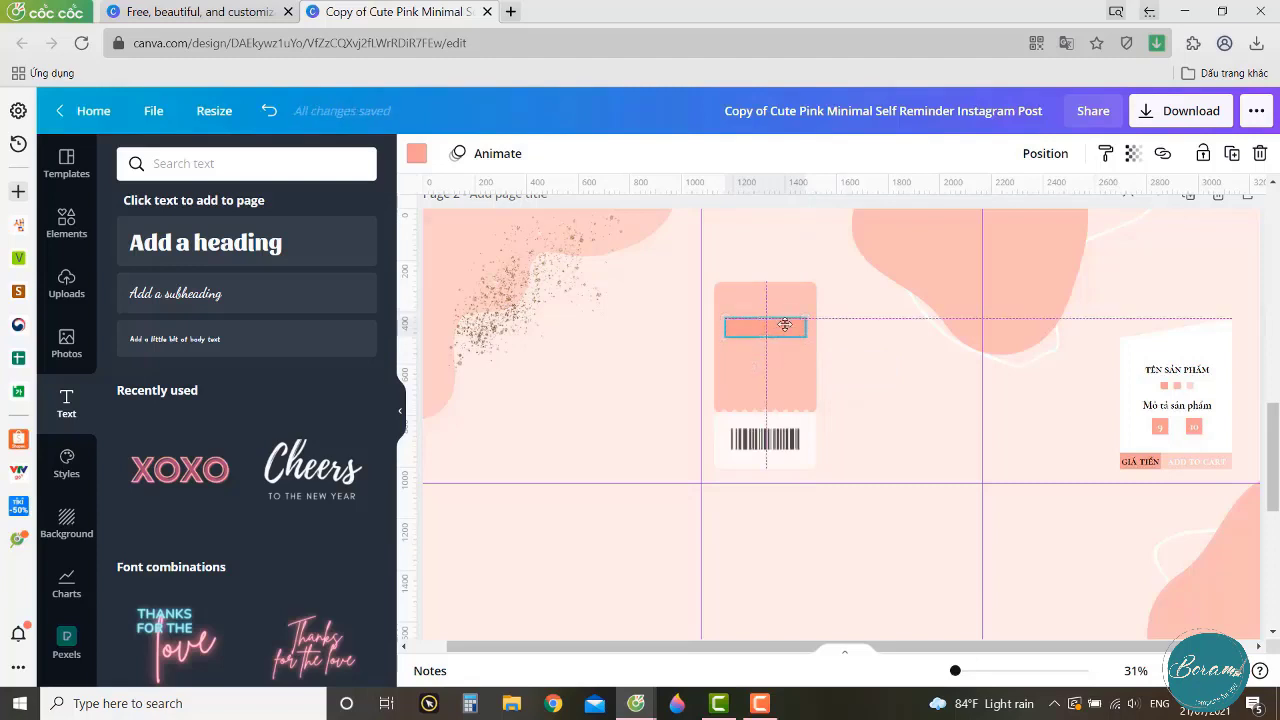
Fill the voucher's slim bar with white from the document colors.
{"action": "left_click", "coordinate": [417, 153]}
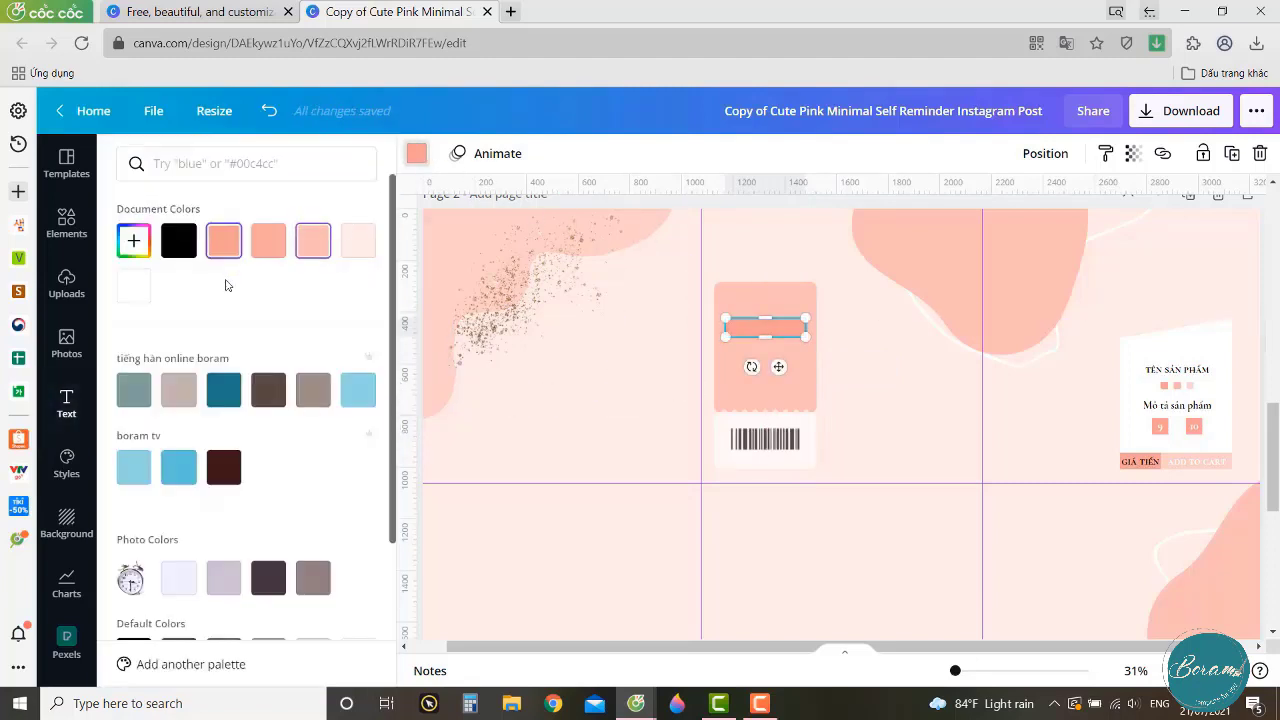
{"action": "left_click", "coordinate": [133, 287]}
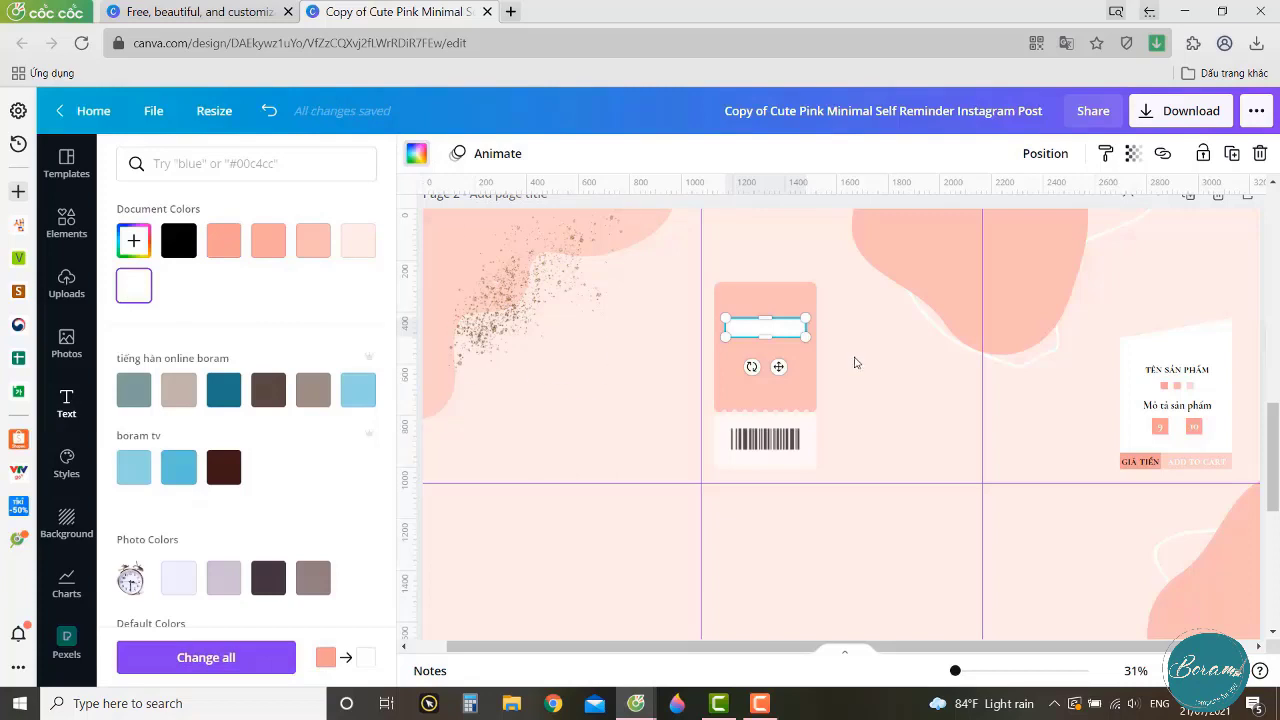
{"action": "left_click", "coordinate": [866, 430]}
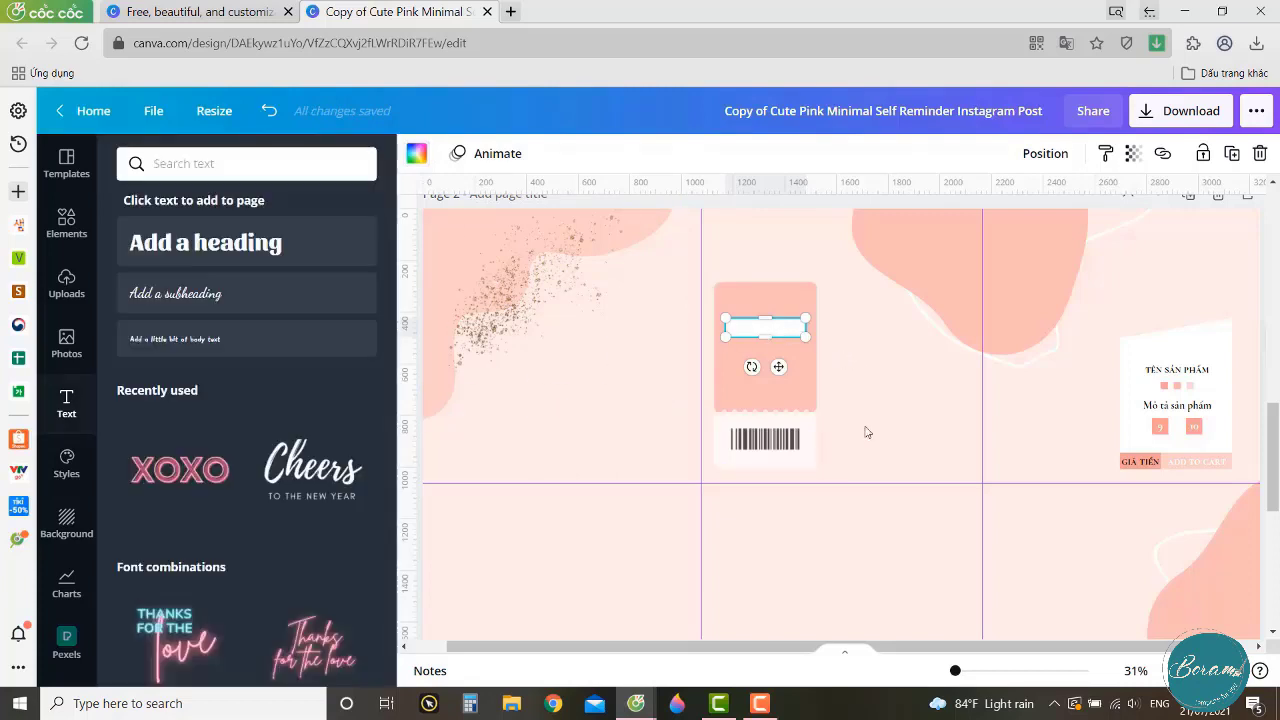
Copy the card's TÊN SẢN PHẨM text onto the voucher's white bar and change the wording to AD12300.
{"action": "left_click", "coordinate": [857, 393]}
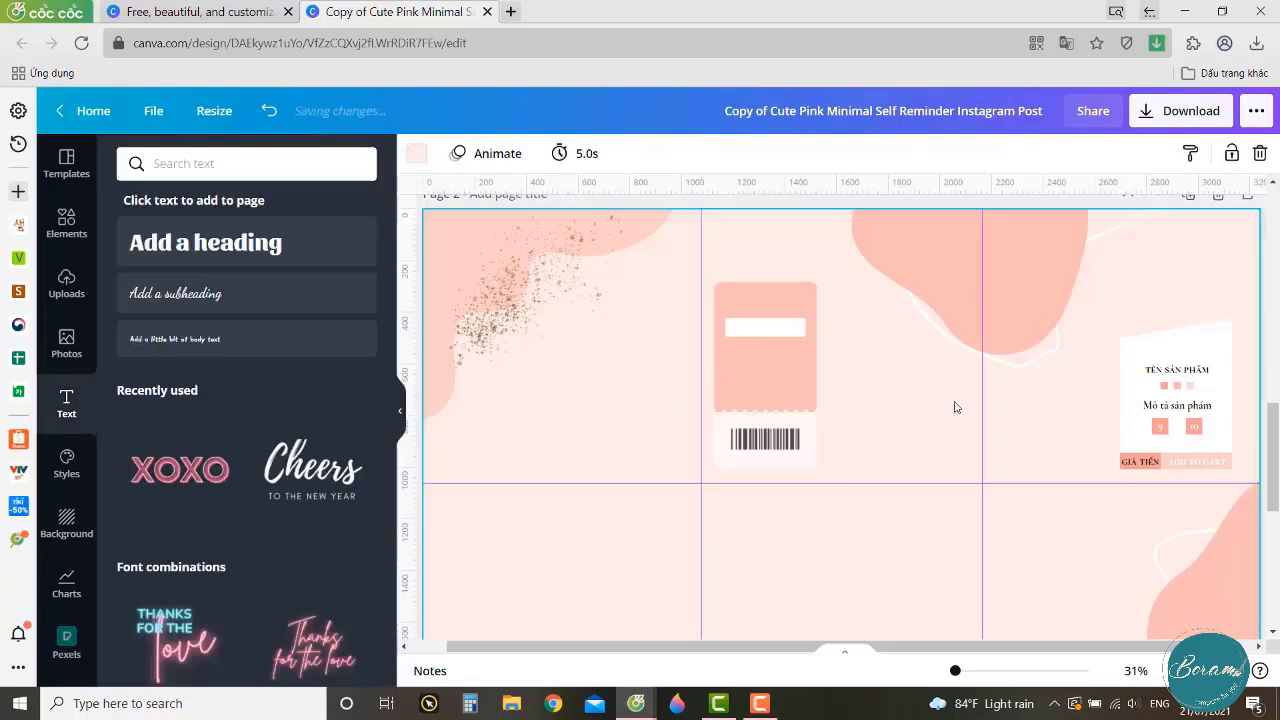
{"action": "left_click", "coordinate": [1159, 380]}
{"action": "key", "text": "ctrl+v"}
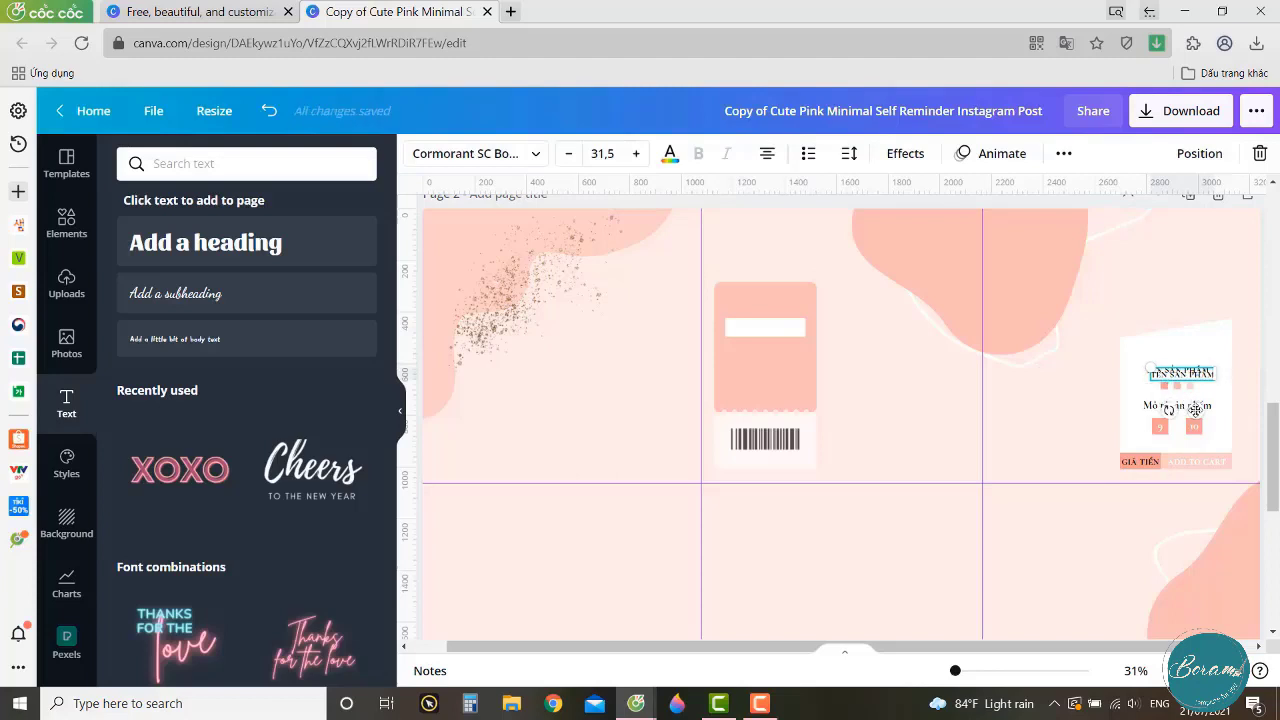
{"action": "left_click_drag", "start_coordinate": [1195, 410], "coordinate": [779, 364]}
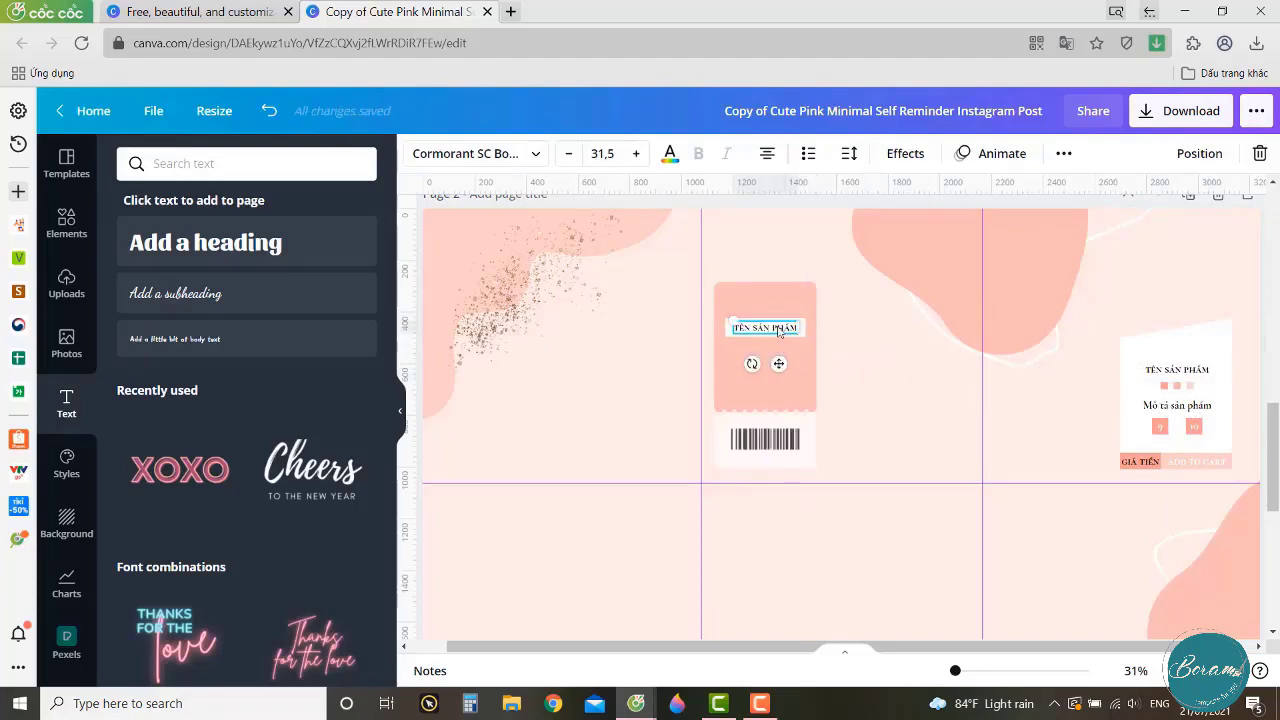
{"action": "double_click", "coordinate": [779, 329]}
{"action": "key", "text": "ctrl+a"}
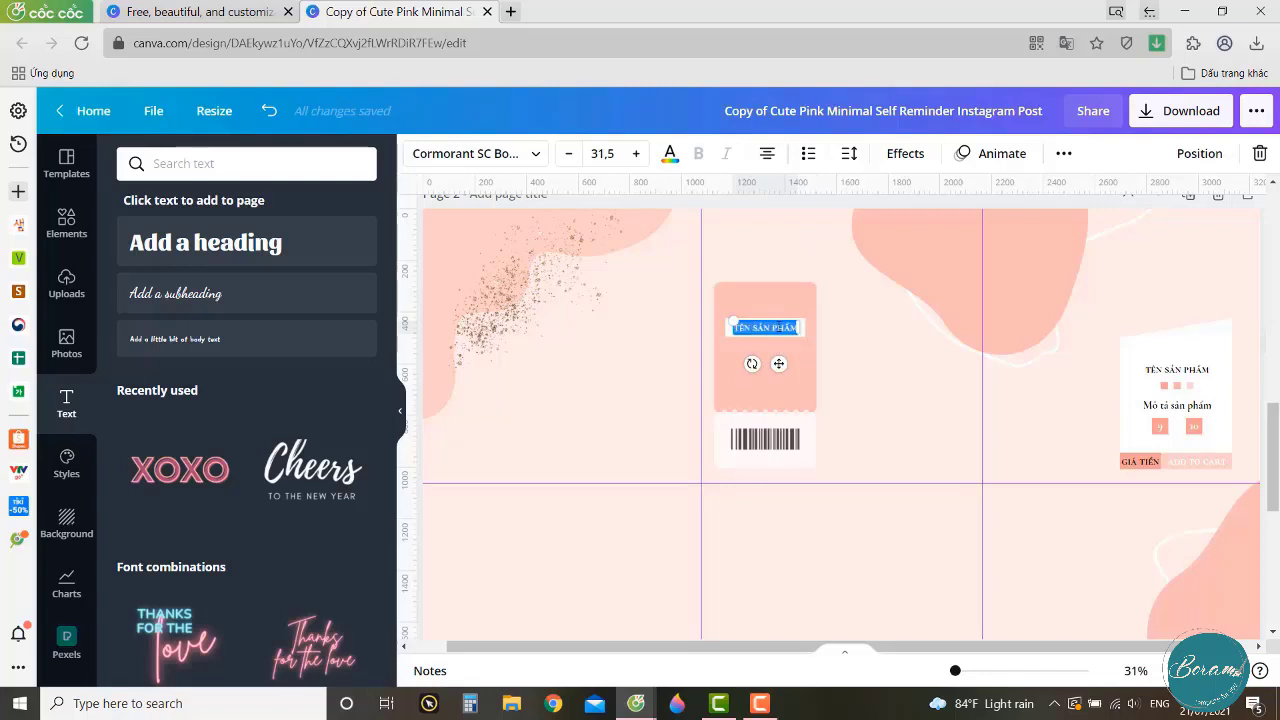
{"action": "key", "text": "BackSpace"}
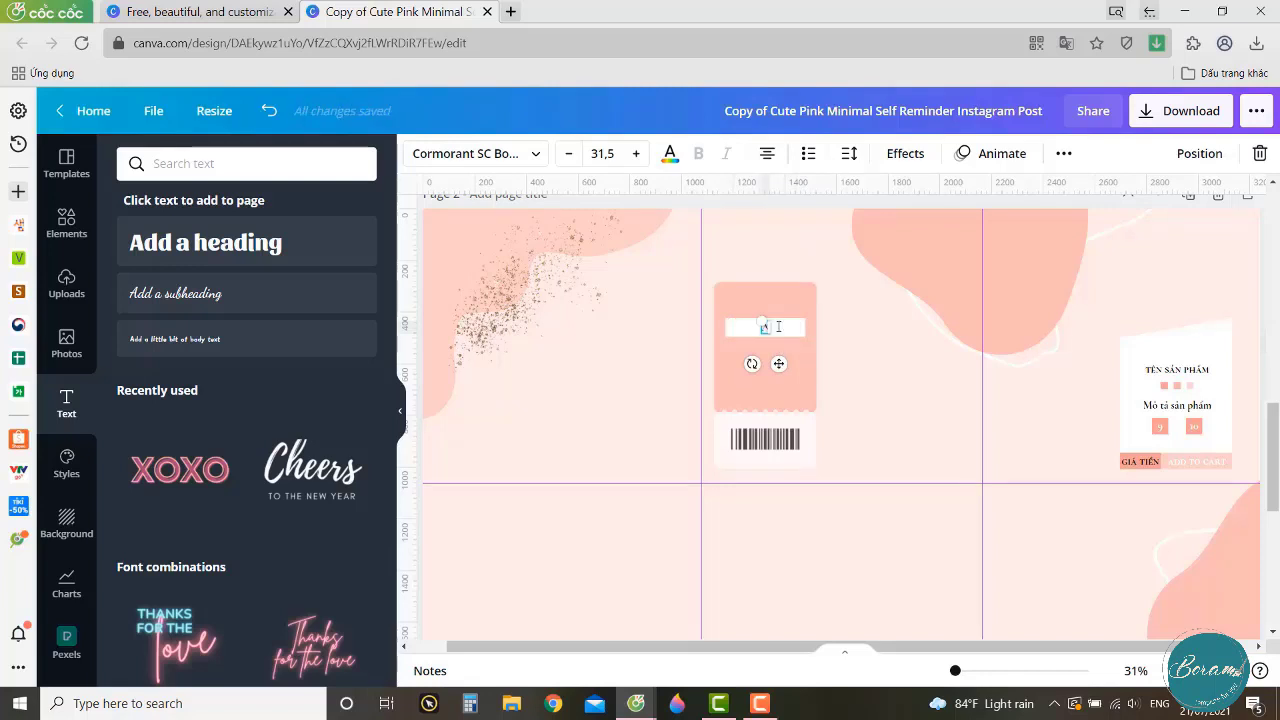
{"action": "type", "text": "AD121300"}
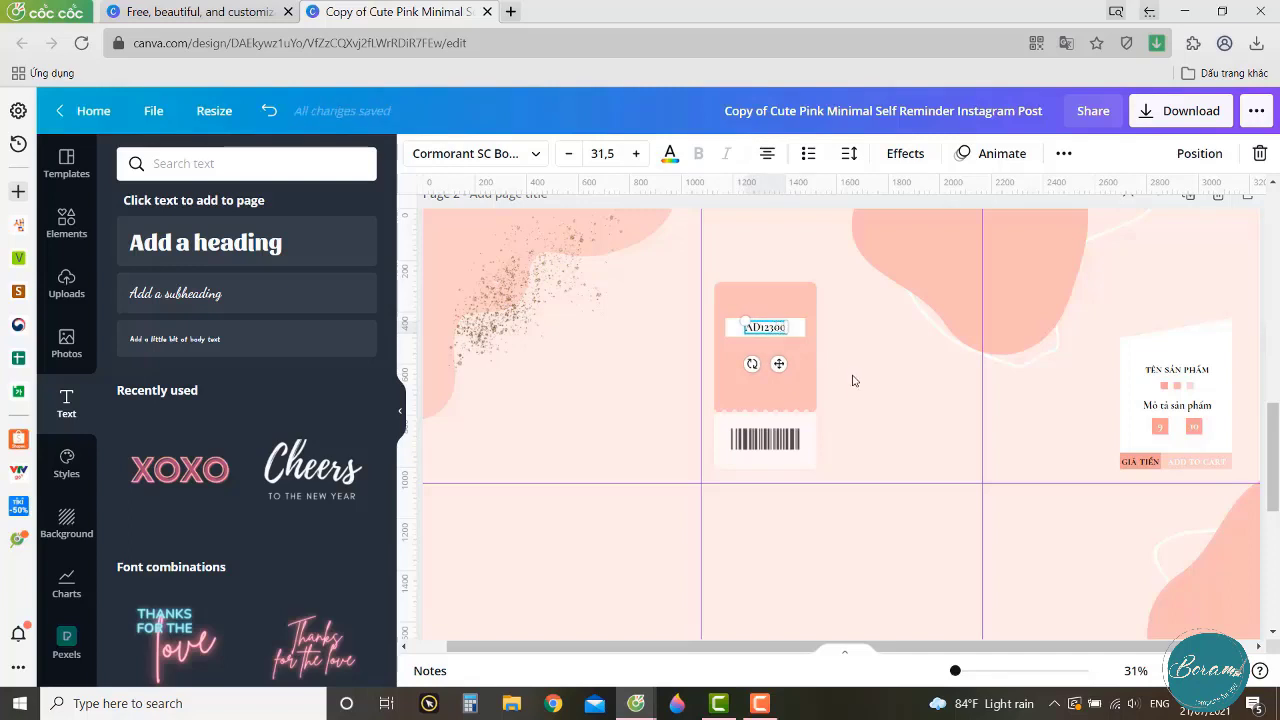
{"action": "left_click", "coordinate": [854, 381]}
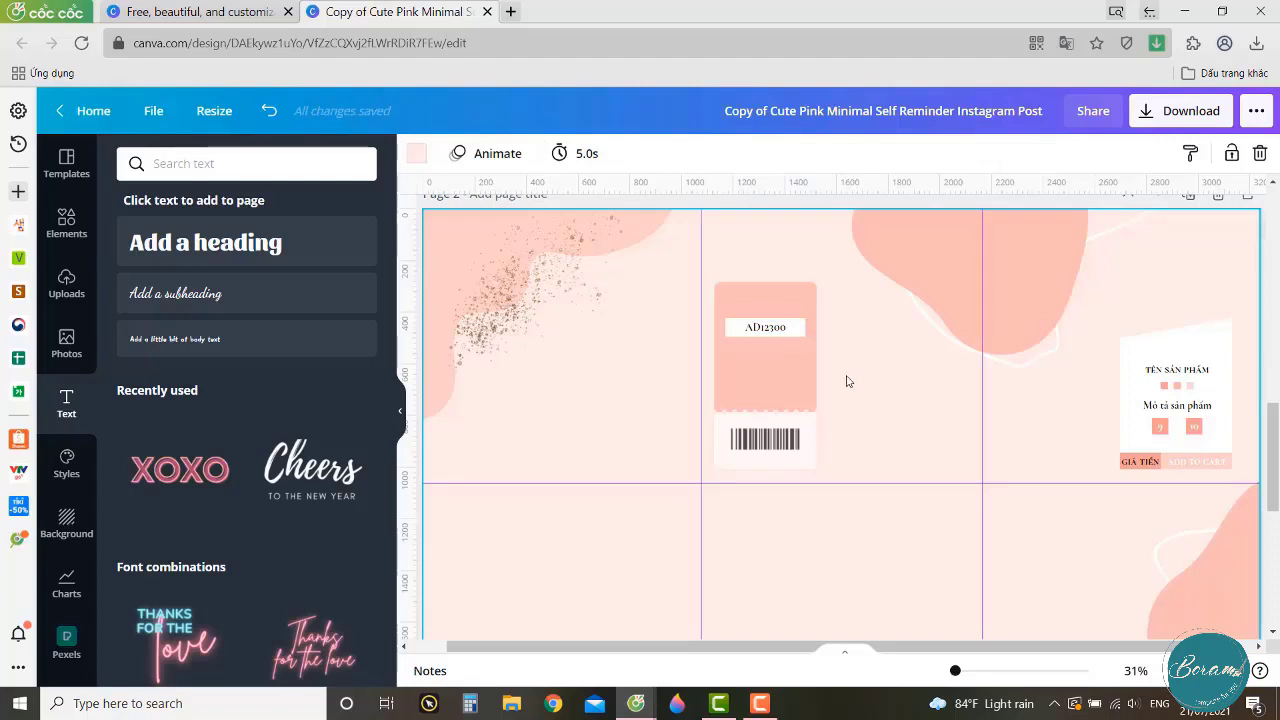
Duplicate the voucher's AD12300 text below the white bar, reword it to Ưu đãi hấp dẫn, and set it in Cormorant Garamond Bold.
{"action": "double_click", "coordinate": [766, 328]}
{"action": "left_click", "coordinate": [766, 332]}
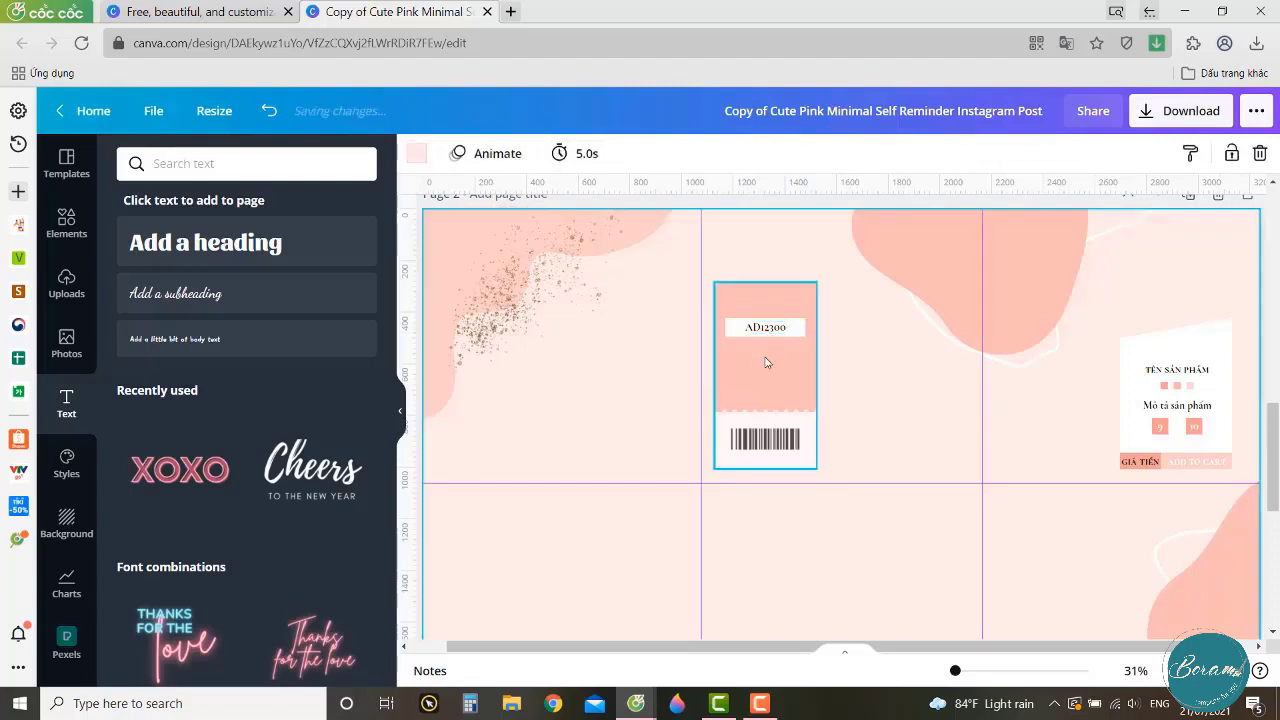
{"action": "double_click", "coordinate": [768, 332]}
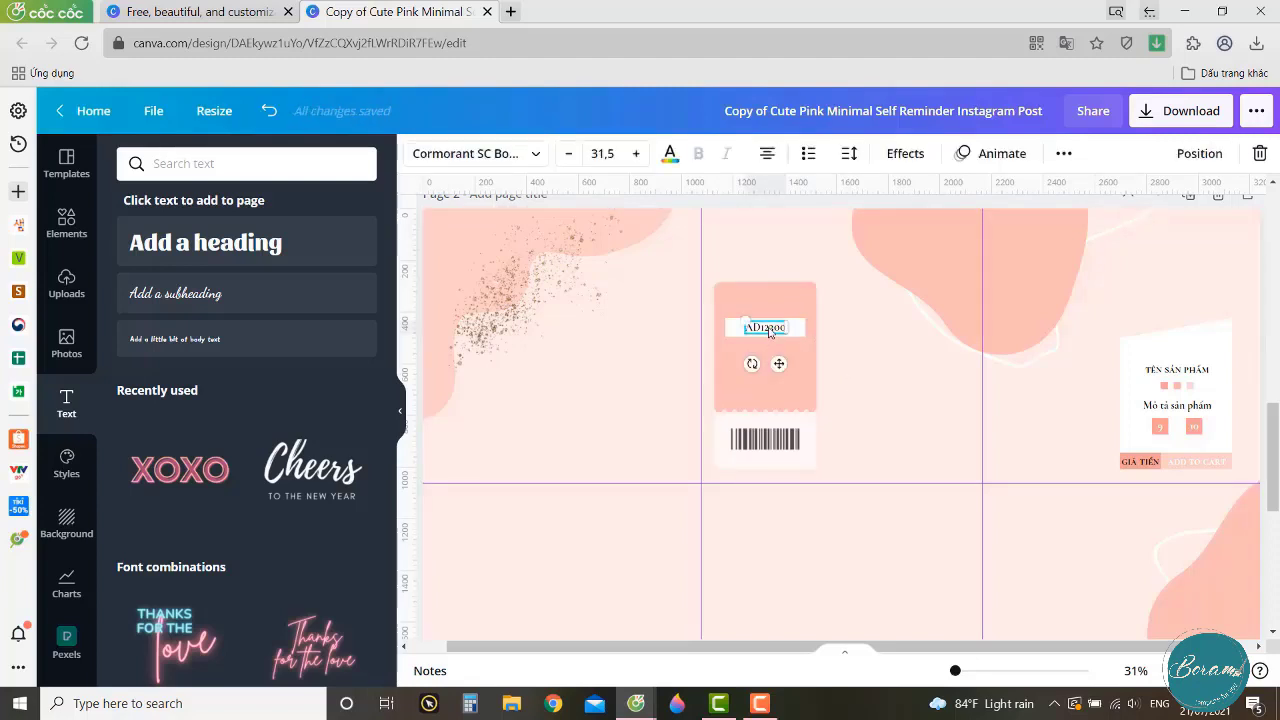
{"action": "key", "text": "ctrl+d"}
{"action": "left_click_drag", "start_coordinate": [771, 332], "coordinate": [765, 361]}
{"action": "double_click", "coordinate": [765, 361]}
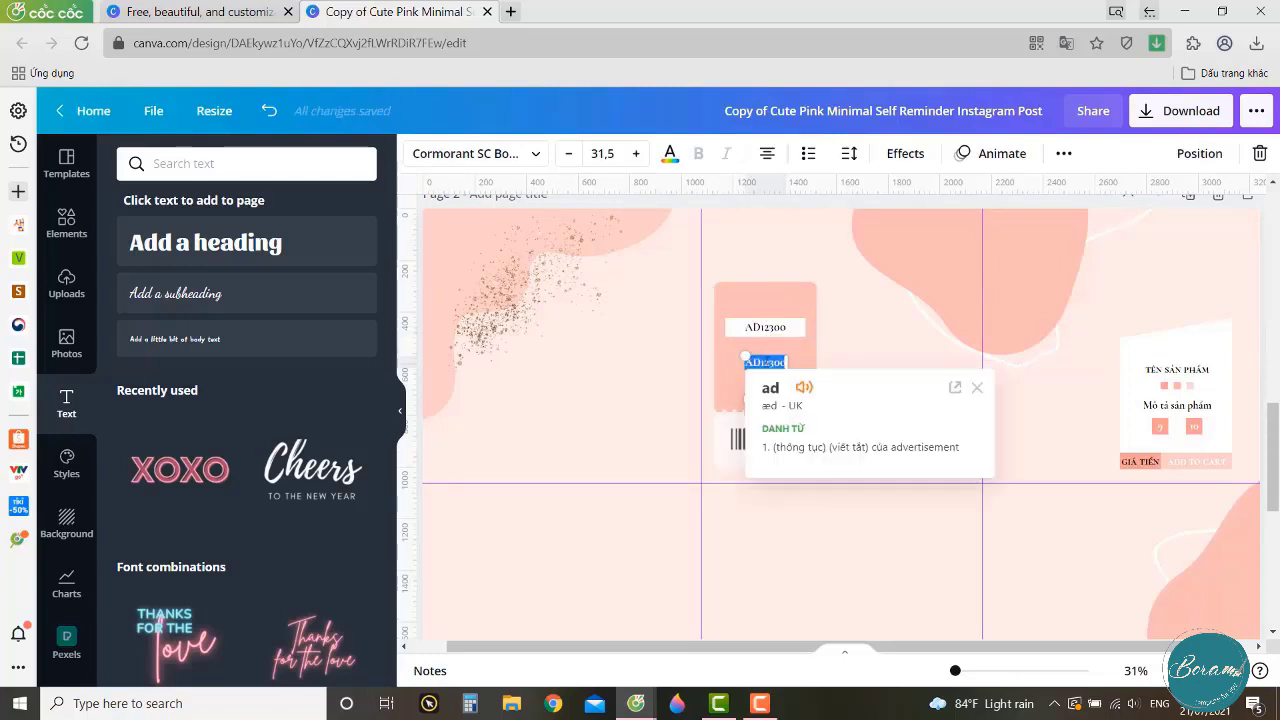
{"action": "key", "text": "BackSpace"}
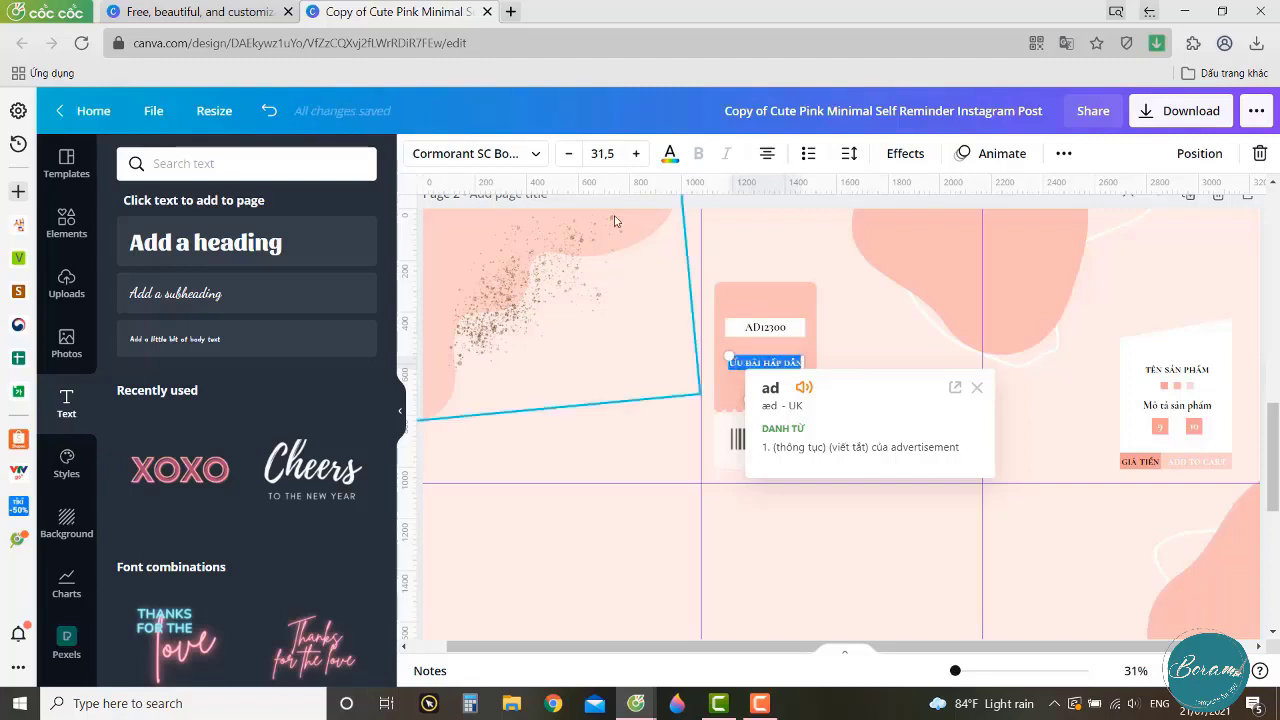
{"action": "left_click", "coordinate": [523, 160]}
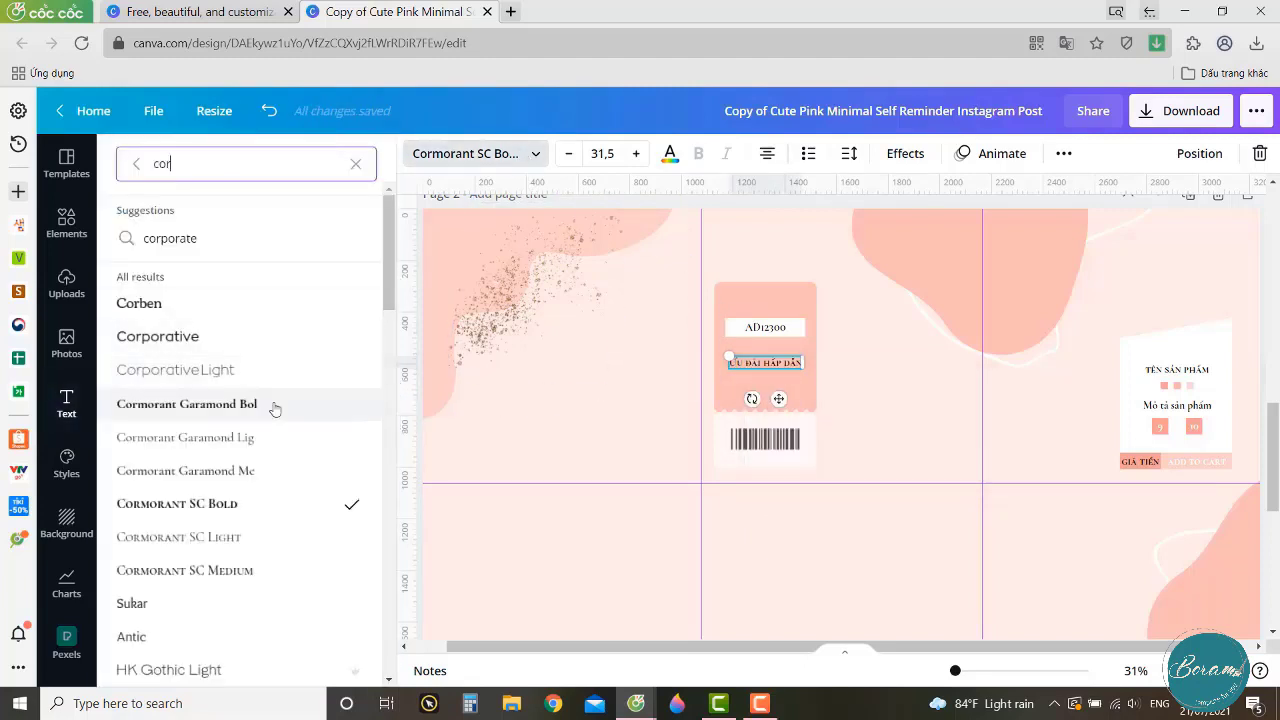
{"action": "left_click", "coordinate": [646, 435]}
Add the red scissors coupon graphic, shrink it into the middle row's left tile, and recolor it salmon pink from the document colors.
{"action": "scroll", "coordinate": [646, 435], "scroll_direction": "down", "scroll_amount": 3}
{"action": "left_click", "coordinate": [247, 322]}
{"action": "mouse_move", "coordinate": [983, 545]}
{"action": "left_mouse_down"}
{"action": "mouse_move", "coordinate": [775, 405]}
{"action": "mouse_move", "coordinate": [630, 390]}
{"action": "mouse_move", "coordinate": [610, 404]}
{"action": "mouse_move", "coordinate": [676, 443]}
{"action": "left_mouse_up"}
{"action": "left_click", "coordinate": [416, 154]}
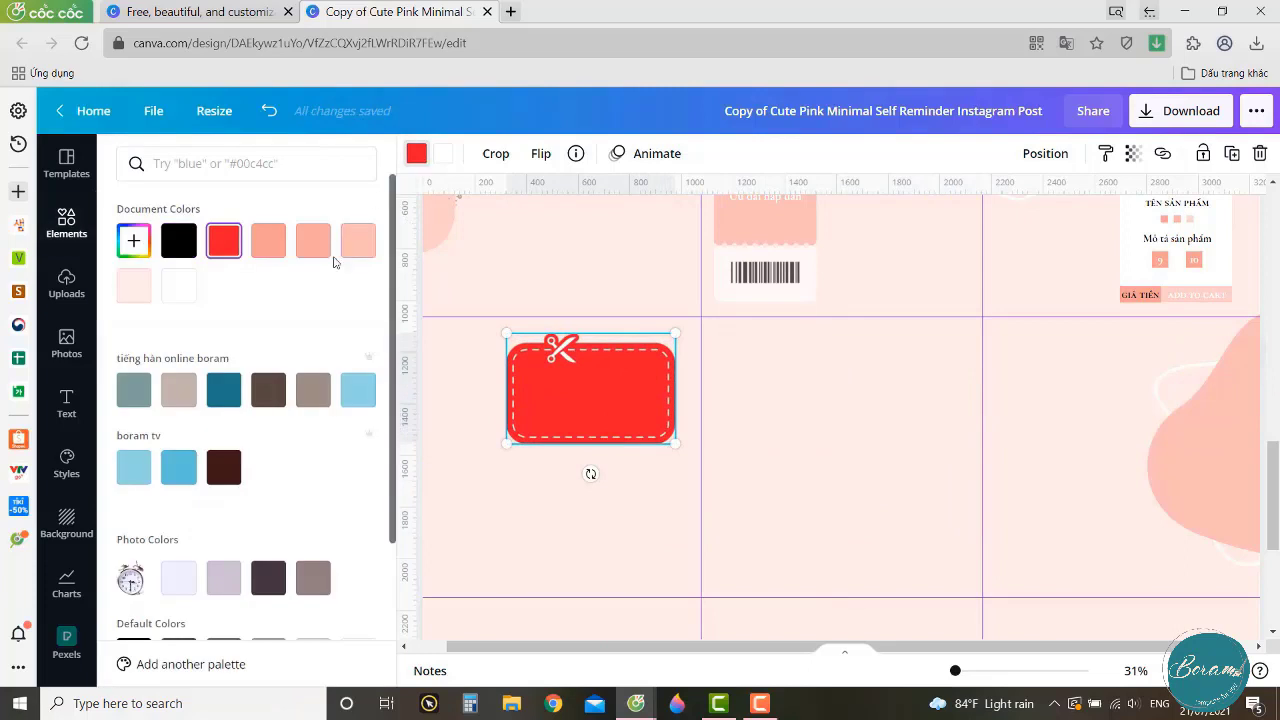
{"action": "left_click", "coordinate": [311, 247]}
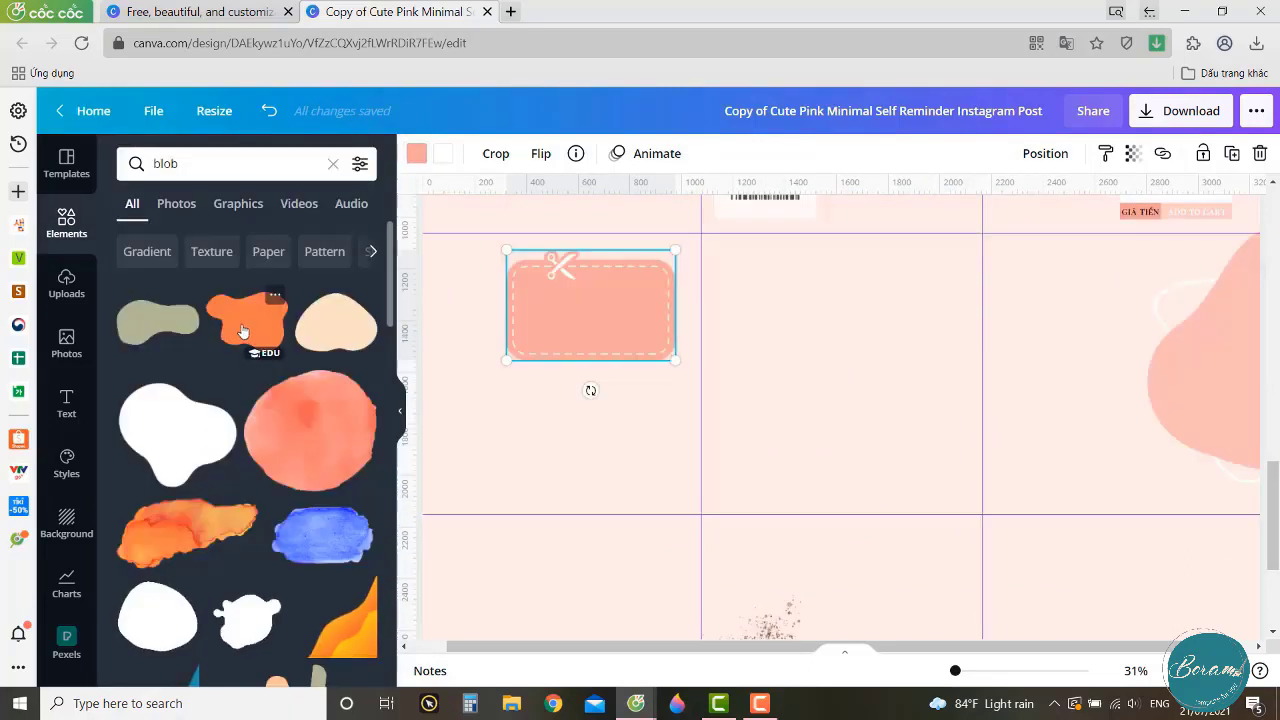
Add an orange blob and a peach recommended blob, shrink the peach one, and delete the orange one.
{"action": "left_click", "coordinate": [249, 318]}
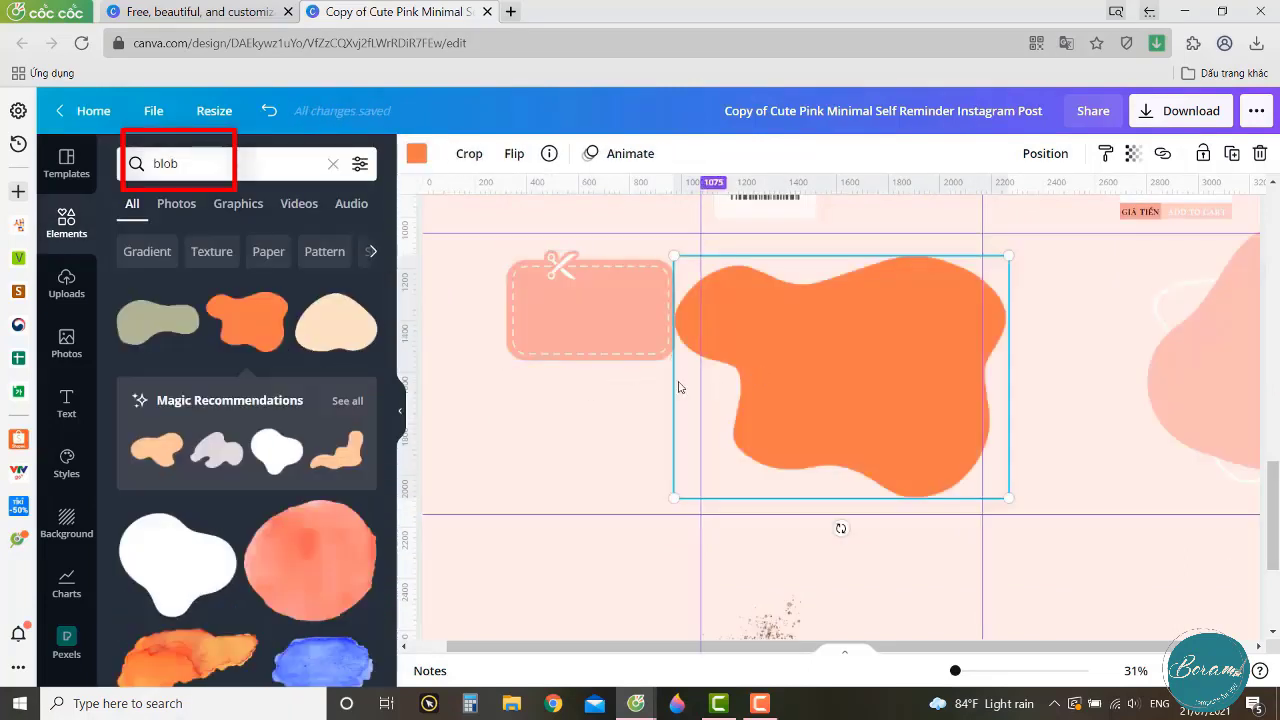
{"action": "left_click", "coordinate": [163, 455]}
{"action": "left_click_drag", "start_coordinate": [934, 446], "coordinate": [651, 441]}
{"action": "left_click", "coordinate": [877, 408]}
{"action": "key", "text": "Delete"}
Shrink the peach blob, tuck it partly off the page's left edge below the coupon, and recolor it pink.
{"action": "left_click_drag", "start_coordinate": [548, 402], "coordinate": [406, 412]}
{"action": "left_click_drag", "start_coordinate": [577, 491], "coordinate": [488, 420]}
{"action": "left_click_drag", "start_coordinate": [464, 348], "coordinate": [517, 392]}
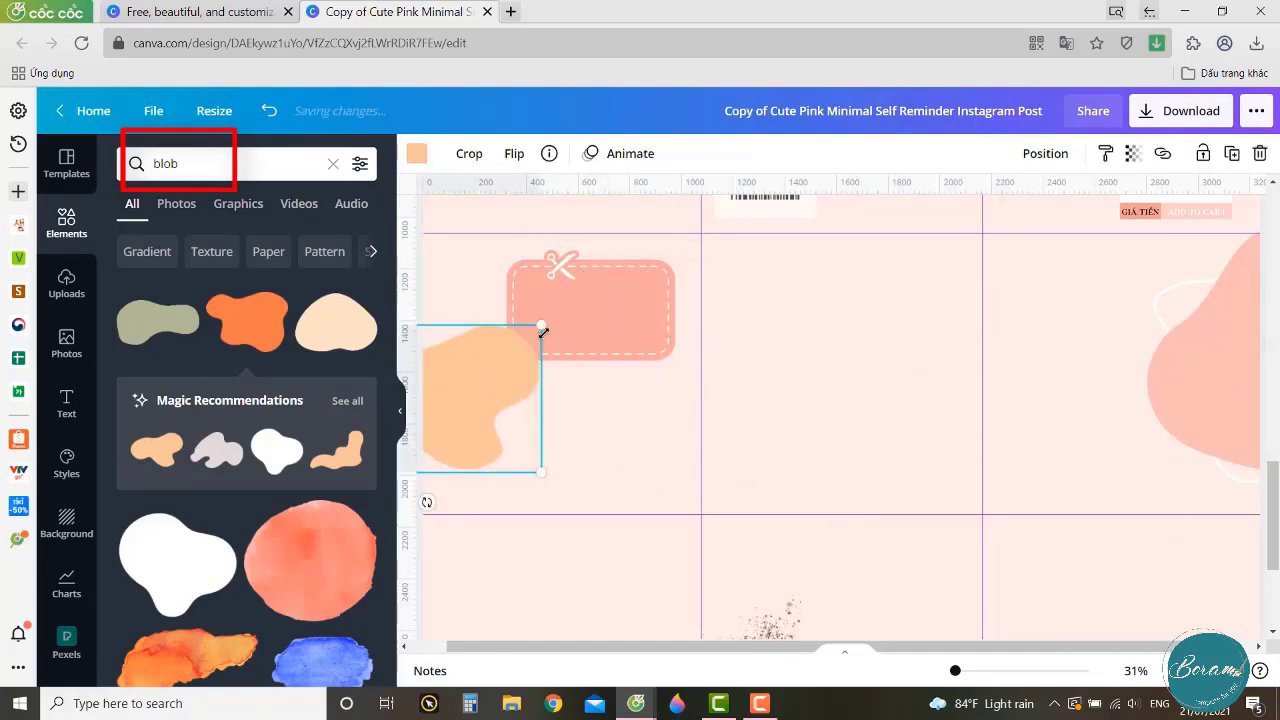
{"action": "left_click_drag", "start_coordinate": [543, 325], "coordinate": [507, 348]}
{"action": "left_click_drag", "start_coordinate": [457, 390], "coordinate": [457, 379]}
{"action": "left_click", "coordinate": [416, 153]}
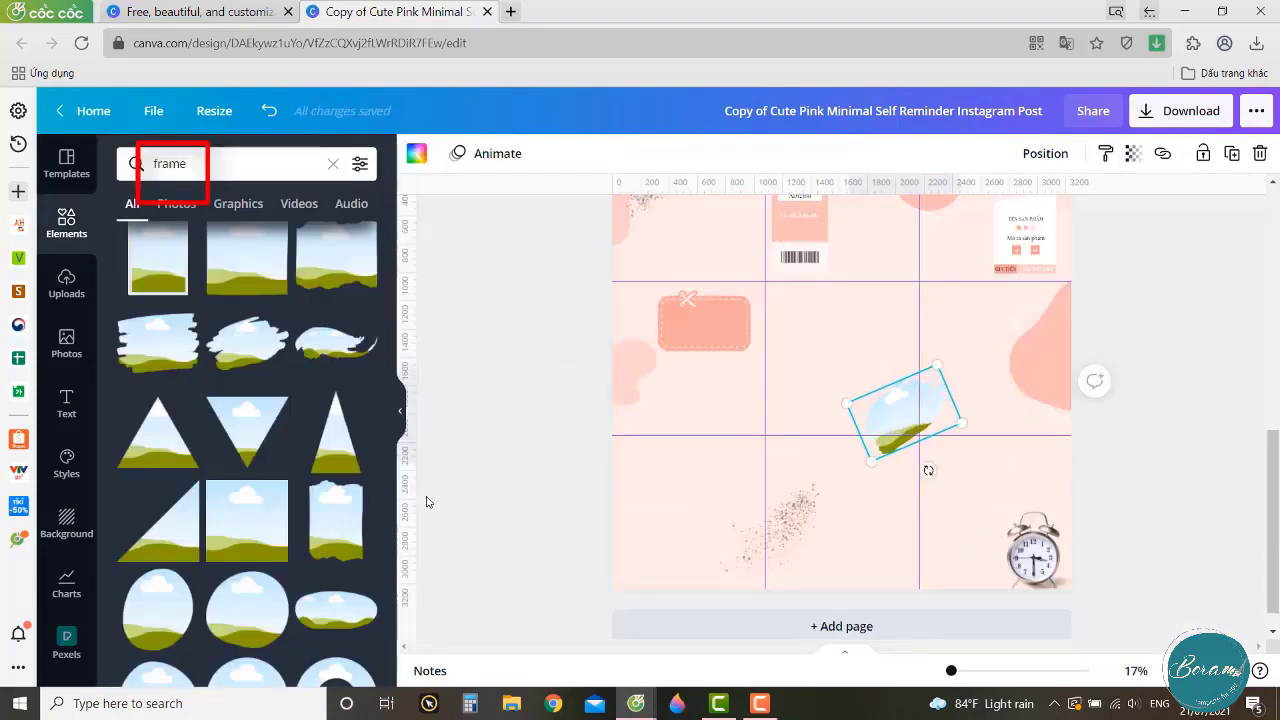
Add an arch-shaped photo frame from the frame results, shrink it, and place it in the center tile.
{"action": "left_click", "coordinate": [647, 508]}
{"action": "scroll", "coordinate": [197, 556], "scroll_direction": "down", "scroll_amount": 20}
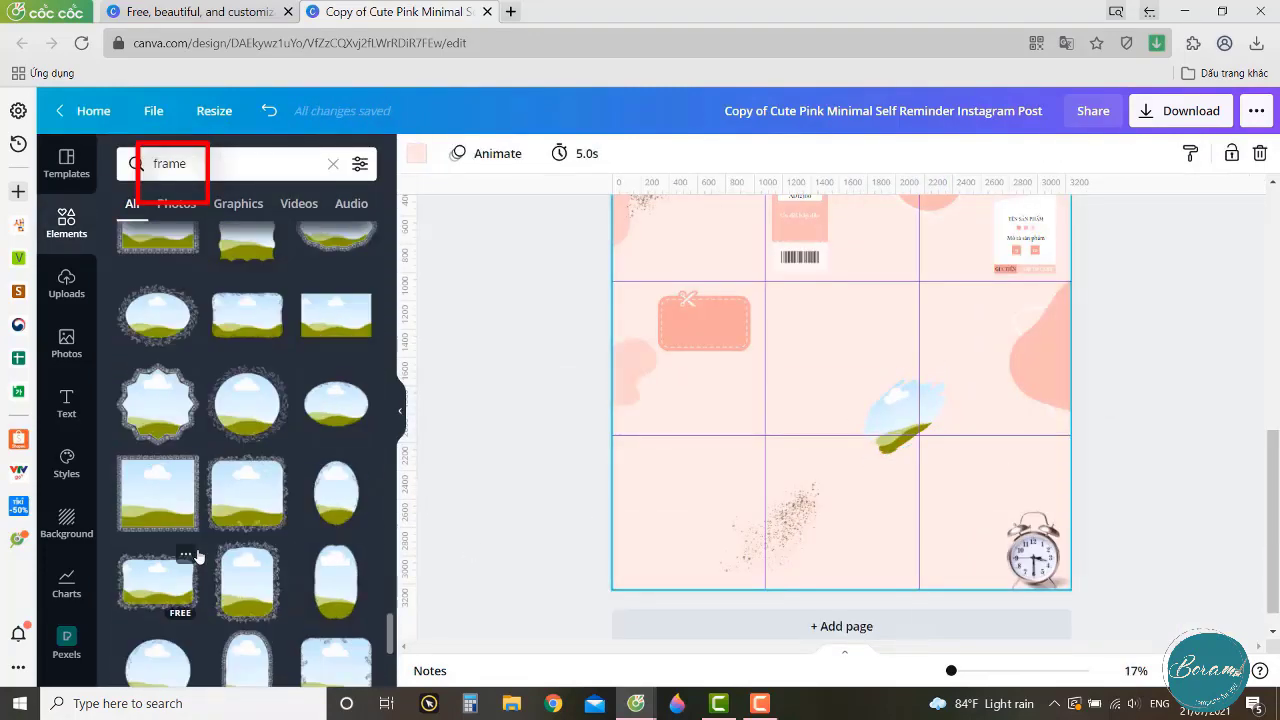
{"action": "scroll", "coordinate": [197, 556], "scroll_direction": "down", "scroll_amount": 20}
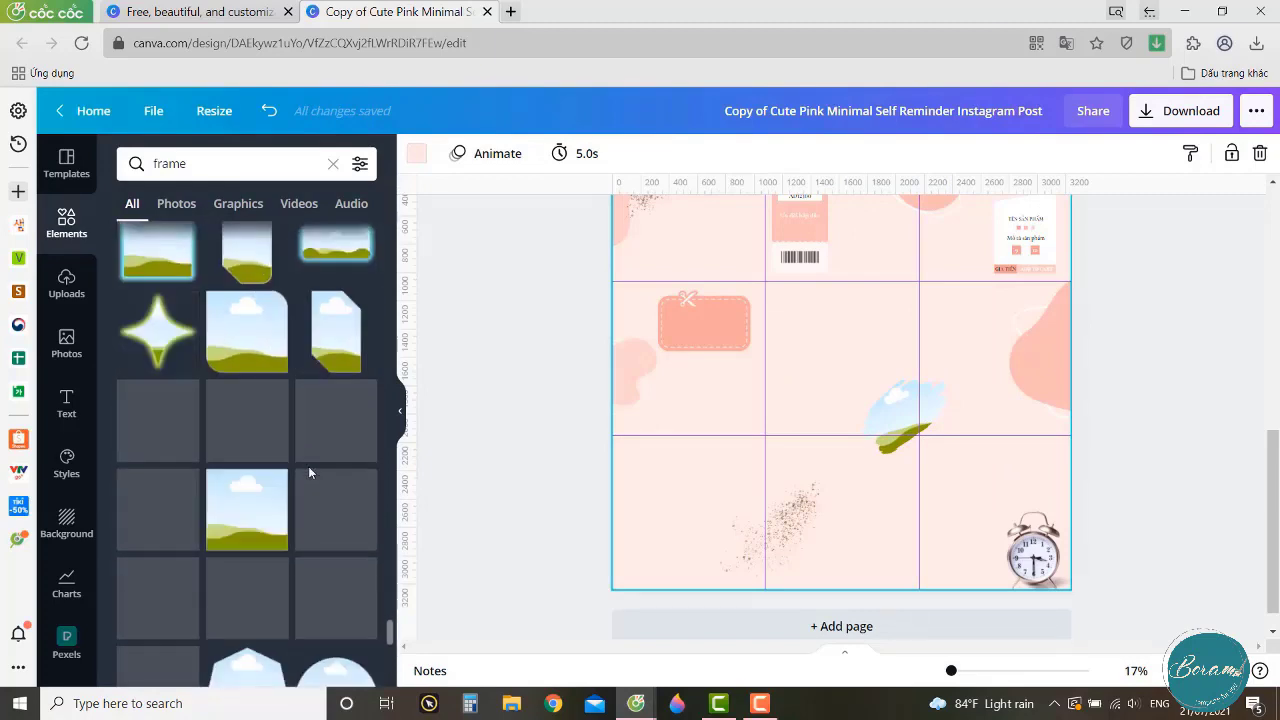
{"action": "scroll", "coordinate": [309, 486], "scroll_direction": "down", "scroll_amount": 20}
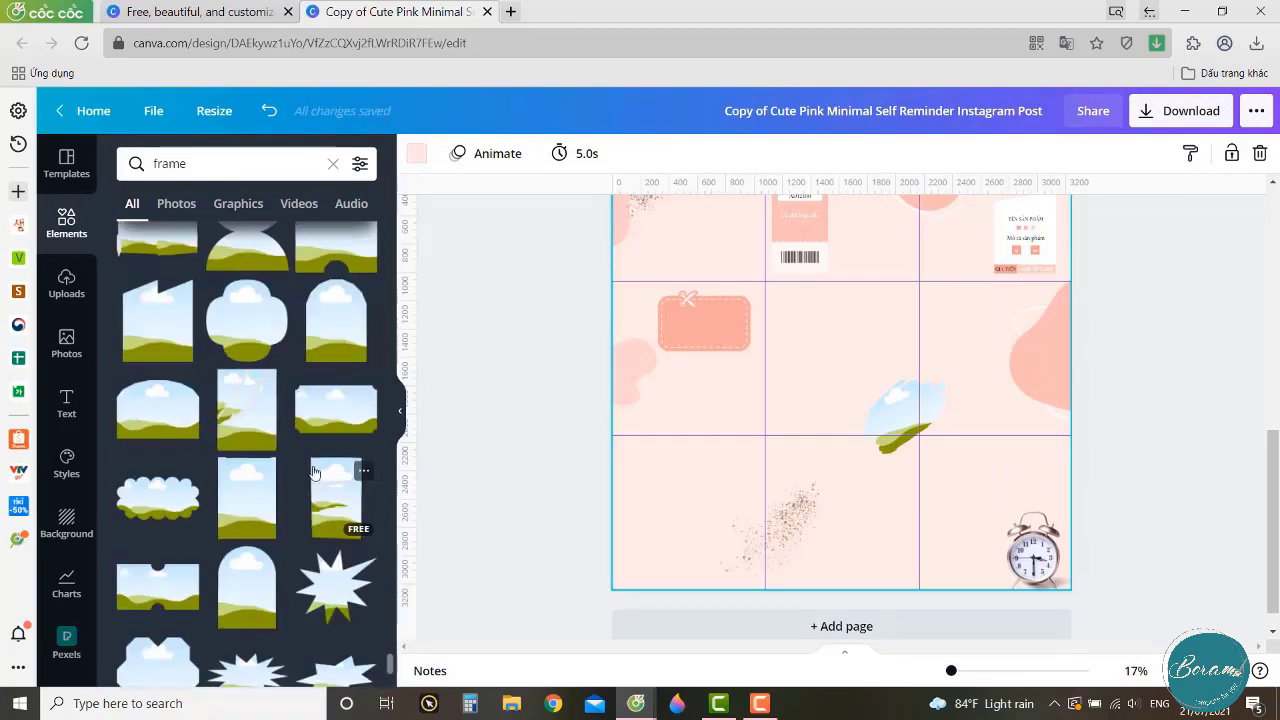
{"action": "left_click", "coordinate": [250, 425]}
{"action": "left_click_drag", "start_coordinate": [930, 486], "coordinate": [785, 386]}
{"action": "left_click_drag", "start_coordinate": [799, 306], "coordinate": [829, 340]}
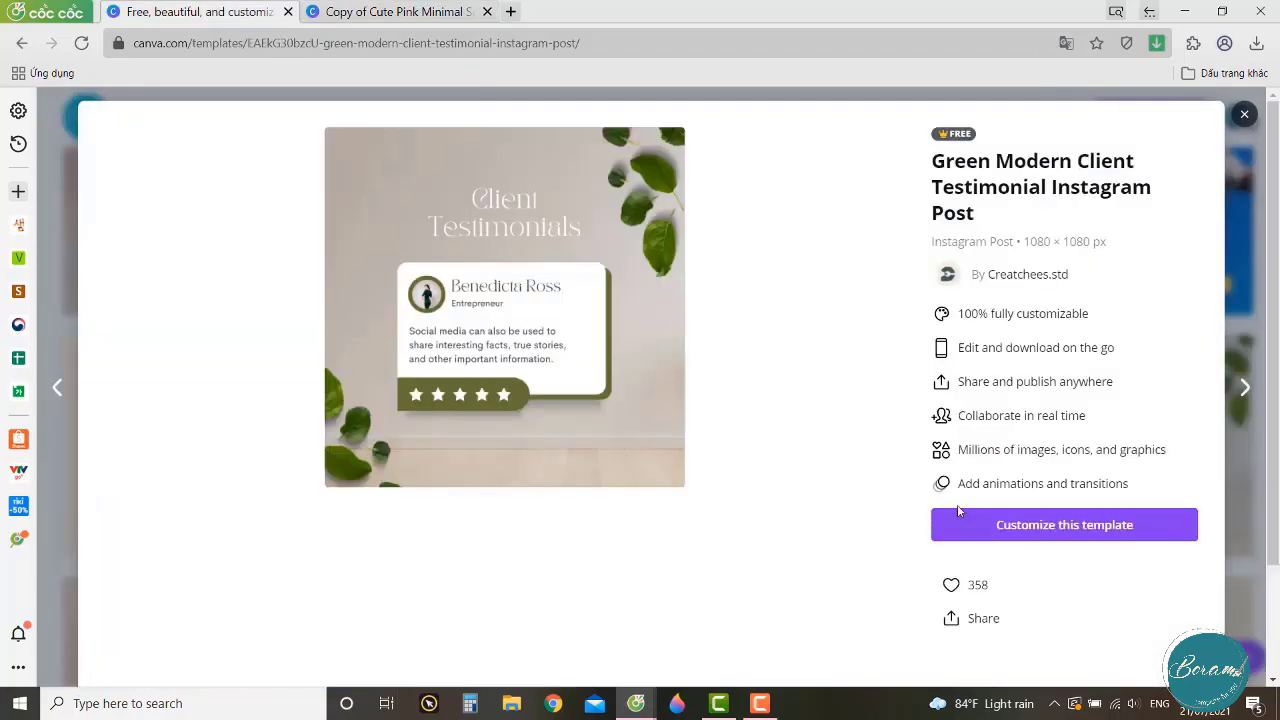
Copy the review card from the Green Modern Client Testimonial template into the puzzle feed and place it in the middle row's right tile.
{"action": "left_click", "coordinate": [960, 514]}
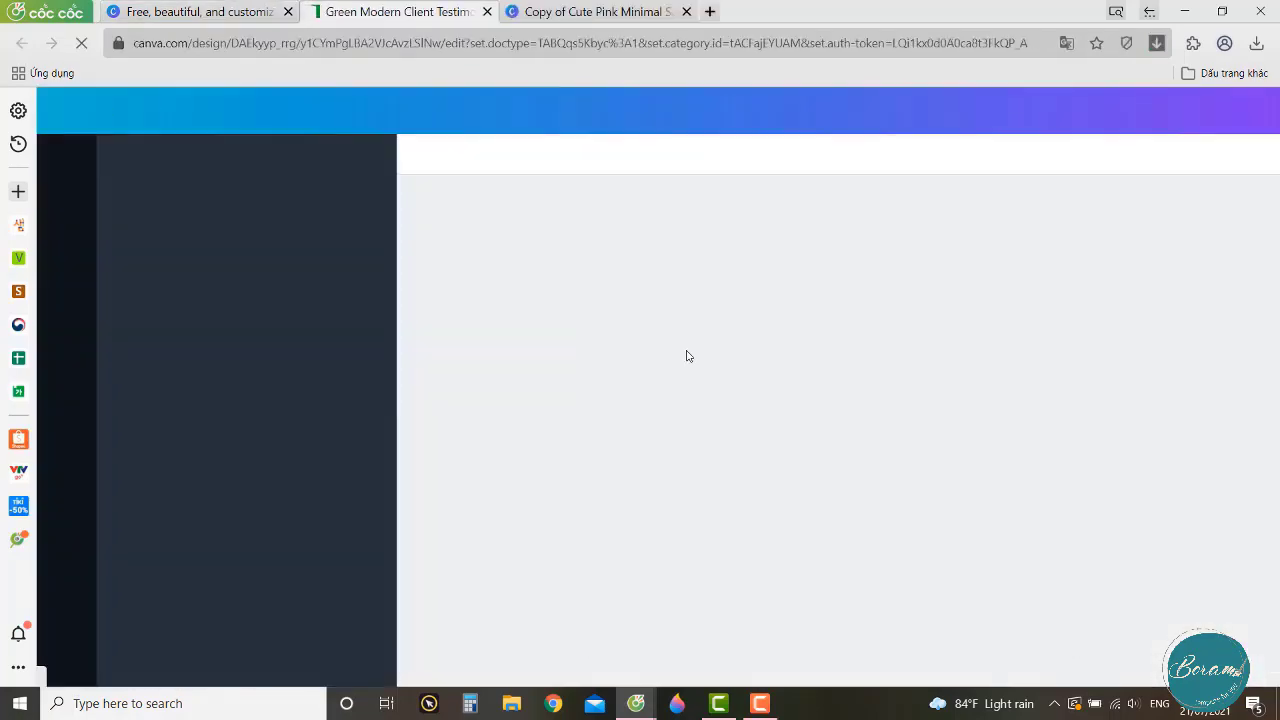
{"action": "left_click", "coordinate": [487, 12]}
{"action": "left_click", "coordinate": [430, 12]}
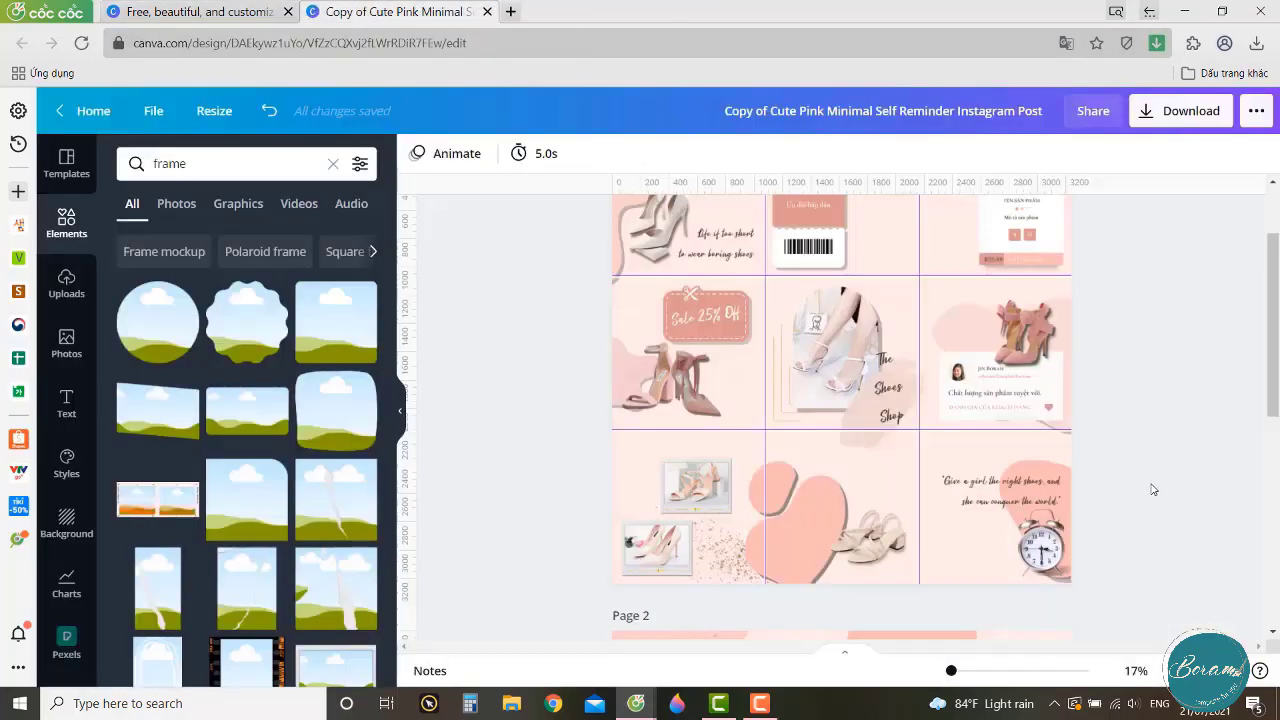
{"action": "scroll", "coordinate": [1148, 474], "scroll_direction": "down", "scroll_amount": 4}
{"action": "key", "text": "ctrl+v"}
{"action": "left_click_drag", "start_coordinate": [697, 303], "coordinate": [950, 432]}
{"action": "left_click_drag", "start_coordinate": [1008, 476], "coordinate": [1010, 478]}
{"action": "left_click", "coordinate": [1172, 413]}
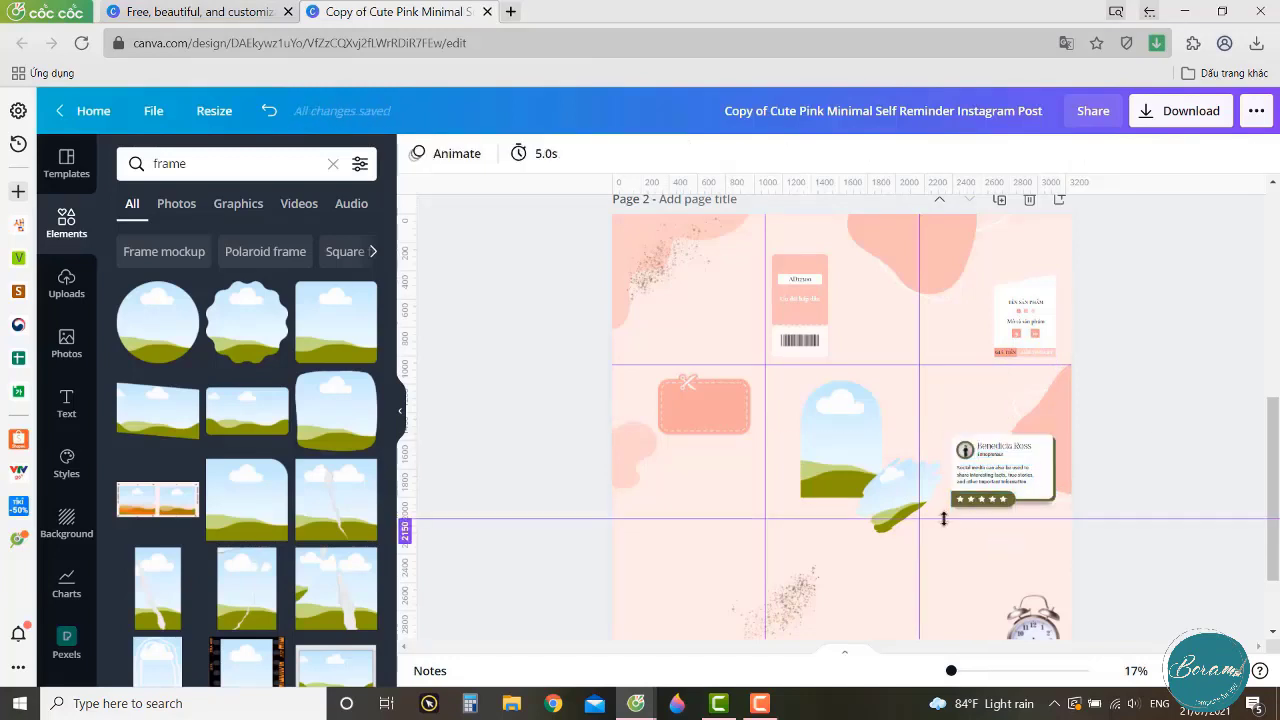
Recolor the review card's green star bar and green backing shape light pink from the document colors.
{"action": "left_click", "coordinate": [1003, 500]}
{"action": "left_click", "coordinate": [1054, 501], "text": "shift"}
{"action": "left_click", "coordinate": [420, 155]}
{"action": "left_click", "coordinate": [182, 287]}
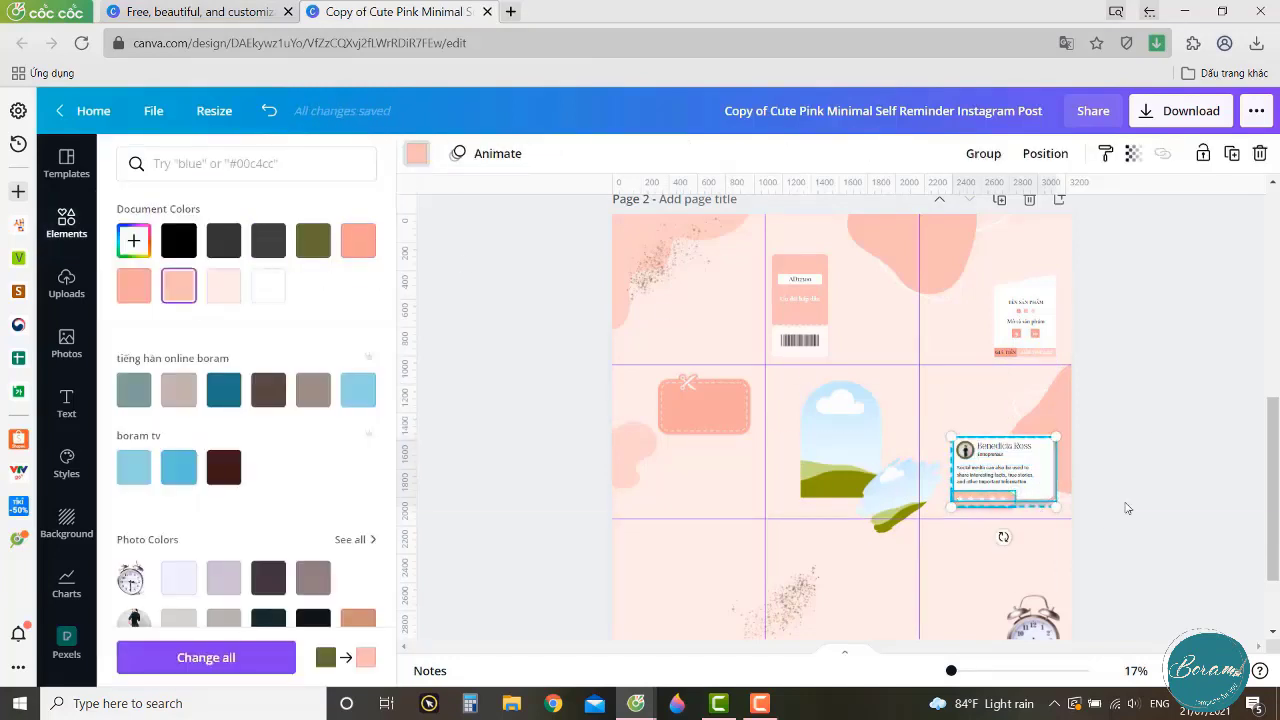
{"action": "left_click", "coordinate": [1127, 508]}
Turn the review card's backing shape into a soft shadow by filling it with black and lowering its opacity.
{"action": "left_click", "coordinate": [1055, 500]}
{"action": "left_click", "coordinate": [418, 154]}
{"action": "left_click", "coordinate": [313, 626]}
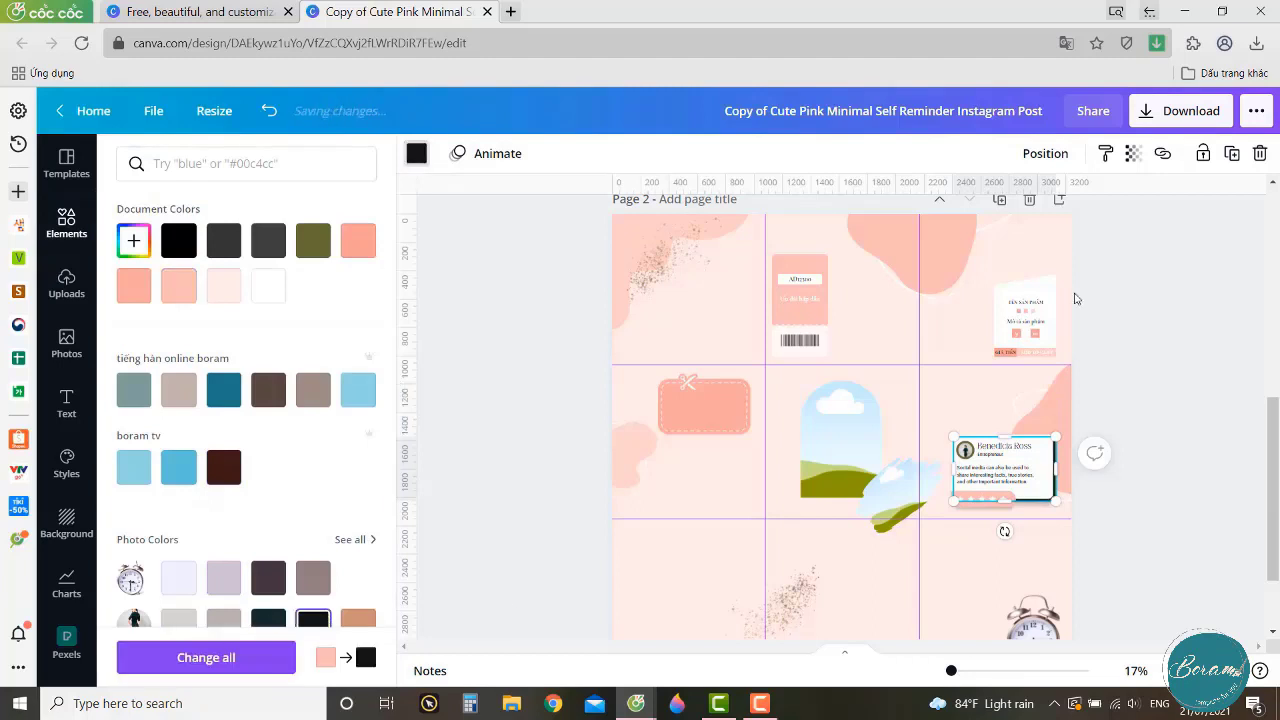
{"action": "left_click", "coordinate": [1133, 154]}
{"action": "left_click_drag", "start_coordinate": [1071, 205], "coordinate": [1016, 205]}
{"action": "left_click", "coordinate": [1114, 489]}
{"action": "left_click", "coordinate": [1000, 470]}
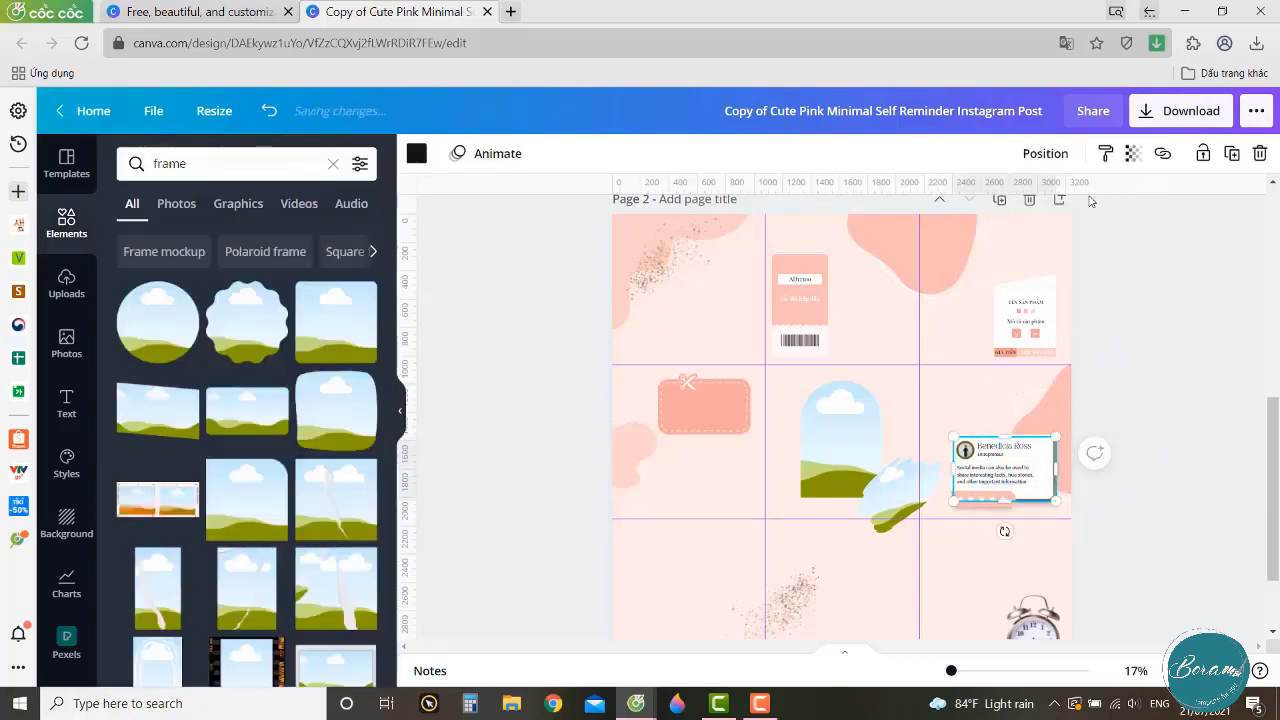
{"action": "left_click", "coordinate": [1133, 153]}
{"action": "left_click", "coordinate": [1140, 374]}
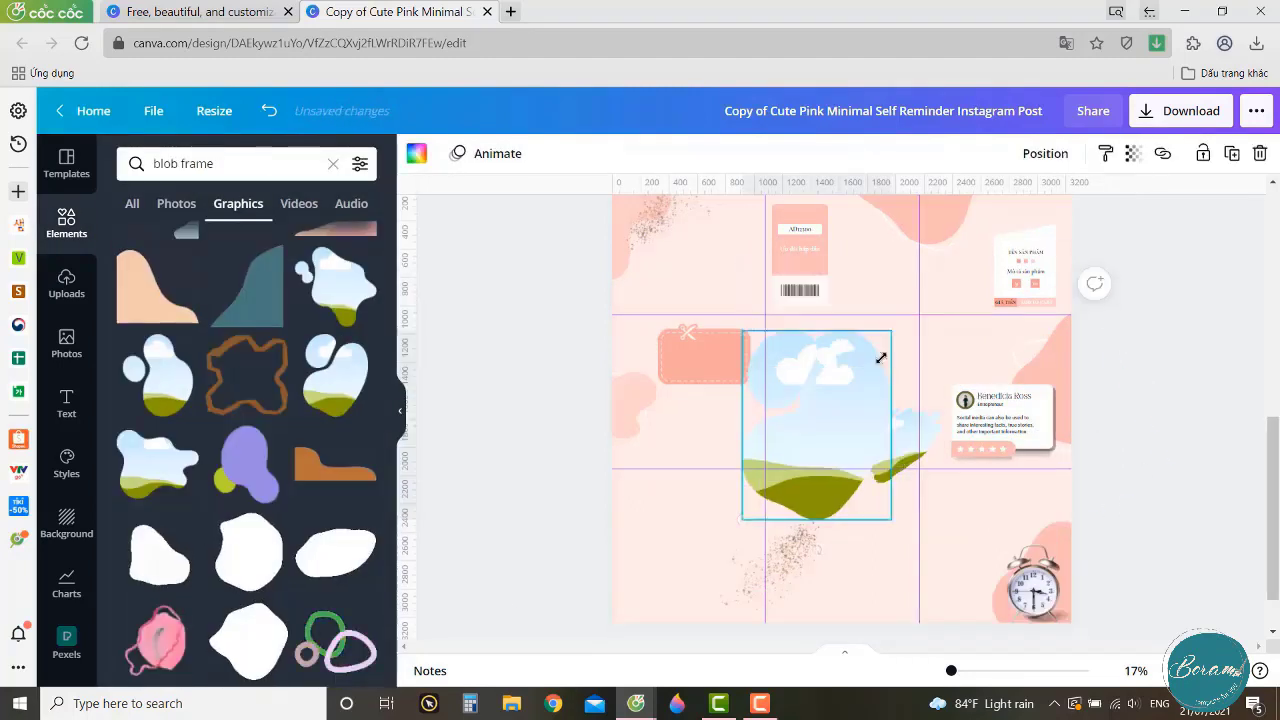
Shrink and rotate the two-part blob frame and place it at the page bottom across the boundary of the left and center tiles.
{"action": "mouse_move", "coordinate": [881, 358]}
{"action": "left_mouse_down"}
{"action": "mouse_move", "coordinate": [824, 420]}
{"action": "mouse_move", "coordinate": [790, 580]}
{"action": "left_mouse_up"}
{"action": "mouse_move", "coordinate": [846, 595]}
{"action": "left_mouse_down"}
{"action": "mouse_move", "coordinate": [843, 570]}
{"action": "mouse_move", "coordinate": [851, 614]}
{"action": "mouse_move", "coordinate": [831, 560]}
{"action": "left_mouse_up"}
{"action": "left_click", "coordinate": [1166, 433]}
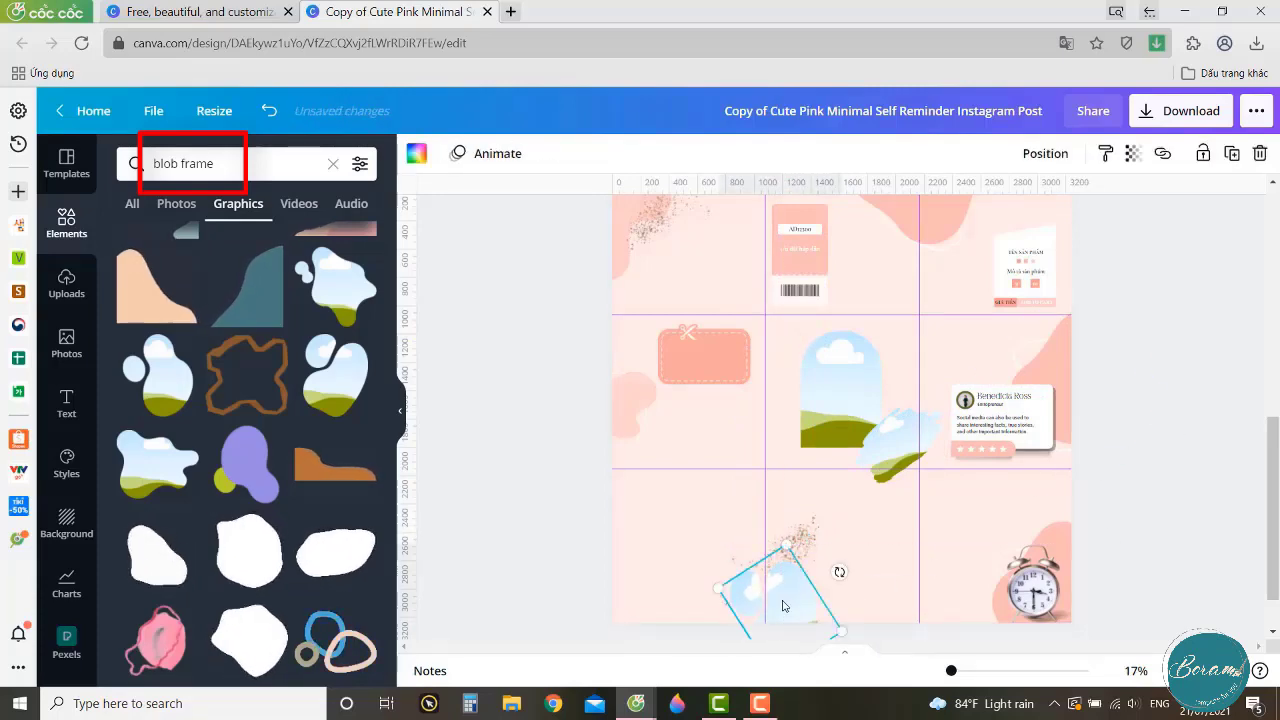
Search the elements for frame and add the landscape Polaroid-style photo frame.
{"action": "scroll", "coordinate": [831, 506], "scroll_direction": "up", "scroll_amount": 5}
{"action": "scroll", "coordinate": [831, 506], "scroll_direction": "down", "scroll_amount": 5}
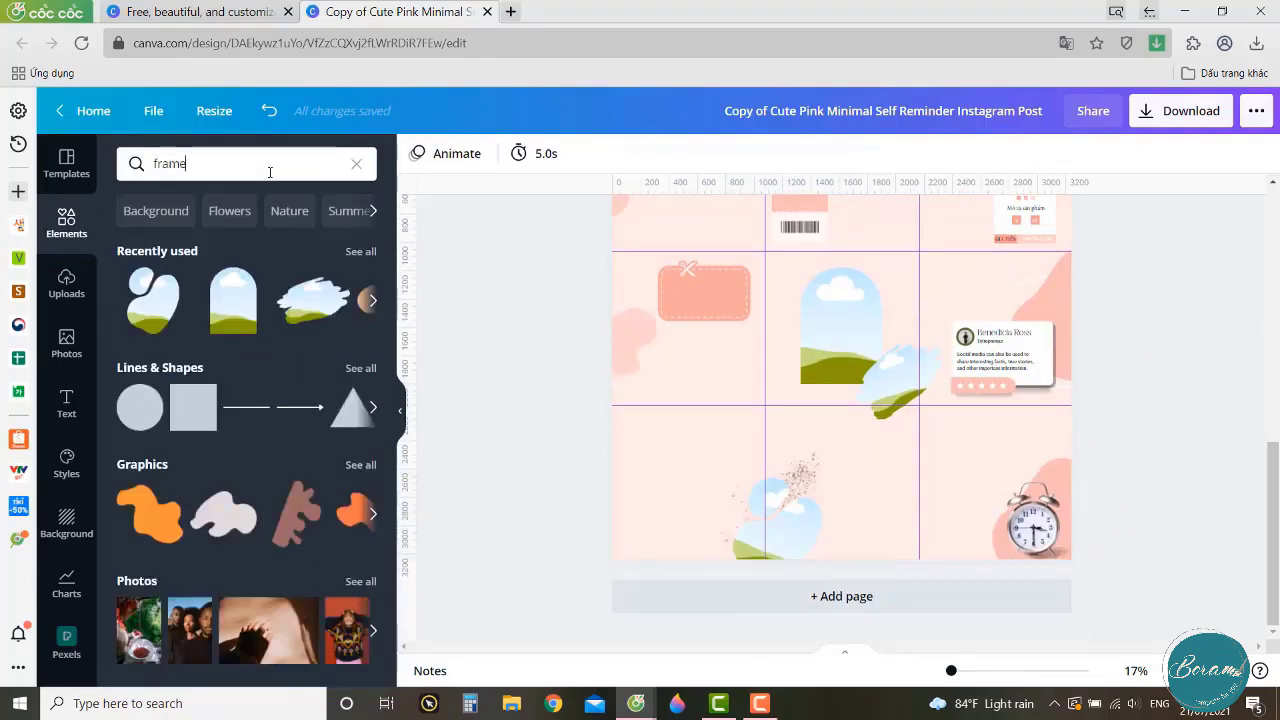
{"action": "key", "text": "Return"}
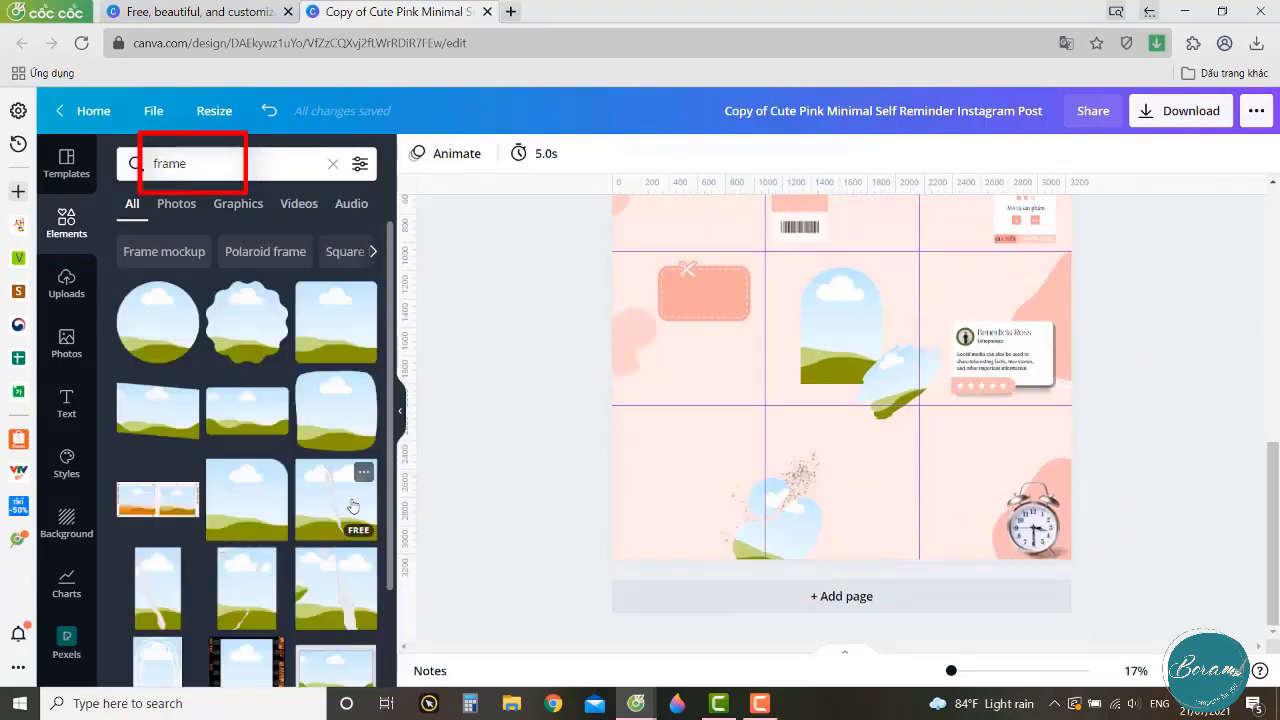
{"action": "scroll", "coordinate": [352, 500], "scroll_direction": "down", "scroll_amount": 10}
{"action": "scroll", "coordinate": [353, 507], "scroll_direction": "up", "scroll_amount": 8}
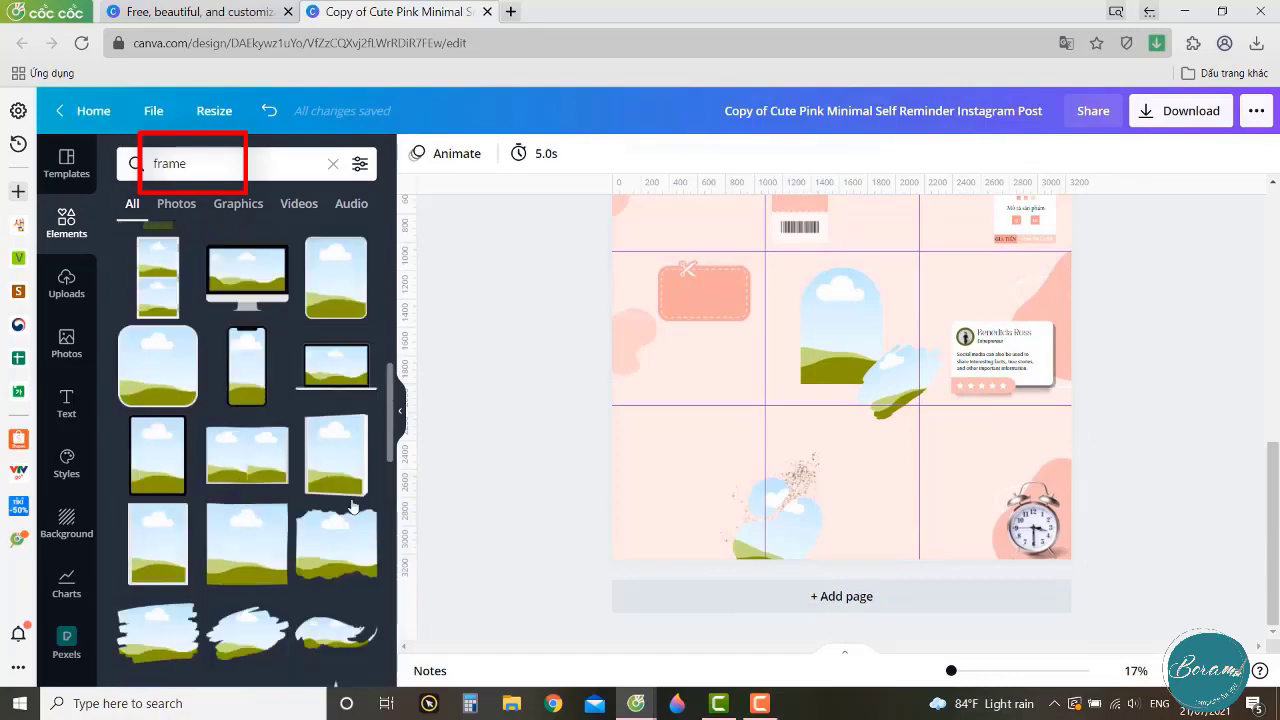
{"action": "left_click", "coordinate": [351, 440]}
Shrink the Polaroid-style frame, place it in the upper part of the bottom row's left tile, and duplicate it.
{"action": "left_click_drag", "start_coordinate": [967, 431], "coordinate": [811, 306]}
{"action": "left_click_drag", "start_coordinate": [729, 267], "coordinate": [634, 446]}
{"action": "scroll", "coordinate": [638, 450], "scroll_direction": "up", "scroll_amount": 1}
{"action": "left_click_drag", "start_coordinate": [714, 568], "coordinate": [650, 536]}
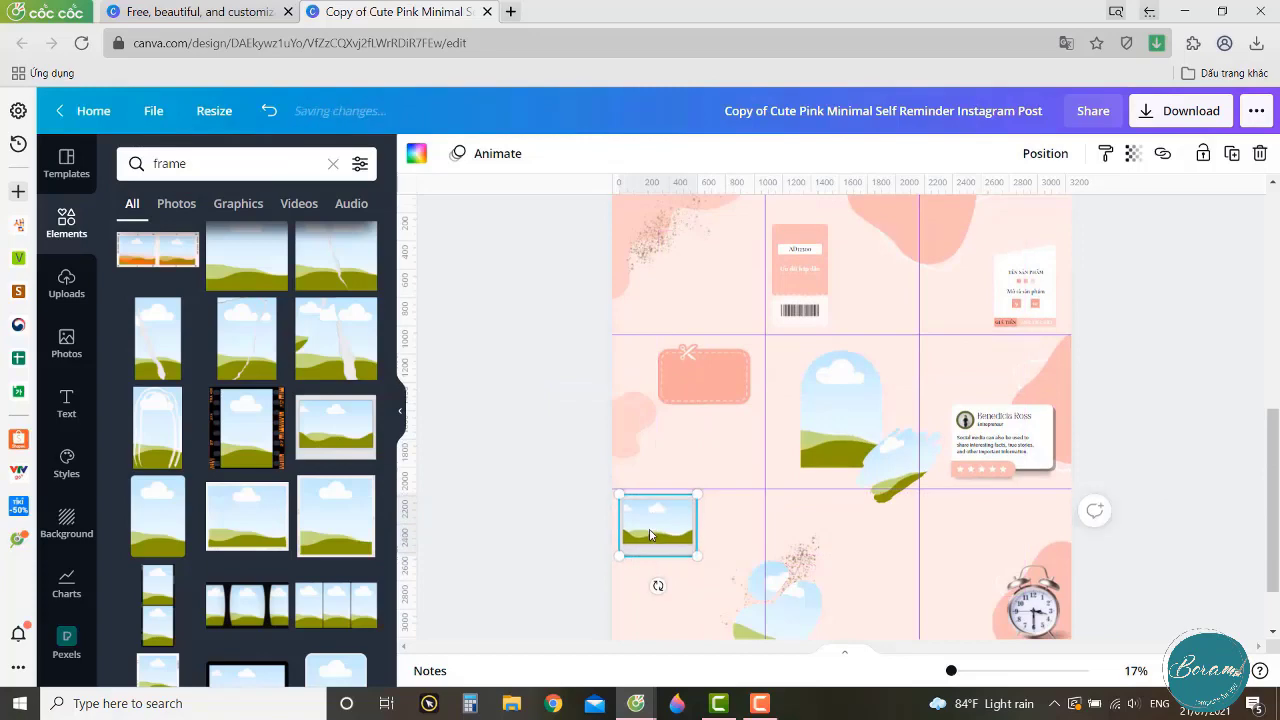
{"action": "key", "text": "ctrl+d"}
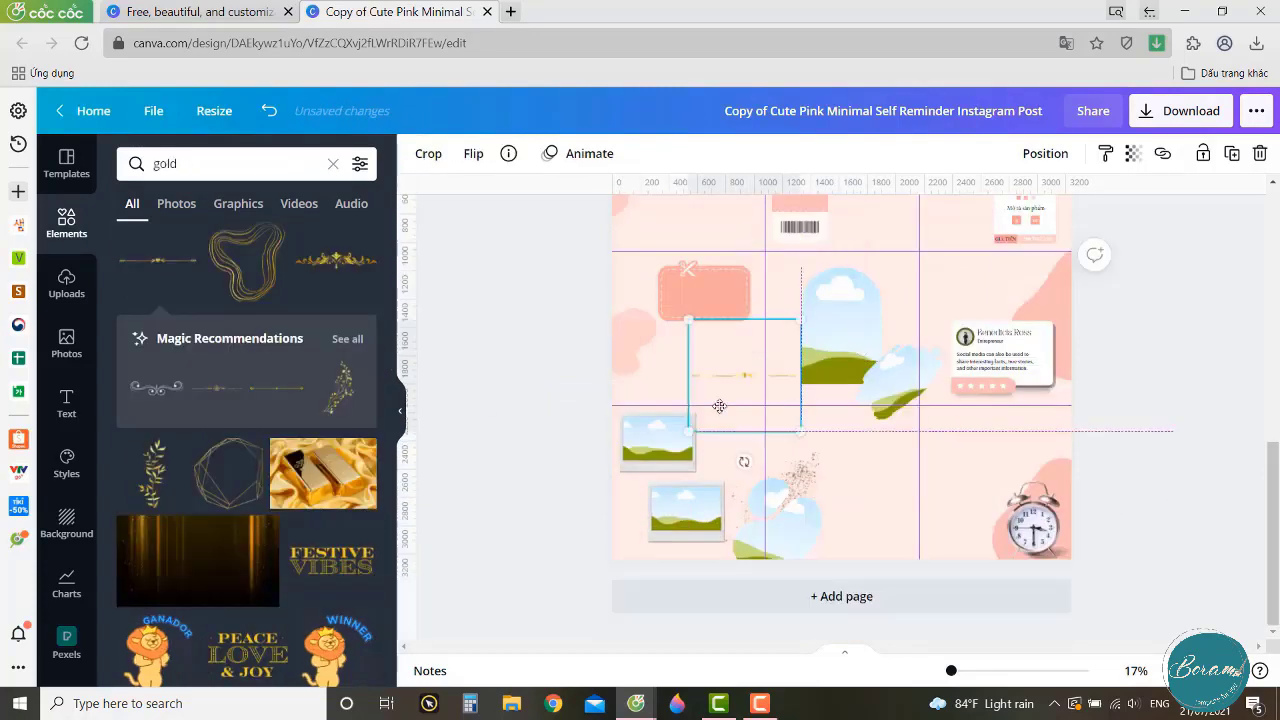
Move the gold divider line onto the upper Polaroid frame's bottom border, shrink it to fit, and duplicate it for the second frame.
{"action": "left_click_drag", "start_coordinate": [740, 458], "coordinate": [679, 470]}
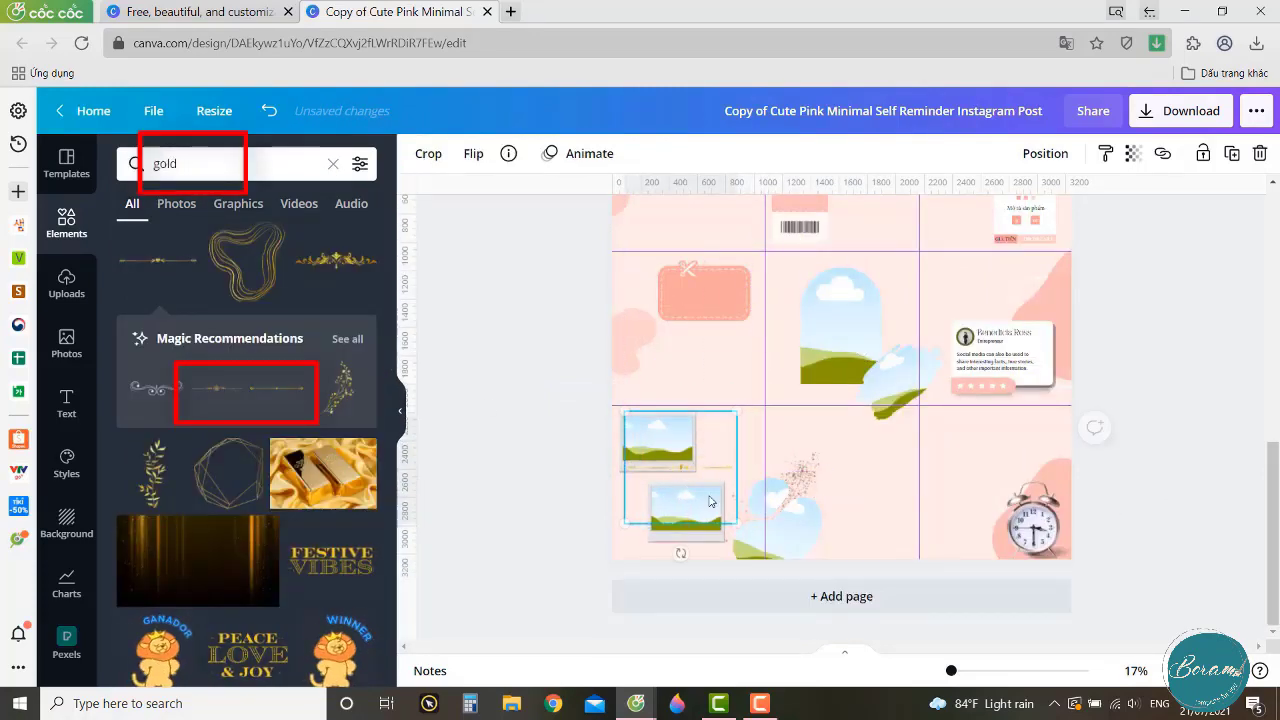
{"action": "left_click_drag", "start_coordinate": [737, 523], "coordinate": [700, 540]}
{"action": "key", "text": "ctrl+d"}
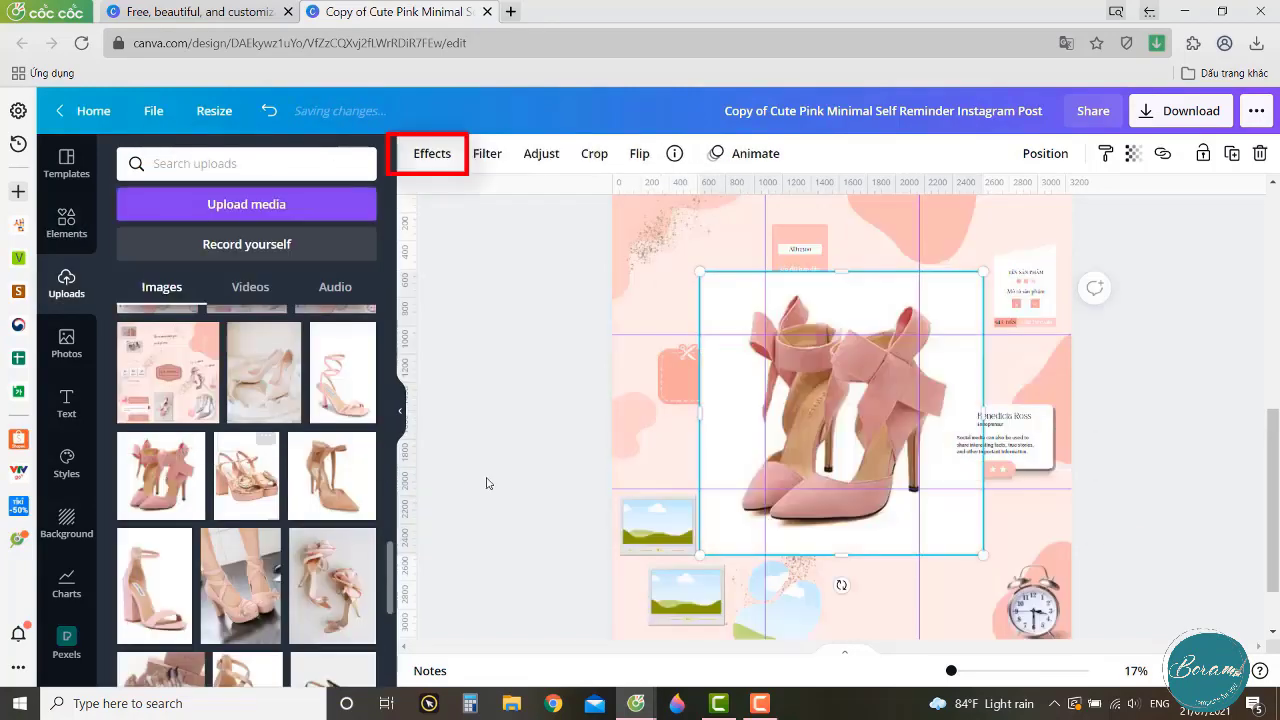
Remove the white background from the photo of the pink bow heels with Background Remover.
{"action": "left_click", "coordinate": [432, 153]}
{"action": "left_click", "coordinate": [150, 255]}
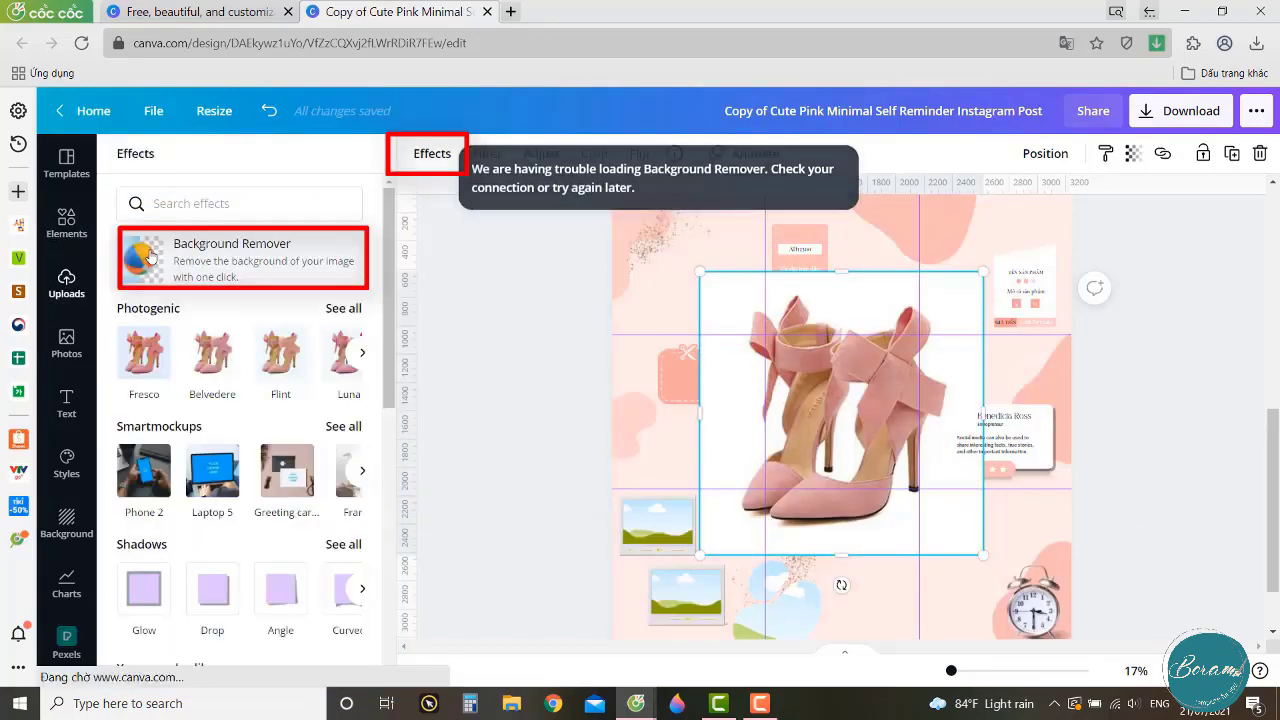
{"action": "left_click", "coordinate": [150, 255]}
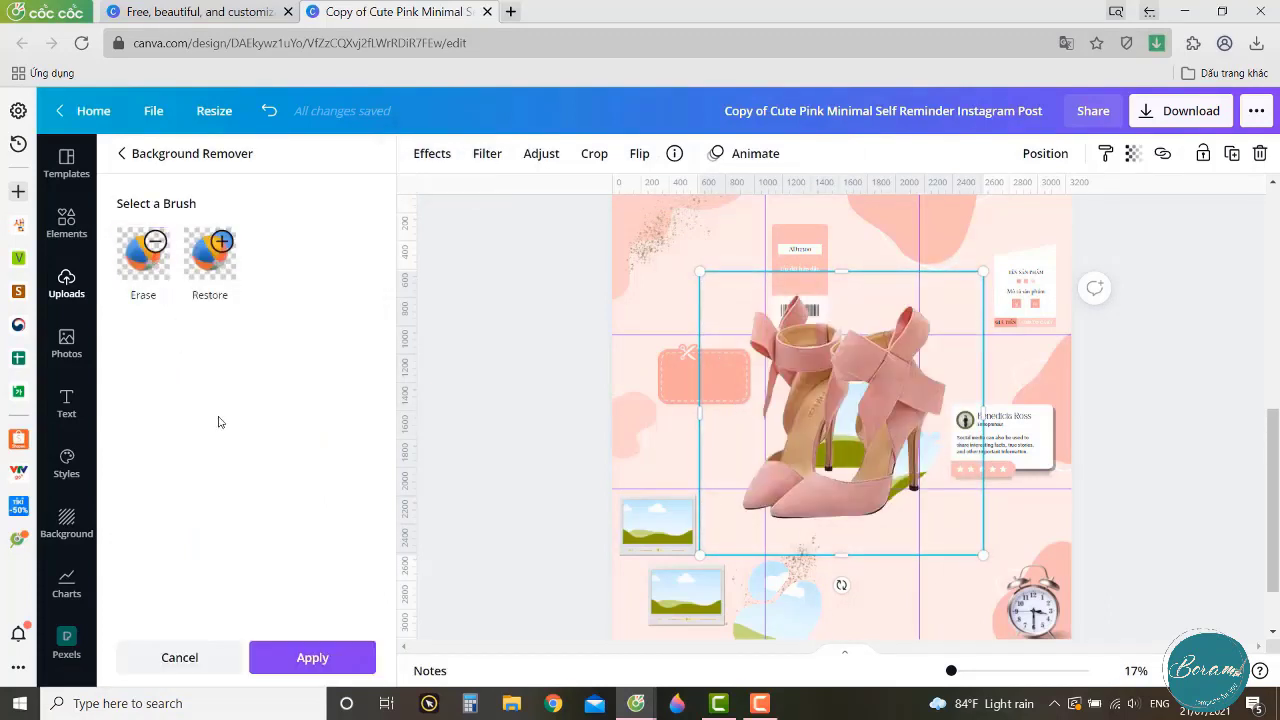
{"action": "left_click", "coordinate": [318, 666]}
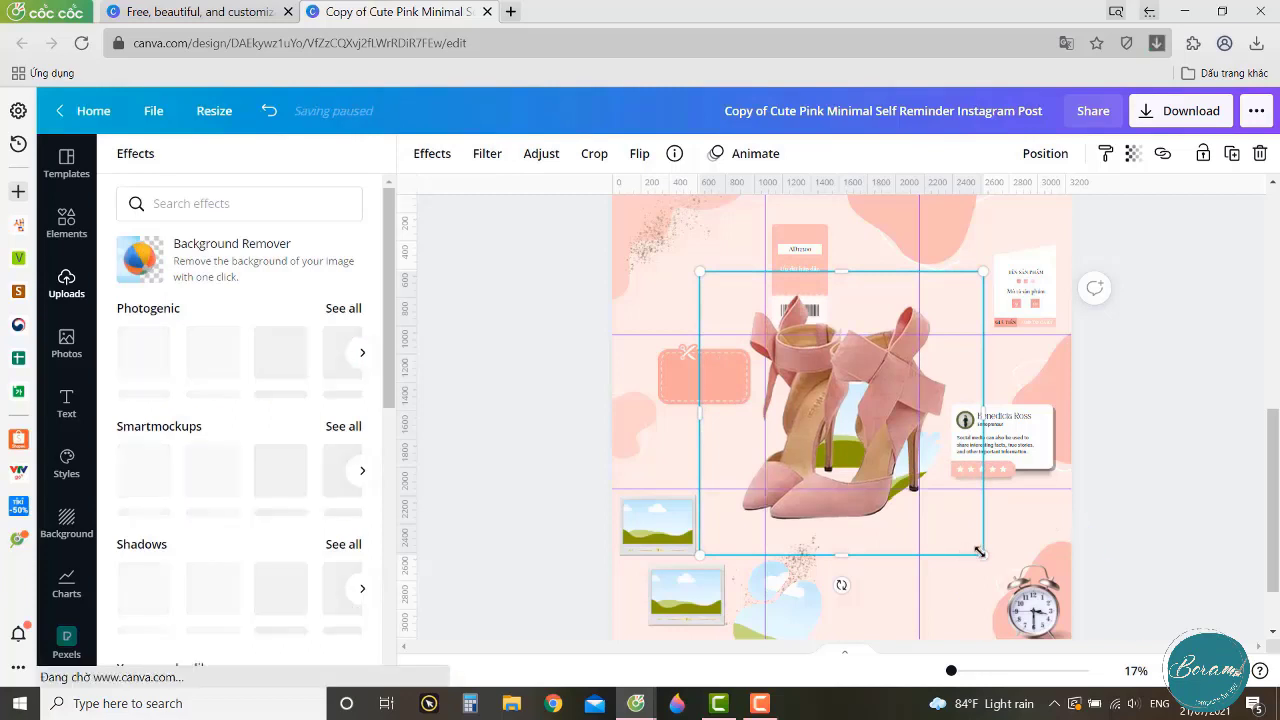
Give the bow heels a Drop shadow with offset 3 and transparency 43, and shrink the image.
{"action": "left_click", "coordinate": [212, 590]}
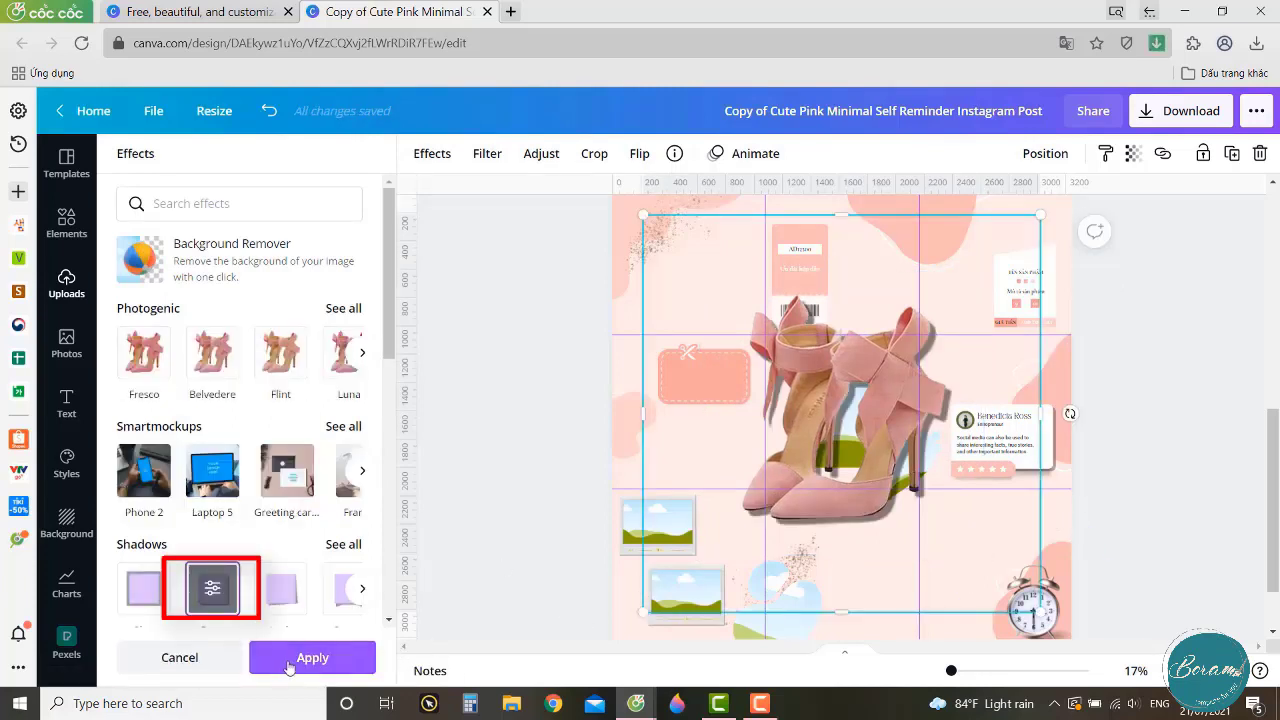
{"action": "left_click", "coordinate": [214, 585]}
{"action": "mouse_move", "coordinate": [248, 375]}
{"action": "left_mouse_down"}
{"action": "mouse_move", "coordinate": [181, 364]}
{"action": "mouse_move", "coordinate": [233, 362]}
{"action": "left_mouse_up"}
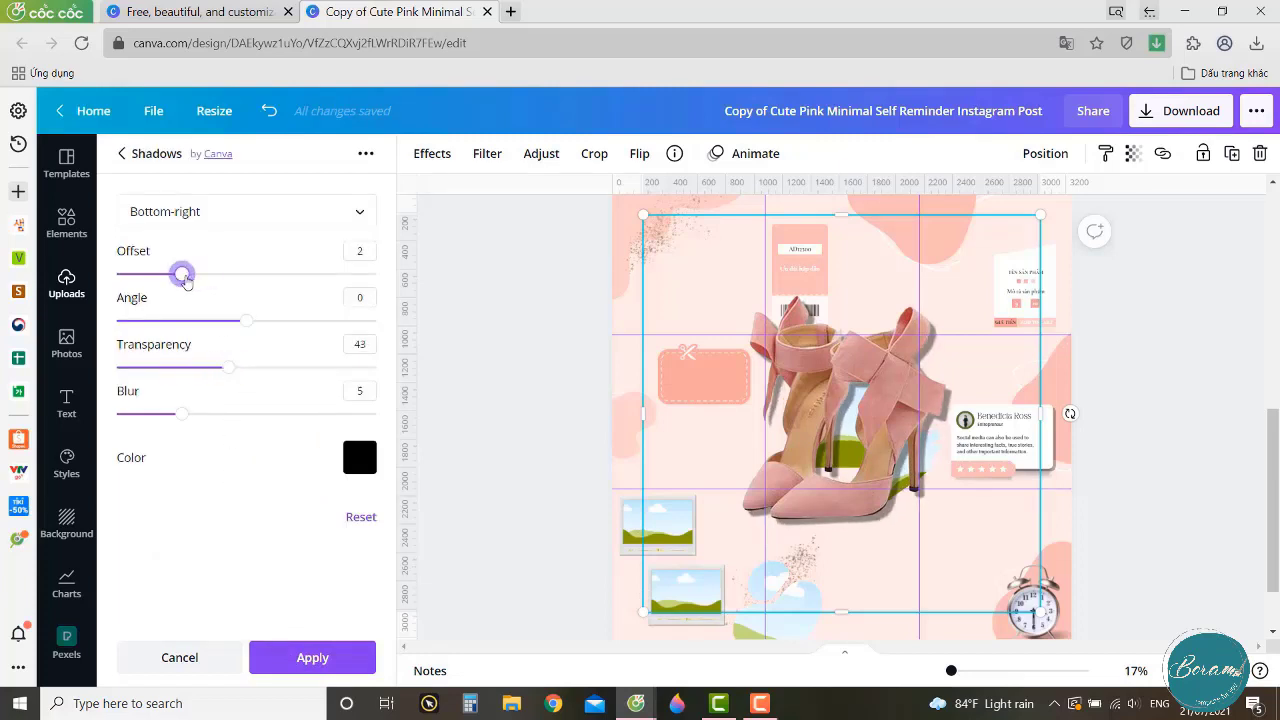
{"action": "key", "text": "Right"}
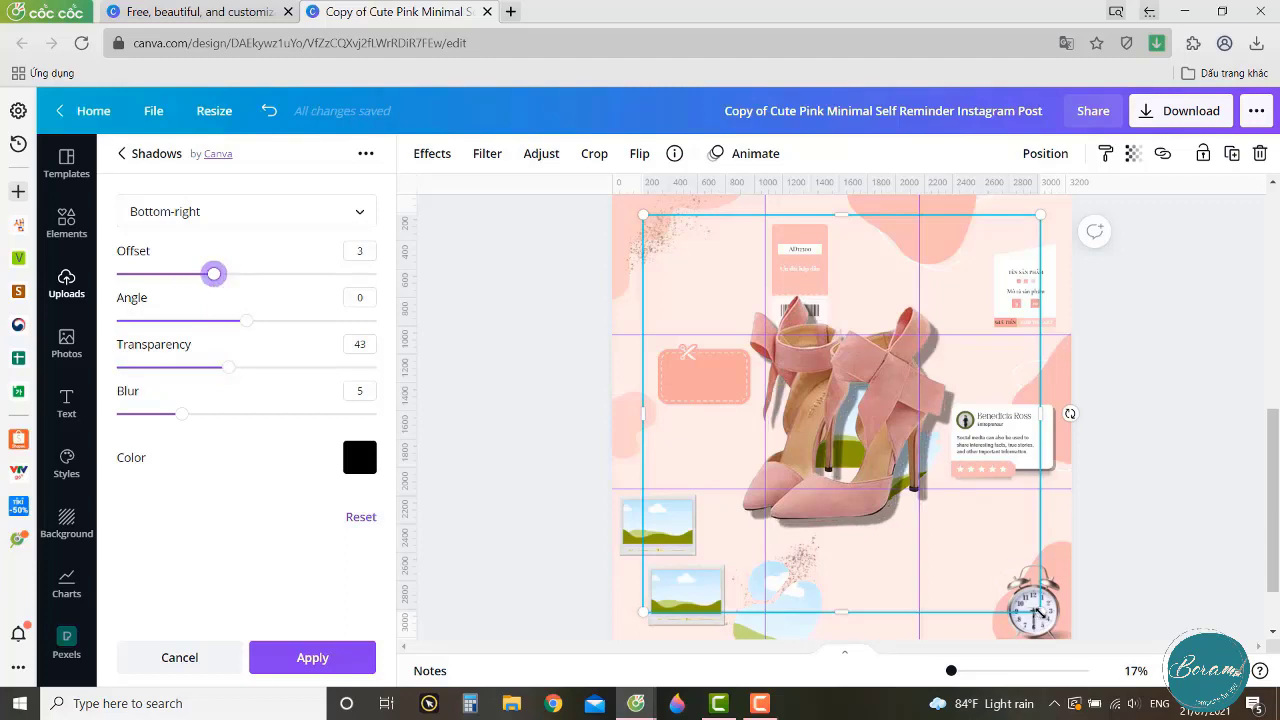
{"action": "left_click_drag", "start_coordinate": [1040, 610], "coordinate": [685, 452]}
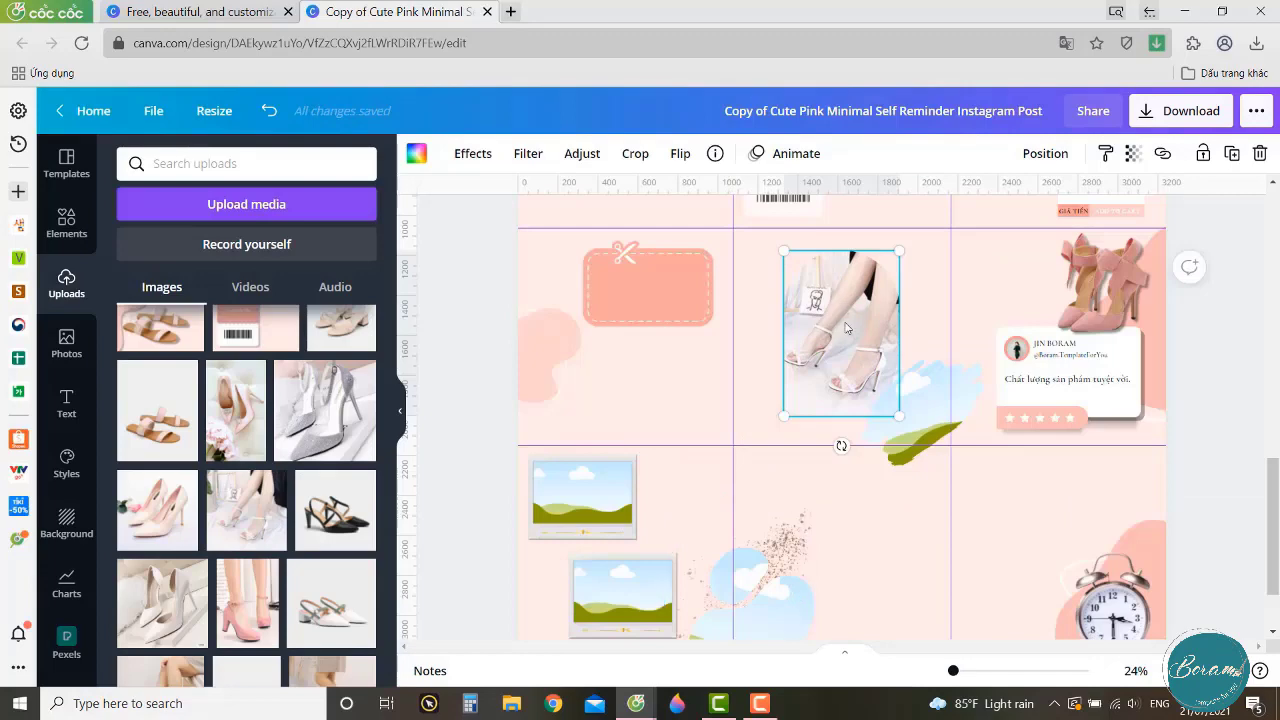
Reposition the sandals photo inside the middle tile's arch frame so the shoes sit further toward its right side.
{"action": "double_click", "coordinate": [845, 328]}
{"action": "mouse_move", "coordinate": [842, 356]}
{"action": "left_mouse_down"}
{"action": "mouse_move", "coordinate": [820, 350]}
{"action": "mouse_move", "coordinate": [864, 346]}
{"action": "left_mouse_up"}
{"action": "left_click", "coordinate": [854, 524]}
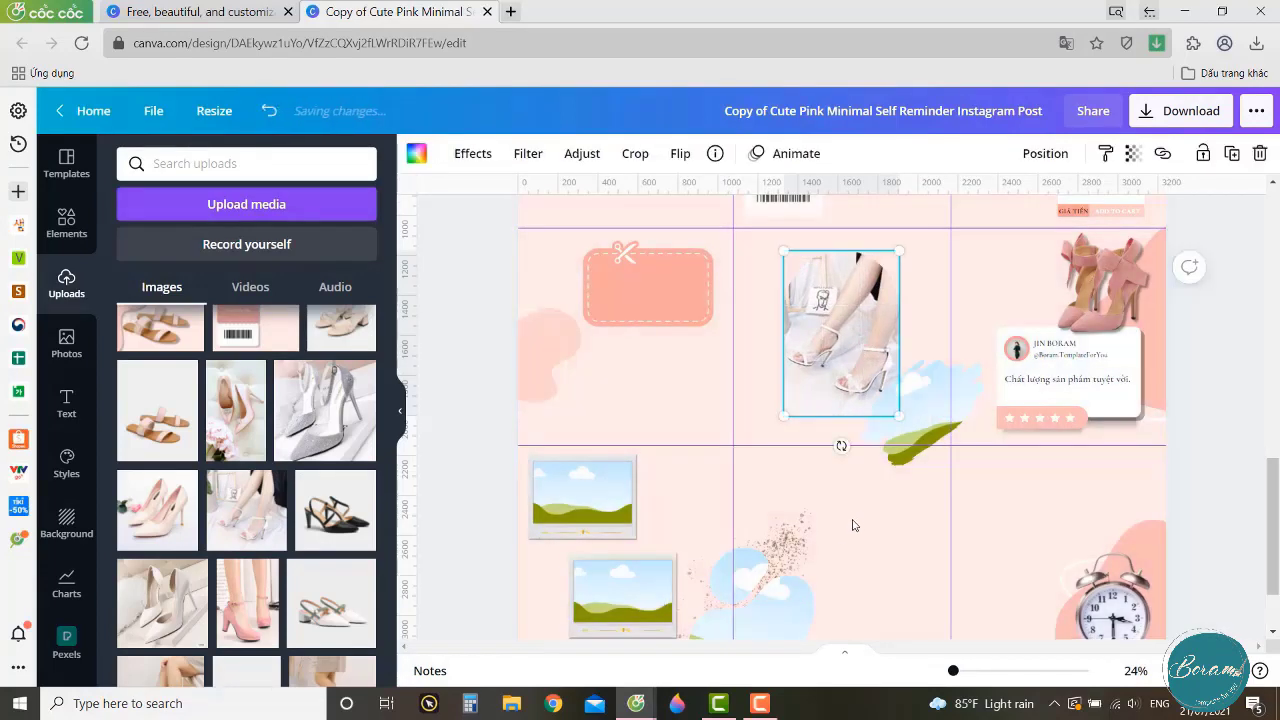
Fill the upper Polaroid frame with the uploaded photo of legs in tan heels and reposition it to show the shoes.
{"action": "left_click", "coordinate": [570, 485]}
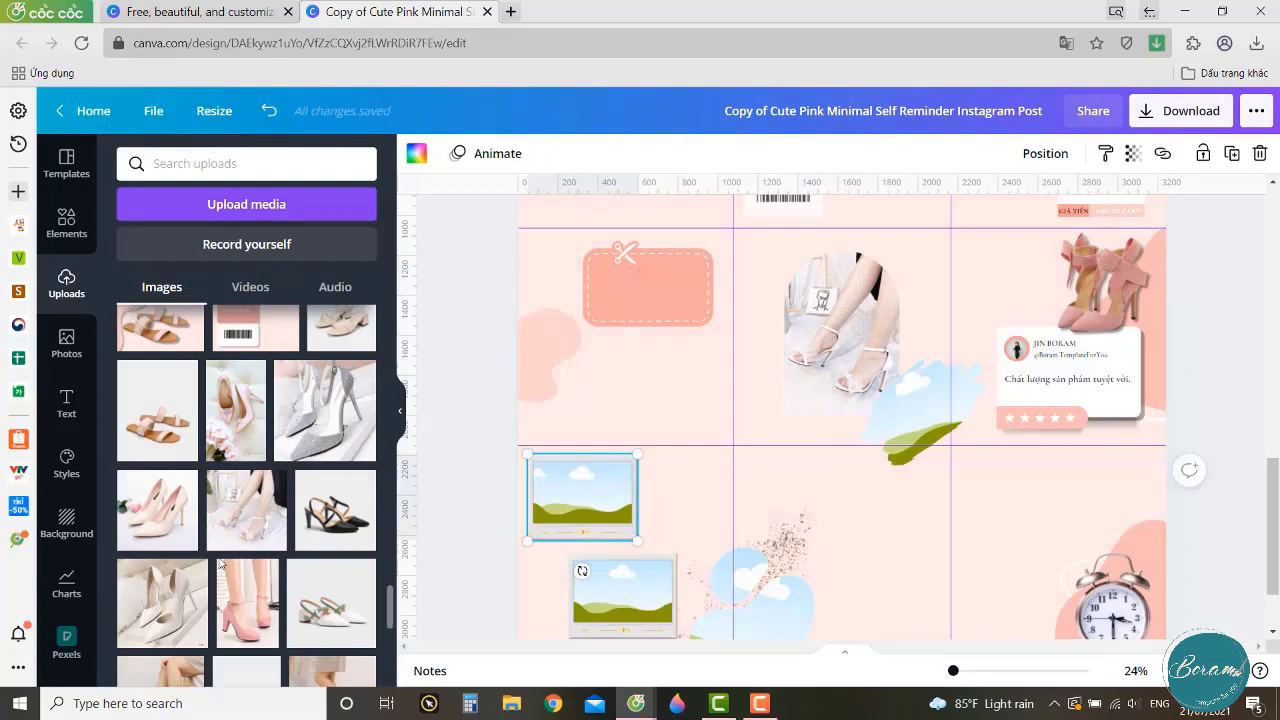
{"action": "scroll", "coordinate": [222, 566], "scroll_direction": "down", "scroll_amount": 1}
{"action": "left_click_drag", "start_coordinate": [245, 526], "coordinate": [594, 467]}
{"action": "double_click", "coordinate": [593, 477]}
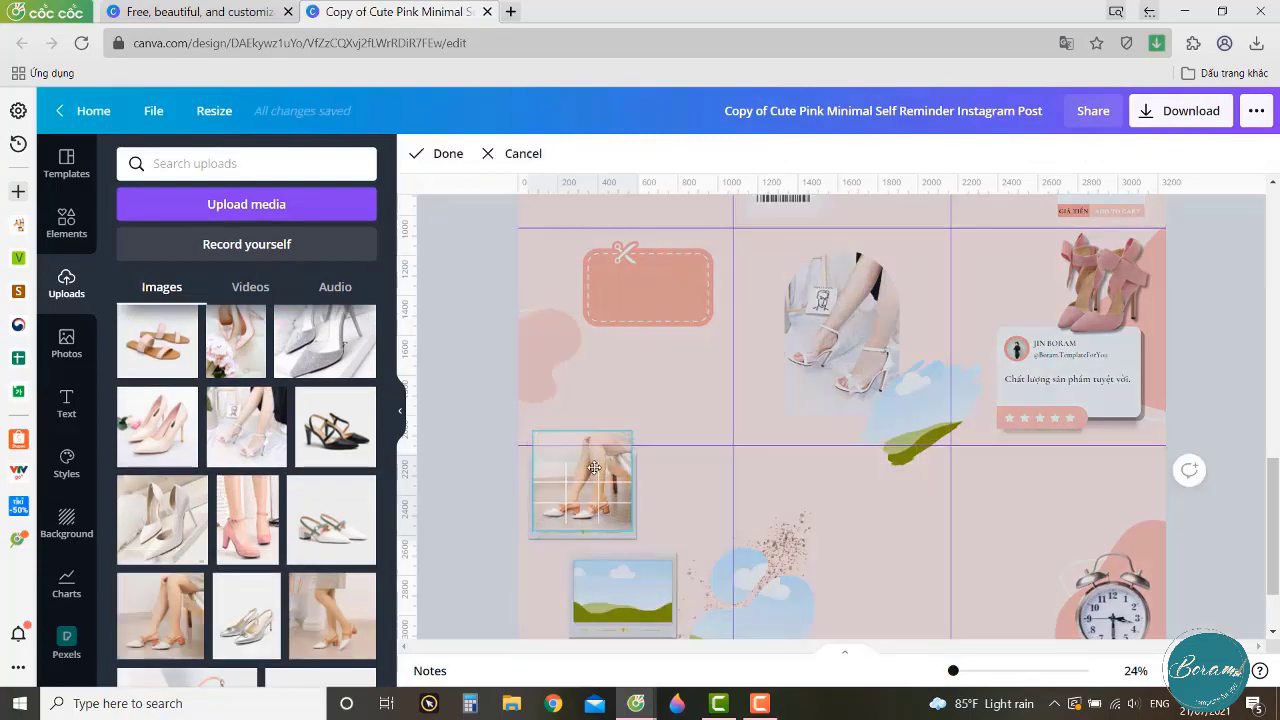
{"action": "left_click", "coordinate": [466, 498]}
{"action": "left_click", "coordinate": [630, 583]}
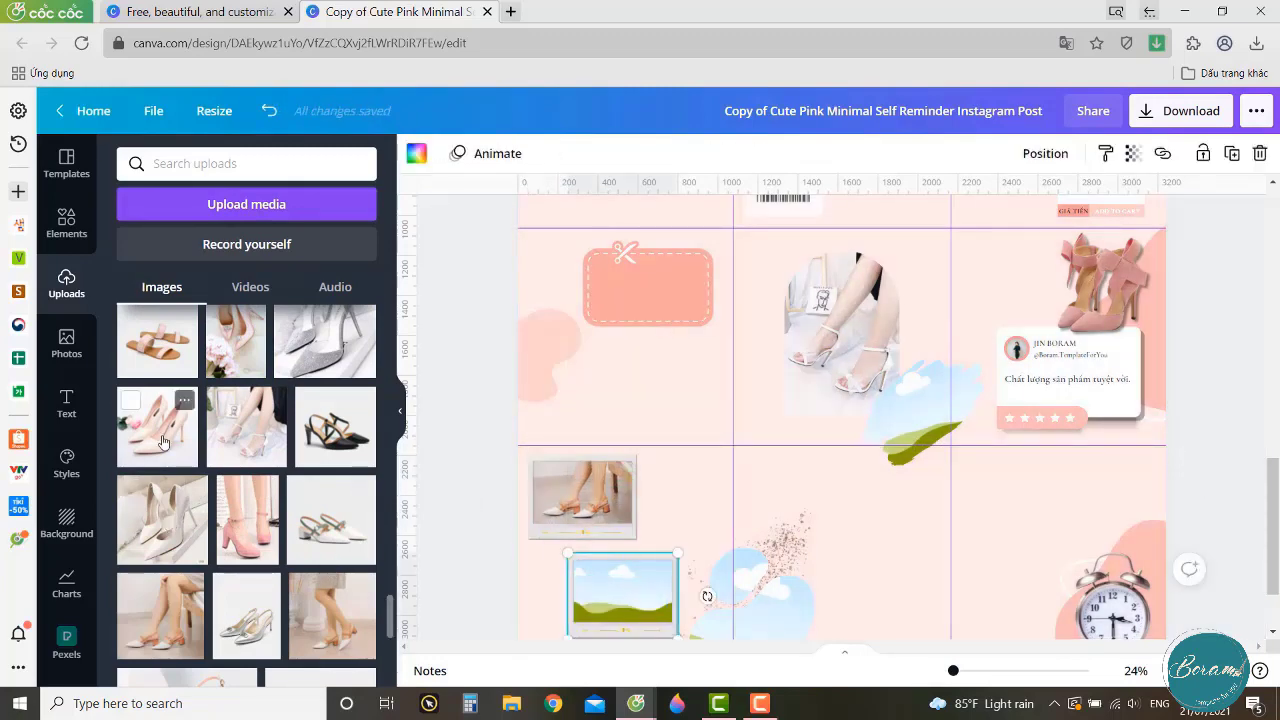
{"action": "left_click_drag", "start_coordinate": [163, 441], "coordinate": [617, 601]}
{"action": "key", "text": "ctrl+z"}
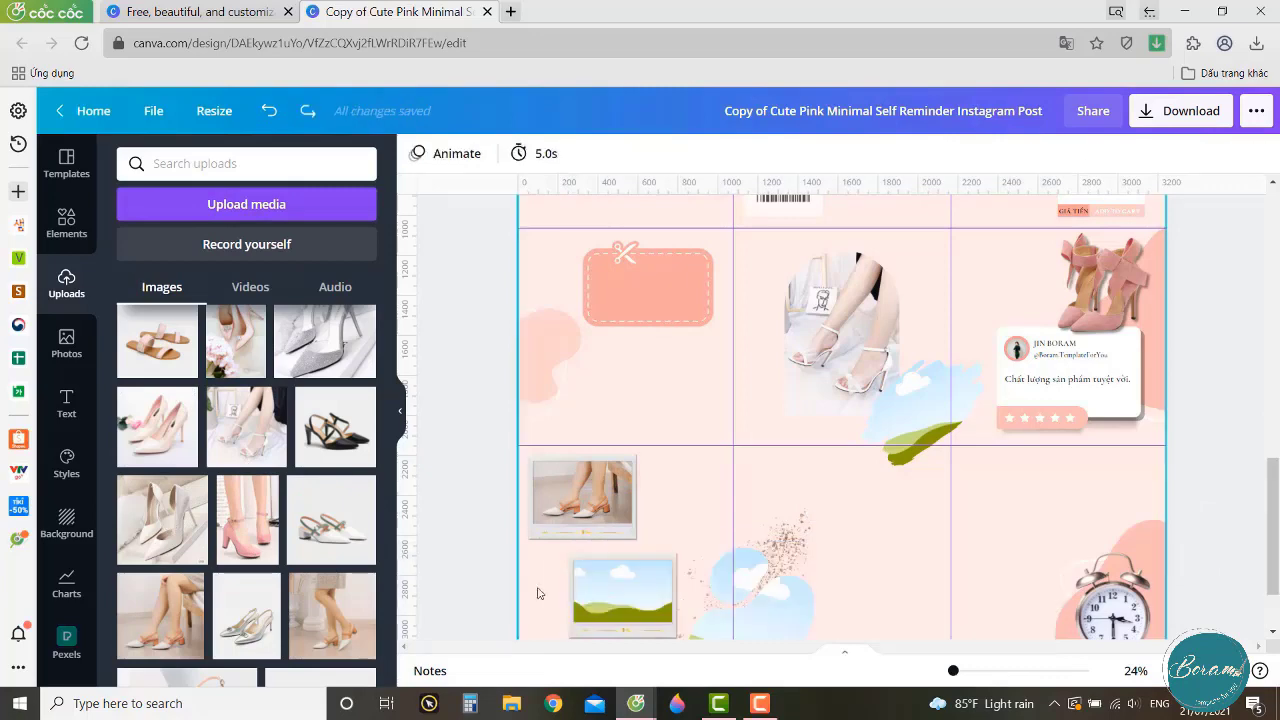
Fill the lower Polaroid frame with the uploaded photo of pale pink pointed heels and adjust its position within the frame.
{"action": "left_click", "coordinate": [577, 567]}
{"action": "left_click", "coordinate": [585, 603]}
{"action": "left_click_drag", "start_coordinate": [165, 436], "coordinate": [631, 610]}
{"action": "scroll", "coordinate": [631, 600], "scroll_direction": "down", "scroll_amount": 3}
{"action": "double_click", "coordinate": [631, 477]}
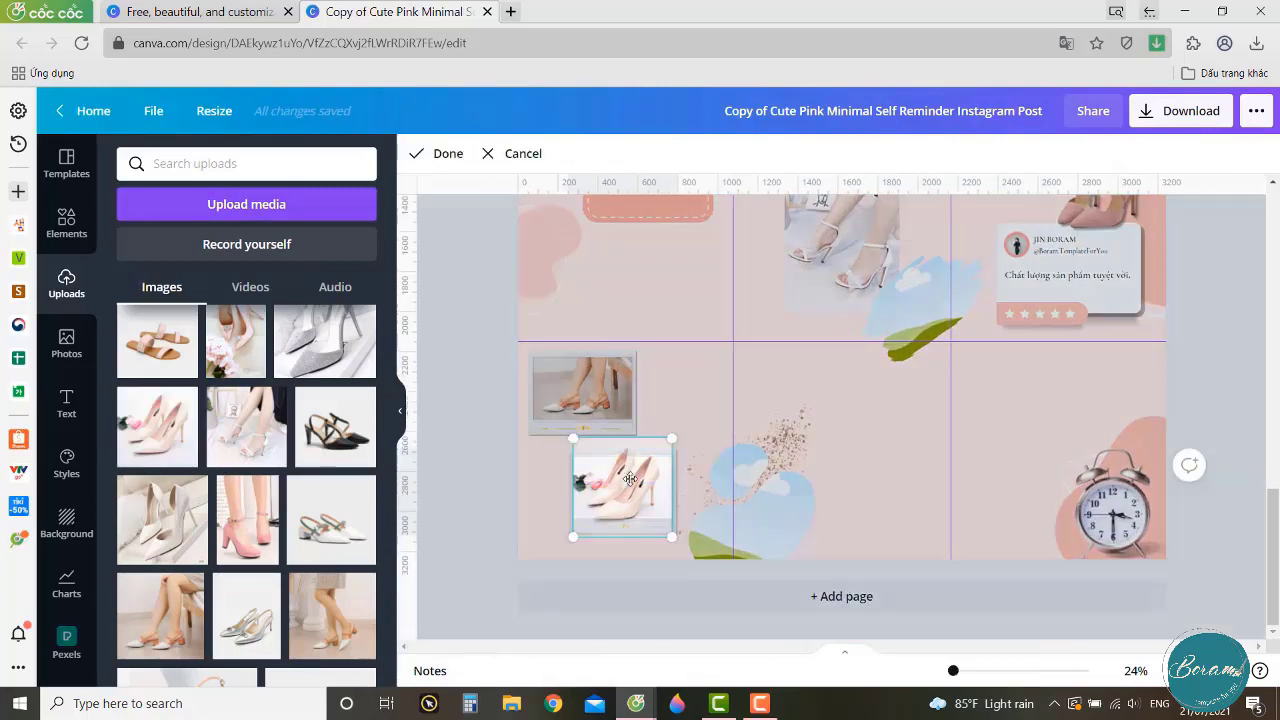
{"action": "left_click_drag", "start_coordinate": [631, 474], "coordinate": [631, 466]}
{"action": "left_click", "coordinate": [487, 479]}
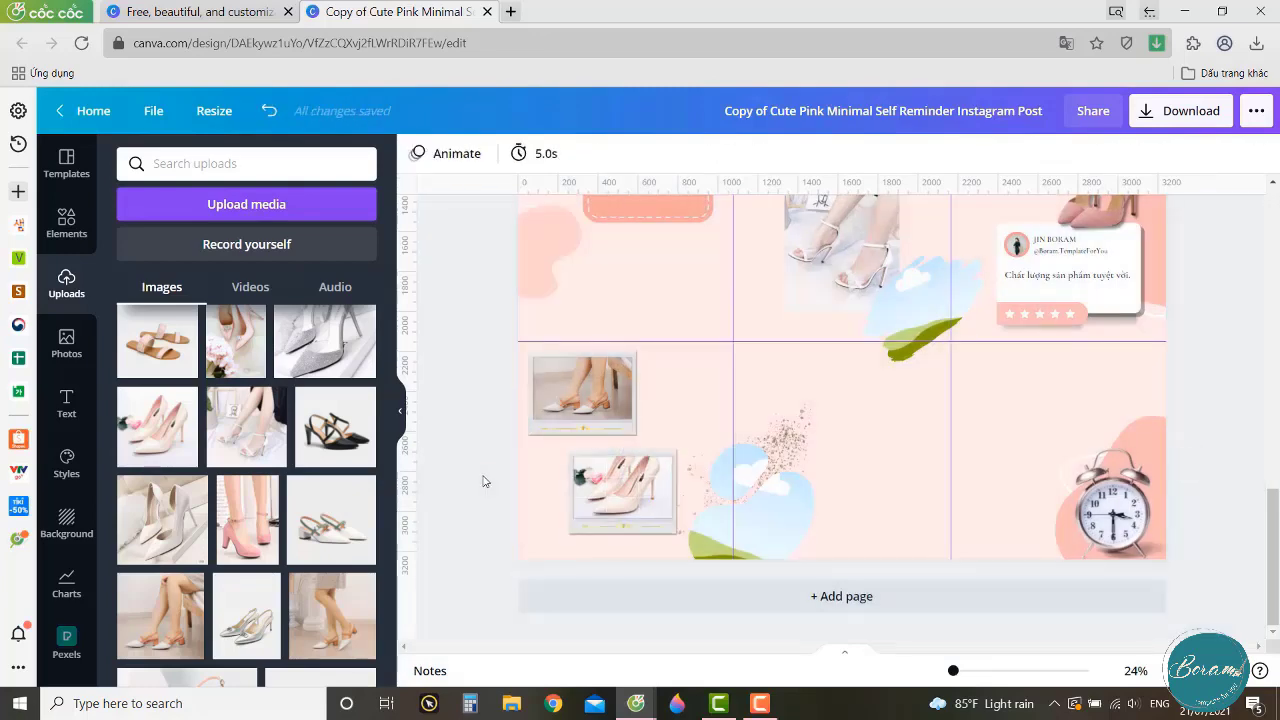
Fill the two-part blob frame at the page bottom with the salmon pink document color.
{"action": "left_click", "coordinate": [784, 516]}
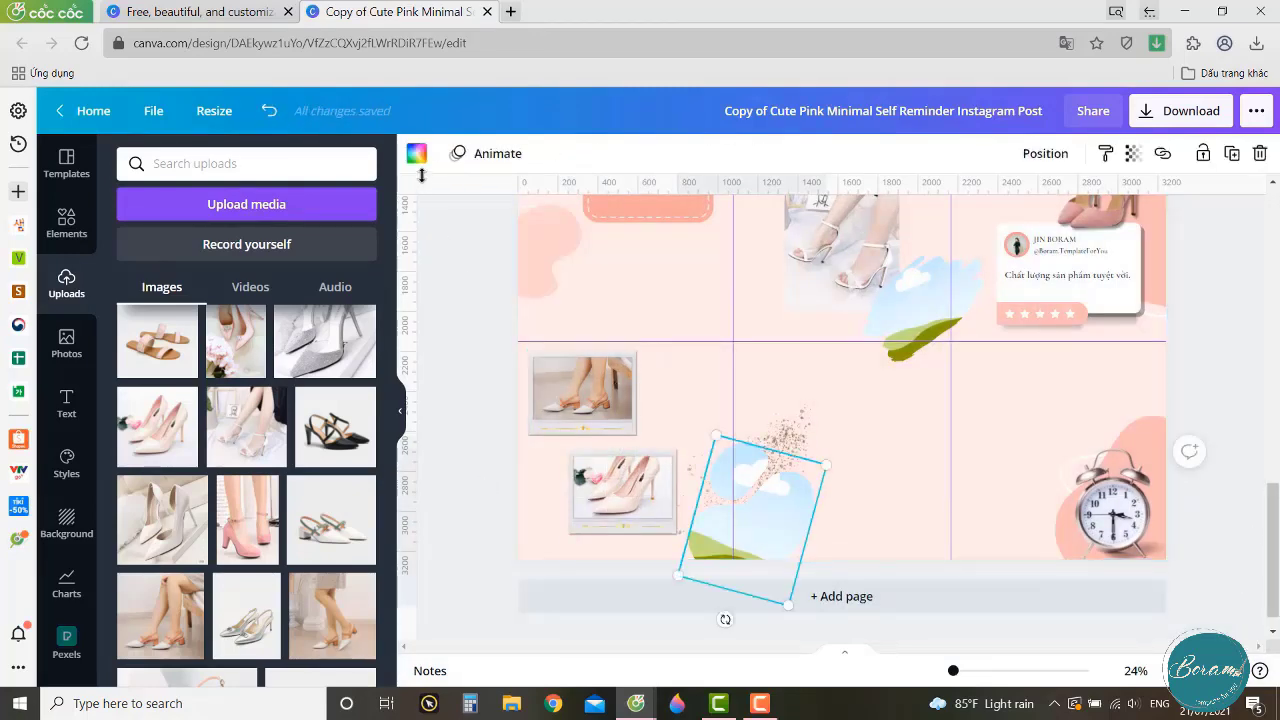
{"action": "left_click", "coordinate": [416, 153]}
{"action": "left_click", "coordinate": [131, 287]}
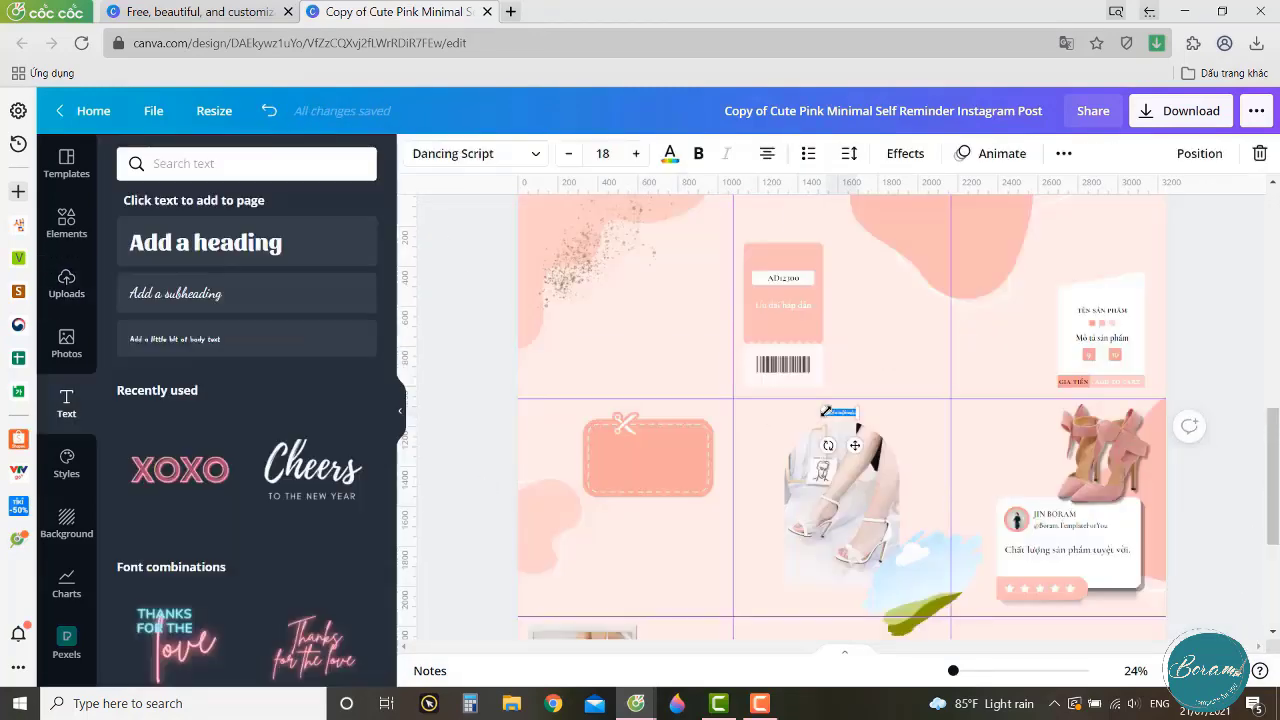
Add a left-aligned subheading "Life is too short to wearing boring shoes" on two lines in the top-left tile and tilt it upward.
{"action": "left_click_drag", "start_coordinate": [800, 425], "coordinate": [641, 298]}
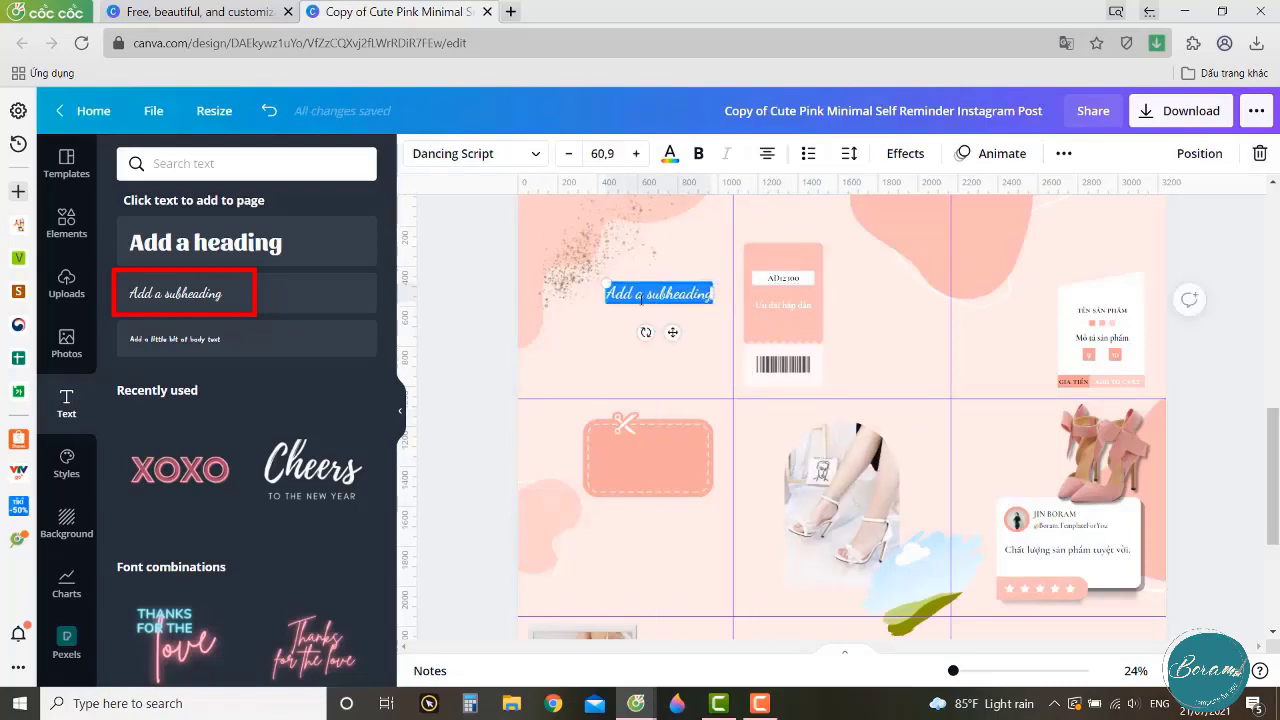
{"action": "type", "text": "Life is too short"}
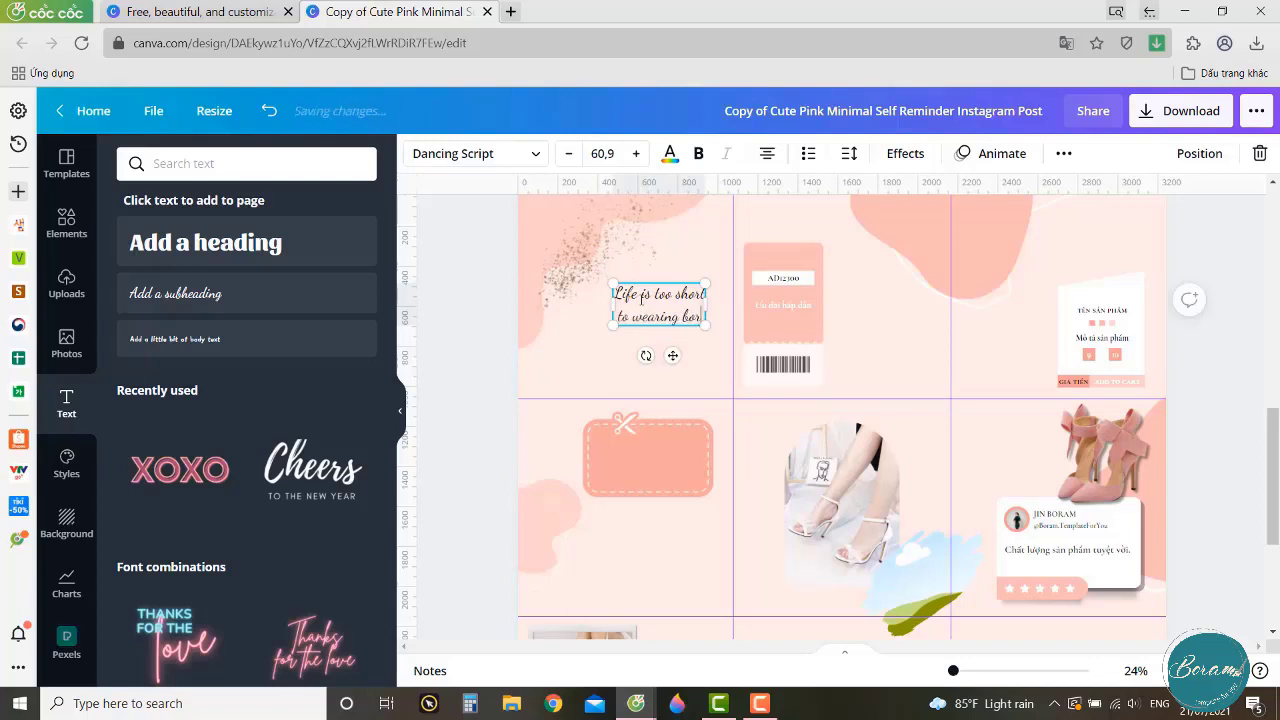
{"action": "type", "text": "ing shoes"}
{"action": "key", "text": "ctrl+a"}
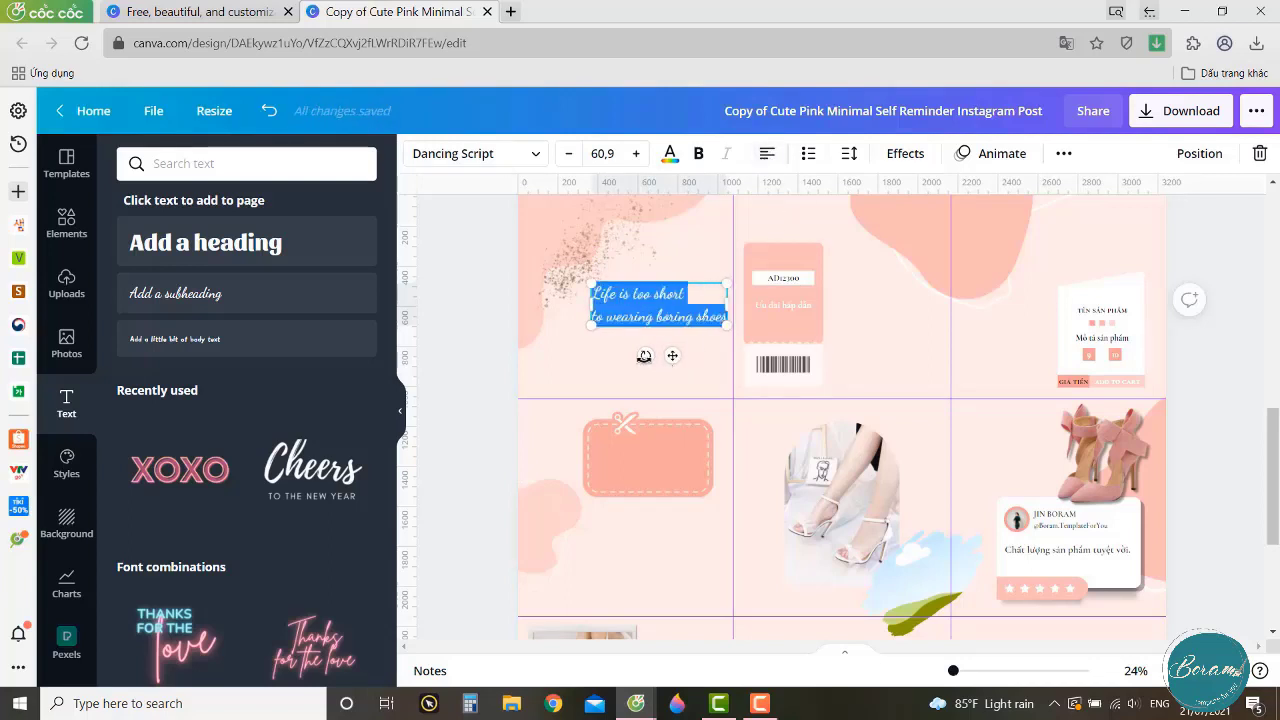
{"action": "left_click_drag", "start_coordinate": [644, 356], "coordinate": [669, 346]}
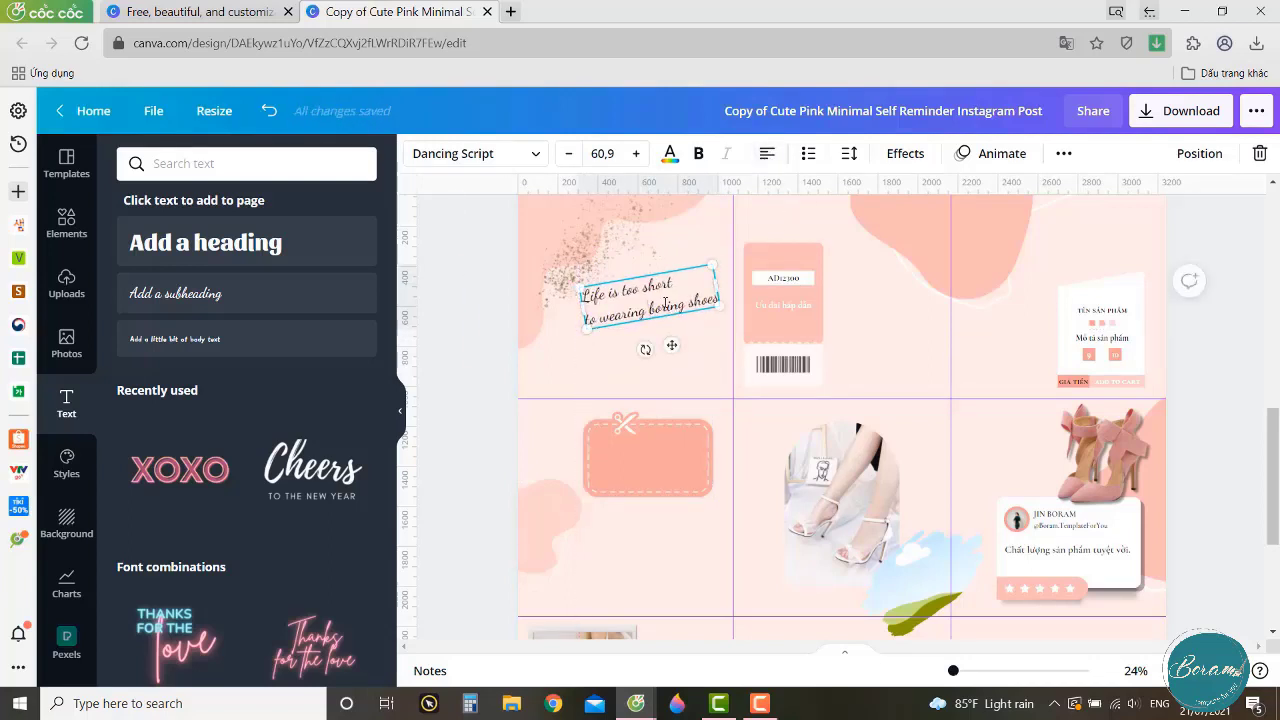
Set the slogan's font to MTD Red Bright and enlarge the text to size 86,1.
{"action": "key", "text": "ctrl+a"}
{"action": "left_click", "coordinate": [518, 155]}
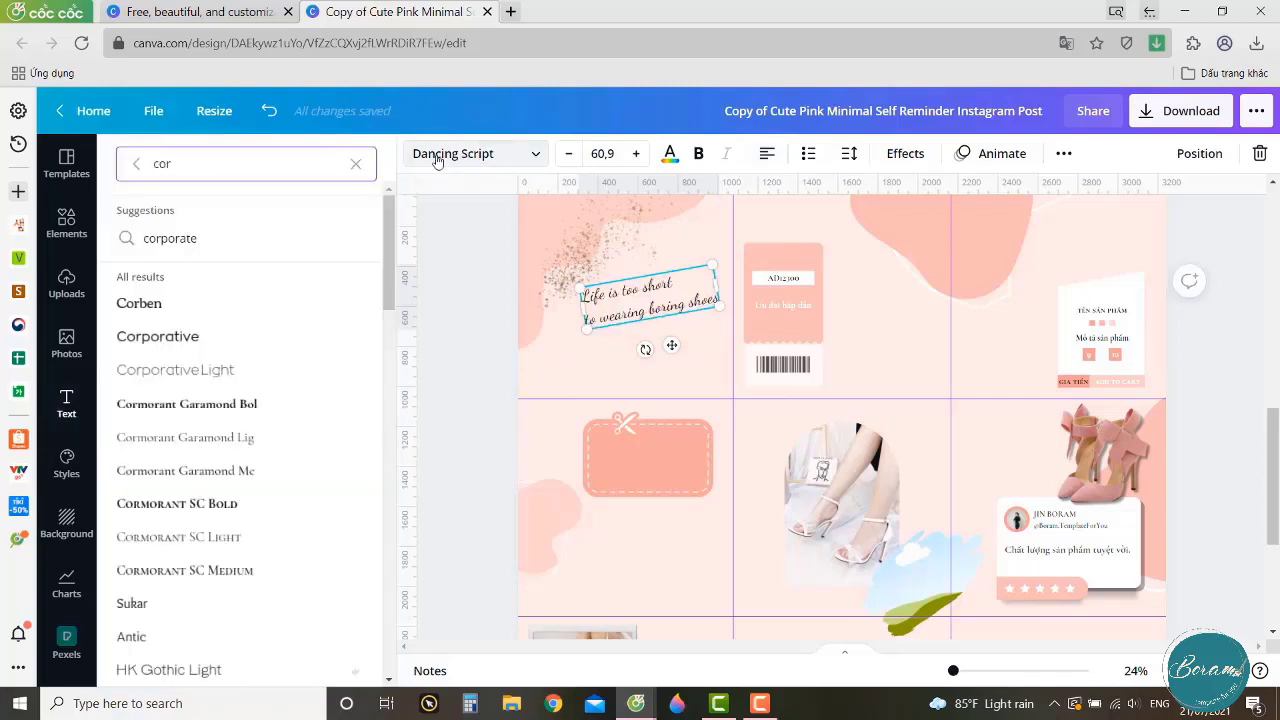
{"action": "left_click", "coordinate": [355, 163]}
{"action": "type", "text": "mtd red bright"}
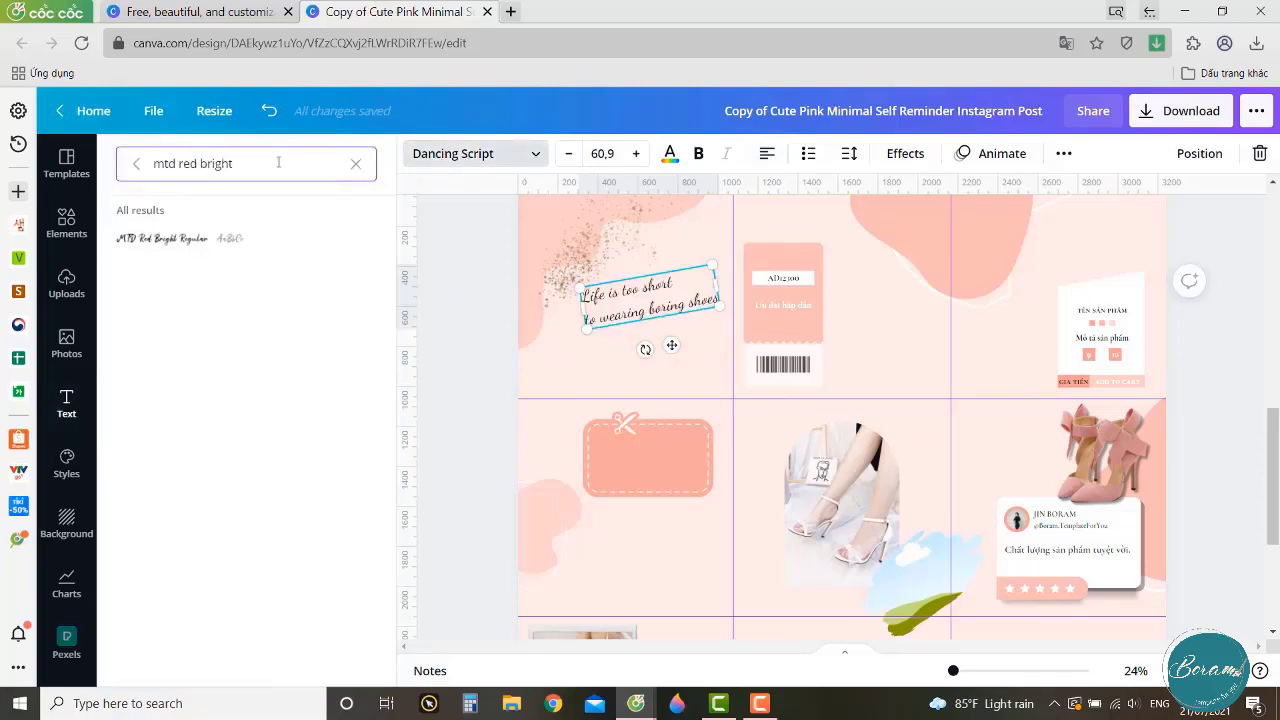
{"action": "left_click", "coordinate": [162, 238]}
{"action": "left_click_drag", "start_coordinate": [717, 305], "coordinate": [766, 305]}
Change the slogan's text color to the dark gray #646363.
{"action": "left_click", "coordinate": [670, 155]}
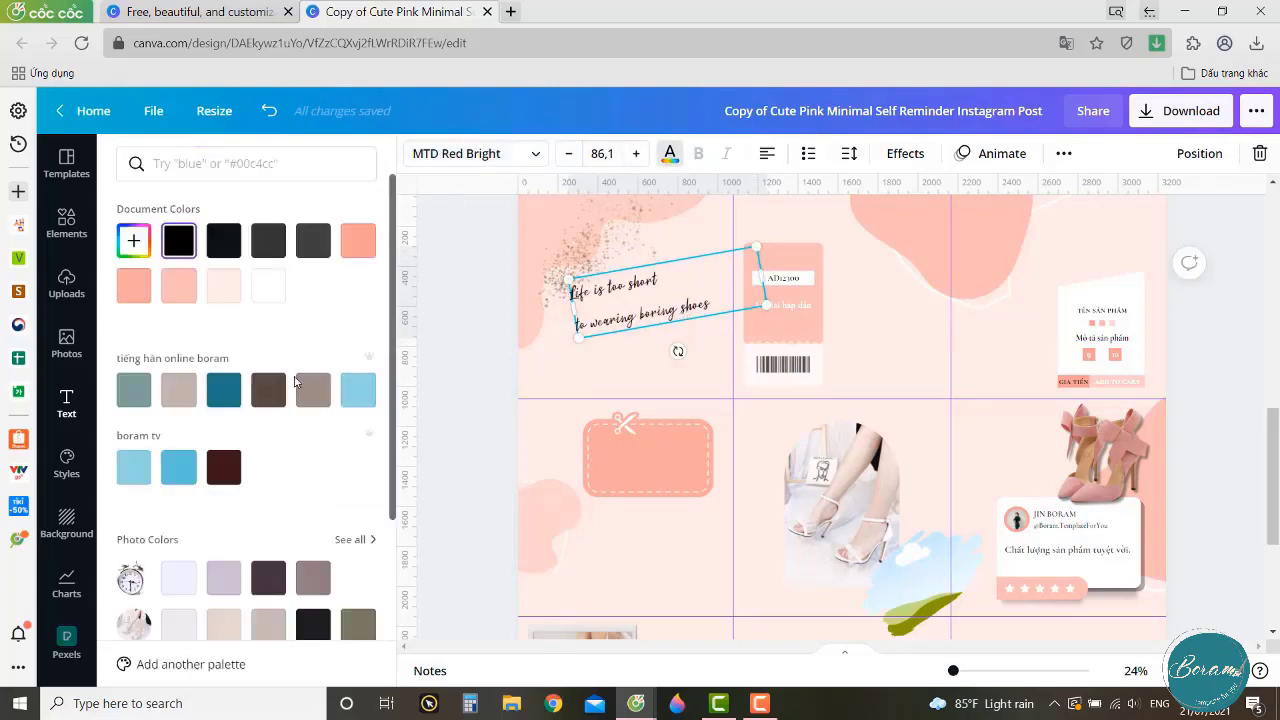
{"action": "left_click", "coordinate": [134, 243]}
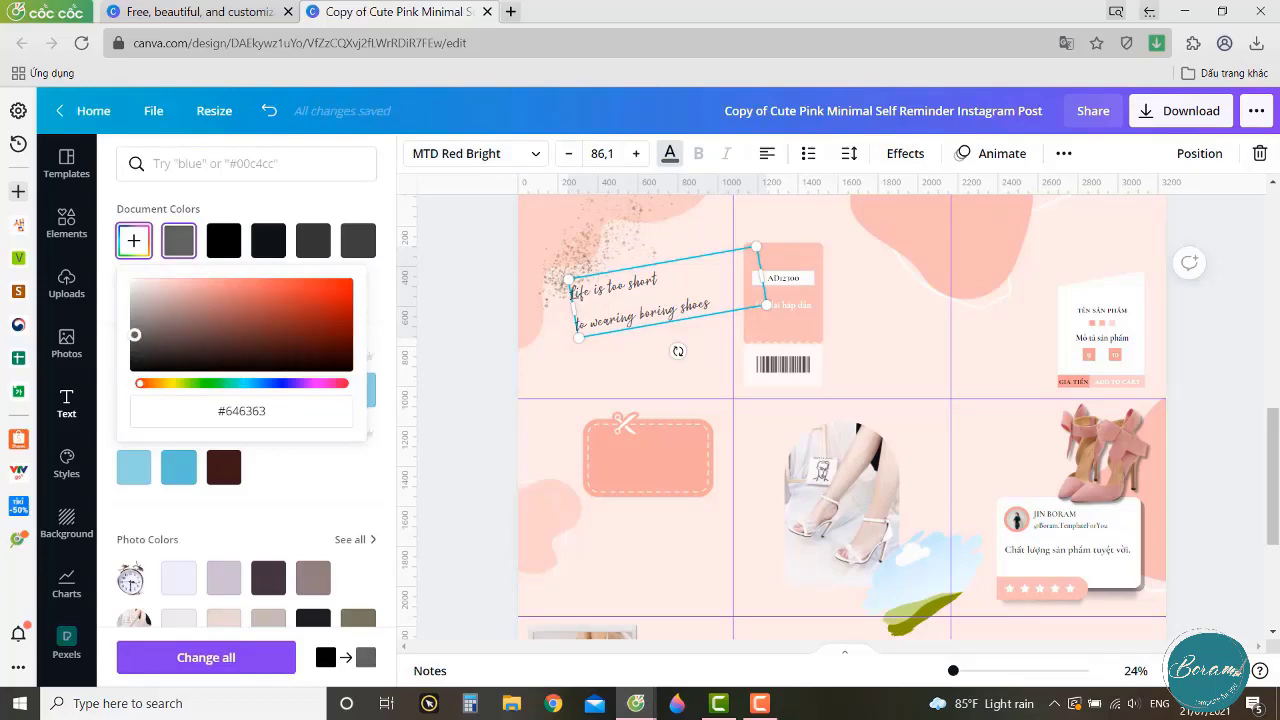
{"action": "left_click", "coordinate": [445, 342]}
Shrink the slogan slightly and place it in the lower-right corner of the top row's left tile.
{"action": "scroll", "coordinate": [655, 350], "scroll_direction": "up", "scroll_amount": 1}
{"action": "left_click_drag", "start_coordinate": [661, 385], "coordinate": [671, 443]}
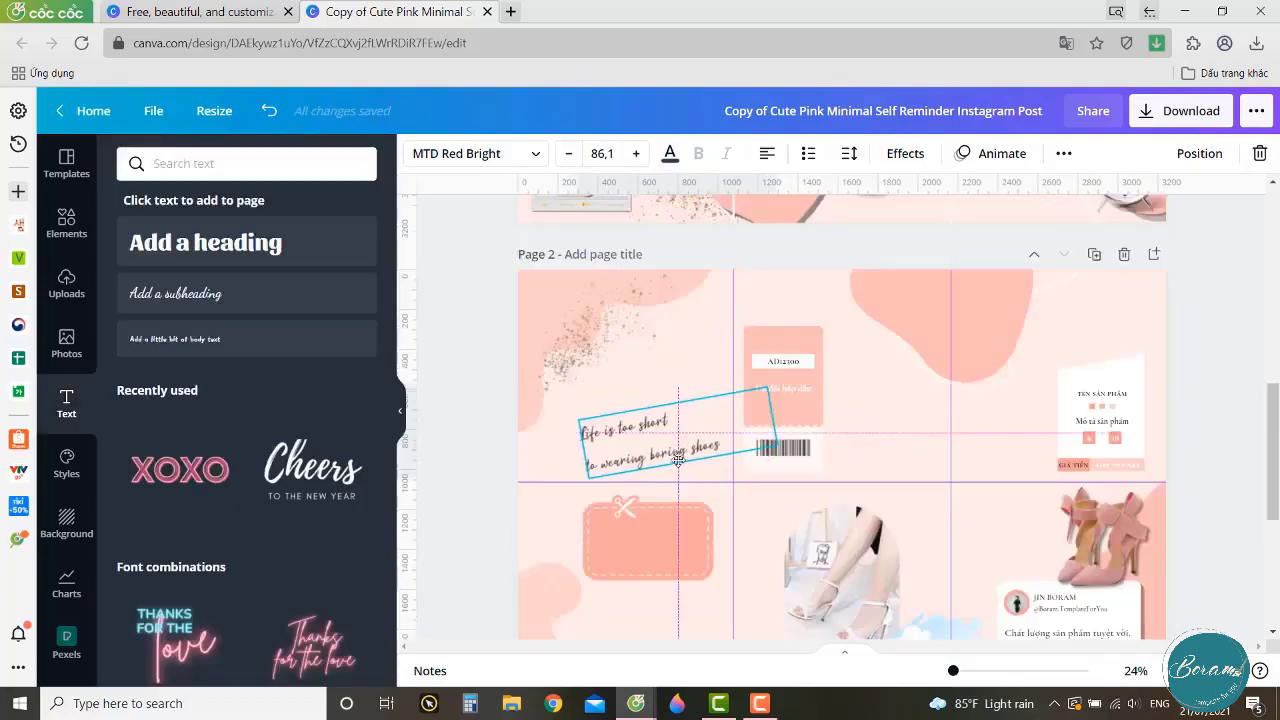
{"action": "left_click_drag", "start_coordinate": [765, 389], "coordinate": [736, 404]}
{"action": "left_click_drag", "start_coordinate": [663, 453], "coordinate": [685, 449]}
{"action": "left_click", "coordinate": [494, 451]}
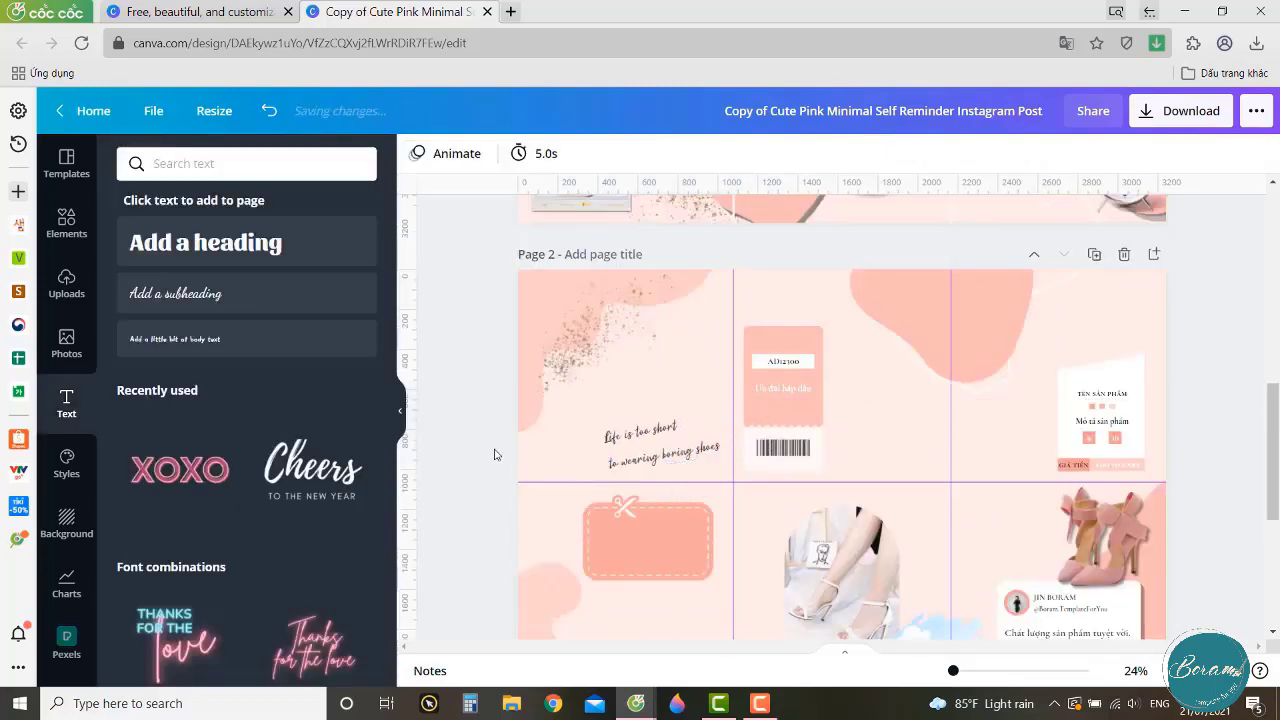
Search the elements for pink paint and fill the brush-stroke frame beside the arch photo with a pale pink paint texture.
{"action": "scroll", "coordinate": [494, 451], "scroll_direction": "down", "scroll_amount": 3}
{"action": "scroll", "coordinate": [494, 451], "scroll_direction": "up", "scroll_amount": 2}
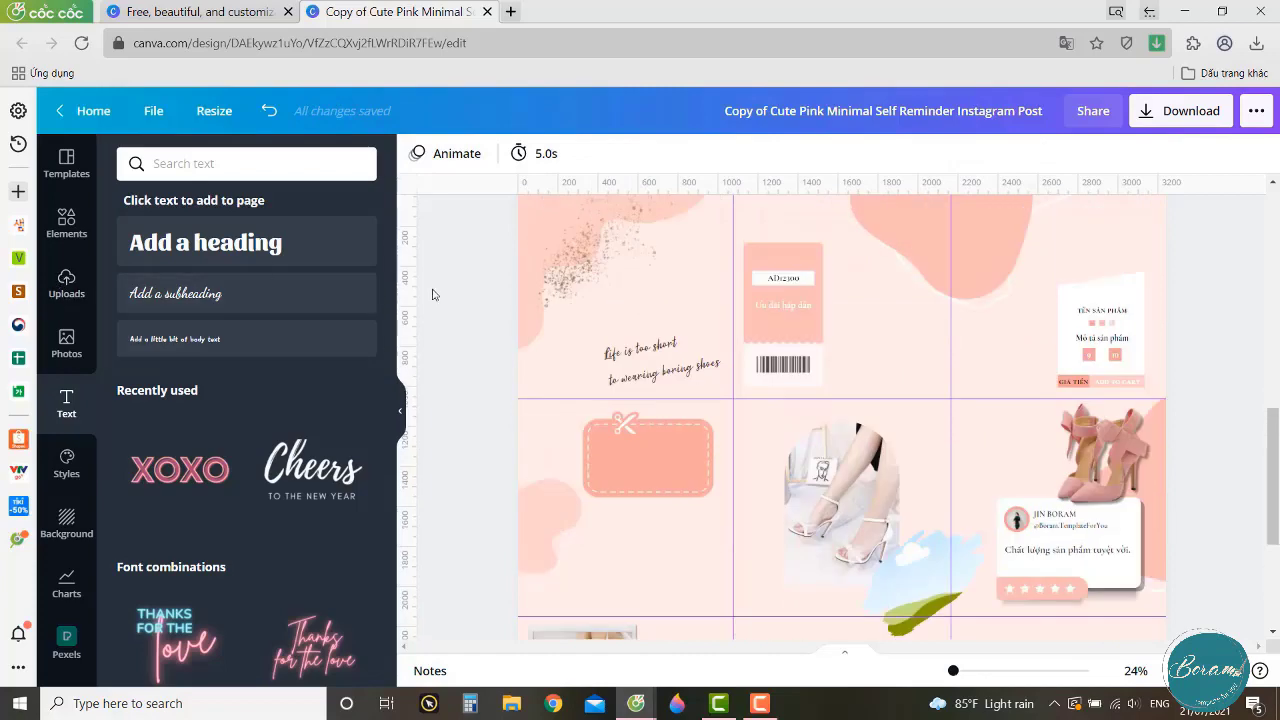
{"action": "scroll", "coordinate": [432, 294], "scroll_direction": "up", "scroll_amount": 5}
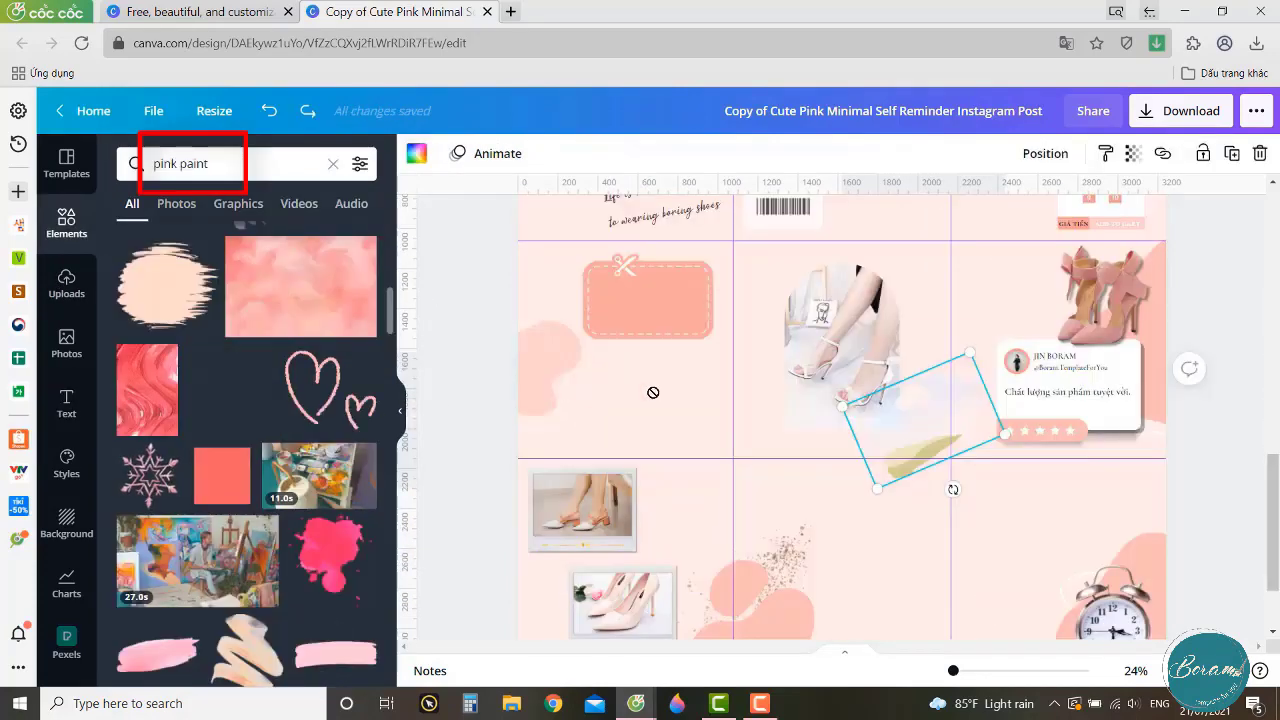
{"action": "left_click_drag", "start_coordinate": [912, 425], "coordinate": [914, 430]}
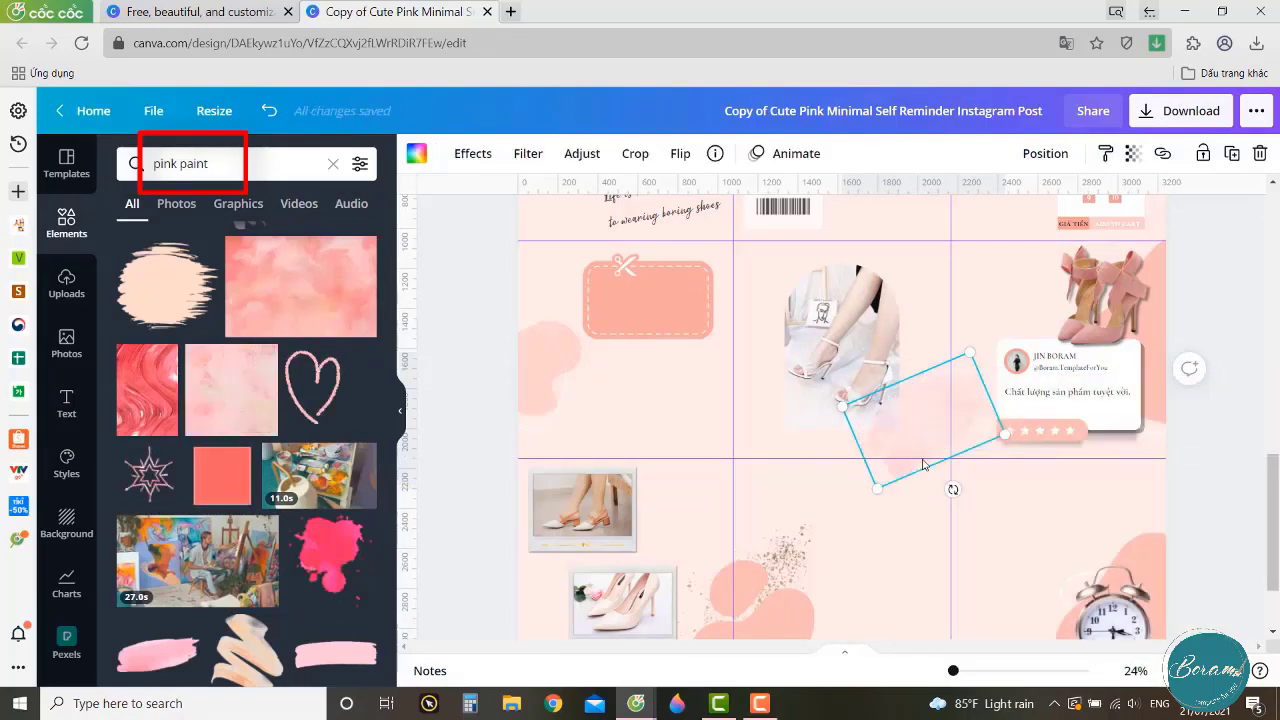
Set the transparency value of the brush stroke's pink paint texture to about 88.
{"action": "scroll", "coordinate": [287, 468], "scroll_direction": "down", "scroll_amount": 1}
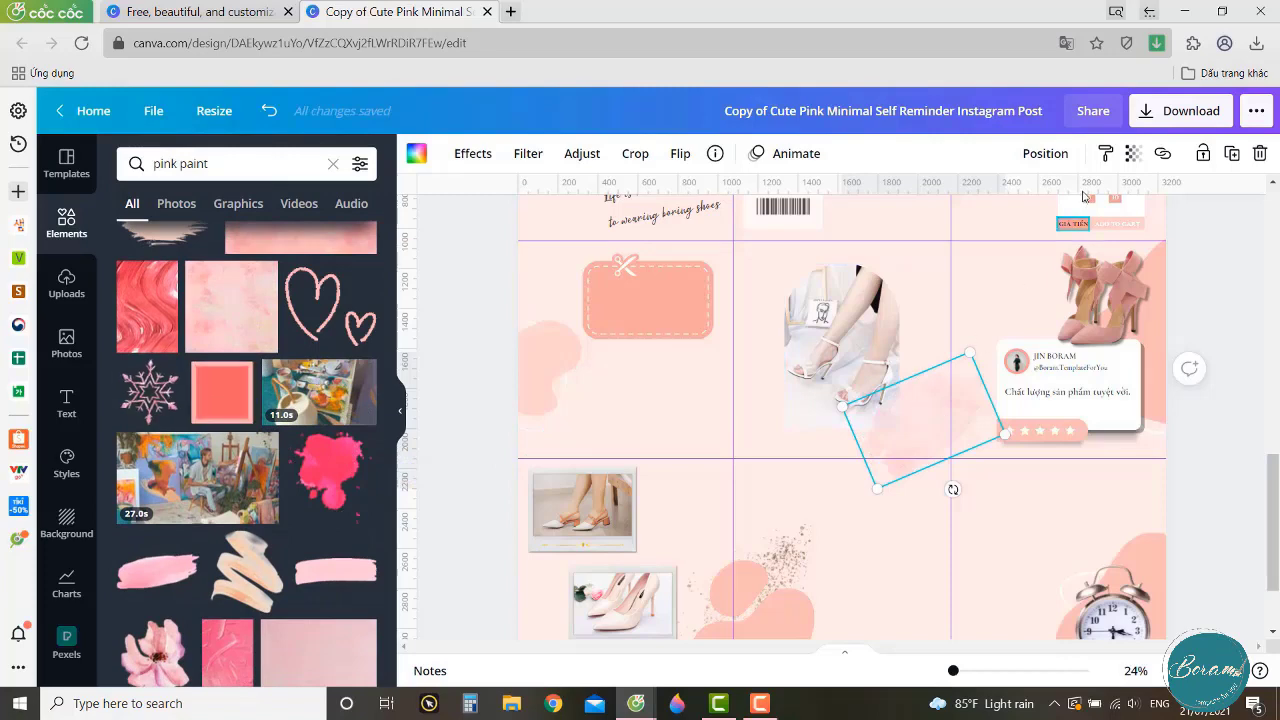
{"action": "left_click", "coordinate": [1134, 158]}
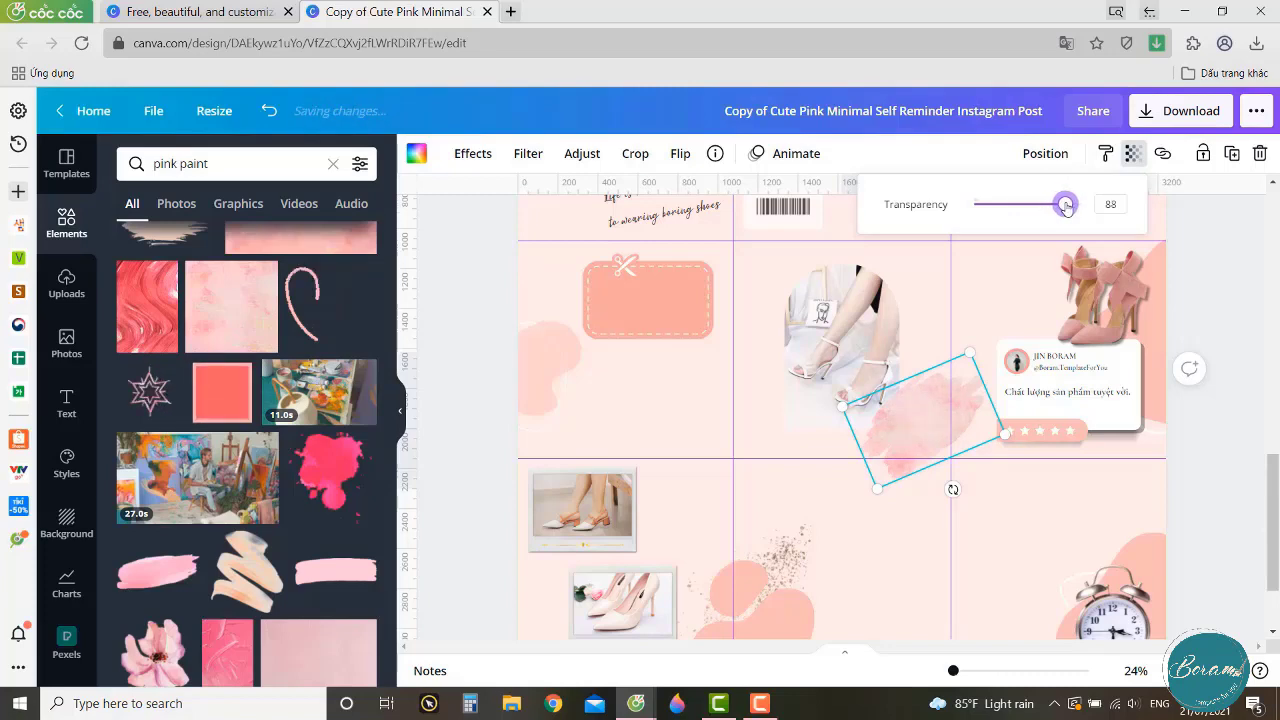
{"action": "left_click", "coordinate": [893, 545]}
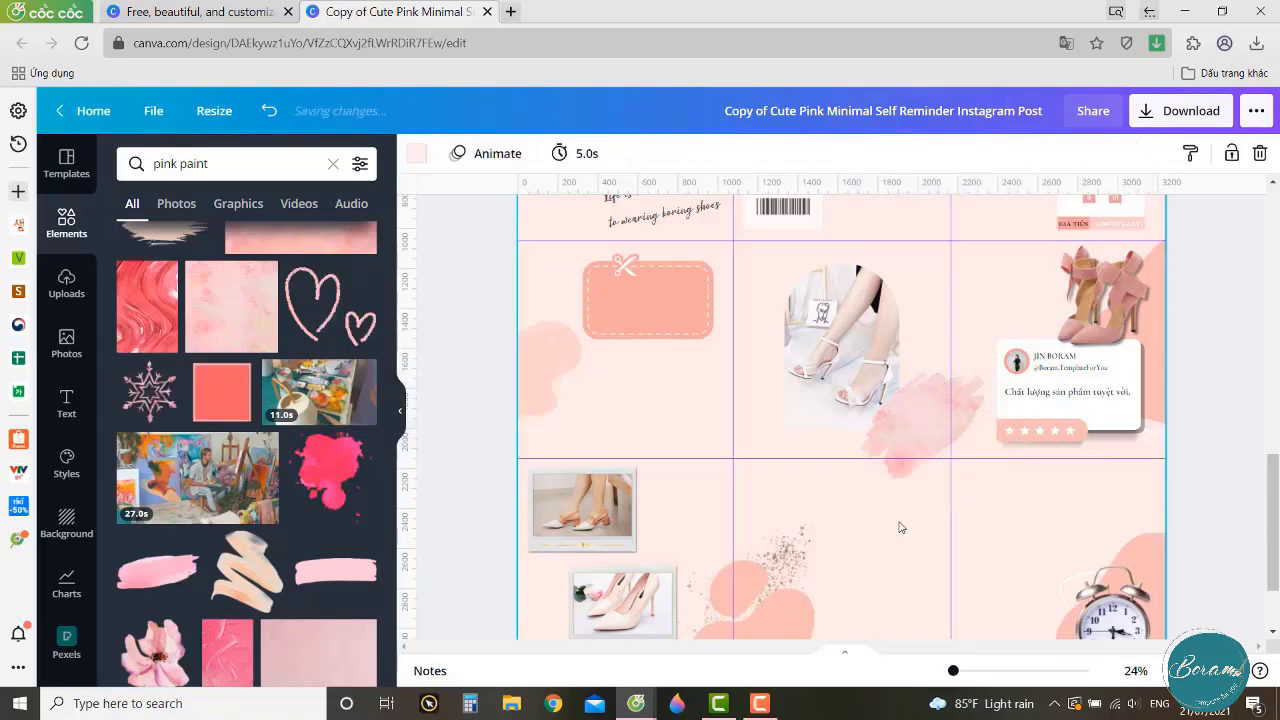
{"action": "scroll", "coordinate": [899, 527], "scroll_direction": "up", "scroll_amount": 6}
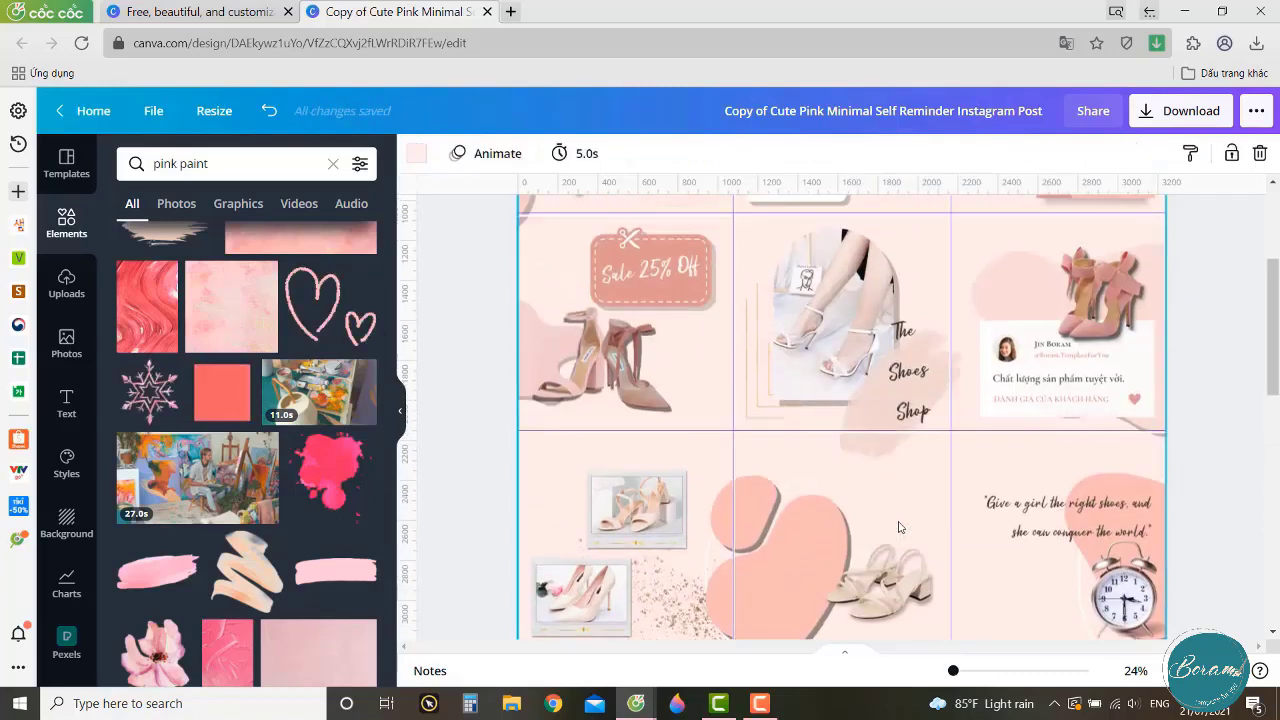
Search the elements for blob line and add a wavy yellow-orange gradient outline to the page.
{"action": "scroll", "coordinate": [899, 527], "scroll_direction": "down", "scroll_amount": 8}
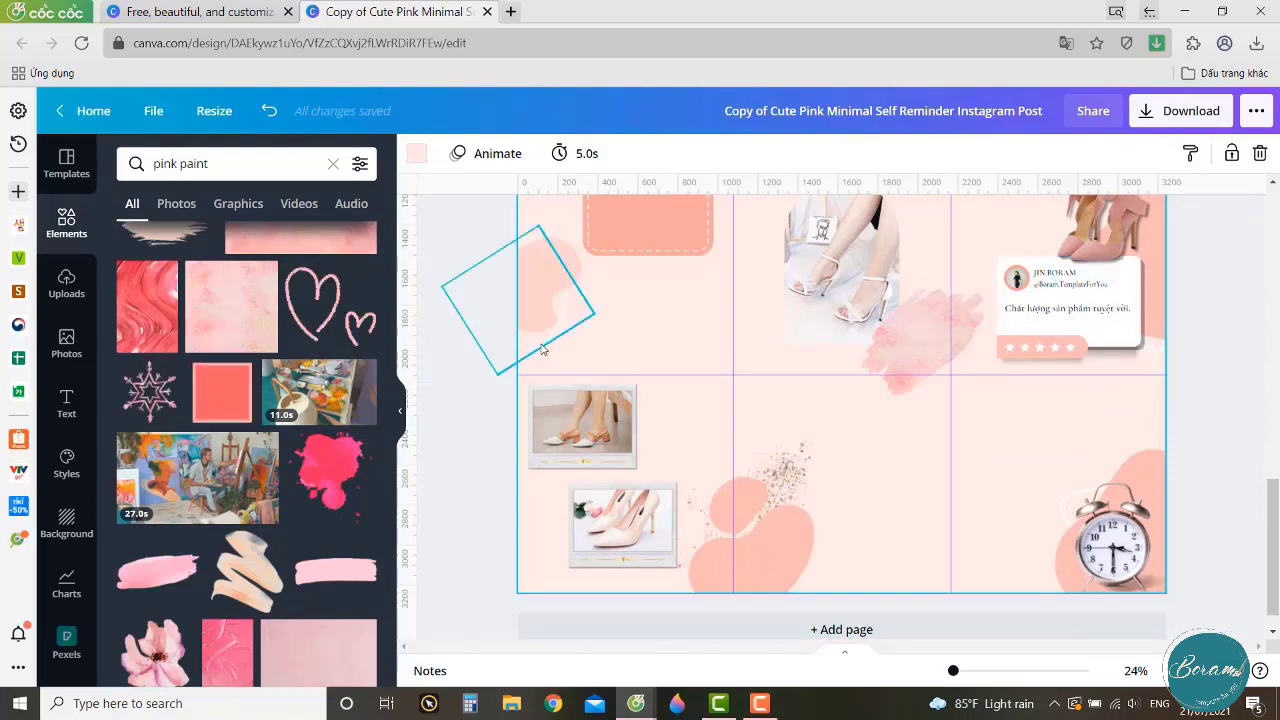
{"action": "left_click", "coordinate": [542, 348]}
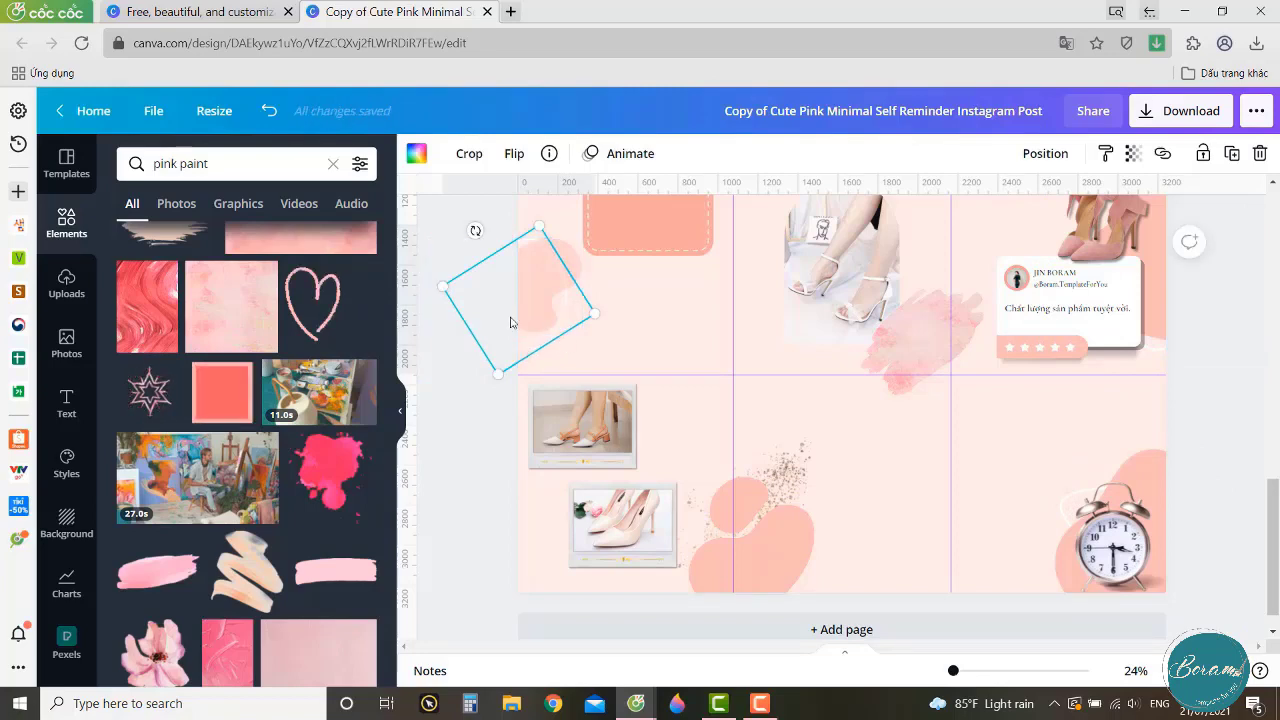
{"action": "left_click", "coordinate": [333, 165]}
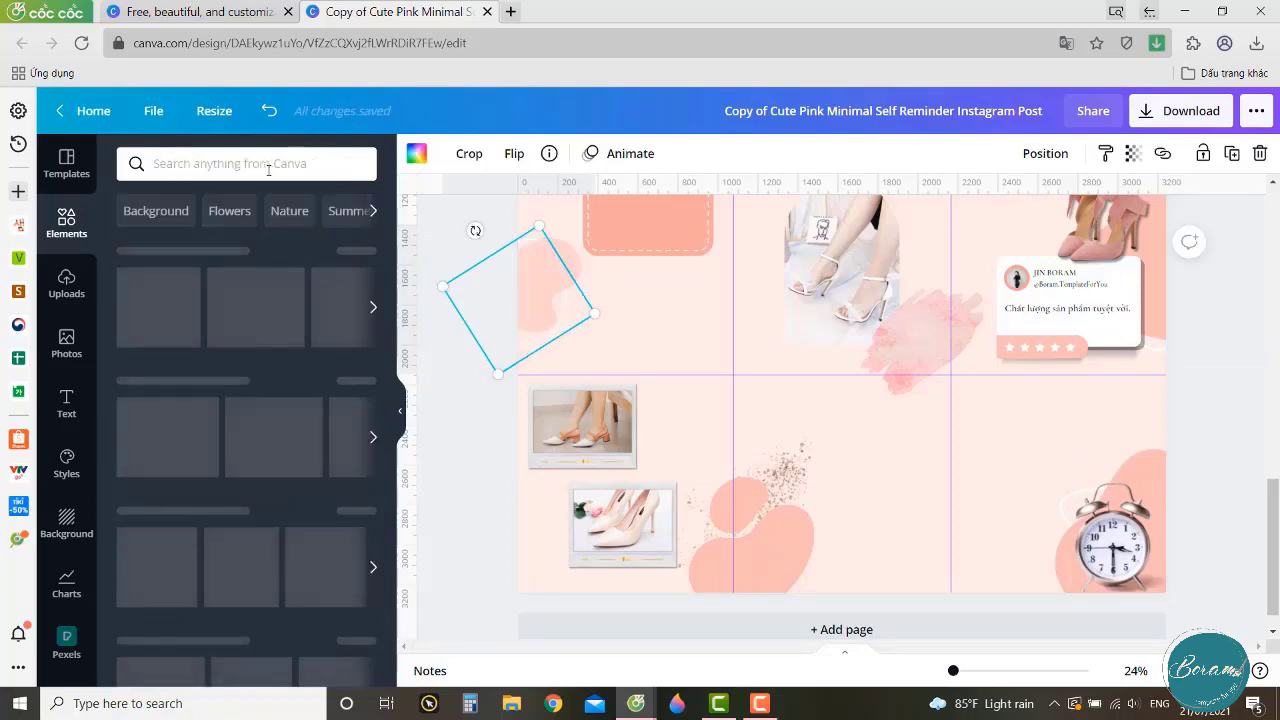
{"action": "type", "text": "blob line"}
{"action": "key", "text": "Return"}
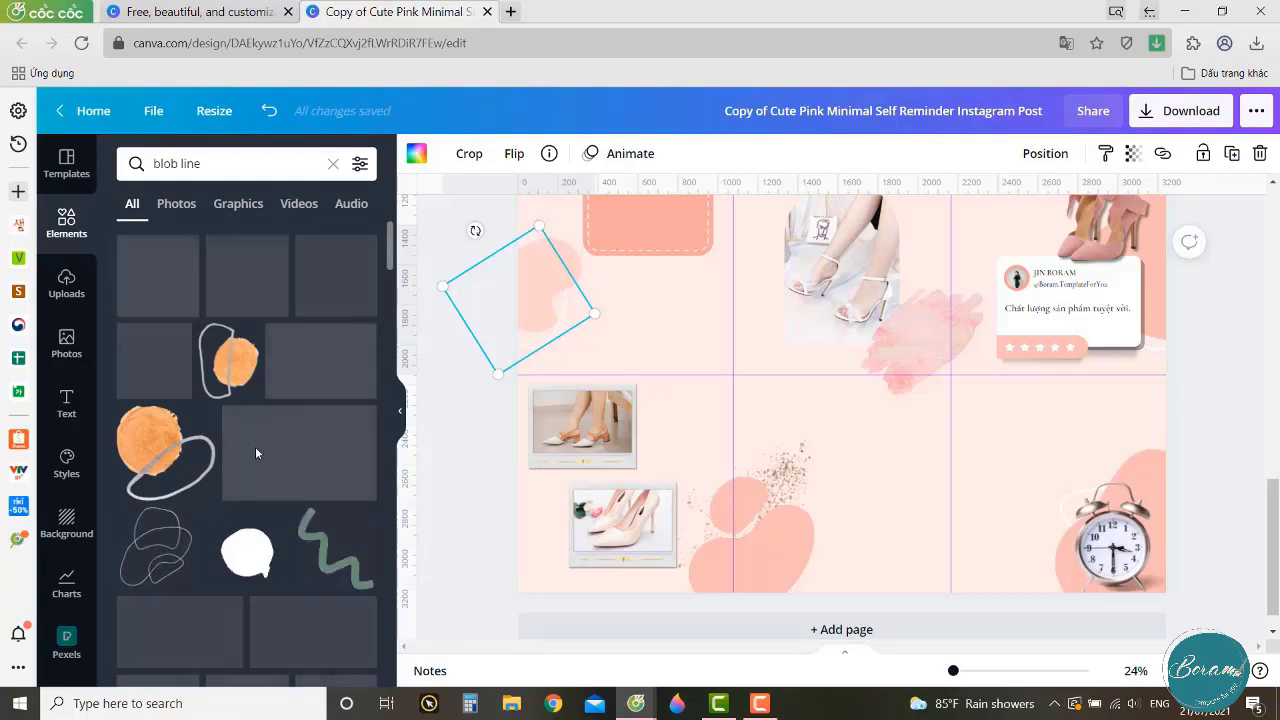
{"action": "scroll", "coordinate": [253, 455], "scroll_direction": "down", "scroll_amount": 3}
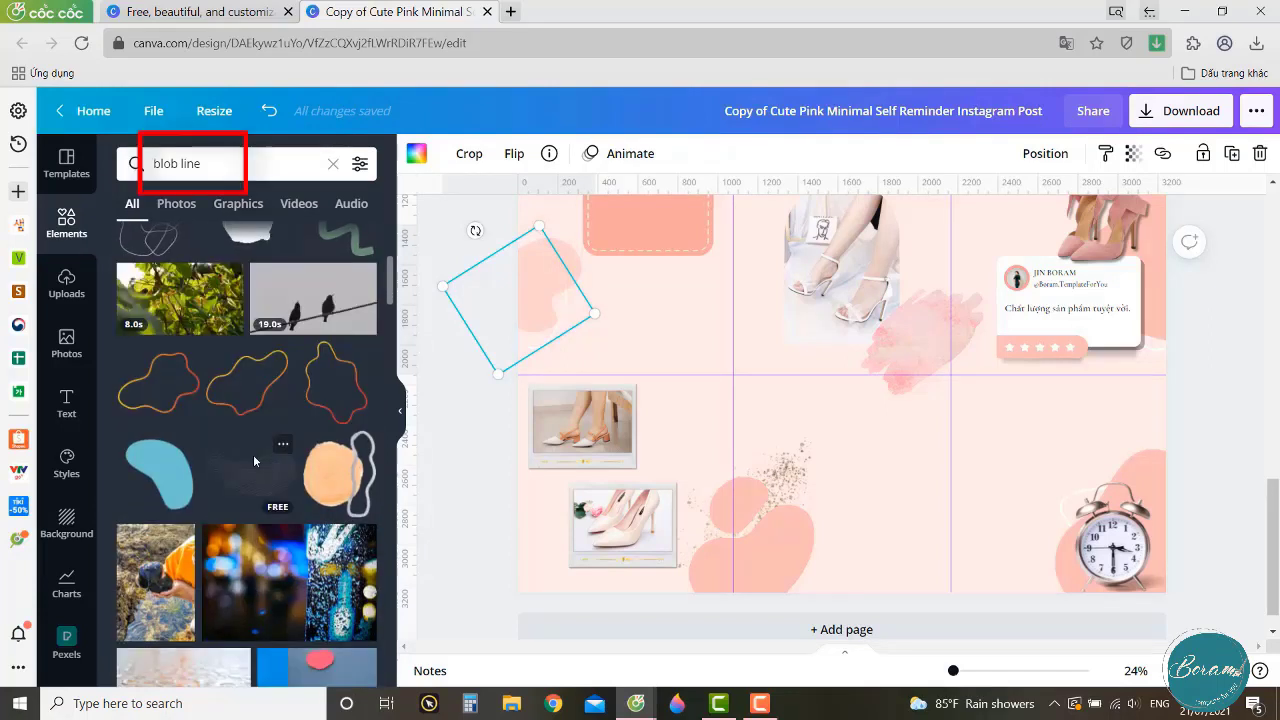
{"action": "left_click", "coordinate": [168, 398]}
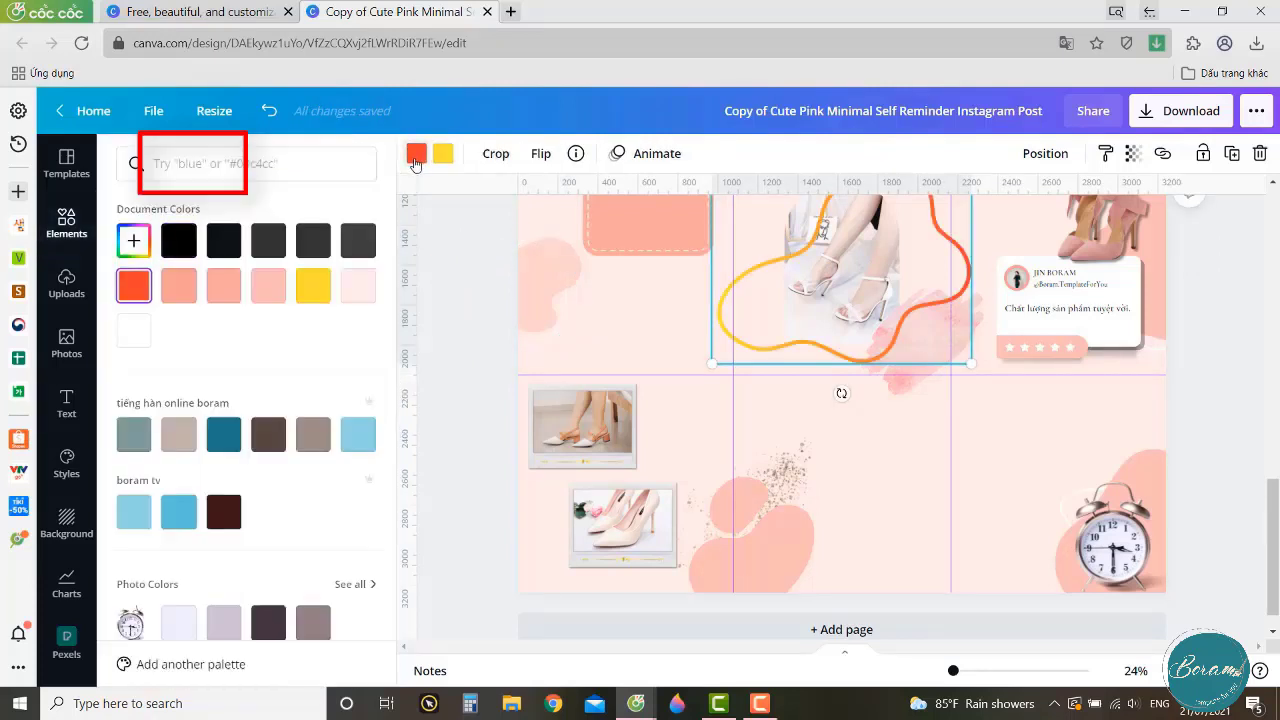
Recolor both gradient colors of the blob outline to white and move the outline down to the bottom row's middle tile.
{"action": "left_click", "coordinate": [211, 293]}
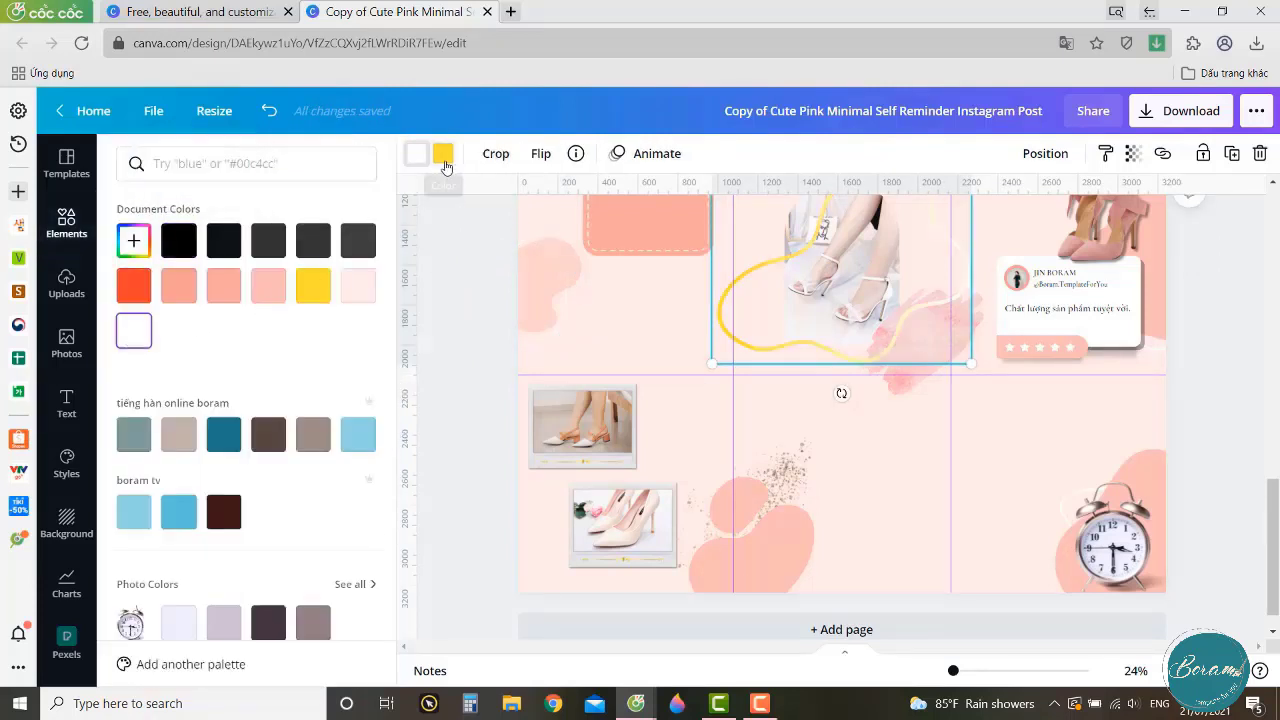
{"action": "left_click", "coordinate": [444, 160]}
{"action": "left_click", "coordinate": [266, 292]}
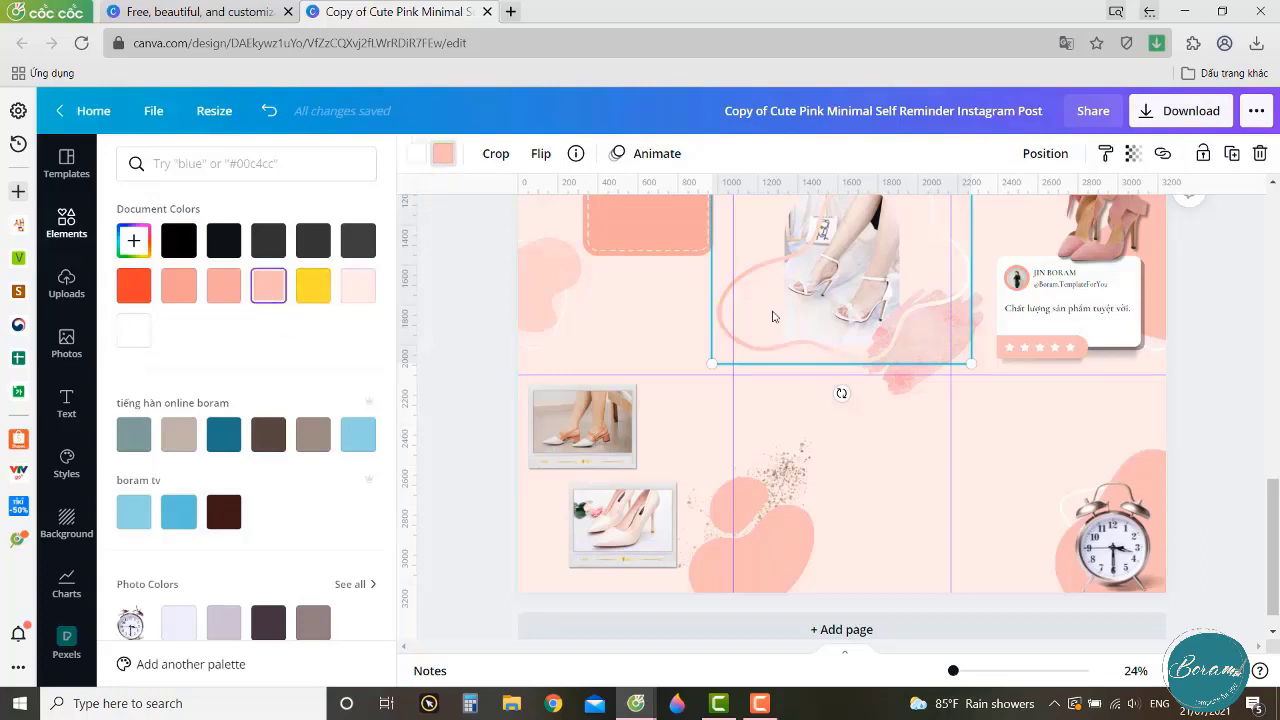
{"action": "left_click_drag", "start_coordinate": [779, 345], "coordinate": [779, 545]}
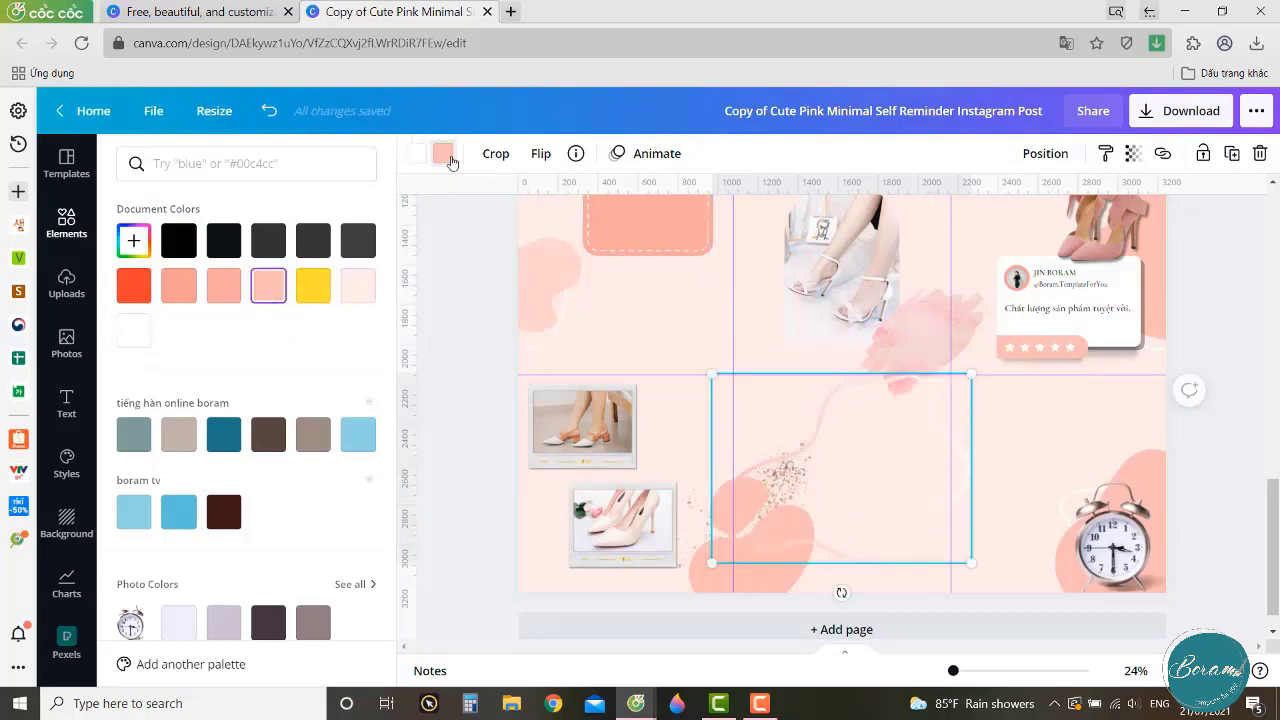
{"action": "left_click", "coordinate": [312, 285]}
Shrink the white outline and place it over the large pink blob at the bottom edge between the first two tiles.
{"action": "mouse_move", "coordinate": [971, 376]}
{"action": "left_mouse_down"}
{"action": "mouse_move", "coordinate": [812, 467]}
{"action": "mouse_move", "coordinate": [852, 459]}
{"action": "left_mouse_up"}
{"action": "left_click_drag", "start_coordinate": [829, 526], "coordinate": [803, 580]}
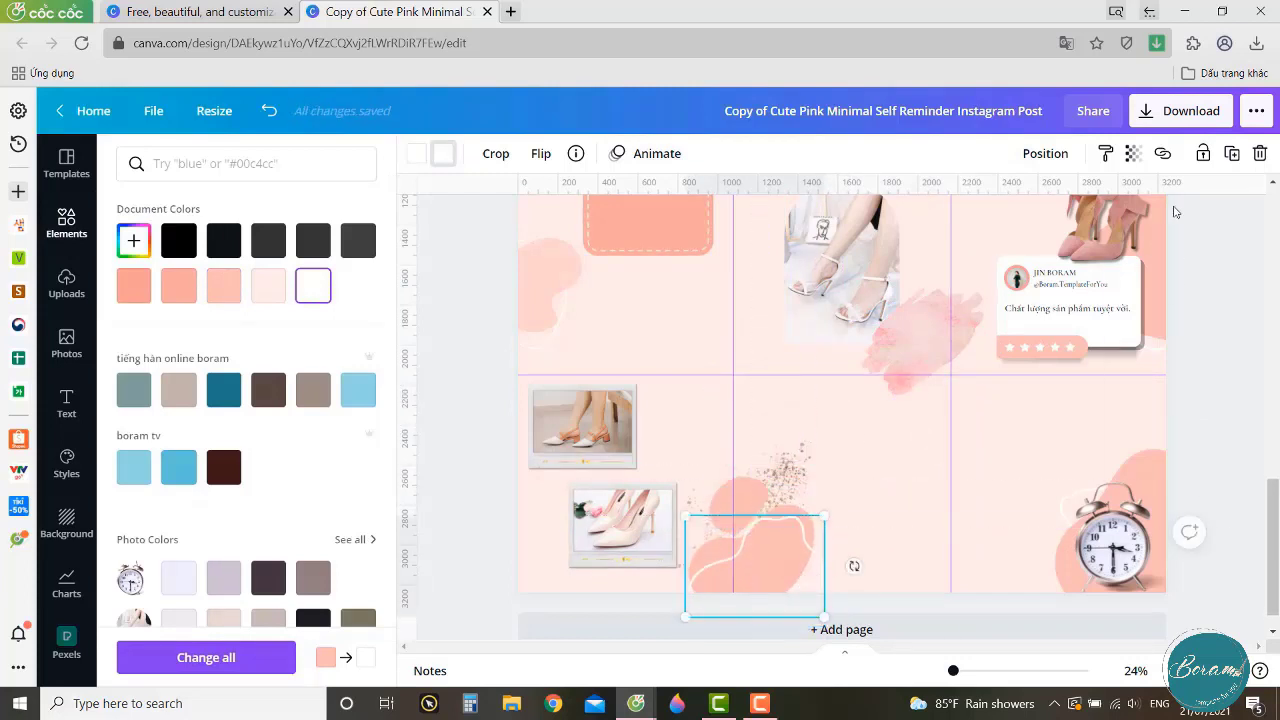
{"action": "left_click", "coordinate": [1060, 160]}
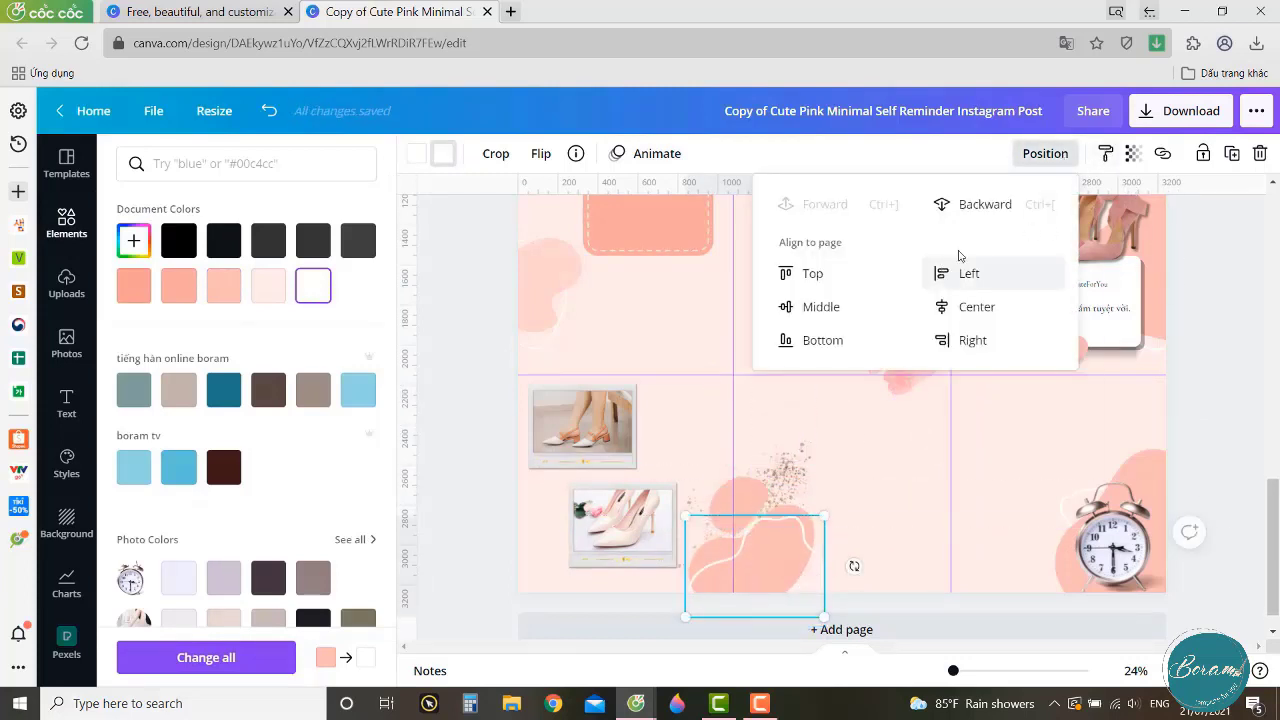
{"action": "left_click", "coordinate": [826, 566]}
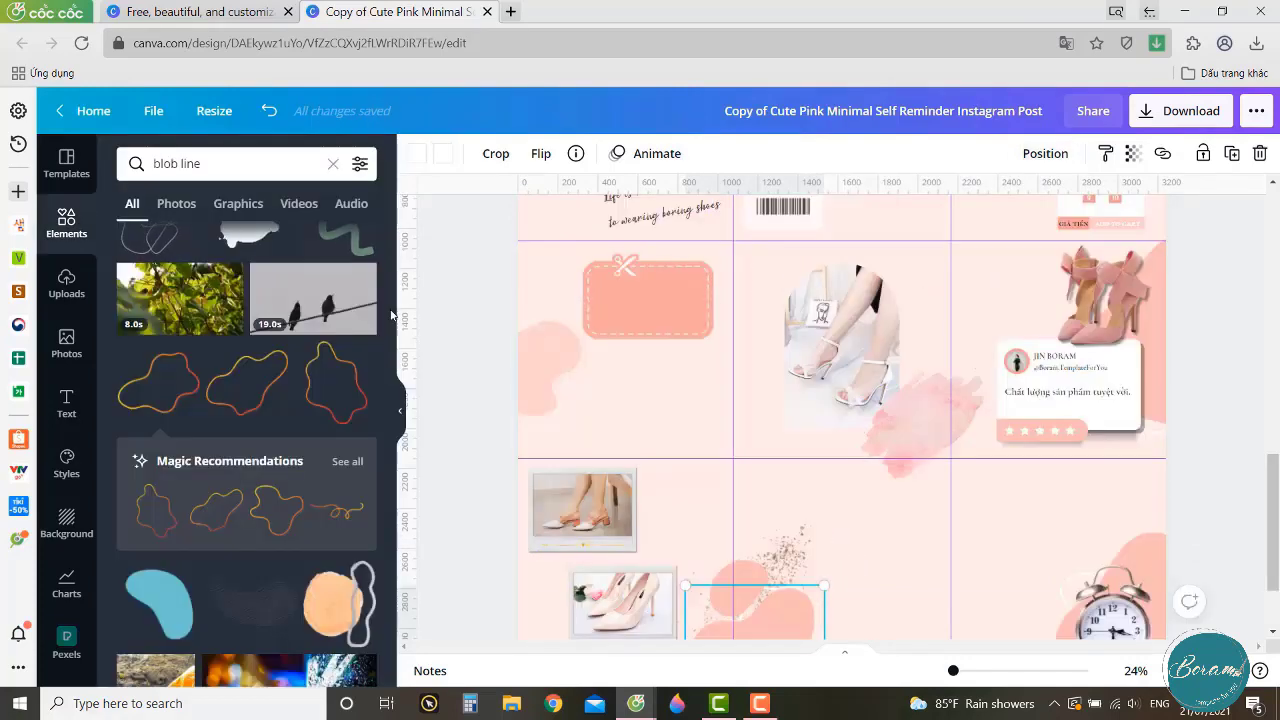
Place the duplicated slogan beside the arch photo and replace its text with "The Shoes Shop", one word per line.
{"action": "left_click", "coordinate": [690, 215]}
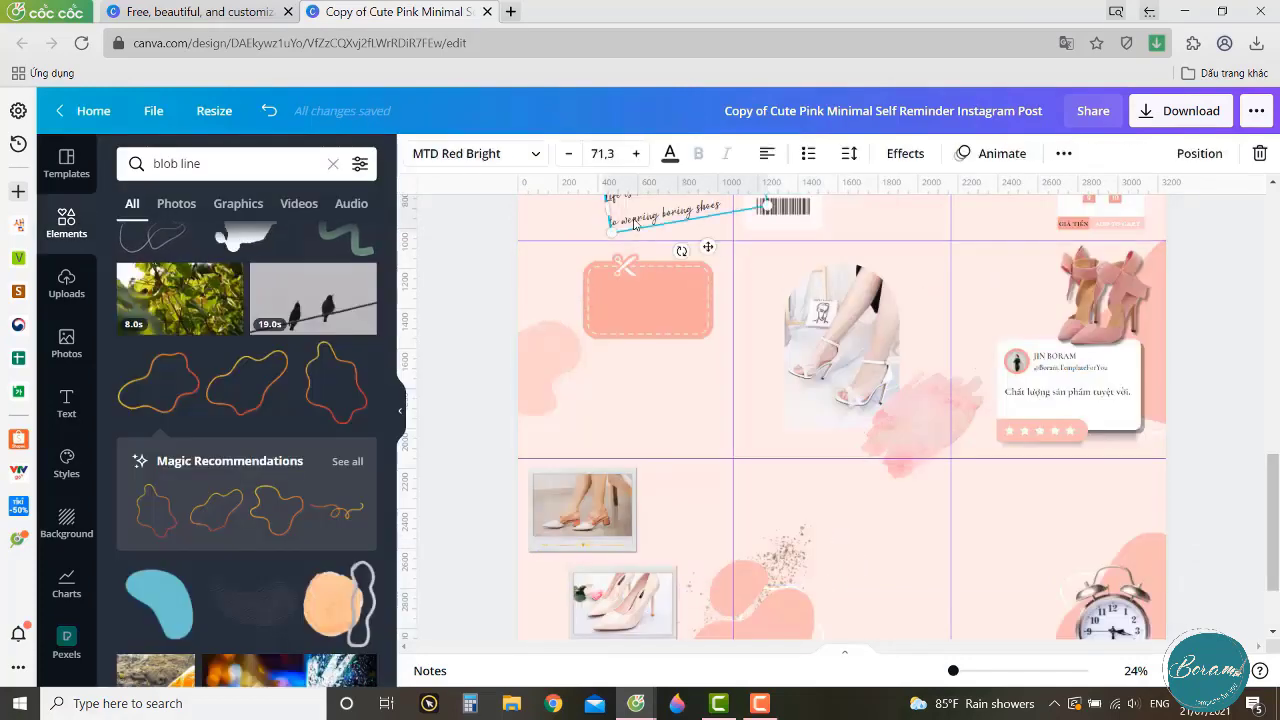
{"action": "left_click_drag", "start_coordinate": [708, 246], "coordinate": [905, 420]}
{"action": "double_click", "coordinate": [911, 421]}
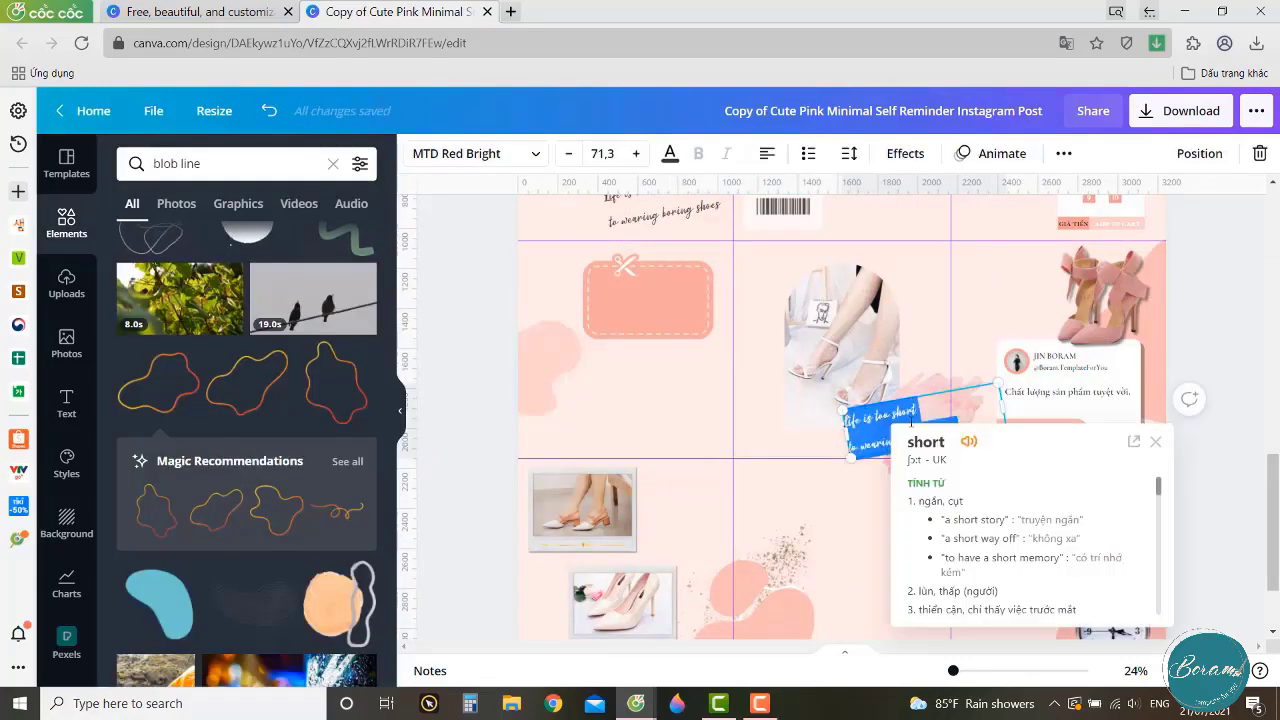
{"action": "key", "text": "ctrl+v"}
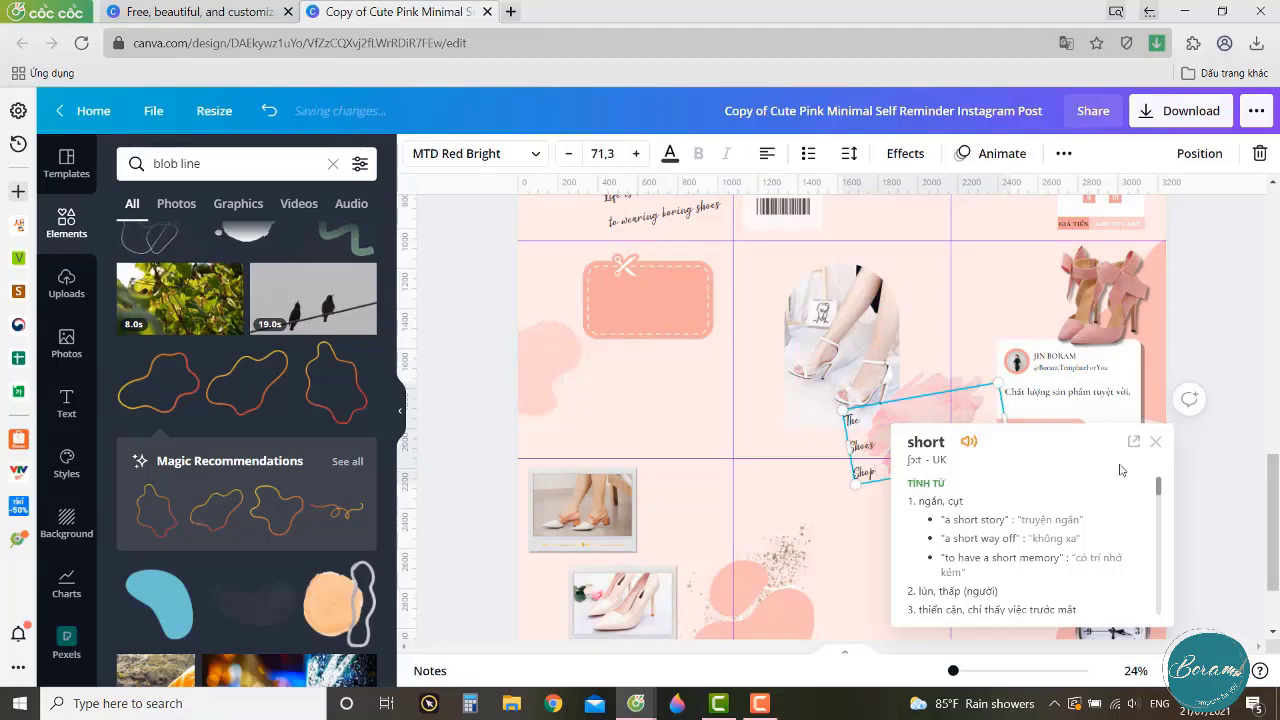
{"action": "left_click", "coordinate": [1155, 442]}
Enlarge "The Shoes Shop" to font size 136, narrow its text box, straighten it and place it over the pink brush stroke.
{"action": "left_click_drag", "start_coordinate": [1010, 458], "coordinate": [1153, 531]}
{"action": "left_click_drag", "start_coordinate": [1147, 429], "coordinate": [926, 469]}
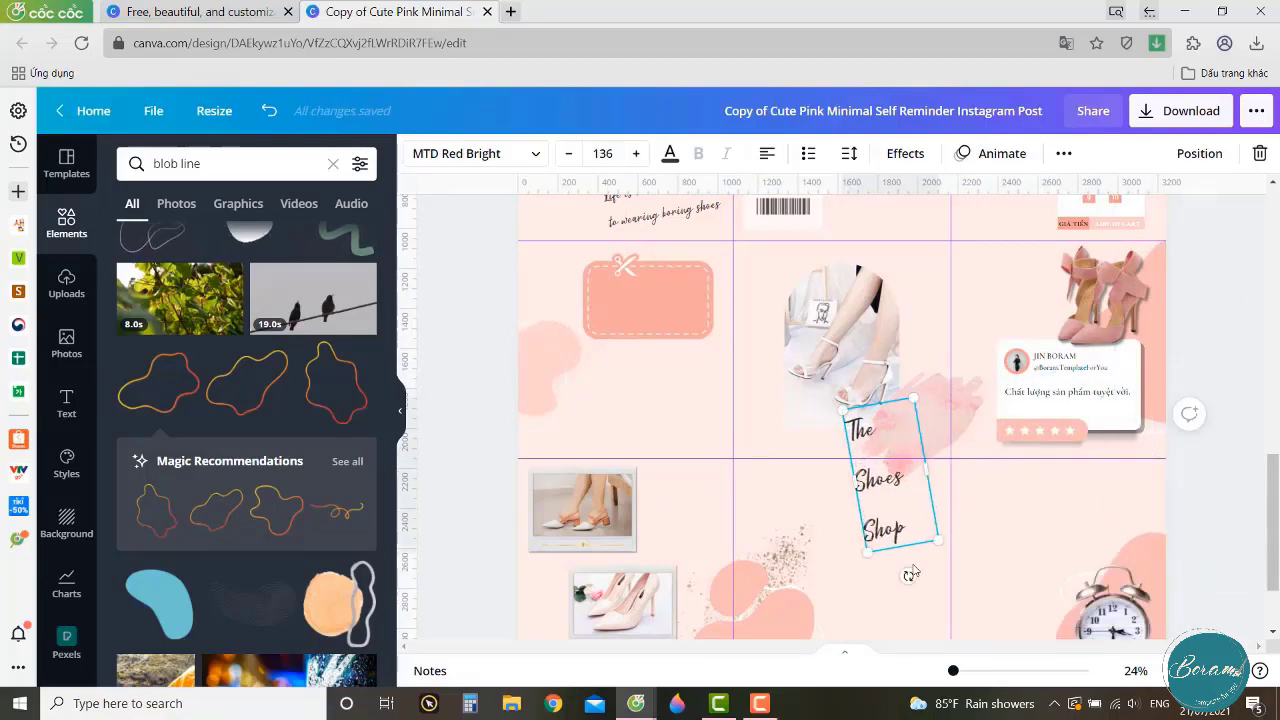
{"action": "left_click_drag", "start_coordinate": [911, 573], "coordinate": [903, 577]}
{"action": "mouse_move", "coordinate": [899, 483]}
{"action": "left_mouse_down"}
{"action": "mouse_move", "coordinate": [930, 389]}
{"action": "mouse_move", "coordinate": [920, 481]}
{"action": "left_mouse_up"}
Tighten the line spacing of the "The Shoes Shop" text.
{"action": "left_click", "coordinate": [921, 391]}
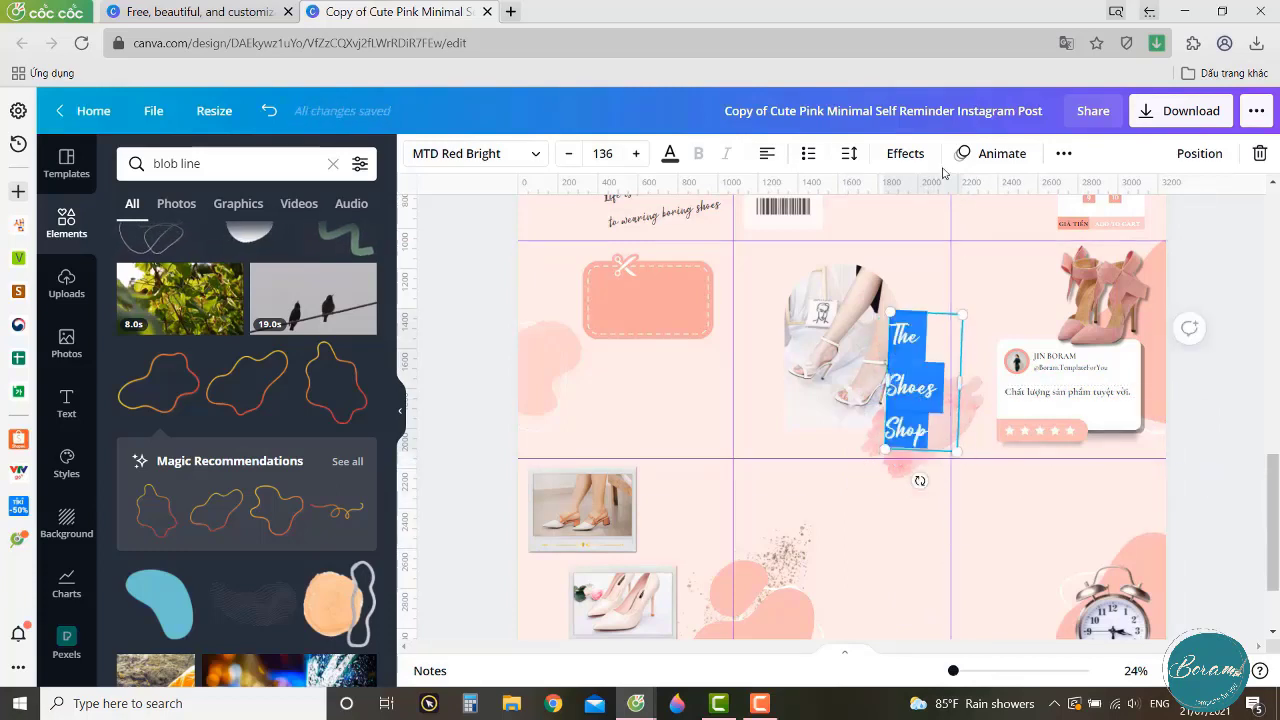
{"action": "left_click", "coordinate": [850, 154]}
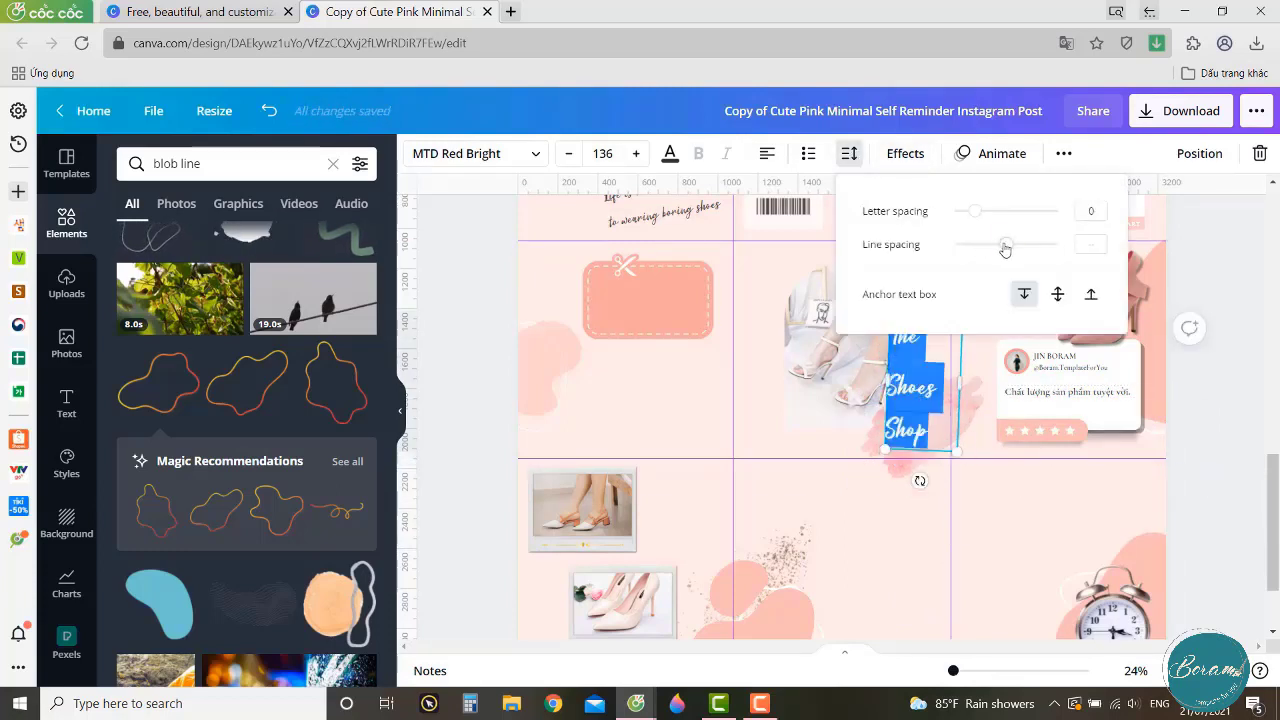
{"action": "left_click_drag", "start_coordinate": [1005, 249], "coordinate": [988, 251]}
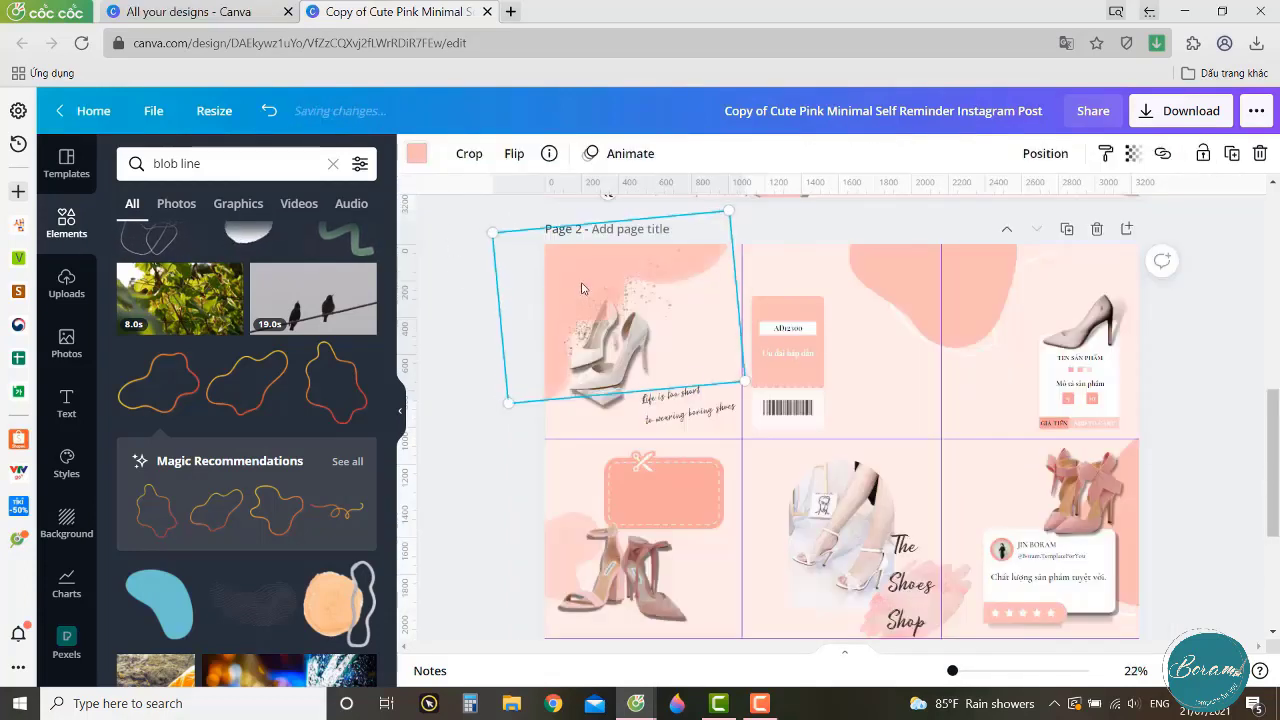
Offset the duplicate blob in the top row's left tile slightly from the original and recolor it black.
{"action": "left_click_drag", "start_coordinate": [583, 289], "coordinate": [585, 285]}
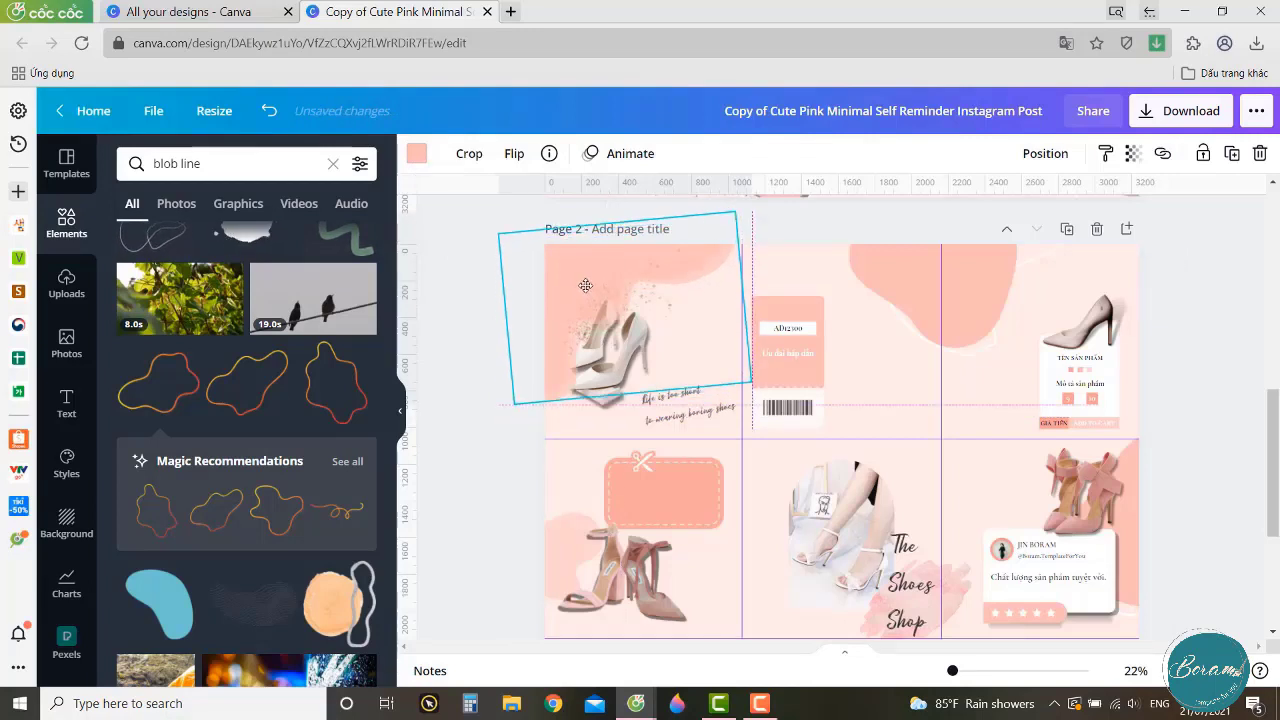
{"action": "left_click", "coordinate": [1045, 155]}
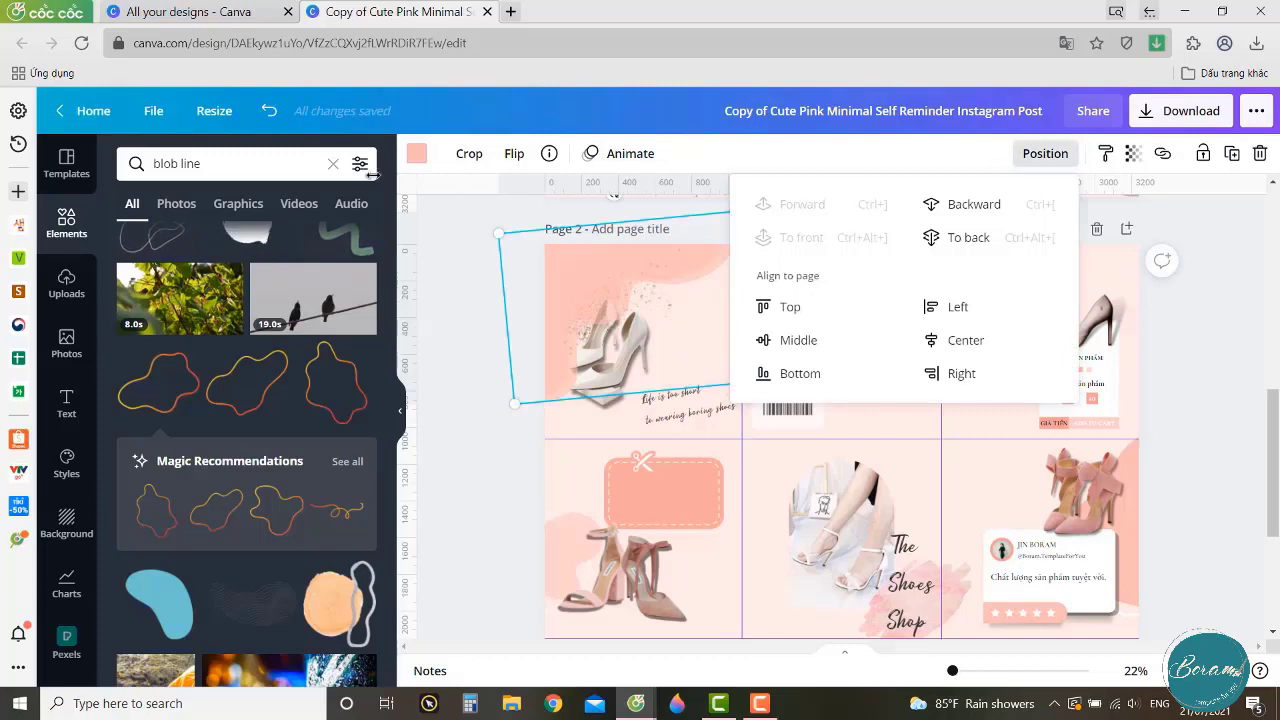
{"action": "left_click", "coordinate": [412, 157]}
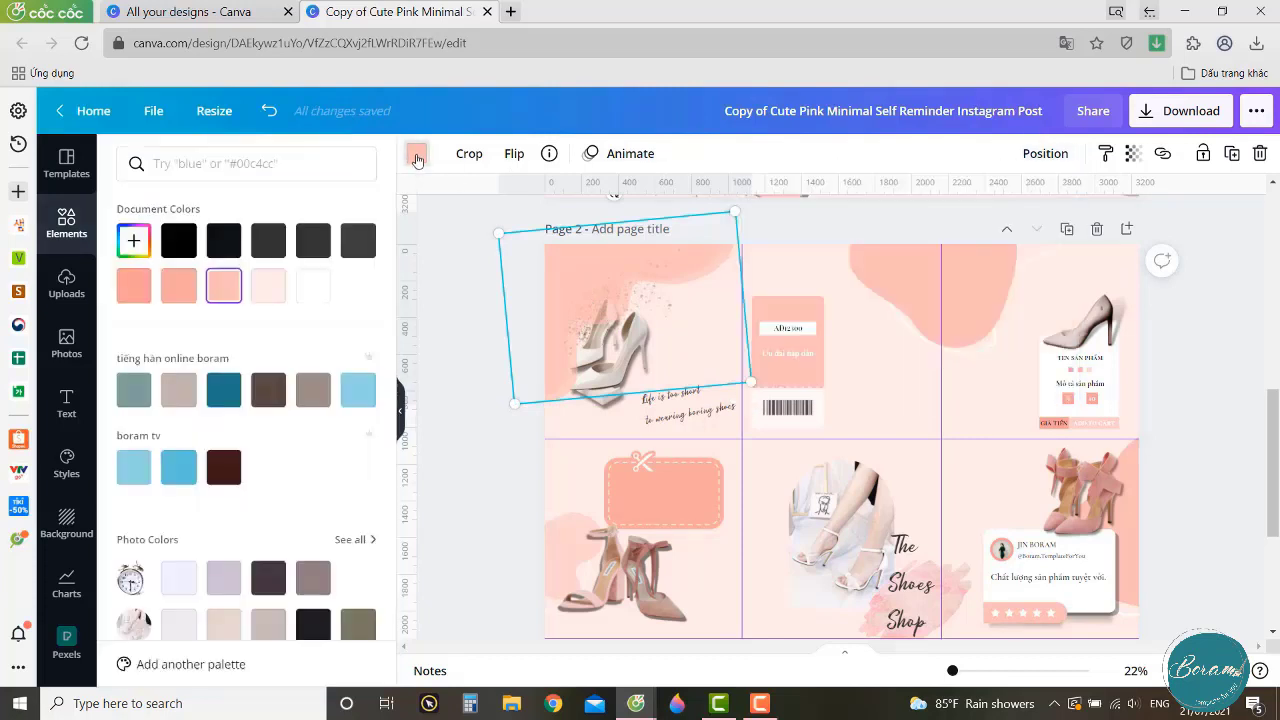
{"action": "left_click", "coordinate": [178, 242]}
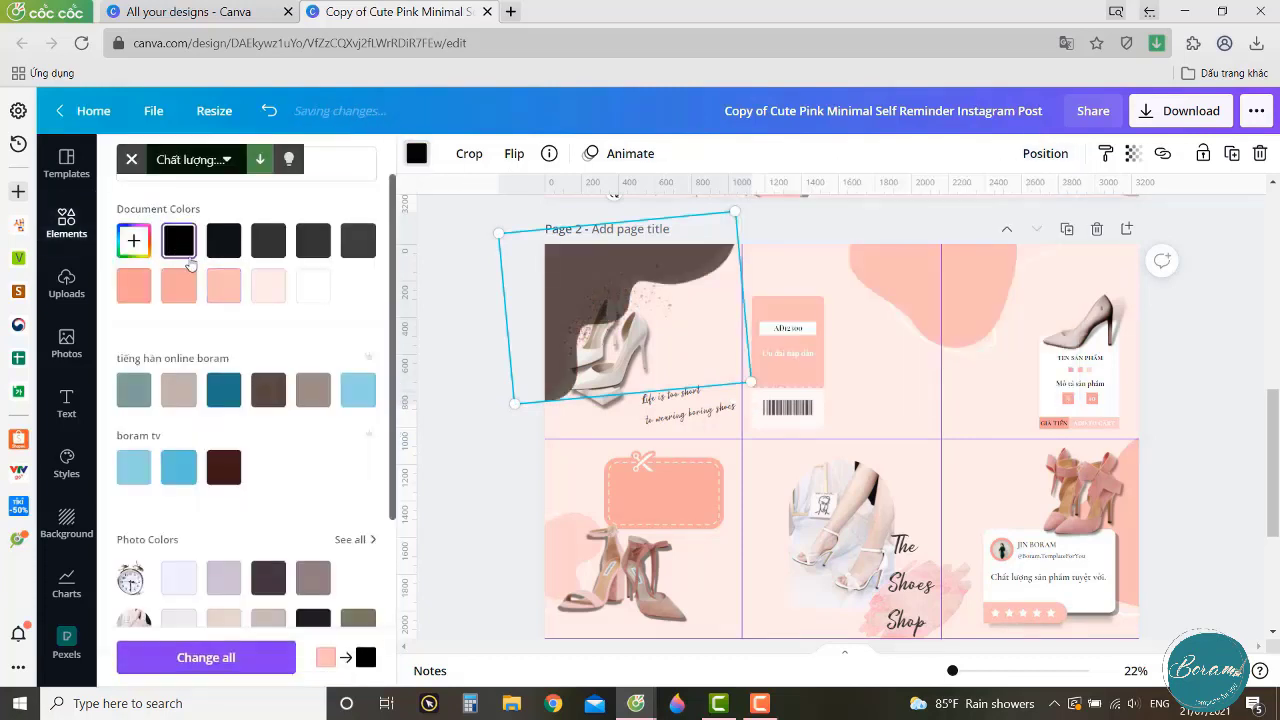
Send the black blob behind the pink blob and lower its transparency value so it forms a soft shadow.
{"action": "left_click", "coordinate": [1050, 155]}
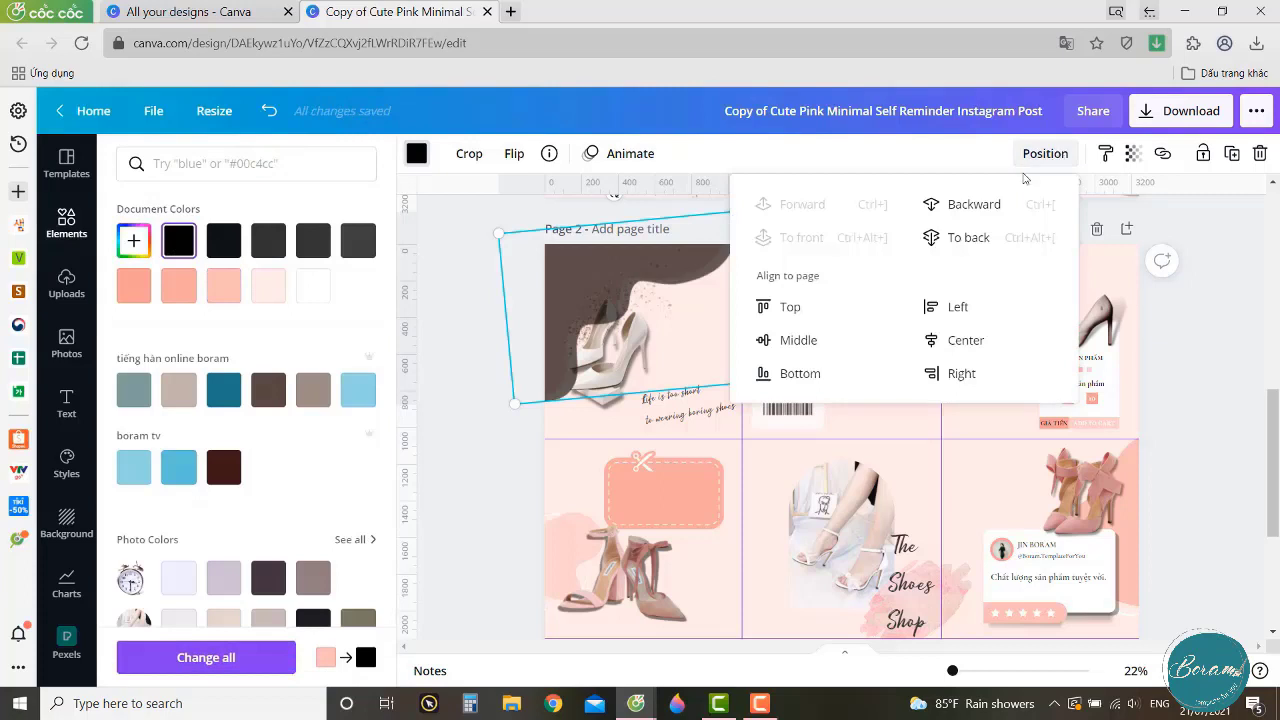
{"action": "left_click", "coordinate": [962, 207]}
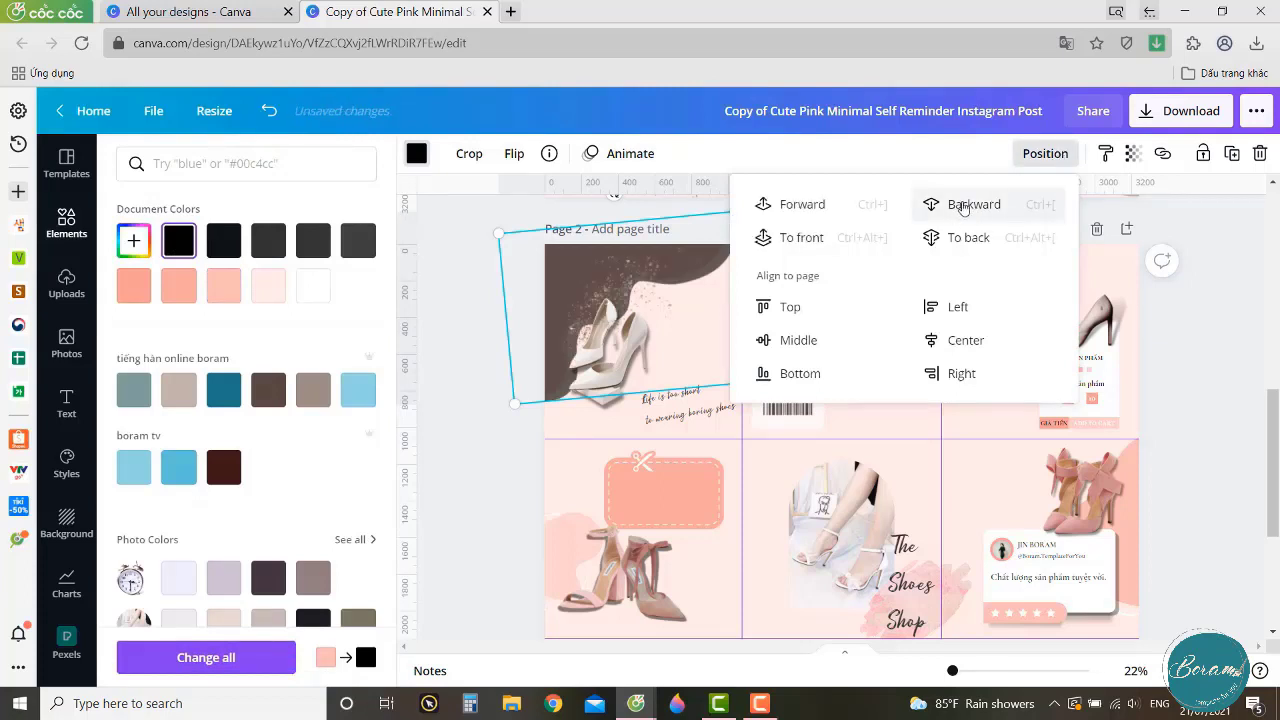
{"action": "left_click", "coordinate": [962, 206]}
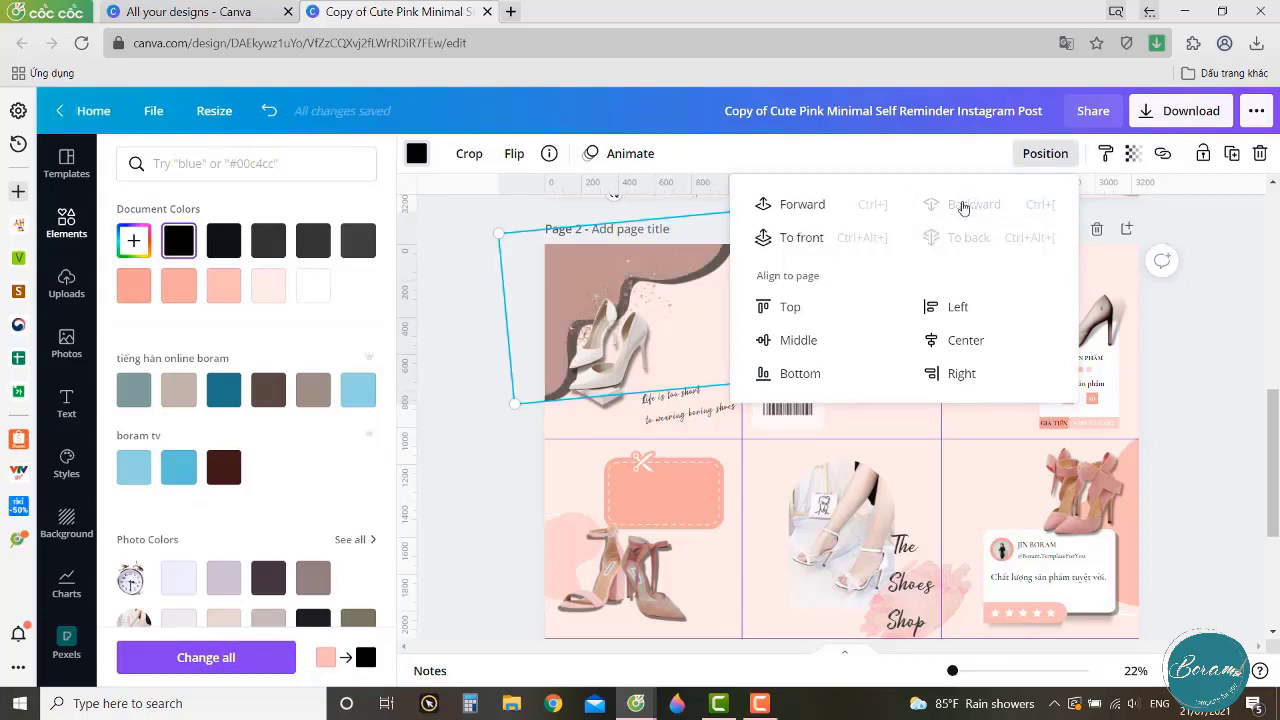
{"action": "left_click", "coordinate": [1133, 153]}
{"action": "left_click_drag", "start_coordinate": [1074, 204], "coordinate": [1001, 212]}
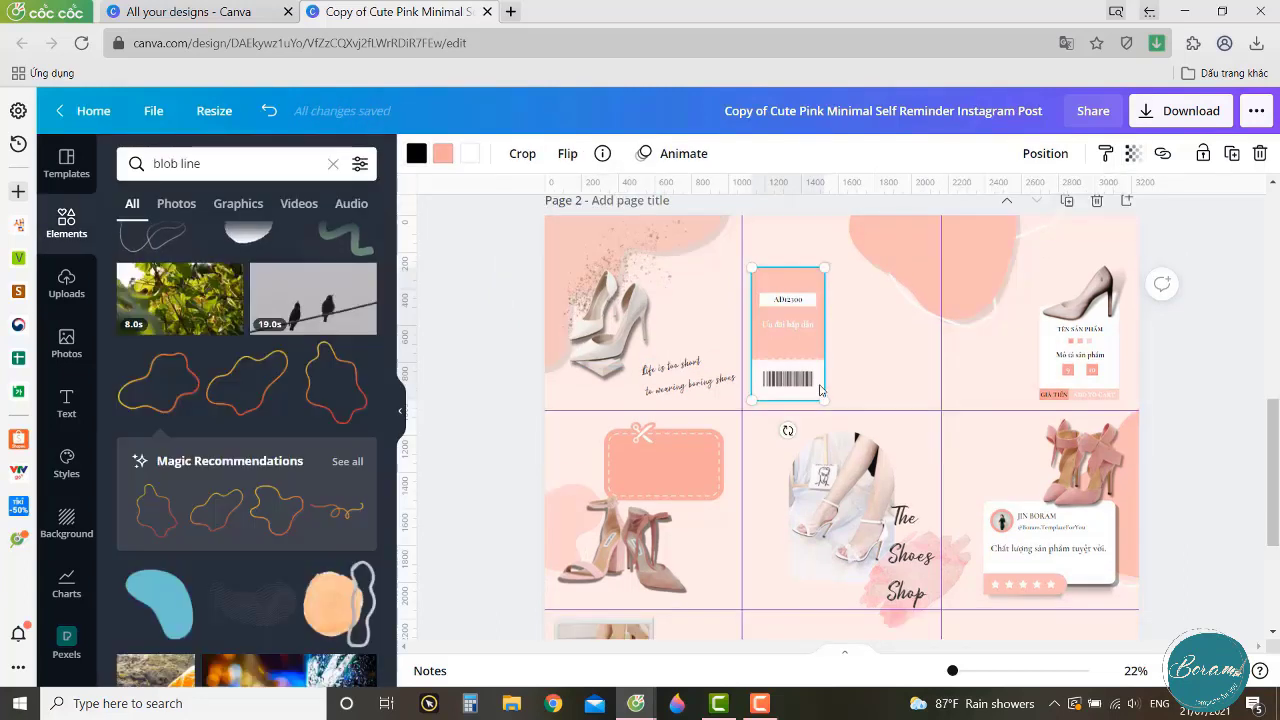
Duplicate the barcode voucher card in the top middle tile and recolor the copy's pink and white parts black.
{"action": "key", "text": "ctrl+d"}
{"action": "left_click", "coordinate": [473, 157]}
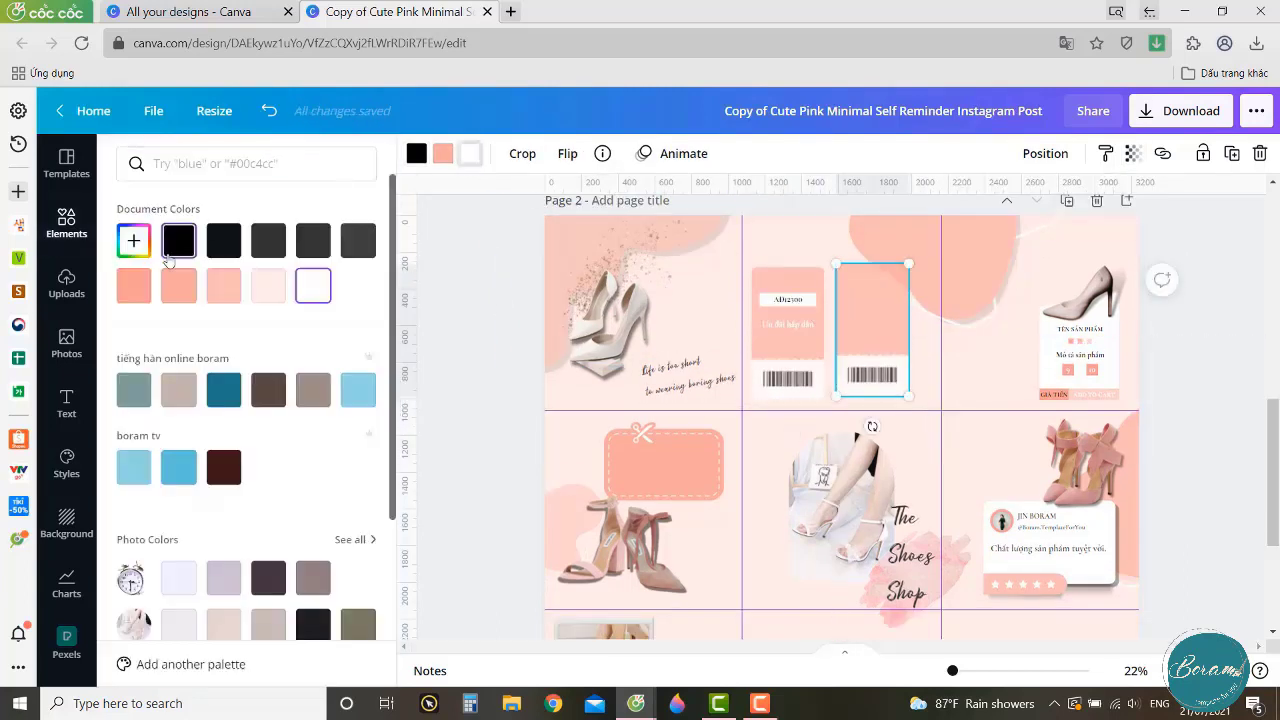
{"action": "left_click", "coordinate": [179, 243]}
{"action": "left_click", "coordinate": [446, 157]}
{"action": "left_click", "coordinate": [187, 243]}
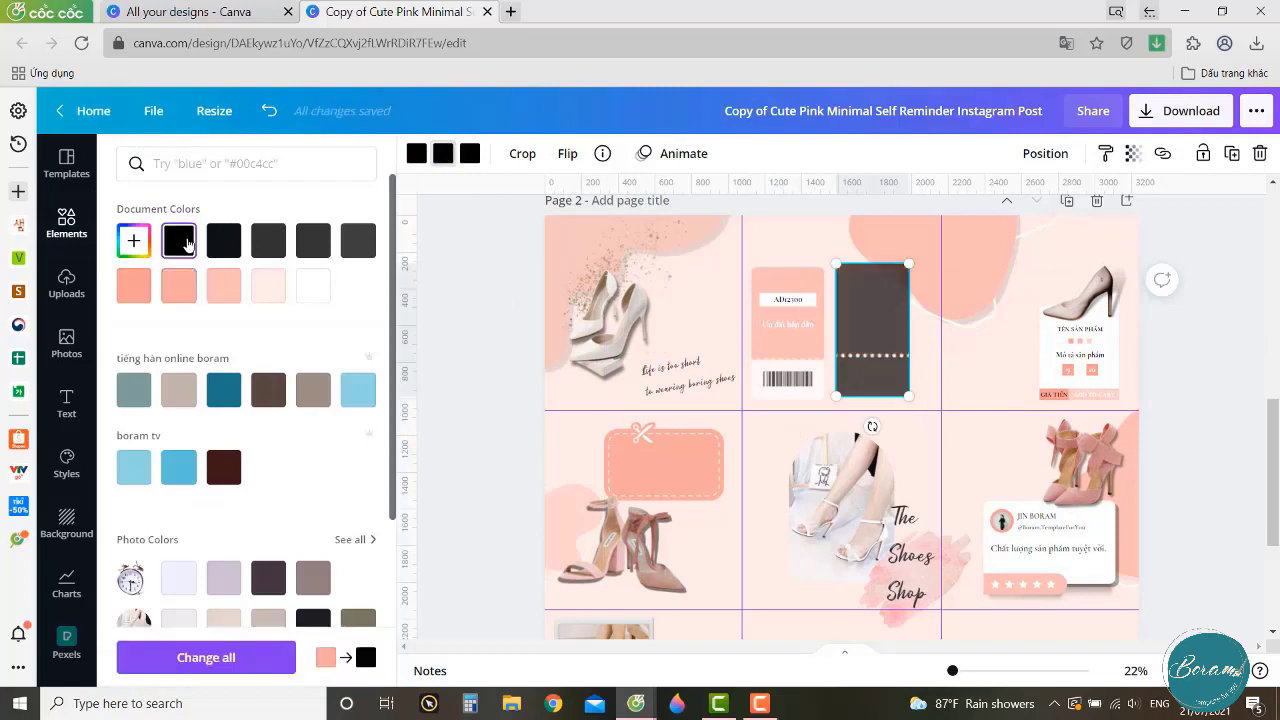
Make the black voucher copy semi-transparent, place it slightly offset over the original card and send it to the back as a shadow.
{"action": "left_click", "coordinate": [1133, 153]}
{"action": "key", "text": "Return"}
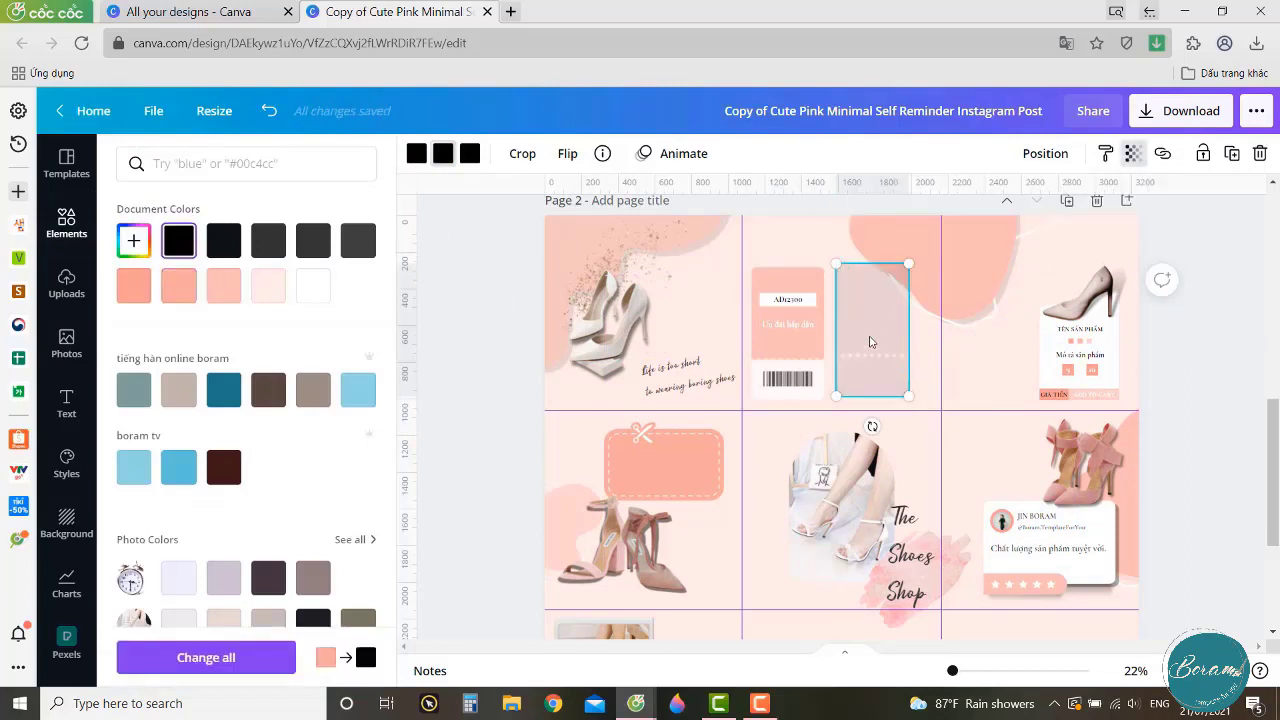
{"action": "left_click_drag", "start_coordinate": [871, 335], "coordinate": [789, 342]}
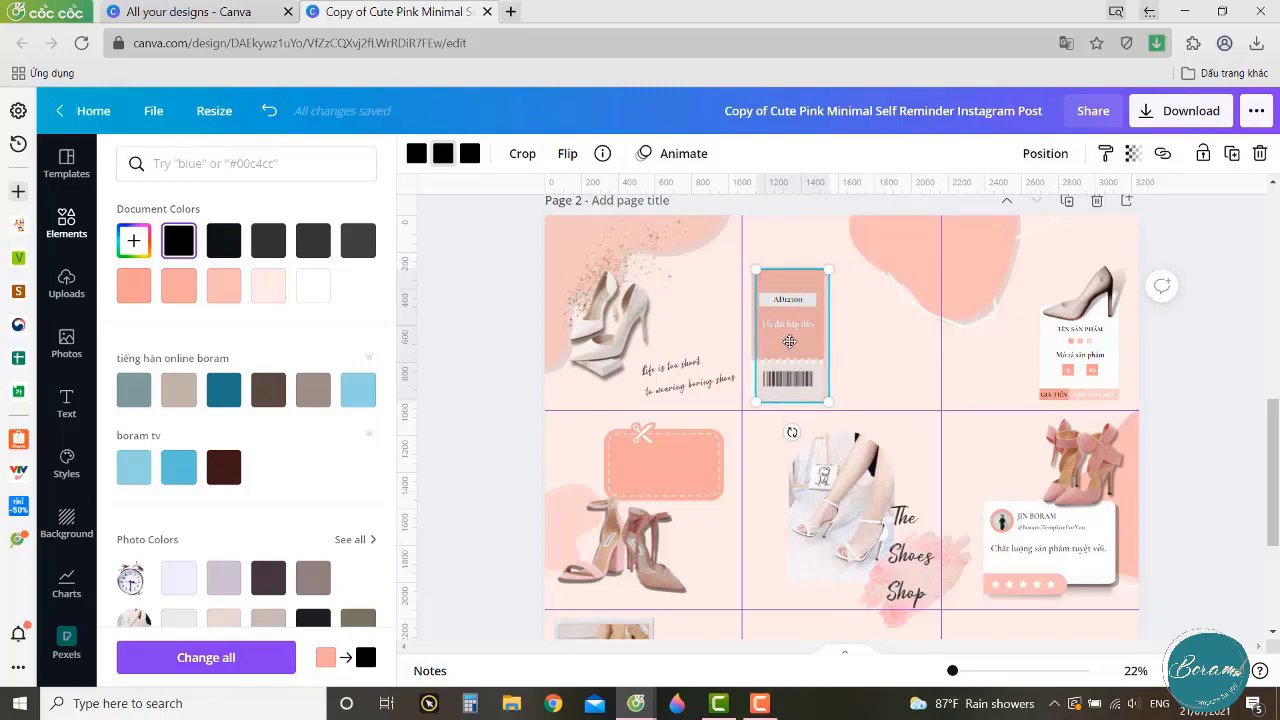
{"action": "left_click", "coordinate": [1045, 153]}
{"action": "left_click", "coordinate": [940, 237]}
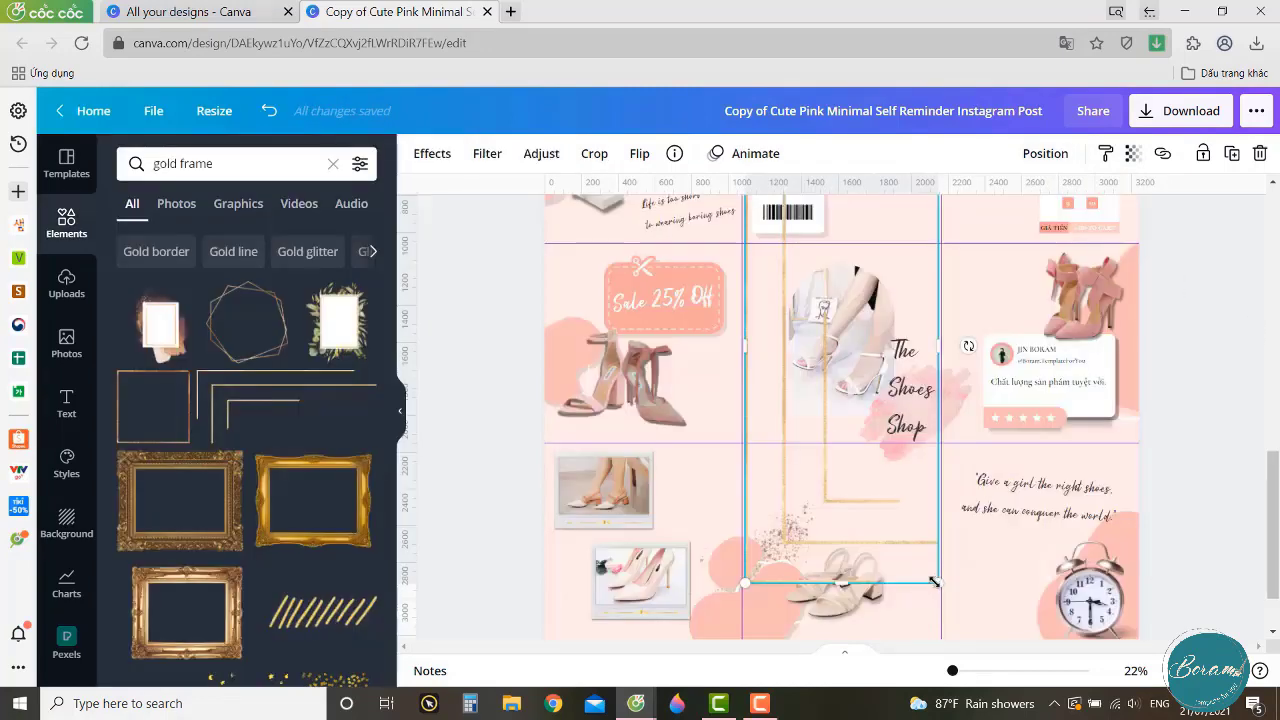
Shrink the gold corner-line frame, place it along the arch photo's lower-left edge and send it backward.
{"action": "left_click_drag", "start_coordinate": [934, 581], "coordinate": [774, 418]}
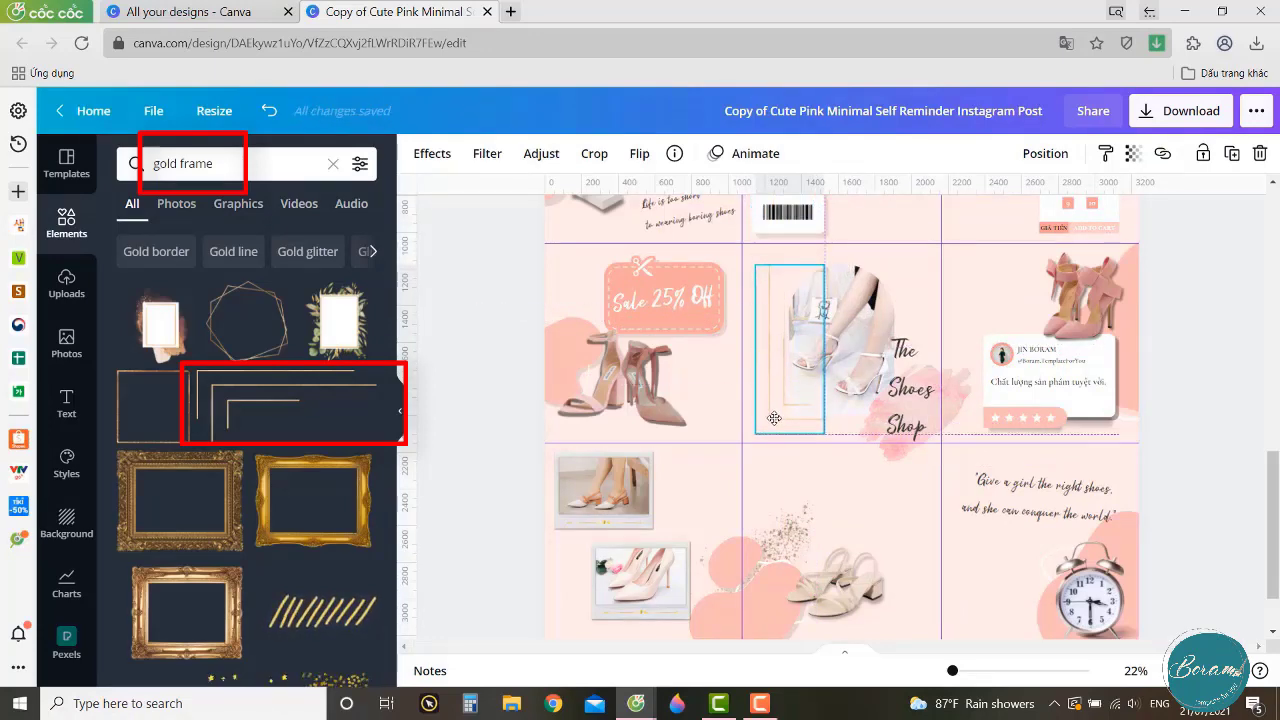
{"action": "left_click_drag", "start_coordinate": [755, 265], "coordinate": [760, 301]}
{"action": "left_click_drag", "start_coordinate": [789, 417], "coordinate": [782, 413]}
{"action": "left_click", "coordinate": [1045, 153]}
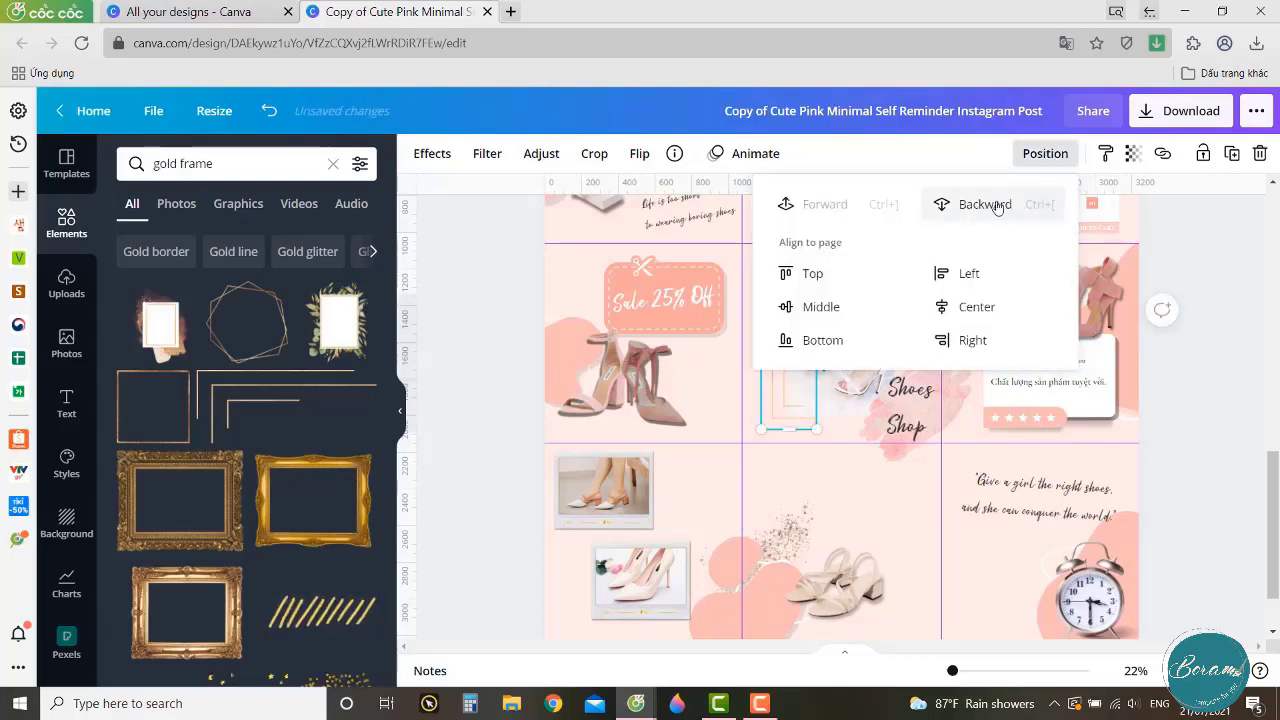
{"action": "left_click", "coordinate": [997, 206]}
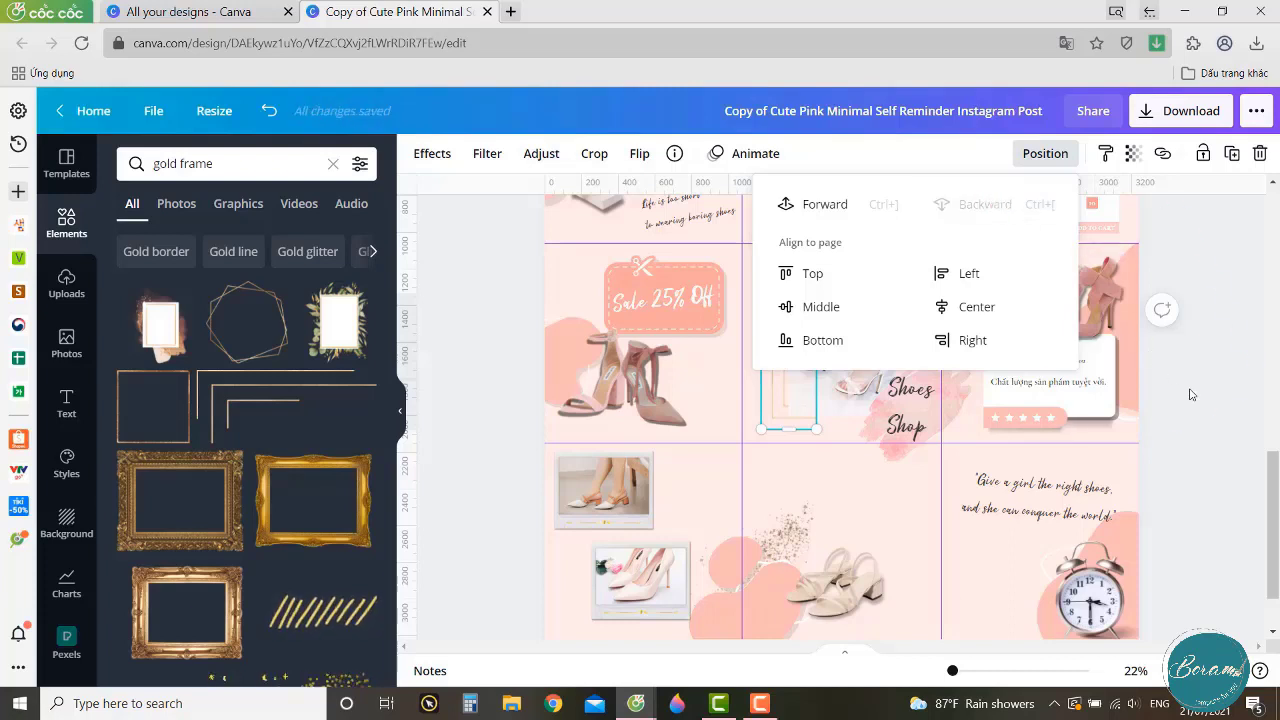
Place a copy of the arch photo slightly offset over the original in the centre tile and recolor it solid black.
{"action": "left_click", "coordinate": [862, 371]}
{"action": "left_click_drag", "start_coordinate": [849, 346], "coordinate": [855, 346]}
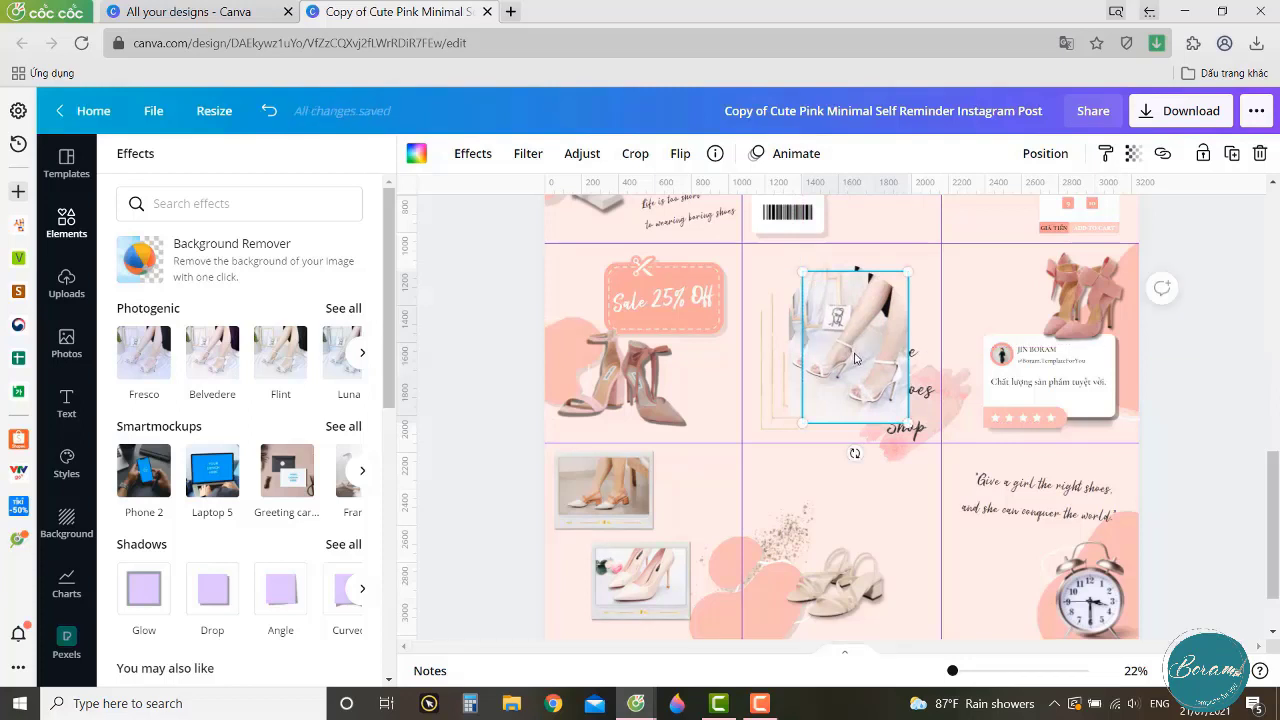
{"action": "left_click", "coordinate": [415, 155]}
{"action": "left_click", "coordinate": [180, 240]}
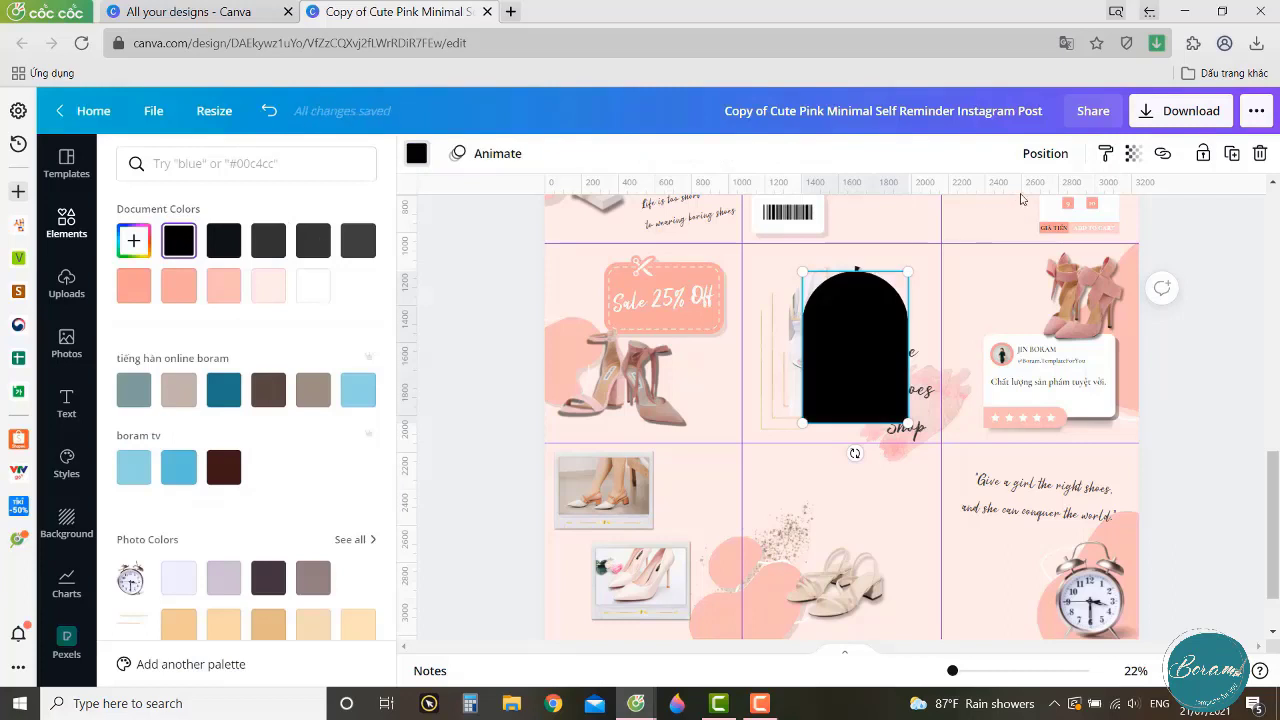
Send the black arch behind the photo and set its transparency to 10.
{"action": "left_click", "coordinate": [1043, 155]}
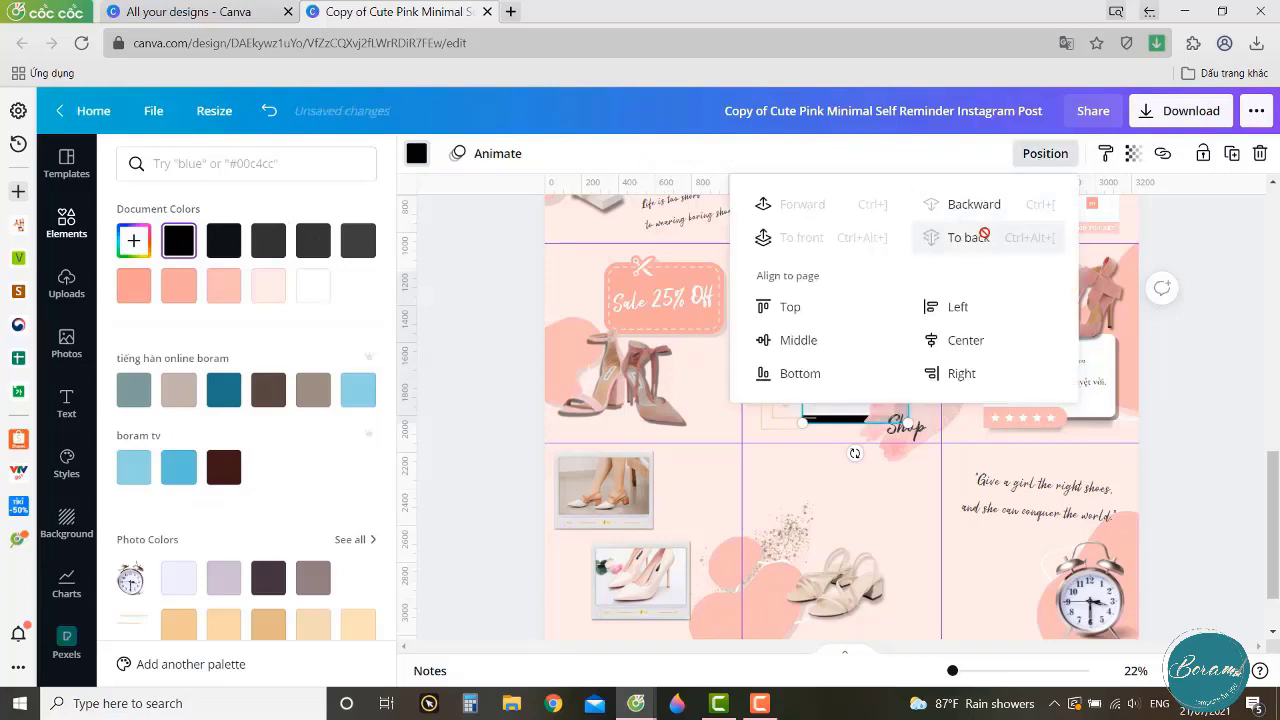
{"action": "left_click", "coordinate": [962, 234]}
{"action": "left_click", "coordinate": [1131, 156]}
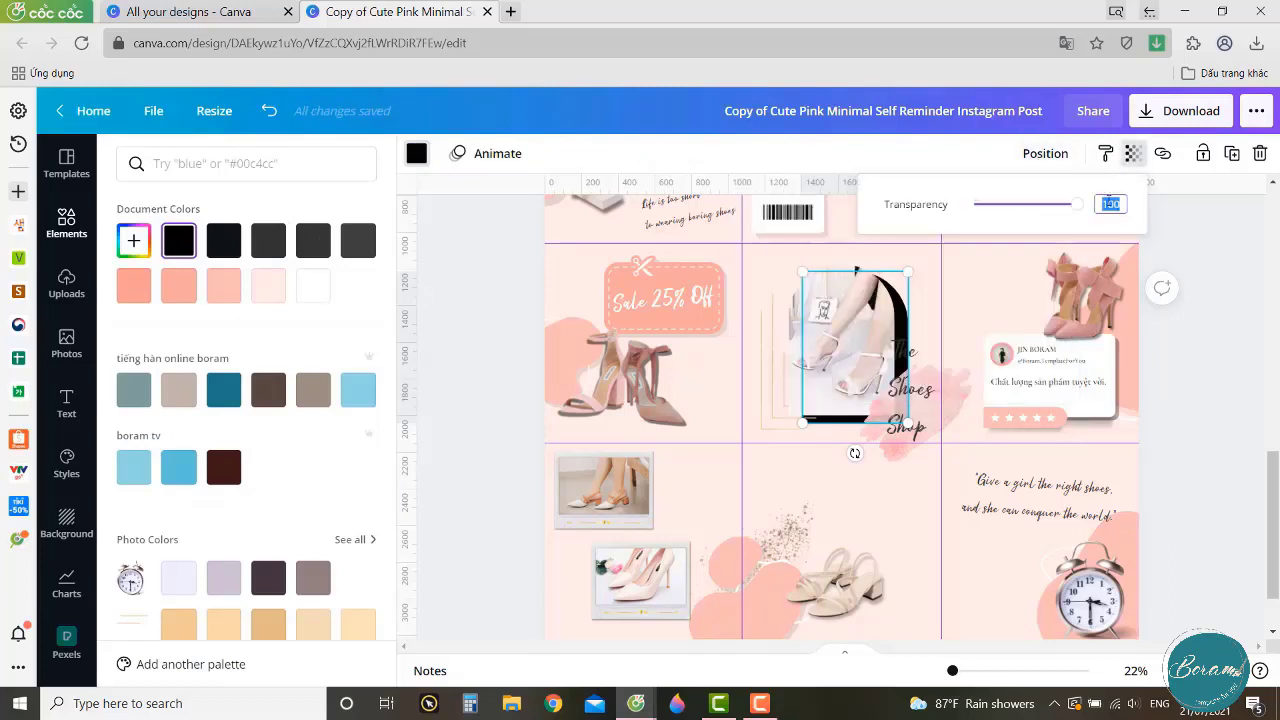
{"action": "type", "text": "10"}
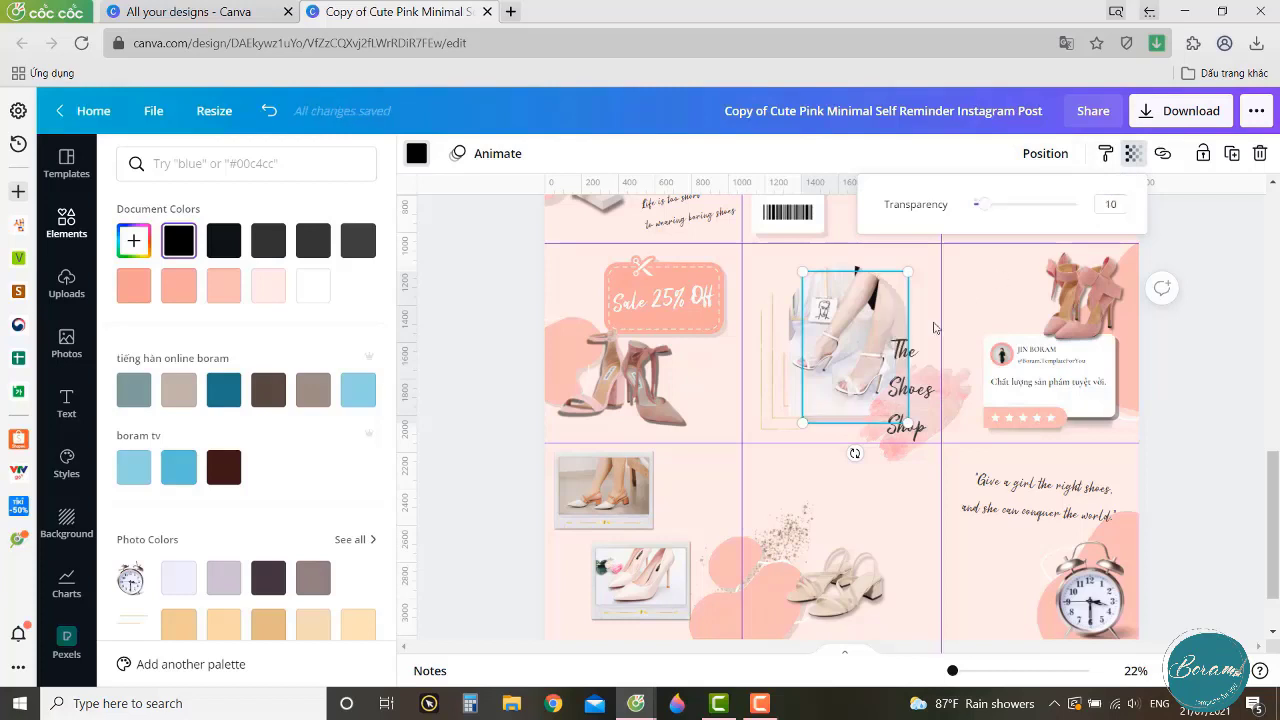
Nudge the arch shadow left and up so it sits closely behind the arch photo.
{"action": "left_click", "coordinate": [900, 325]}
{"action": "key", "text": "Left"}
{"action": "key", "text": "Left"}
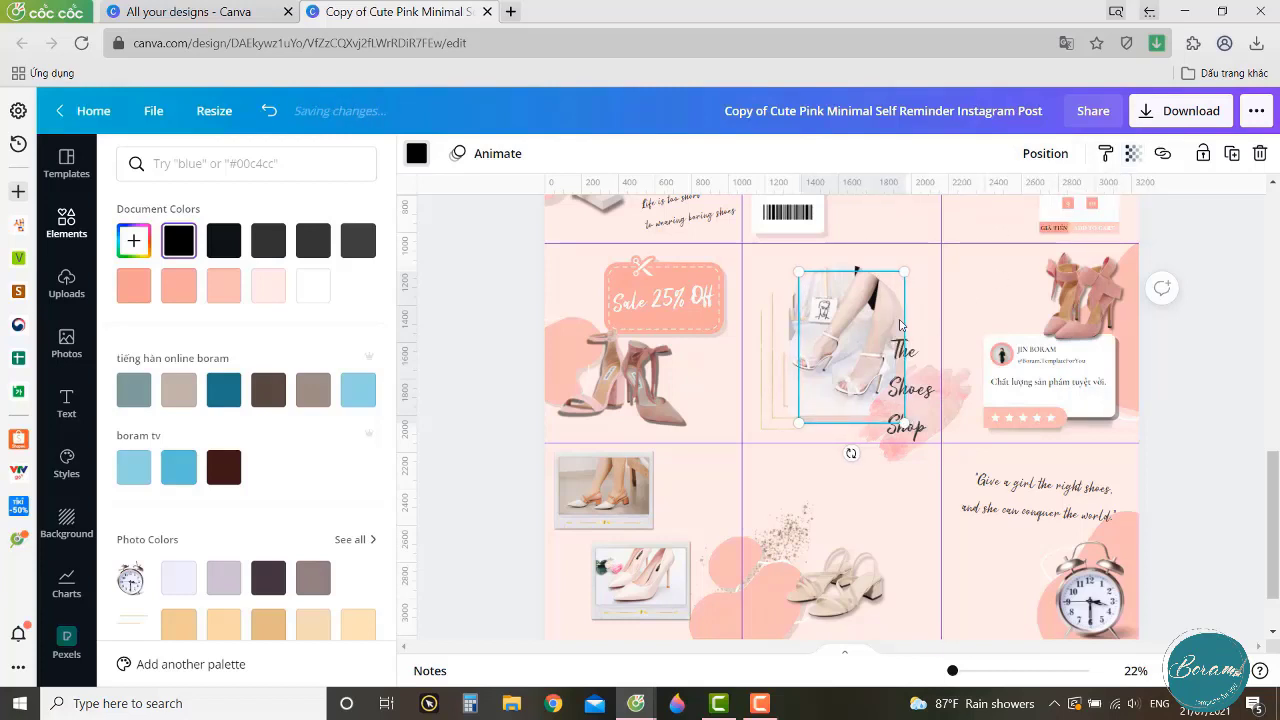
{"action": "key", "text": "shift+Up"}
{"action": "key", "text": "shift+Left"}
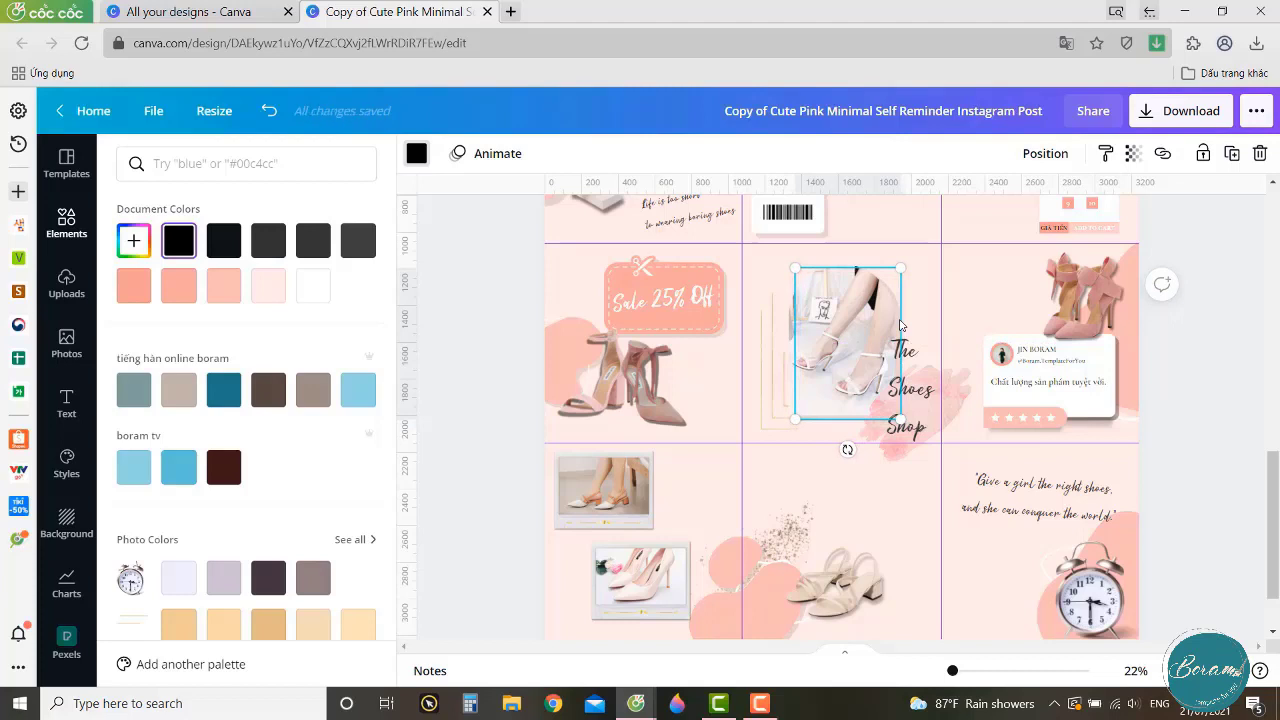
{"action": "left_click", "coordinate": [913, 494]}
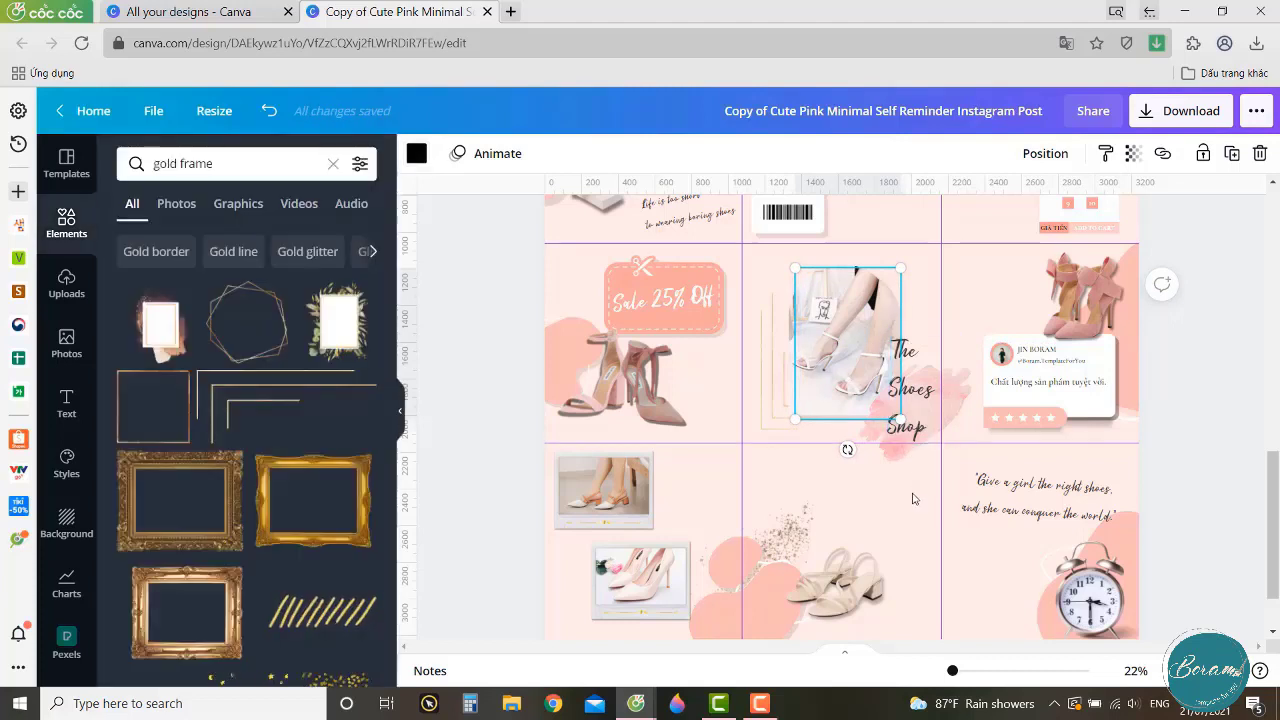
Try bringing the pink watercolor splash behind the shop name to the front, and undo the change.
{"action": "left_click", "coordinate": [958, 415]}
{"action": "left_click", "coordinate": [1045, 153]}
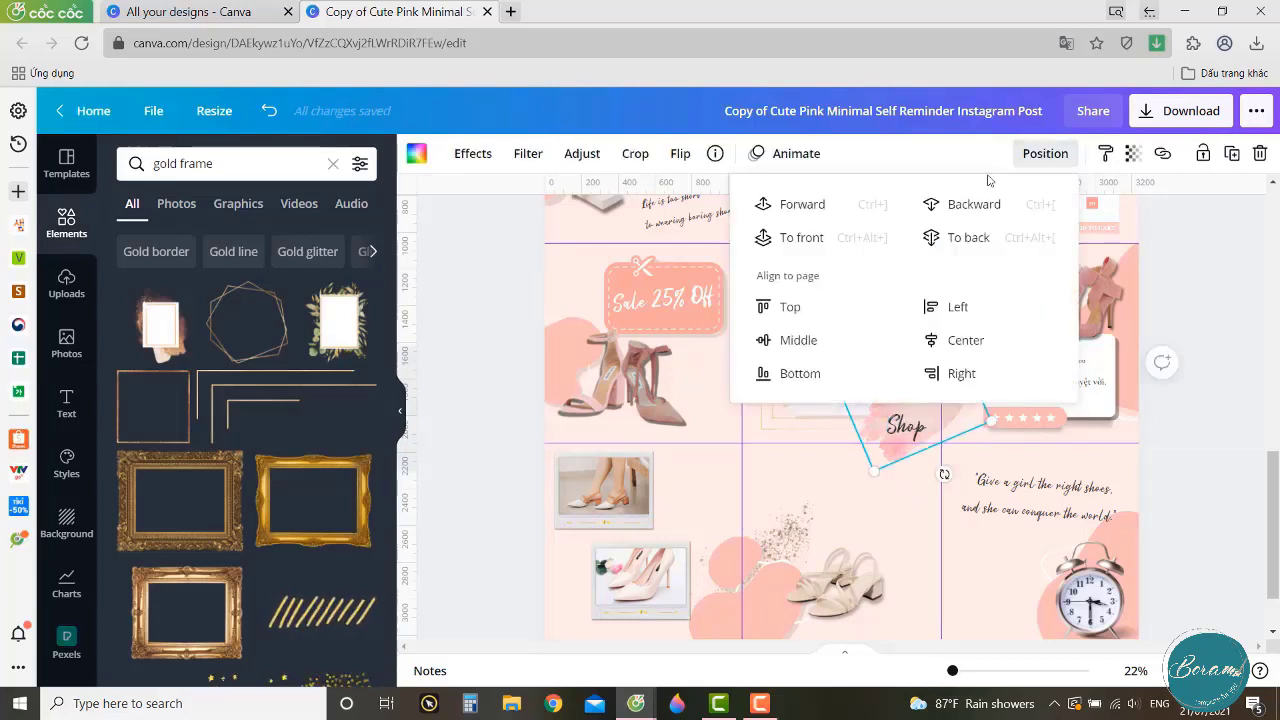
{"action": "left_click", "coordinate": [801, 237]}
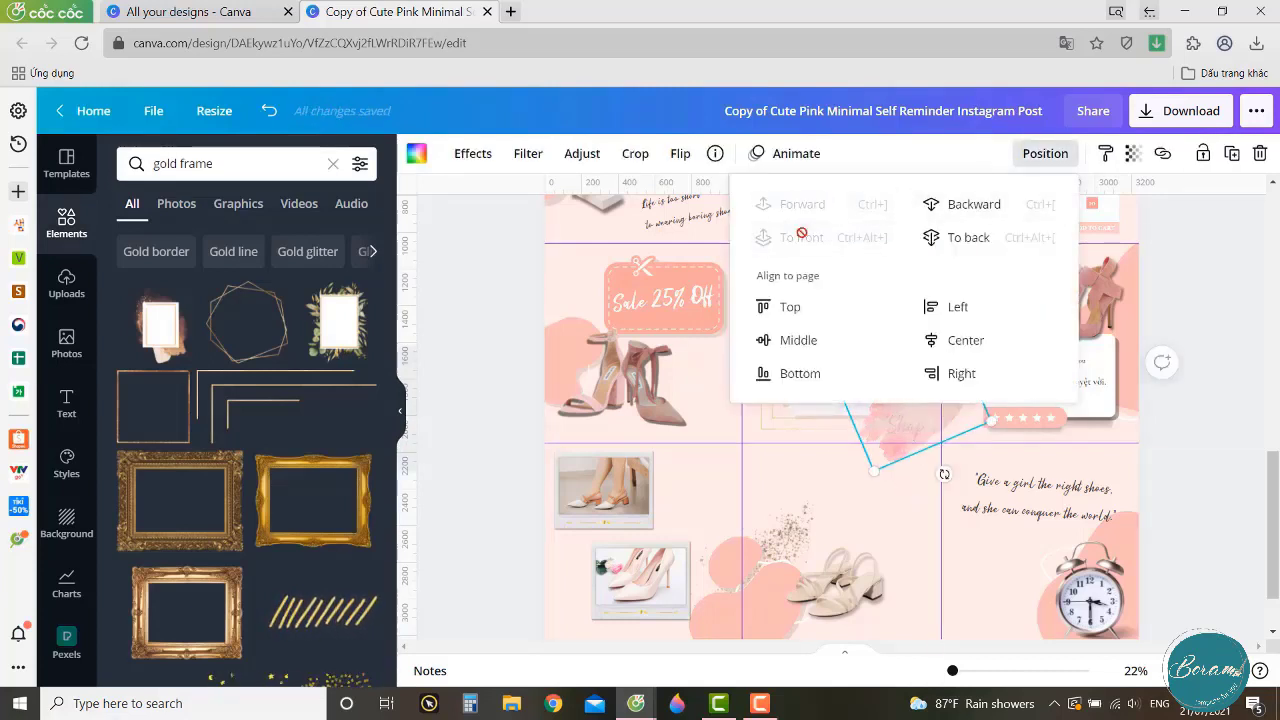
{"action": "key", "text": "ctrl+z"}
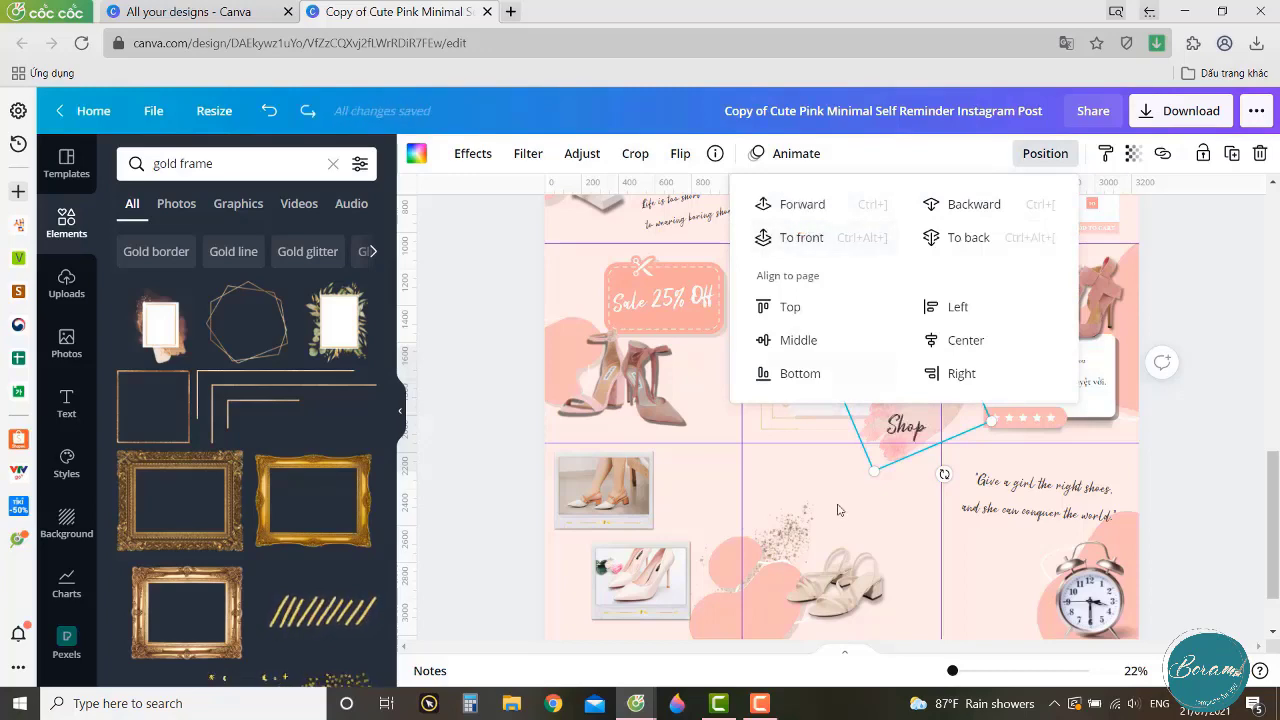
{"action": "left_click", "coordinate": [909, 515]}
Add a new page and place the dress sketch from the fashion graphics, shrunk to fit, in its top right tile.
{"action": "scroll", "coordinate": [910, 512], "scroll_direction": "down", "scroll_amount": 2}
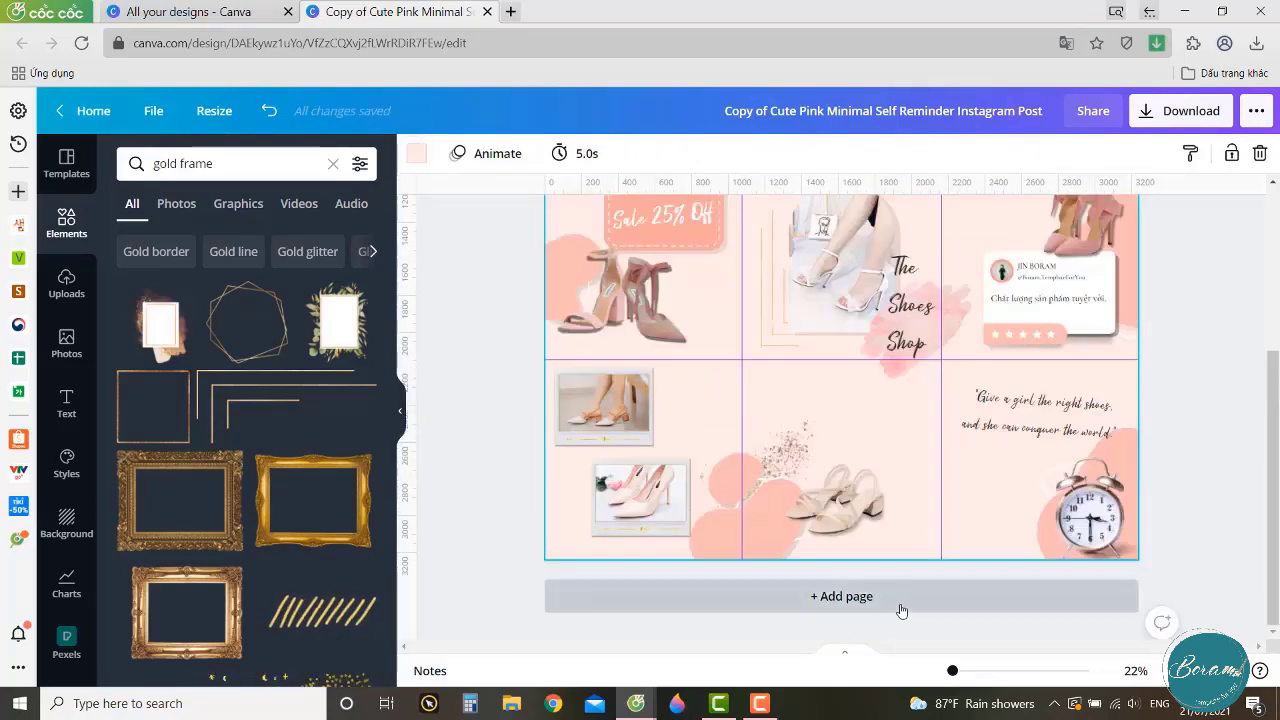
{"action": "left_click", "coordinate": [900, 602]}
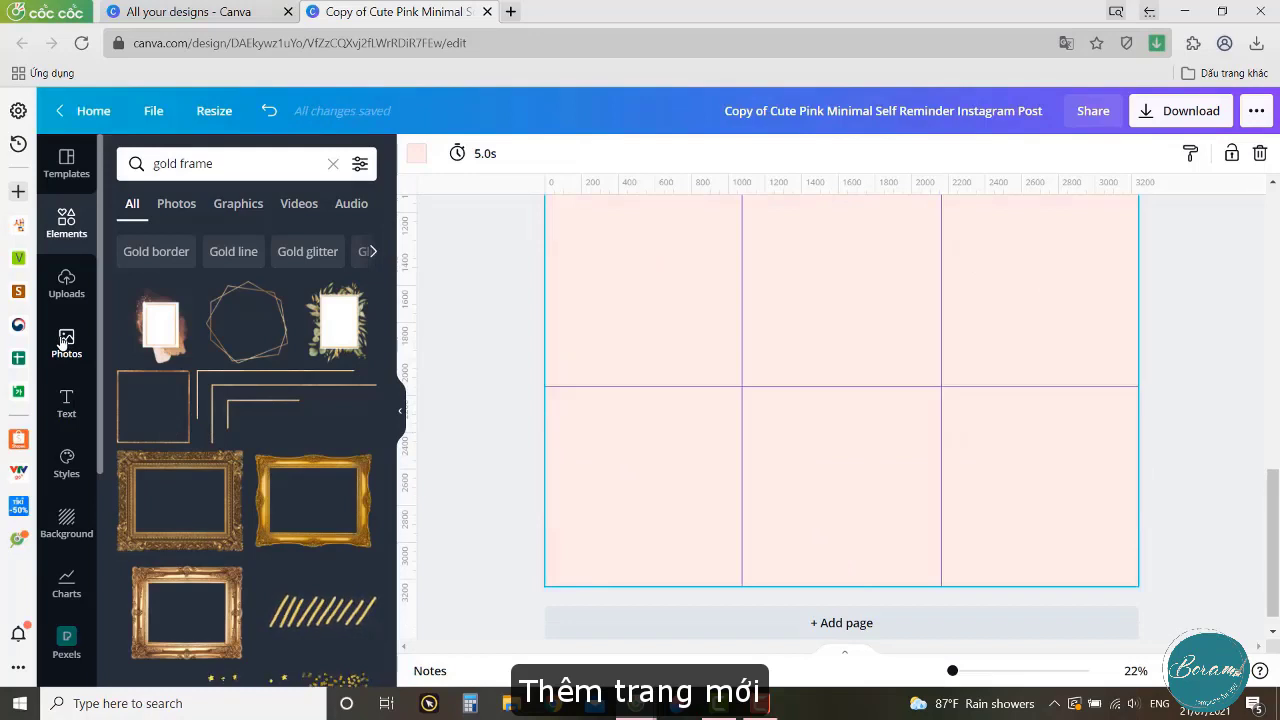
{"action": "left_click", "coordinate": [62, 342]}
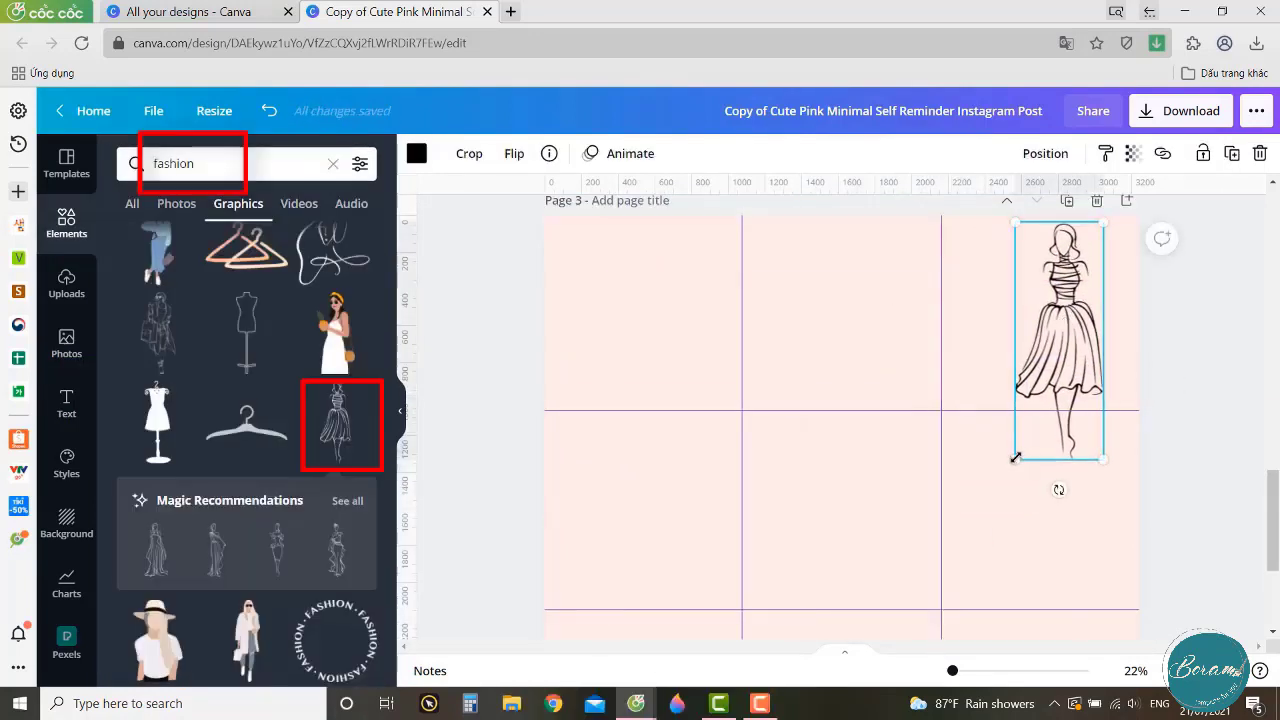
{"action": "left_click_drag", "start_coordinate": [1015, 457], "coordinate": [1056, 344]}
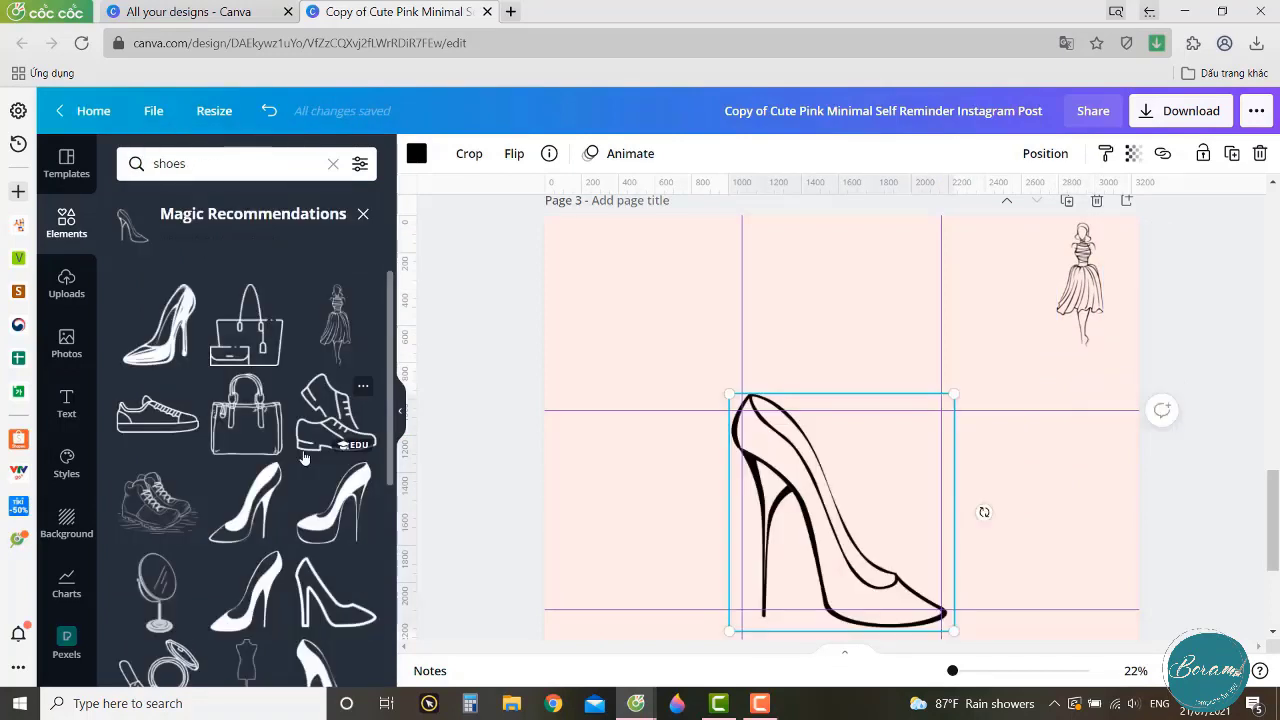
Insert the filled high heel from the shoes graphics and shrink it and the outlined heel into the top middle tile.
{"action": "left_click", "coordinate": [164, 337]}
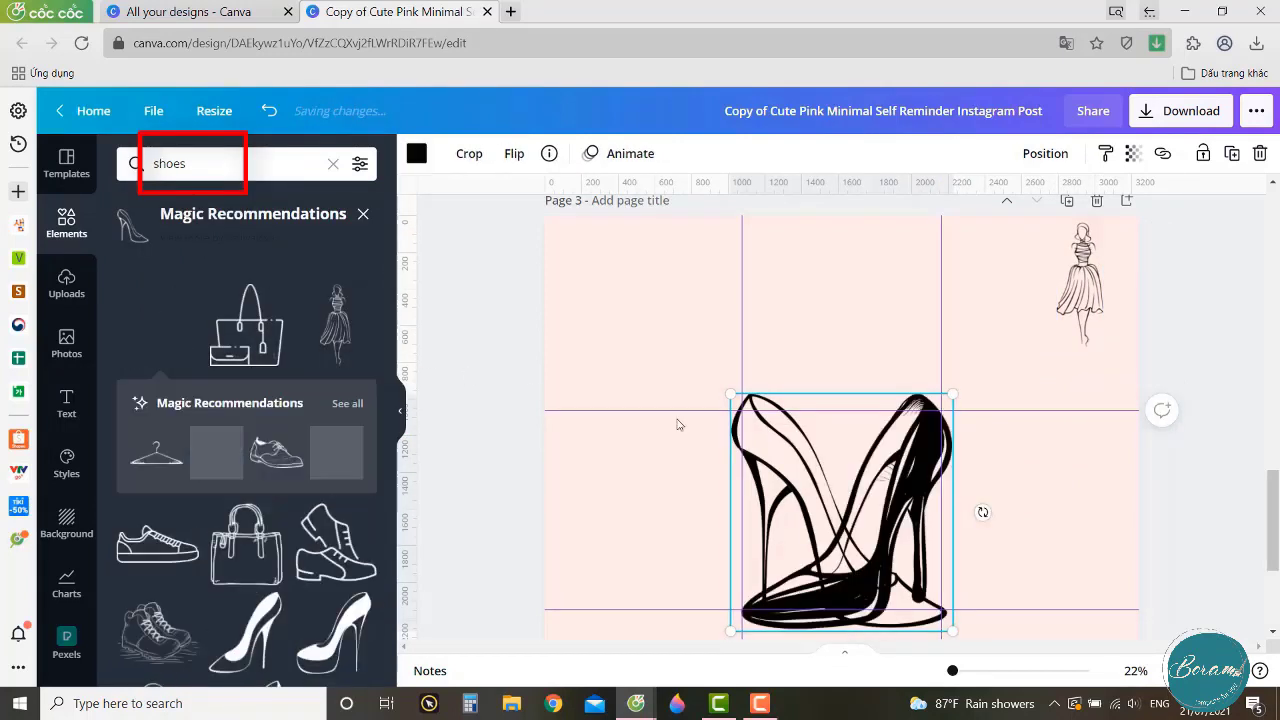
{"action": "left_click_drag", "start_coordinate": [952, 392], "coordinate": [830, 523]}
{"action": "left_click_drag", "start_coordinate": [796, 576], "coordinate": [820, 340]}
{"action": "mouse_move", "coordinate": [849, 289]}
{"action": "left_mouse_down"}
{"action": "mouse_move", "coordinate": [821, 327]}
{"action": "mouse_move", "coordinate": [825, 289]}
{"action": "left_mouse_up"}
{"action": "left_click_drag", "start_coordinate": [805, 485], "coordinate": [932, 317]}
{"action": "left_click_drag", "start_coordinate": [1079, 460], "coordinate": [906, 333]}
{"action": "left_click_drag", "start_coordinate": [893, 289], "coordinate": [898, 317]}
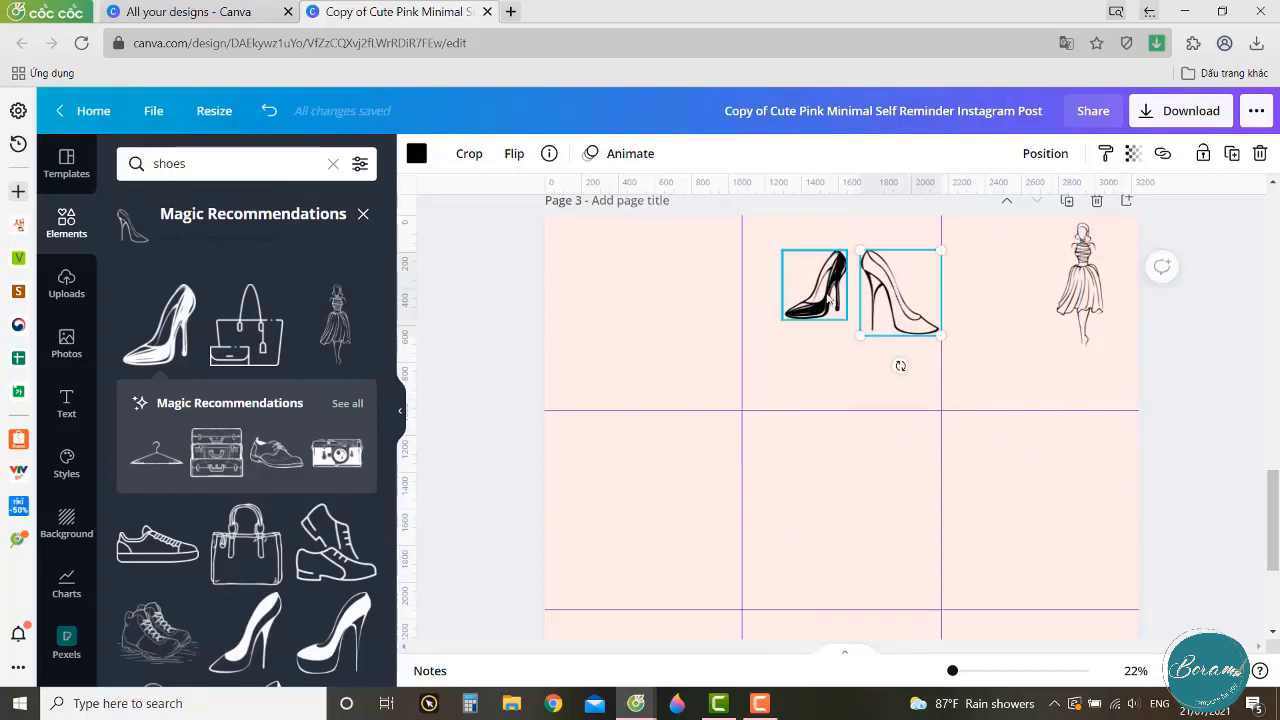
Move the filled heel slightly up beside the outlined heel and shrink the outlined heel to a matching size.
{"action": "left_click_drag", "start_coordinate": [832, 293], "coordinate": [845, 275]}
{"action": "left_click", "coordinate": [908, 312]}
{"action": "mouse_move", "coordinate": [900, 366]}
{"action": "left_mouse_down"}
{"action": "mouse_move", "coordinate": [889, 364]}
{"action": "mouse_move", "coordinate": [900, 366]}
{"action": "left_mouse_up"}
{"action": "left_click_drag", "start_coordinate": [940, 335], "coordinate": [923, 317]}
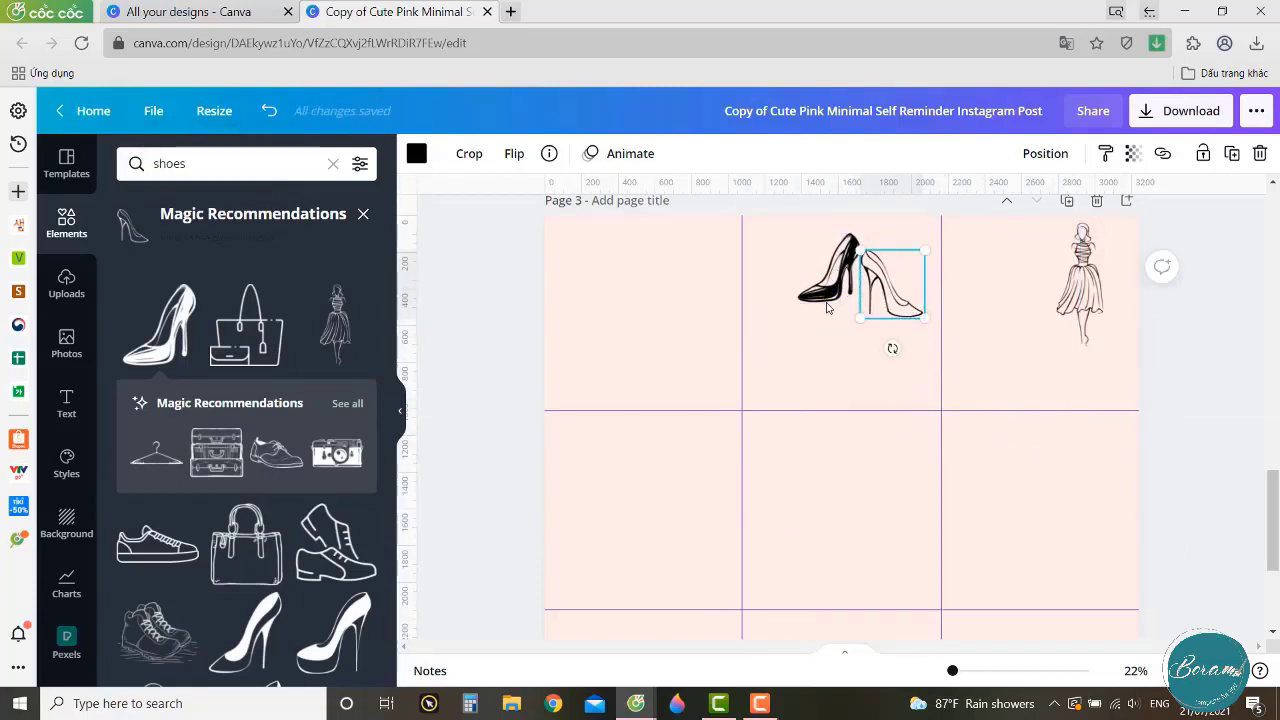
Recolor both high heel drawings salmon pink using the document colors.
{"action": "left_click", "coordinate": [838, 276]}
{"action": "left_click", "coordinate": [416, 154]}
{"action": "left_click", "coordinate": [223, 287]}
{"action": "left_click", "coordinate": [136, 289]}
{"action": "left_click", "coordinate": [886, 288]}
{"action": "left_click", "coordinate": [136, 288]}
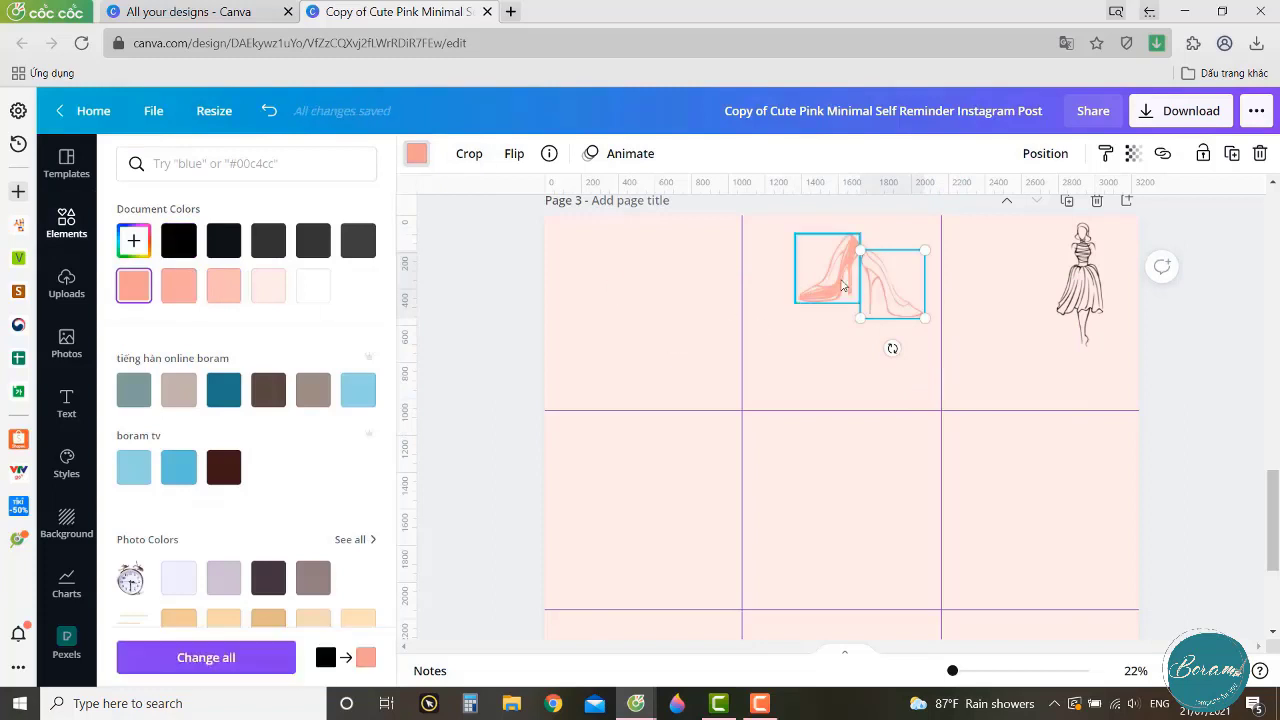
Duplicate the filled pink heel, recolor the copy black, send it behind the original and make it semi-transparent as a shadow.
{"action": "left_click", "coordinate": [832, 296]}
{"action": "left_click", "coordinate": [416, 153]}
{"action": "left_click", "coordinate": [179, 240]}
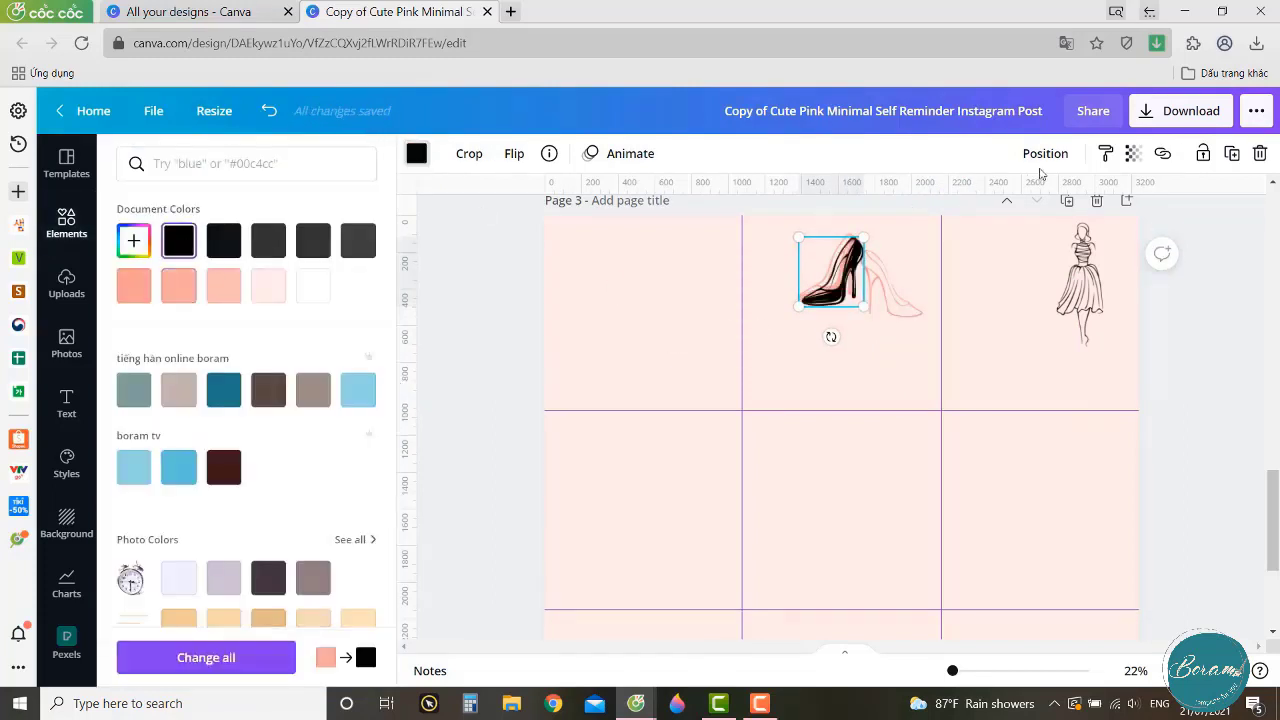
{"action": "left_click", "coordinate": [1133, 153]}
{"action": "left_click", "coordinate": [1045, 153]}
{"action": "left_click", "coordinate": [985, 204]}
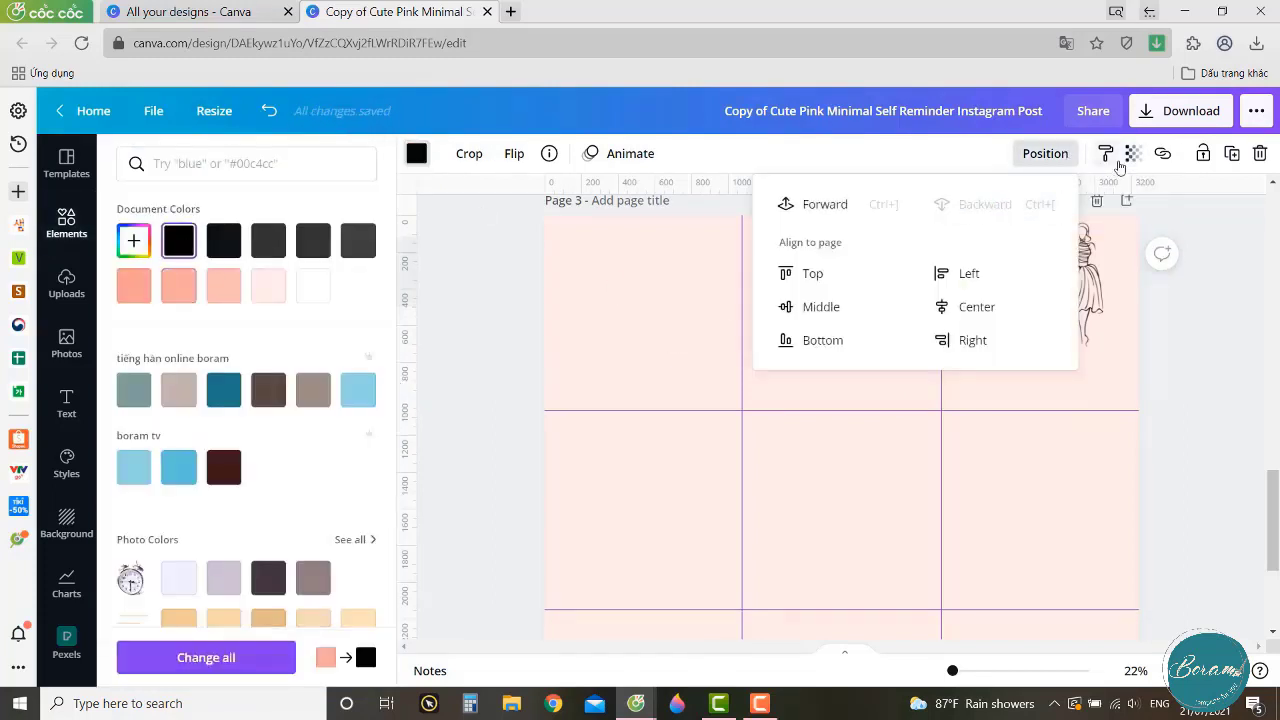
Duplicate the outlined pink heel as a black copy, send it behind the original and lower its transparency value as a shadow.
{"action": "left_click", "coordinate": [893, 290]}
{"action": "left_click", "coordinate": [1045, 153]}
{"action": "left_click", "coordinate": [1000, 214]}
{"action": "left_click", "coordinate": [895, 290]}
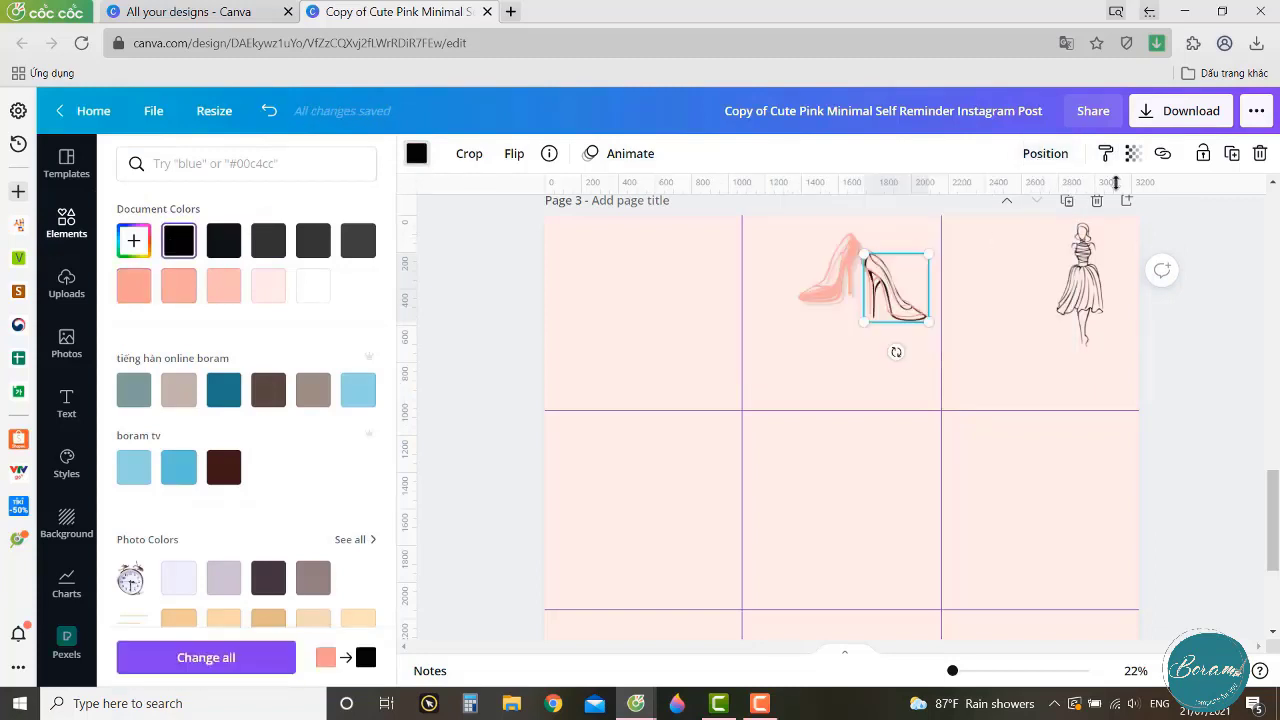
{"action": "left_click", "coordinate": [1133, 153]}
{"action": "left_click", "coordinate": [1122, 204]}
{"action": "left_click", "coordinate": [1182, 382]}
Duplicate the dress sketch, send the copy to the back and set its transparency to 10.
{"action": "left_click", "coordinate": [1084, 308]}
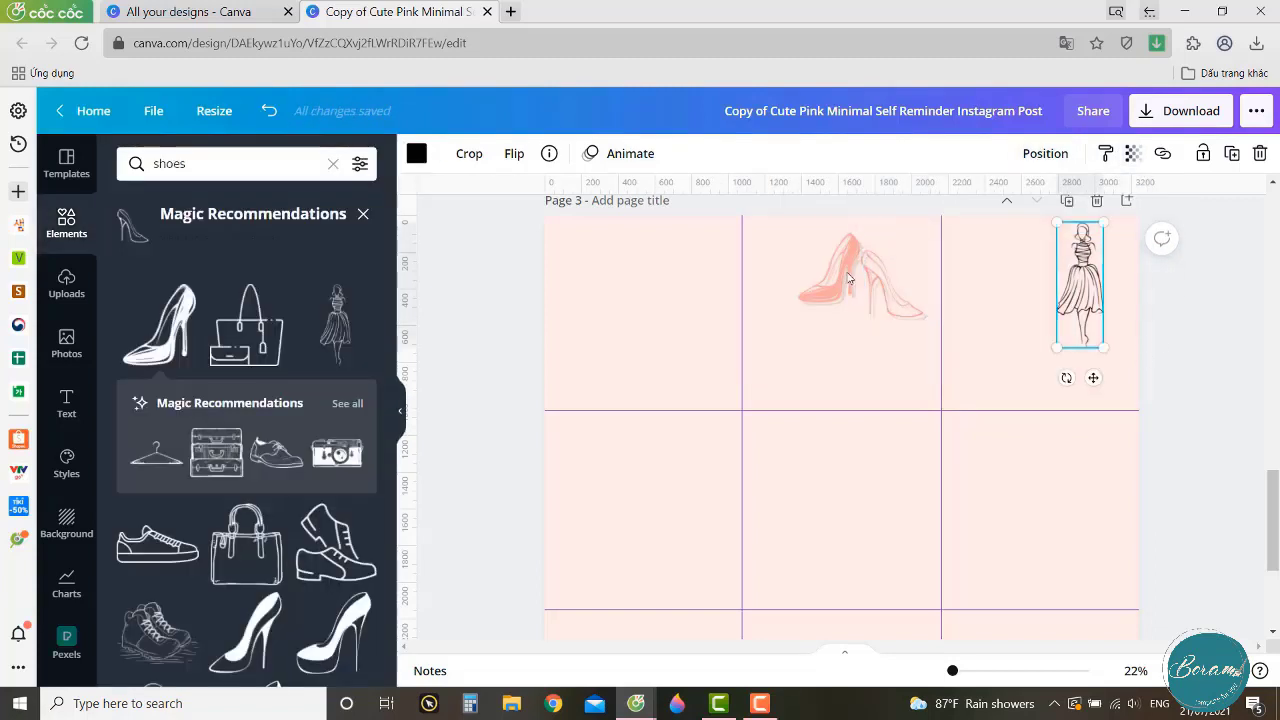
{"action": "key", "text": "ctrl+d"}
{"action": "left_click", "coordinate": [1037, 153]}
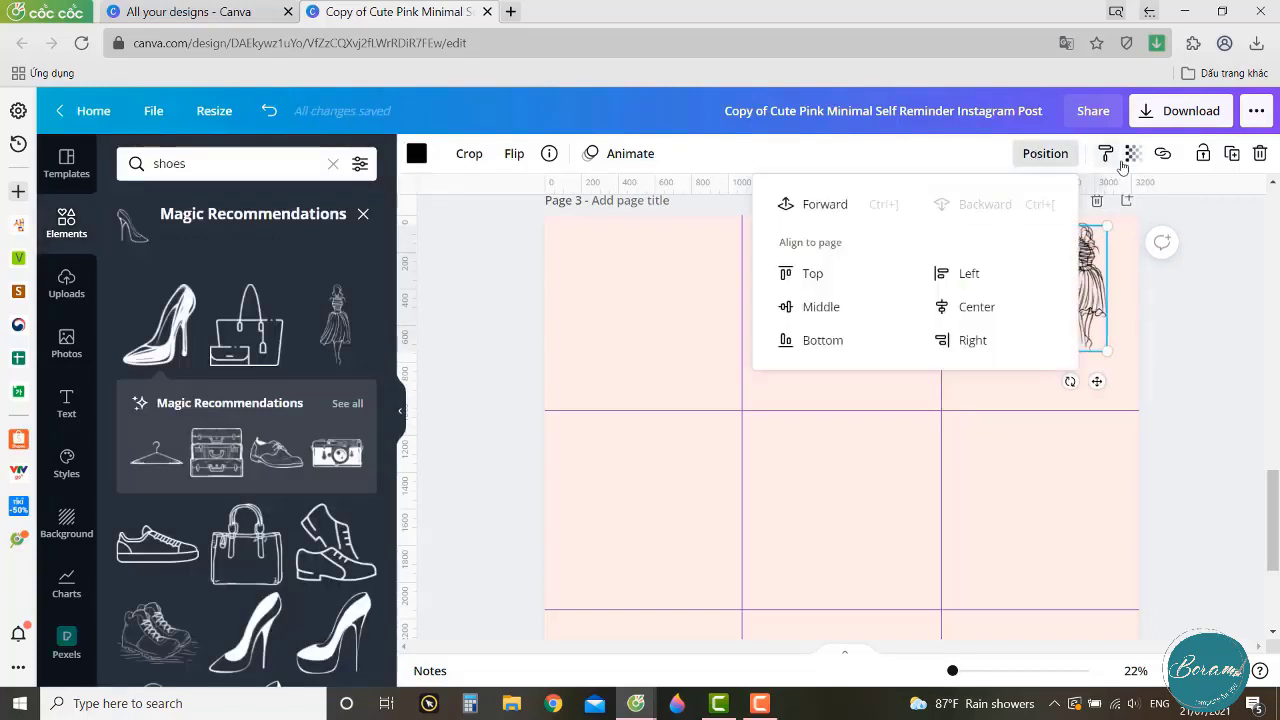
{"action": "left_click", "coordinate": [1133, 153]}
{"action": "type", "text": "10"}
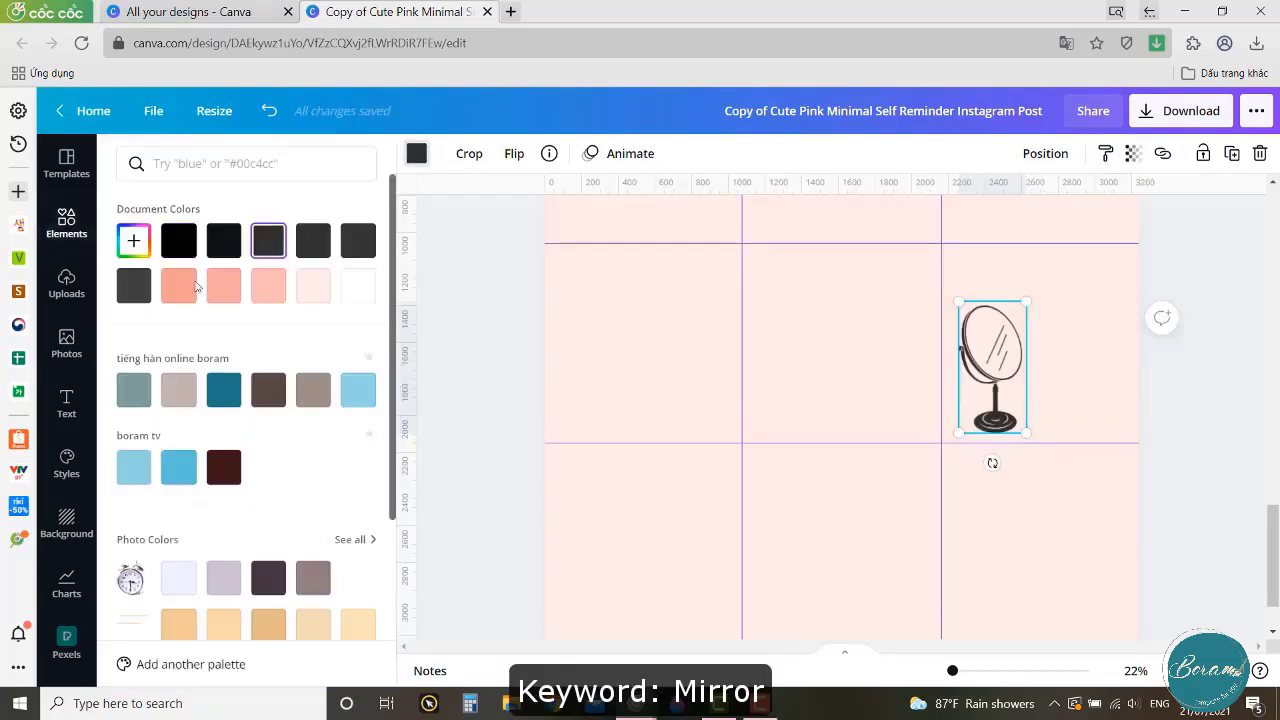
Recolor the mirror graphic salmon pink and flip it horizontally.
{"action": "left_click", "coordinate": [181, 291]}
{"action": "scroll", "coordinate": [480, 250], "scroll_direction": "up", "scroll_amount": 3}
{"action": "left_click", "coordinate": [514, 153]}
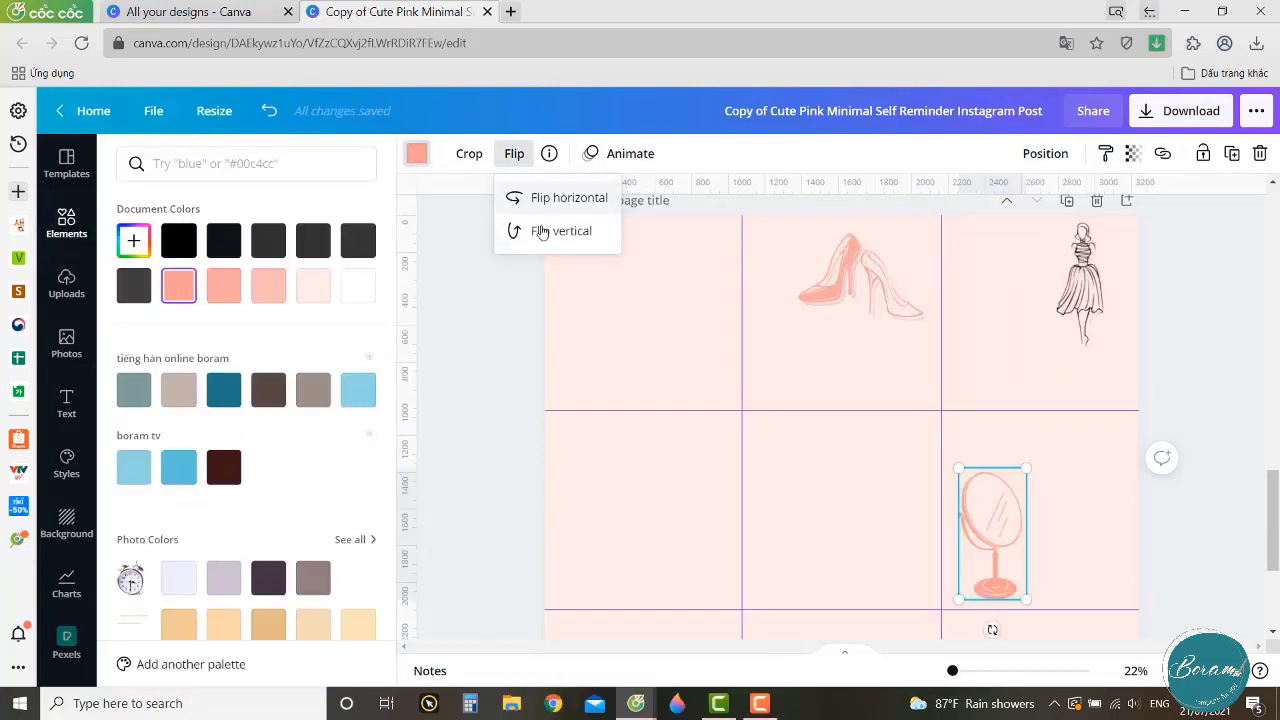
{"action": "left_click", "coordinate": [545, 198]}
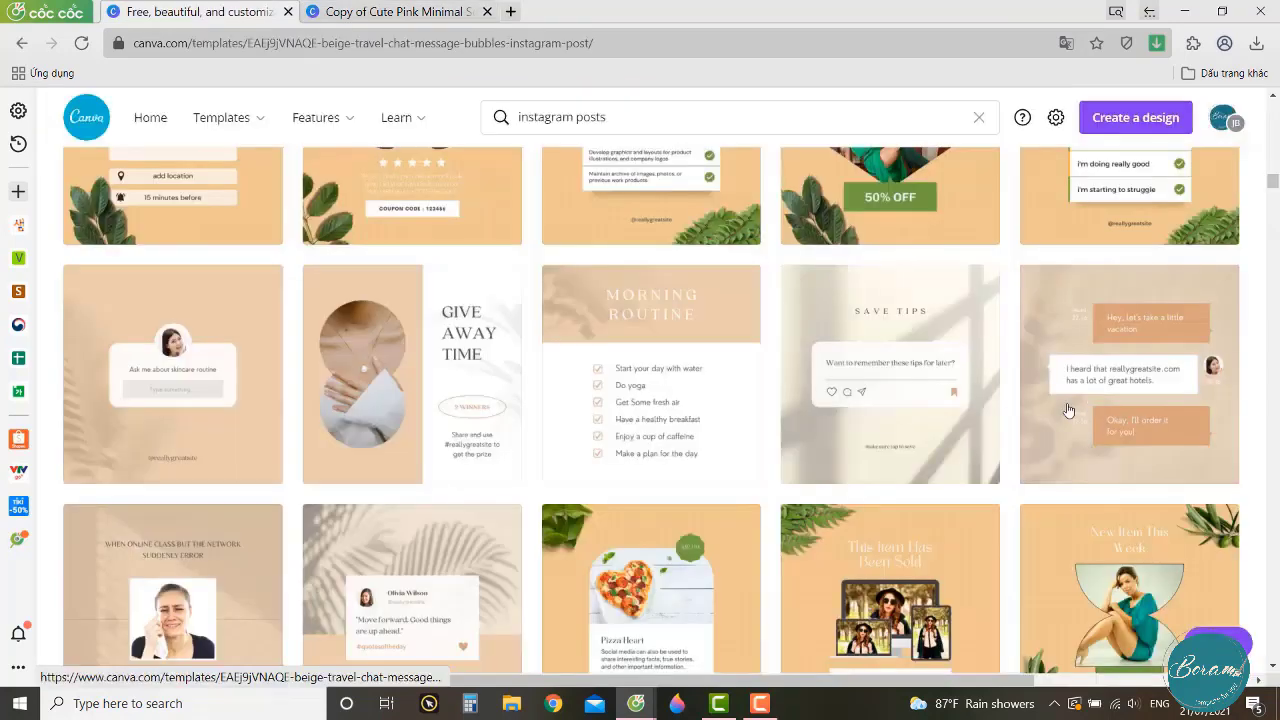
Open the Beige Travel Chat Message Bubbles Instagram Post template for editing and select all its elements for copying.
{"action": "left_click", "coordinate": [1063, 409]}
{"action": "left_click", "coordinate": [1021, 499]}
{"action": "left_click_drag", "start_coordinate": [1063, 503], "coordinate": [678, 302]}
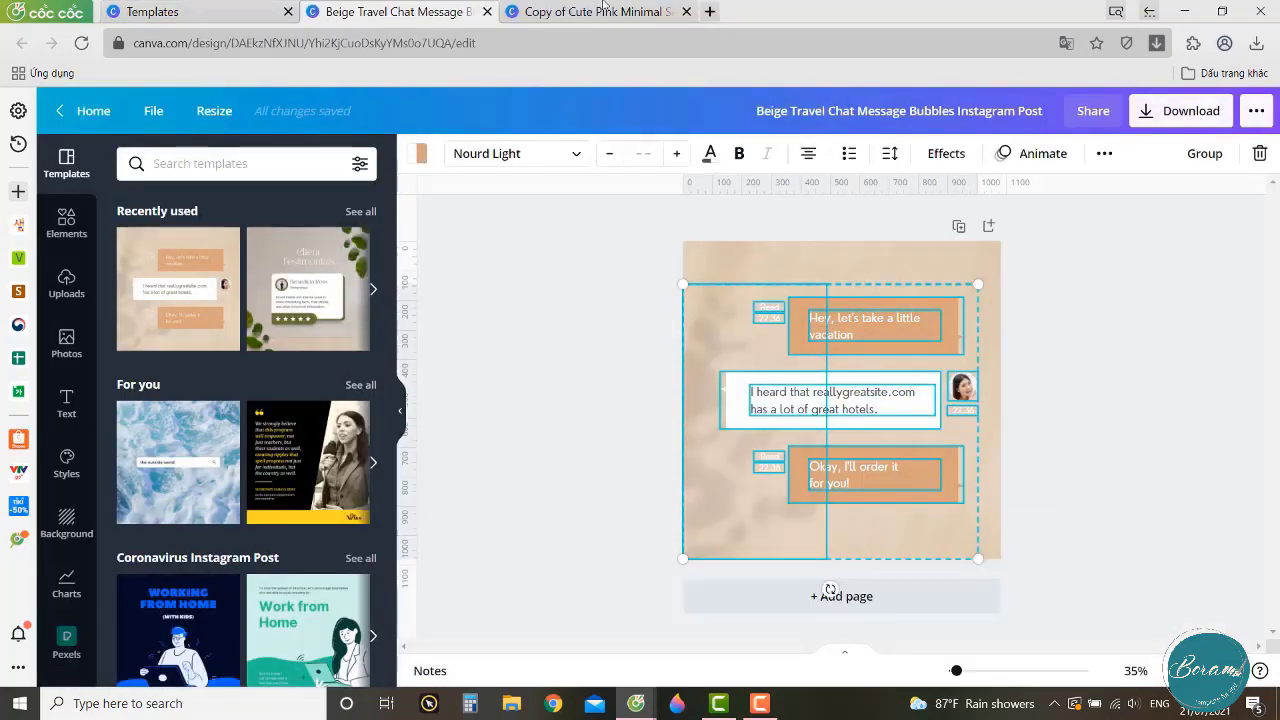
Switch back to the pink feed design, paste the chat message elements and fit them into the bottom left tile.
{"action": "left_click", "coordinate": [604, 11]}
{"action": "key", "text": "ctrl+v"}
{"action": "left_click_drag", "start_coordinate": [723, 391], "coordinate": [741, 376]}
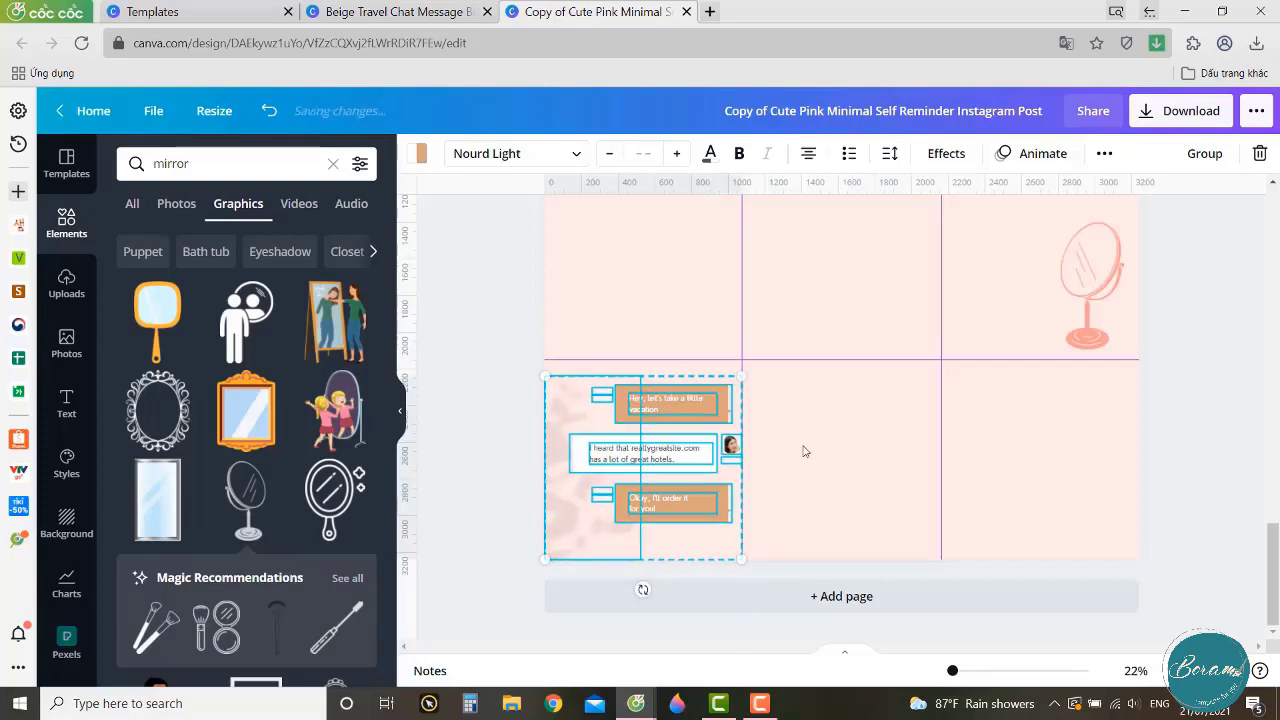
{"action": "left_click", "coordinate": [803, 451]}
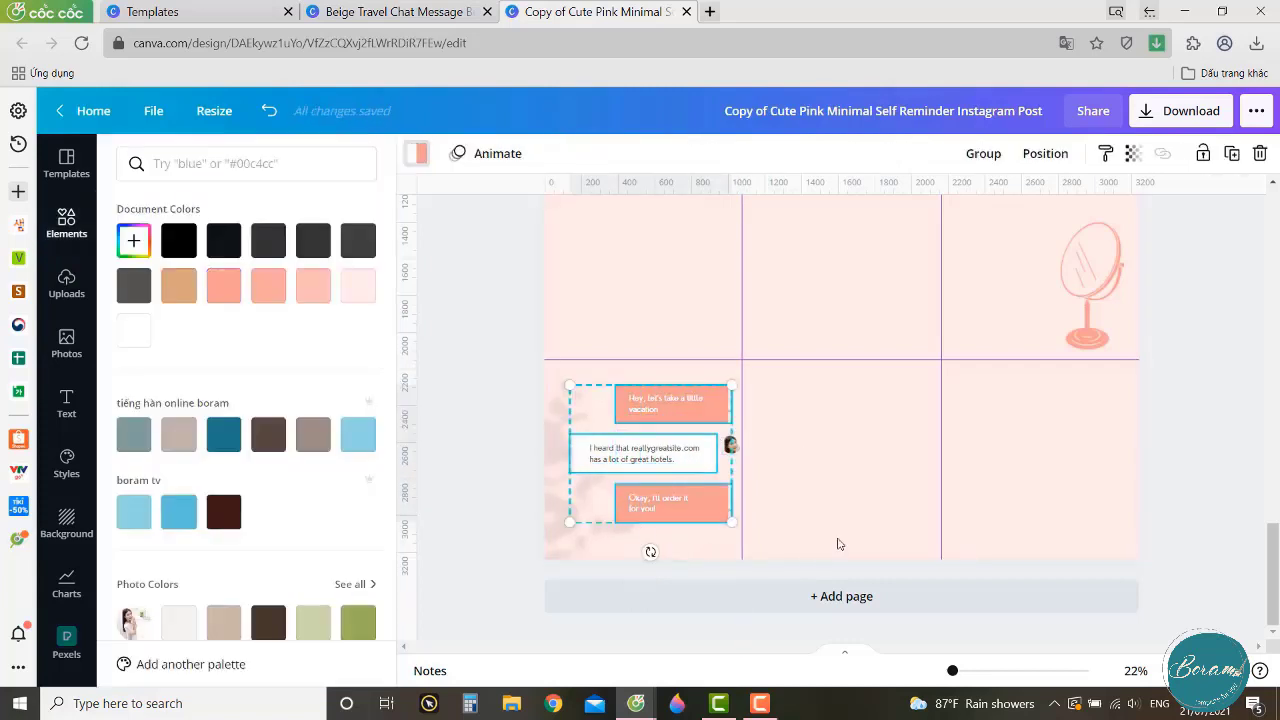
Duplicate the three chat bubbles, recolor the copies black, set their transparency to 10 and send them to the back as shadows.
{"action": "key", "text": "ctrl+v"}
{"action": "left_click", "coordinate": [178, 240]}
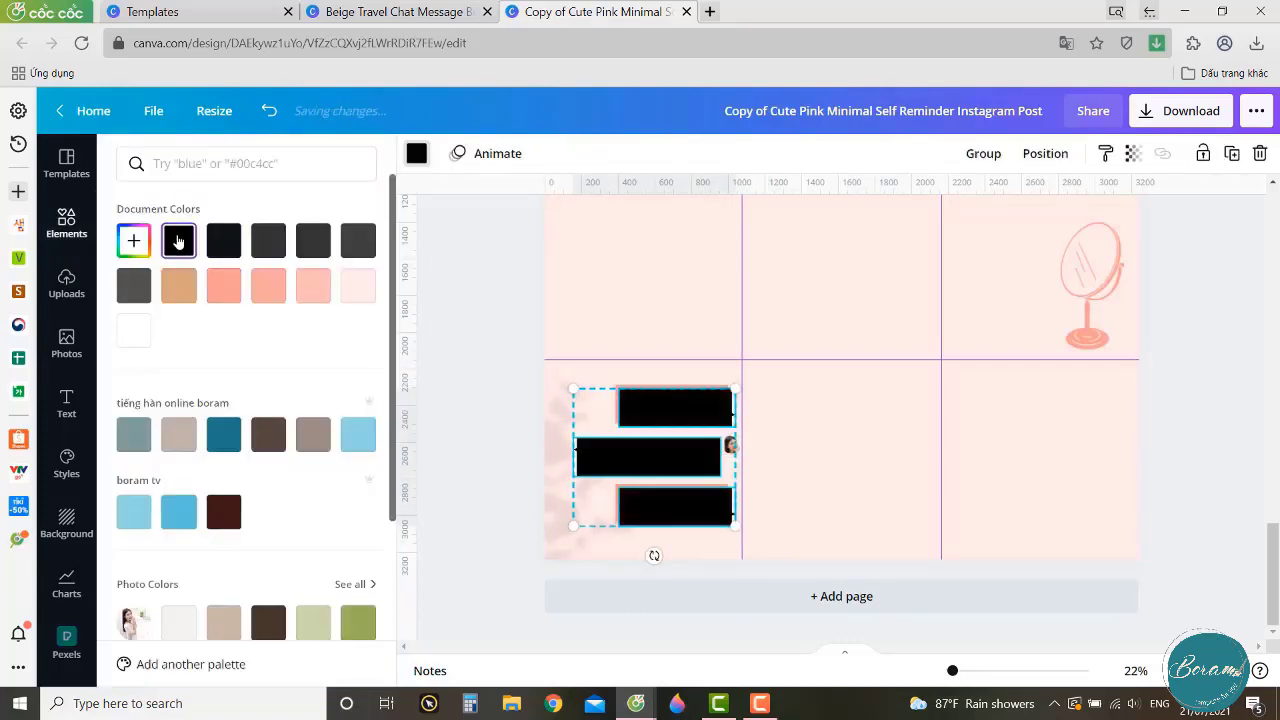
{"action": "left_click", "coordinate": [1133, 153]}
{"action": "type", "text": "10"}
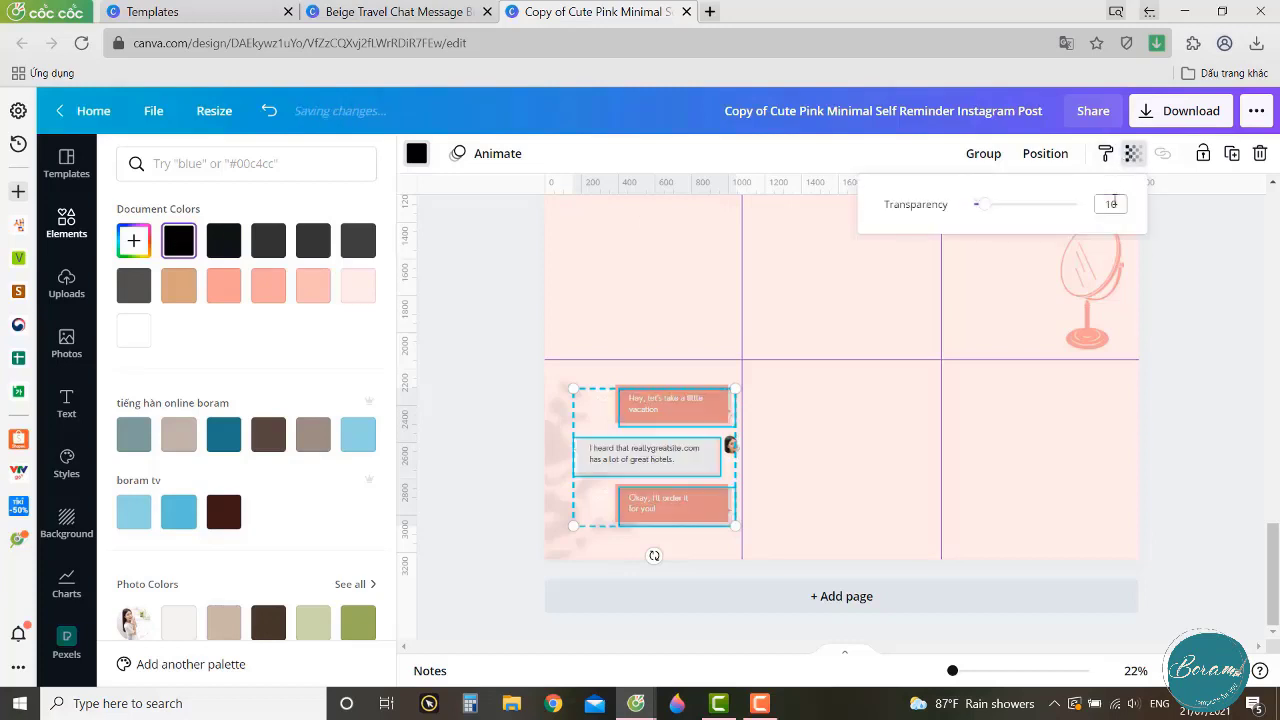
{"action": "left_click", "coordinate": [1045, 155]}
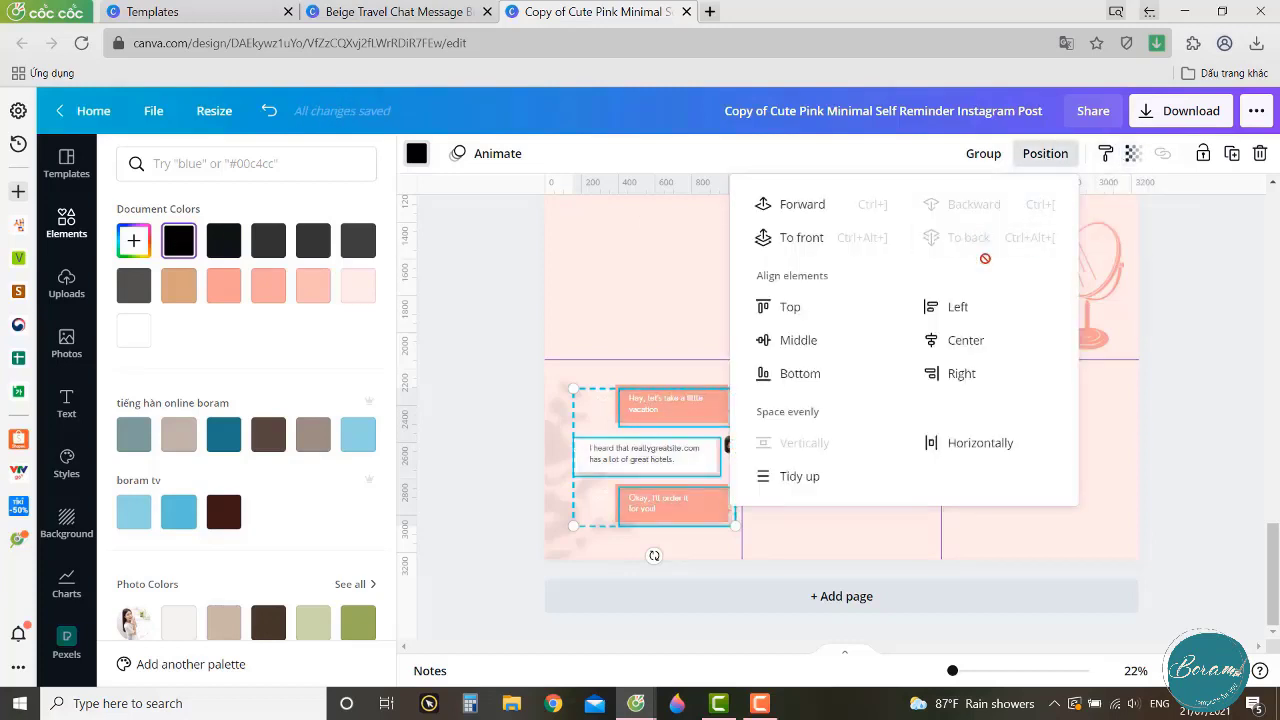
{"action": "left_click", "coordinate": [851, 548]}
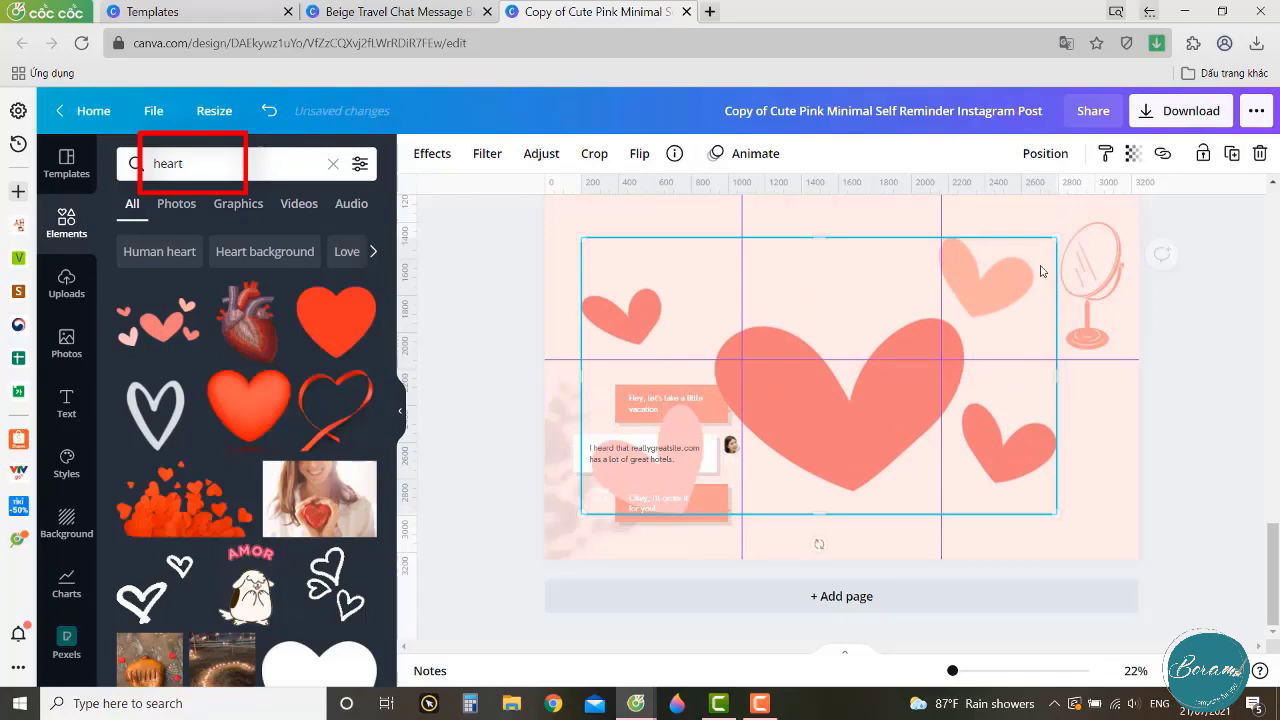
Shrink the pink heart cluster and place it beside the upper chat bubble in the bottom left tile.
{"action": "left_click_drag", "start_coordinate": [1037, 266], "coordinate": [645, 481]}
{"action": "left_click_drag", "start_coordinate": [602, 543], "coordinate": [590, 398]}
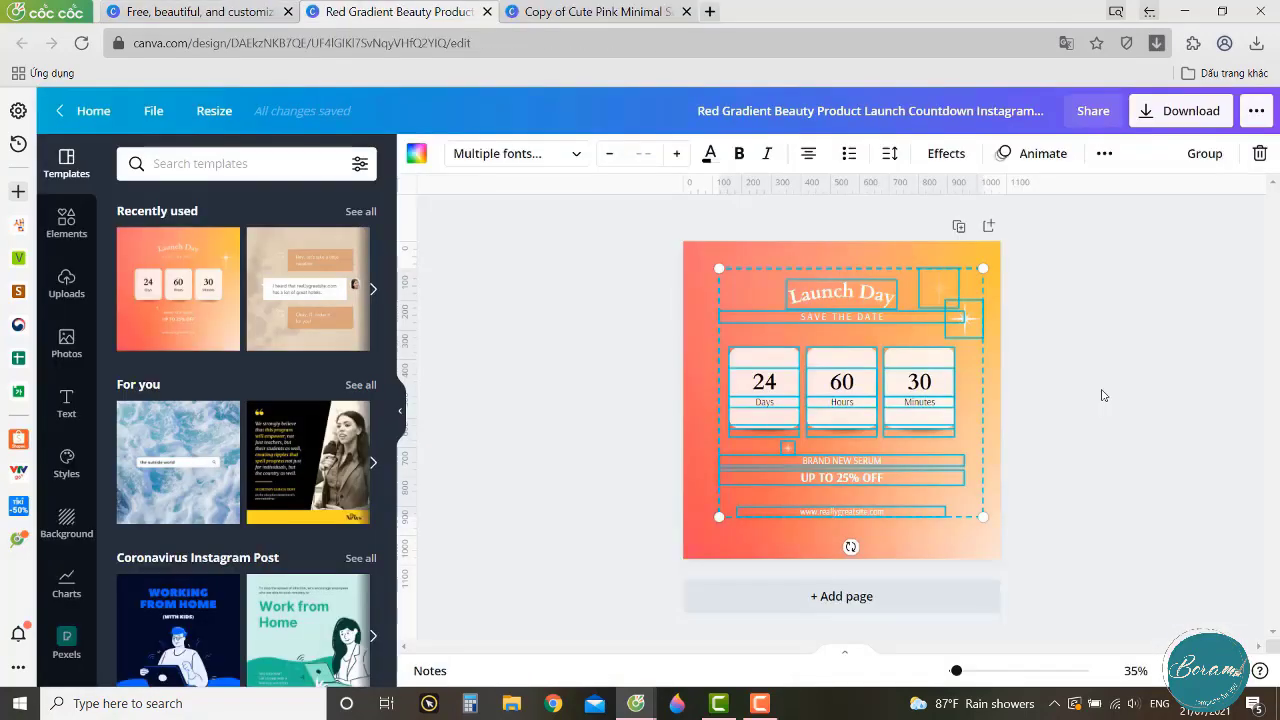
Paste the Launch Day countdown elements into the pink feed's middle-left tile and recolor the white text to the document's salmon pink.
{"action": "left_click", "coordinate": [568, 11]}
{"action": "key", "text": "ctrl+v"}
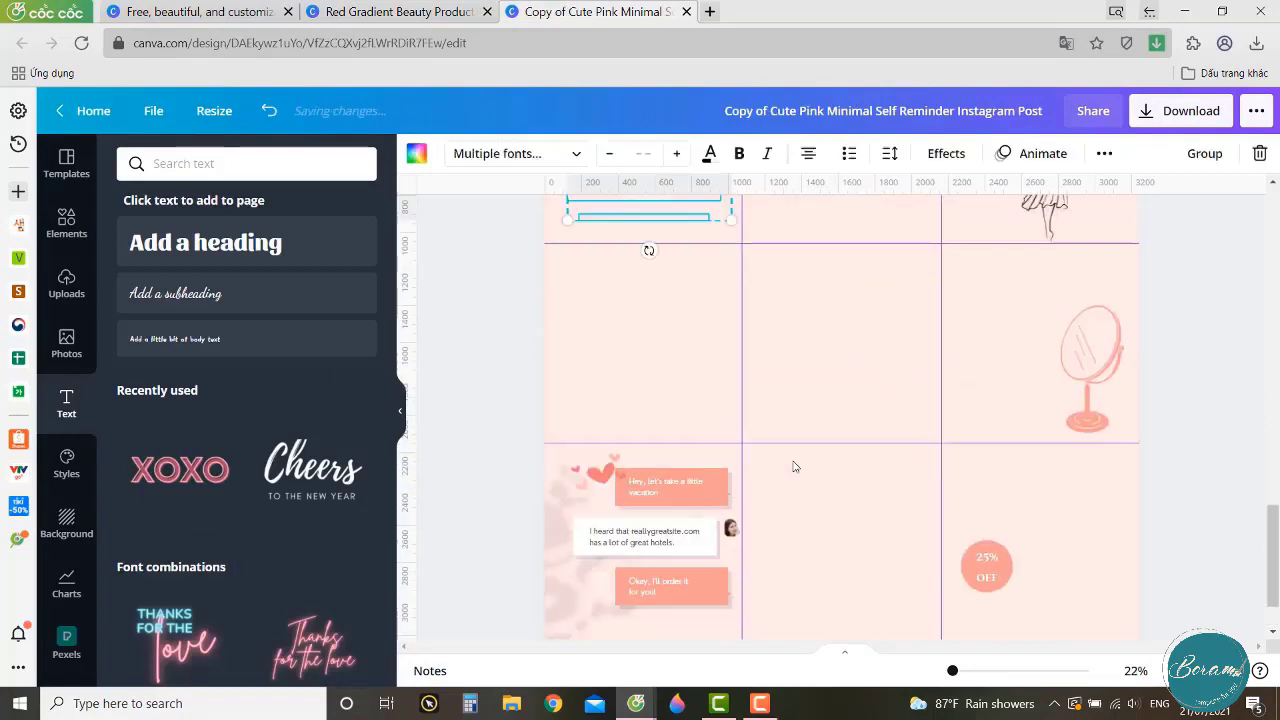
{"action": "scroll", "coordinate": [680, 273], "scroll_direction": "up", "scroll_amount": 1}
{"action": "left_click_drag", "start_coordinate": [680, 273], "coordinate": [677, 467]}
{"action": "left_click", "coordinate": [670, 153]}
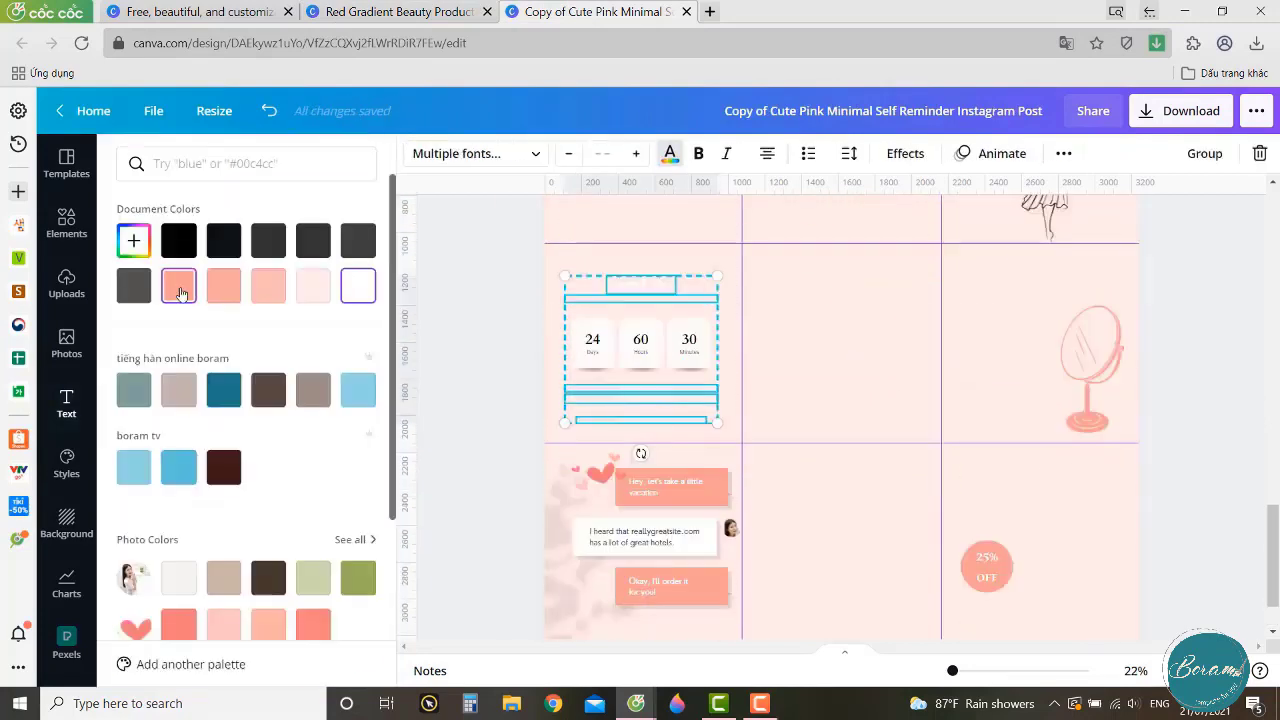
{"action": "left_click", "coordinate": [179, 288]}
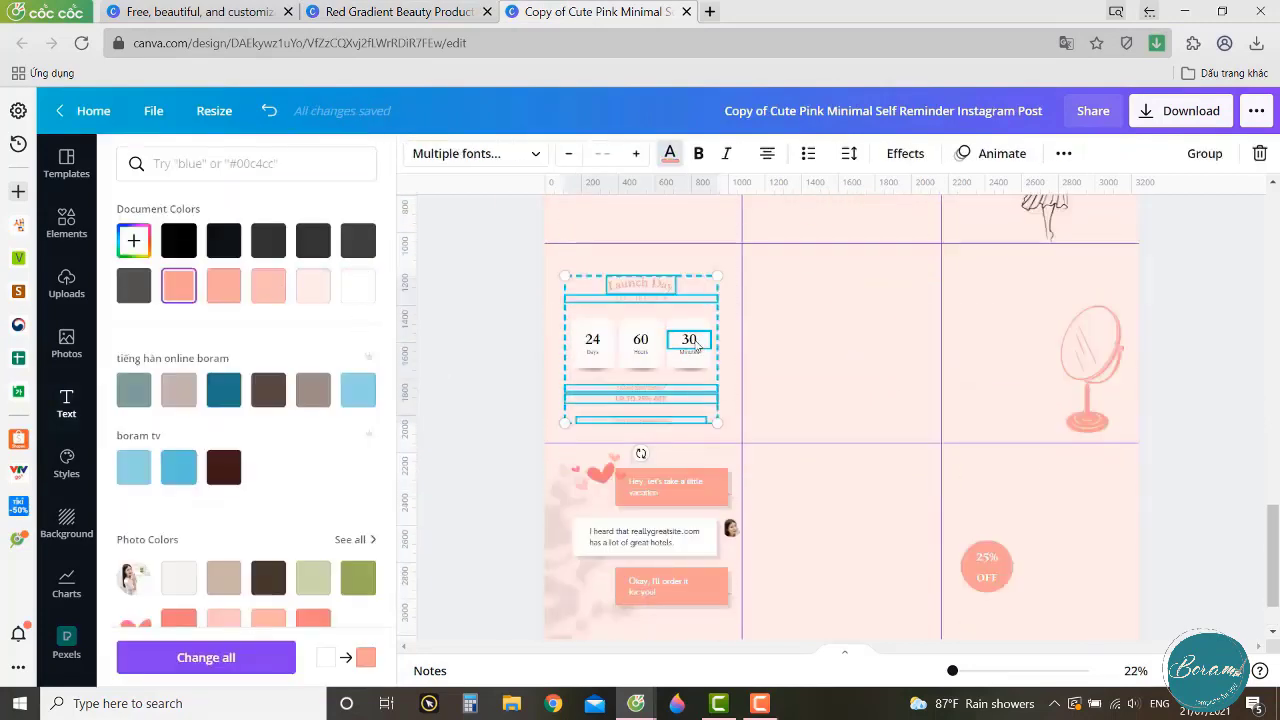
Set the recolored Launch Day text lines in the Cormorant SC Bold font.
{"action": "left_click", "coordinate": [505, 163]}
{"action": "type", "text": "cor"}
{"action": "left_click", "coordinate": [177, 503]}
{"action": "scroll", "coordinate": [758, 399], "scroll_direction": "up", "scroll_amount": 5}
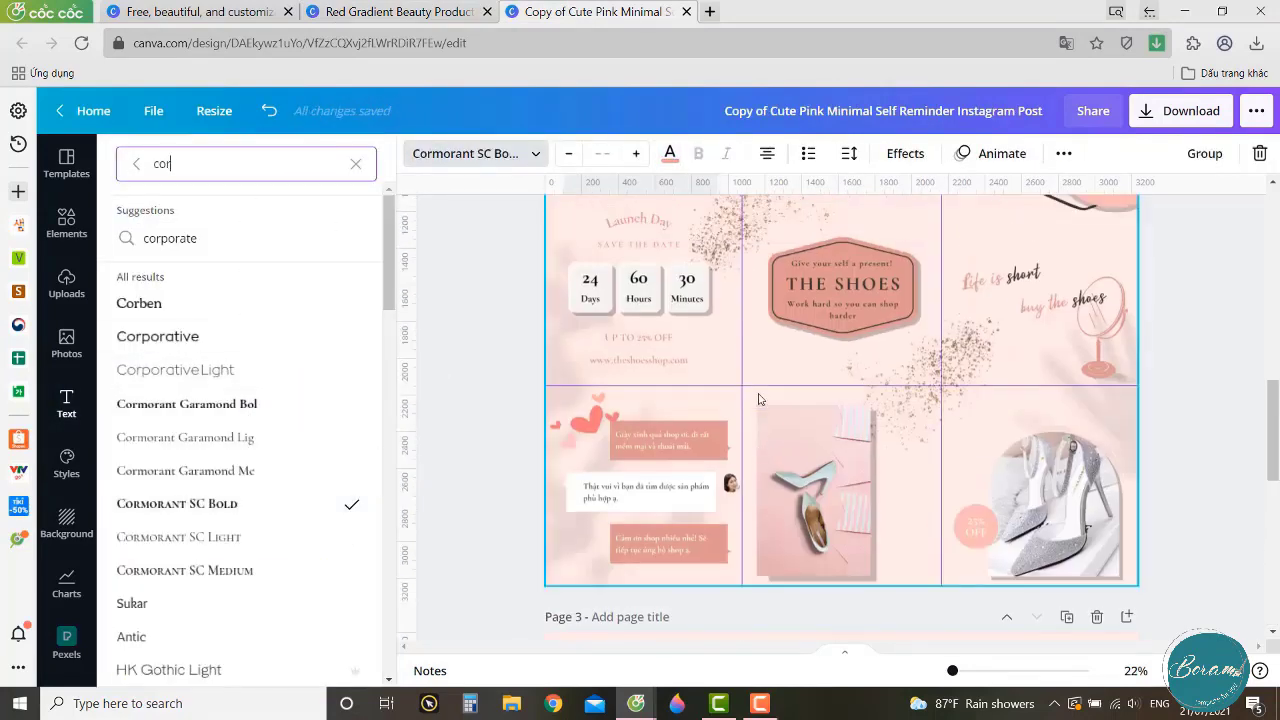
{"action": "scroll", "coordinate": [758, 399], "scroll_direction": "down", "scroll_amount": 5}
Change the Launch Day heading and the website line to the Cormorant Garamond Bold font.
{"action": "left_click", "coordinate": [523, 380]}
{"action": "left_click", "coordinate": [641, 367]}
{"action": "left_click", "coordinate": [648, 504], "text": "shift"}
{"action": "left_click", "coordinate": [476, 153]}
{"action": "left_click", "coordinate": [283, 403]}
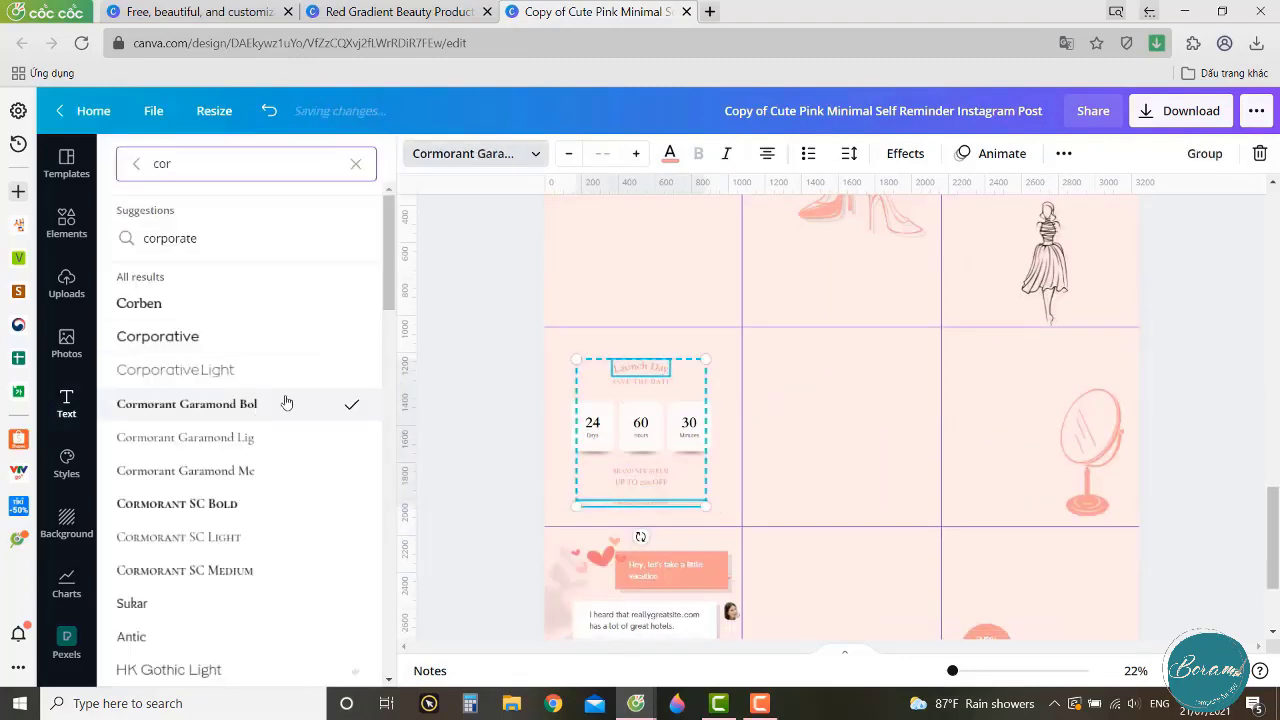
Set the numbers and labels in the three countdown boxes to Cormorant Garamond Bold.
{"action": "left_click", "coordinate": [571, 425]}
{"action": "left_click_drag", "start_coordinate": [525, 406], "coordinate": [689, 436]}
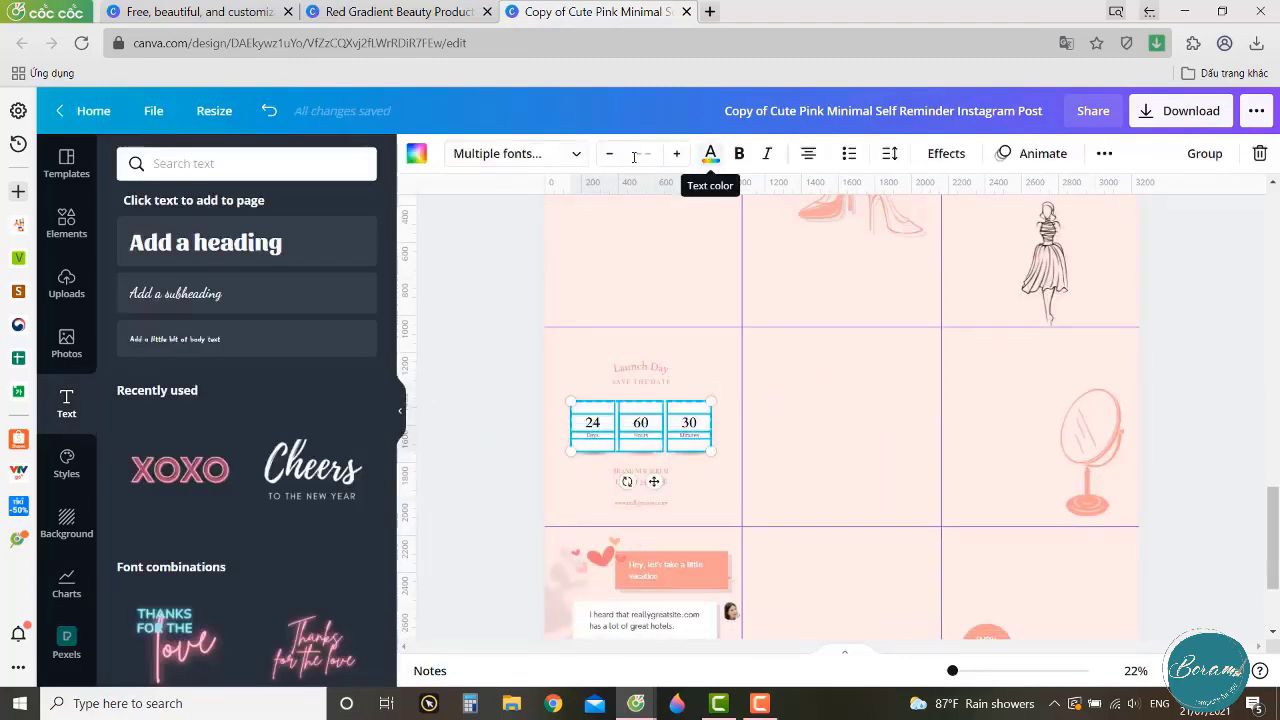
{"action": "left_click", "coordinate": [517, 153]}
{"action": "left_click", "coordinate": [240, 406]}
{"action": "left_click", "coordinate": [494, 438]}
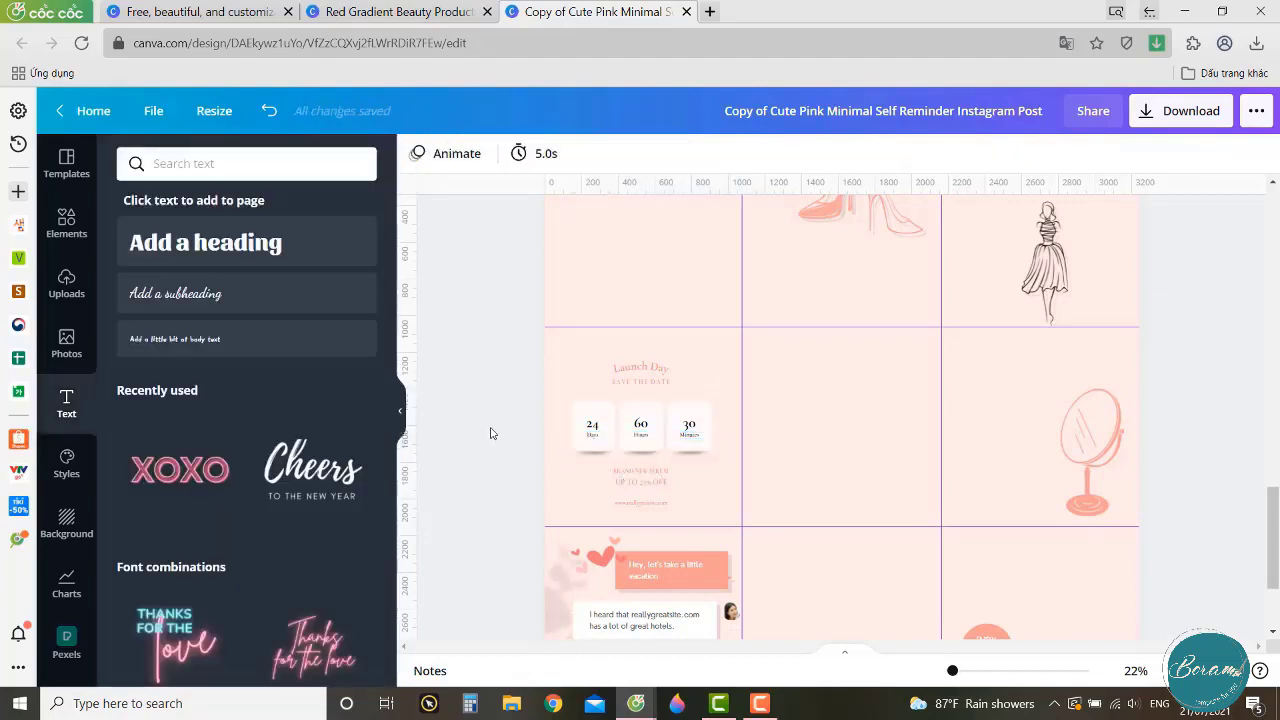
Remove the Brand New Serum line, then enlarge the Launch Day heading and realign the text lines around the countdown boxes.
{"action": "scroll", "coordinate": [520, 445], "scroll_direction": "up", "scroll_amount": 1}
{"action": "left_click", "coordinate": [667, 452]}
{"action": "left_click_drag", "start_coordinate": [668, 453], "coordinate": [670, 424]}
{"action": "scroll", "coordinate": [806, 496], "scroll_direction": "down", "scroll_amount": 2}
{"action": "left_click", "coordinate": [661, 399]}
{"action": "left_click", "coordinate": [648, 299], "text": "shift"}
{"action": "left_click", "coordinate": [688, 419], "text": "shift"}
{"action": "left_click", "coordinate": [783, 402]}
{"action": "left_click", "coordinate": [670, 411]}
{"action": "left_click", "coordinate": [670, 435], "text": "shift"}
{"action": "left_click", "coordinate": [654, 300], "text": "shift"}
{"action": "left_click_drag", "start_coordinate": [654, 302], "coordinate": [644, 299]}
Duplicate the three countdown boxes as shadows, coloring the copies black, sending them behind the originals and setting their transparency to 10.
{"action": "left_click", "coordinate": [603, 362]}
{"action": "left_click", "coordinate": [648, 364], "text": "shift"}
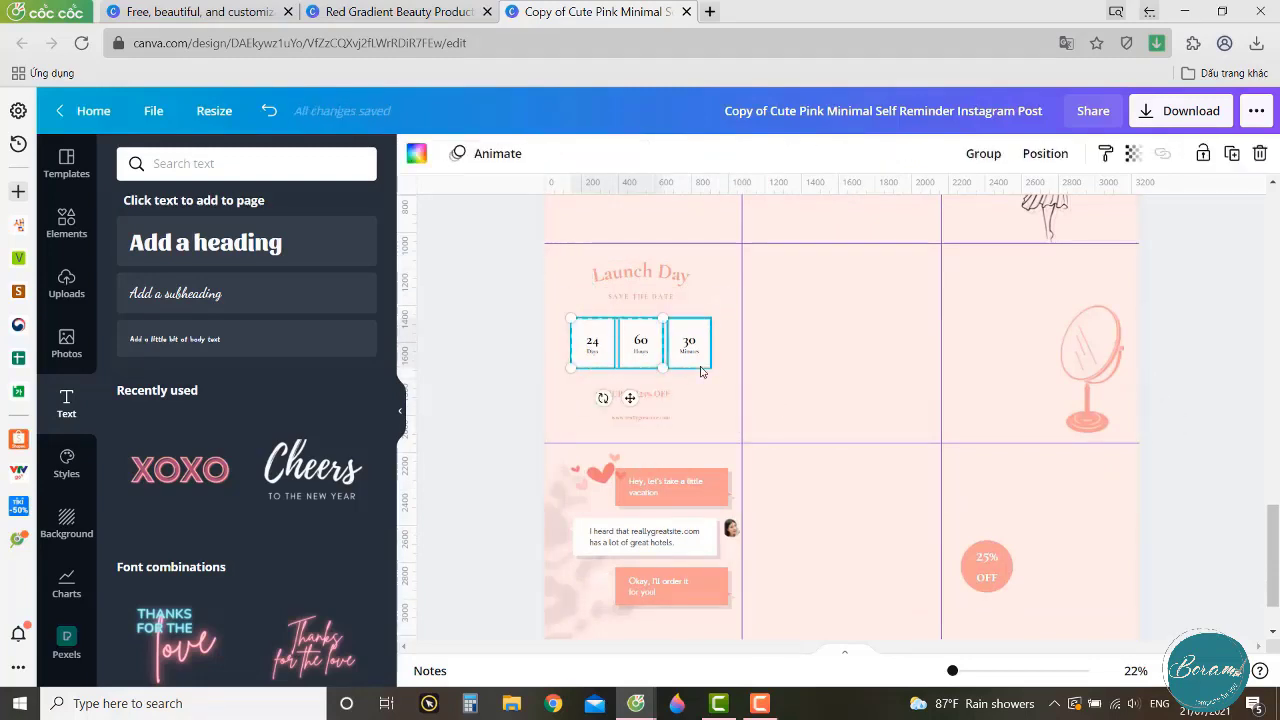
{"action": "left_click", "coordinate": [701, 368], "text": "shift"}
{"action": "key", "text": "ctrl+d"}
{"action": "left_click", "coordinate": [415, 155]}
{"action": "left_click", "coordinate": [179, 240]}
{"action": "left_click", "coordinate": [1045, 153]}
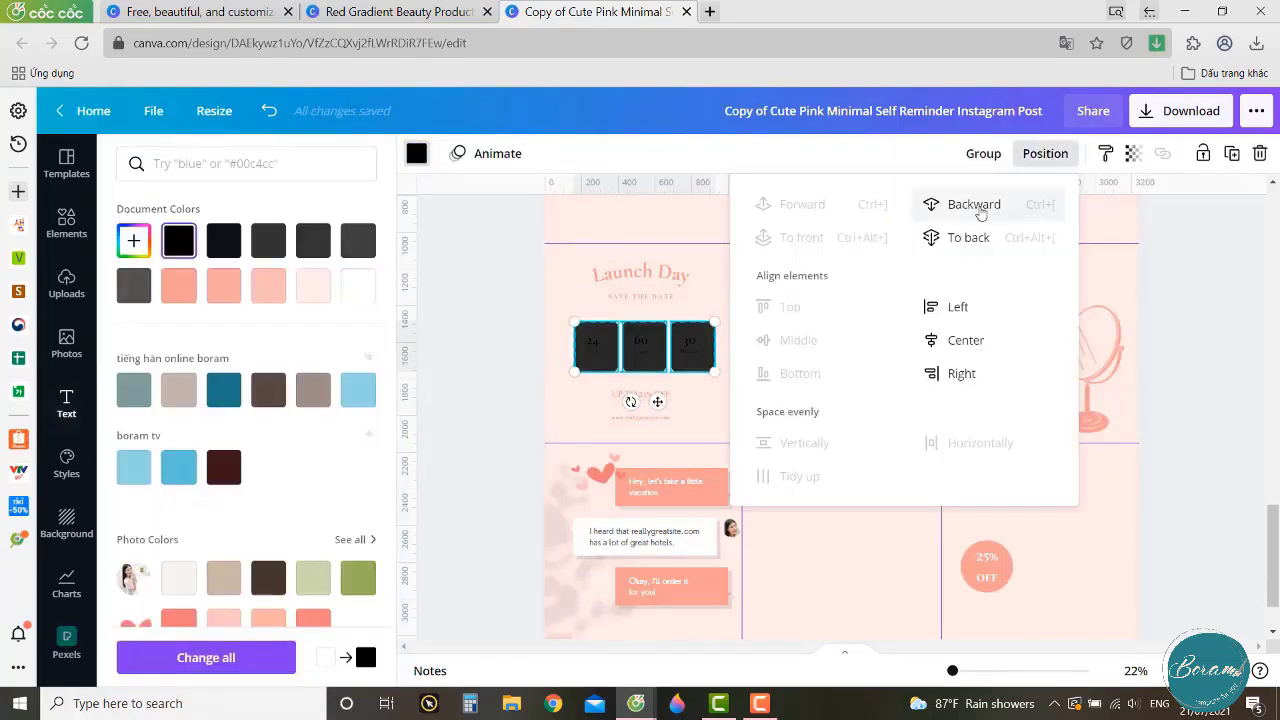
{"action": "left_click", "coordinate": [1136, 159]}
{"action": "left_click", "coordinate": [1111, 205]}
{"action": "type", "text": "10"}
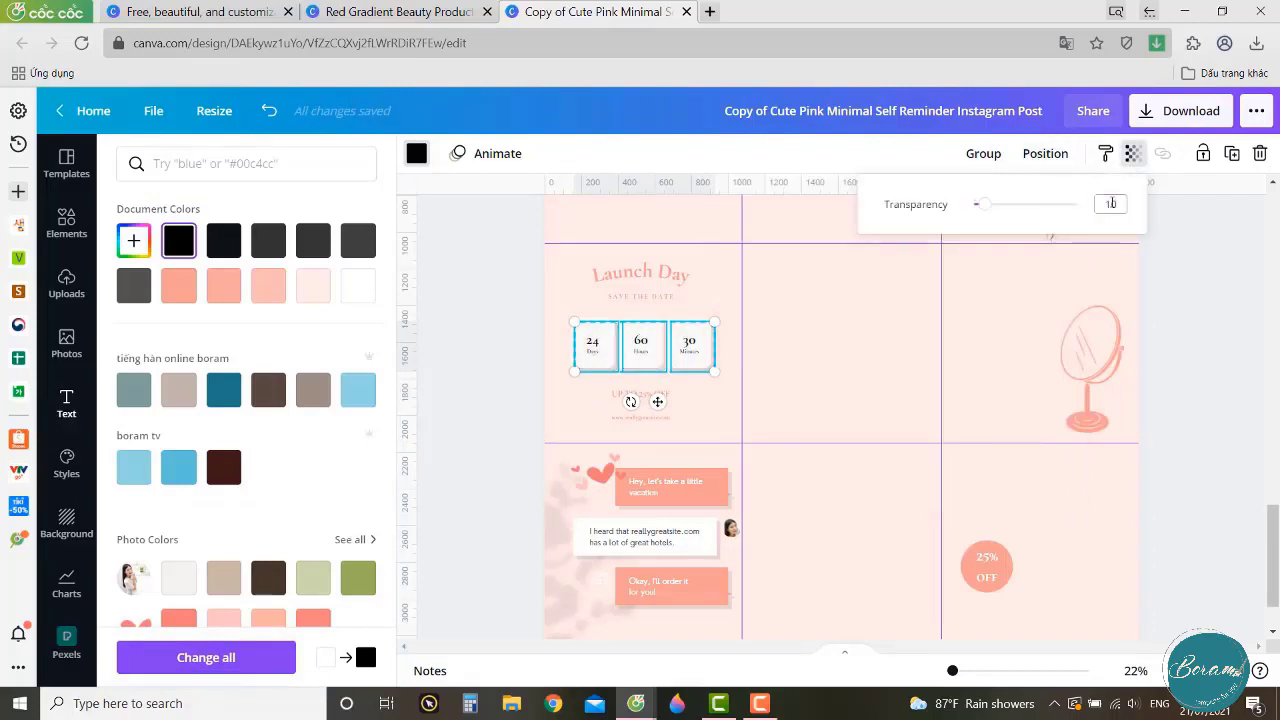
{"action": "left_click", "coordinate": [785, 381]}
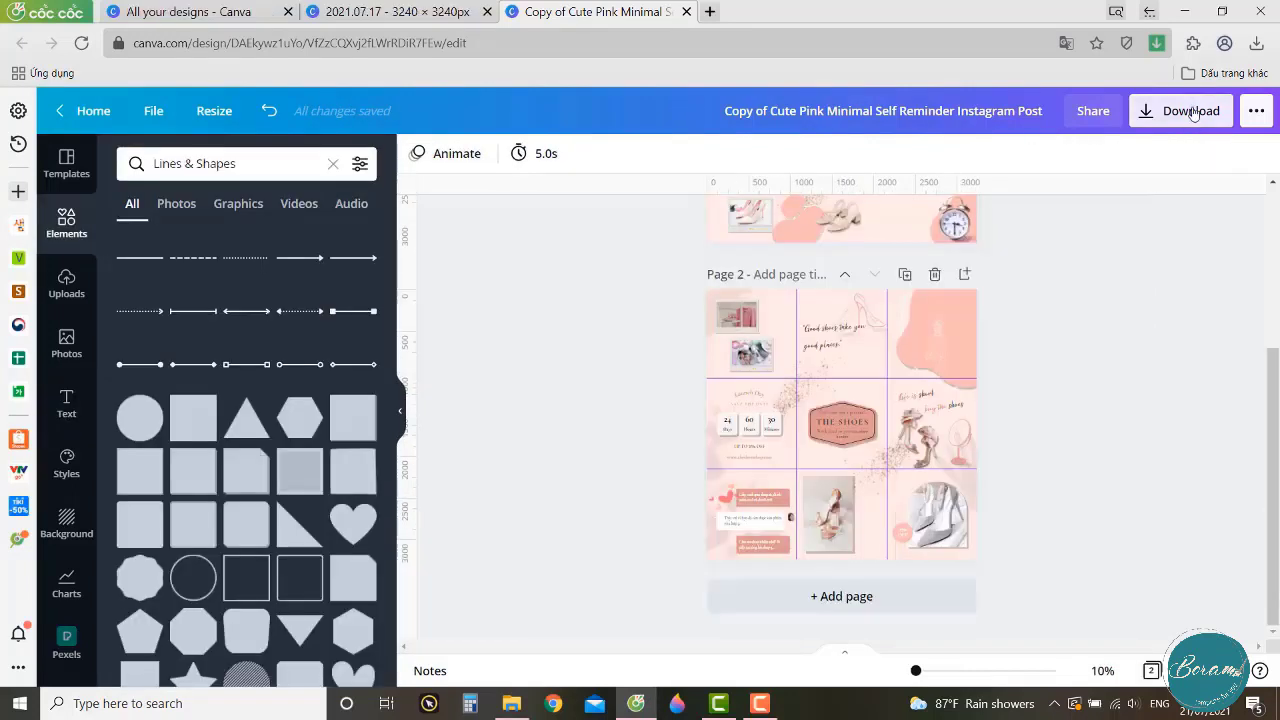
Download both pages of the finished feed as PNG and load 1.png into the PineTools split image page.
{"action": "left_click", "coordinate": [1180, 110]}
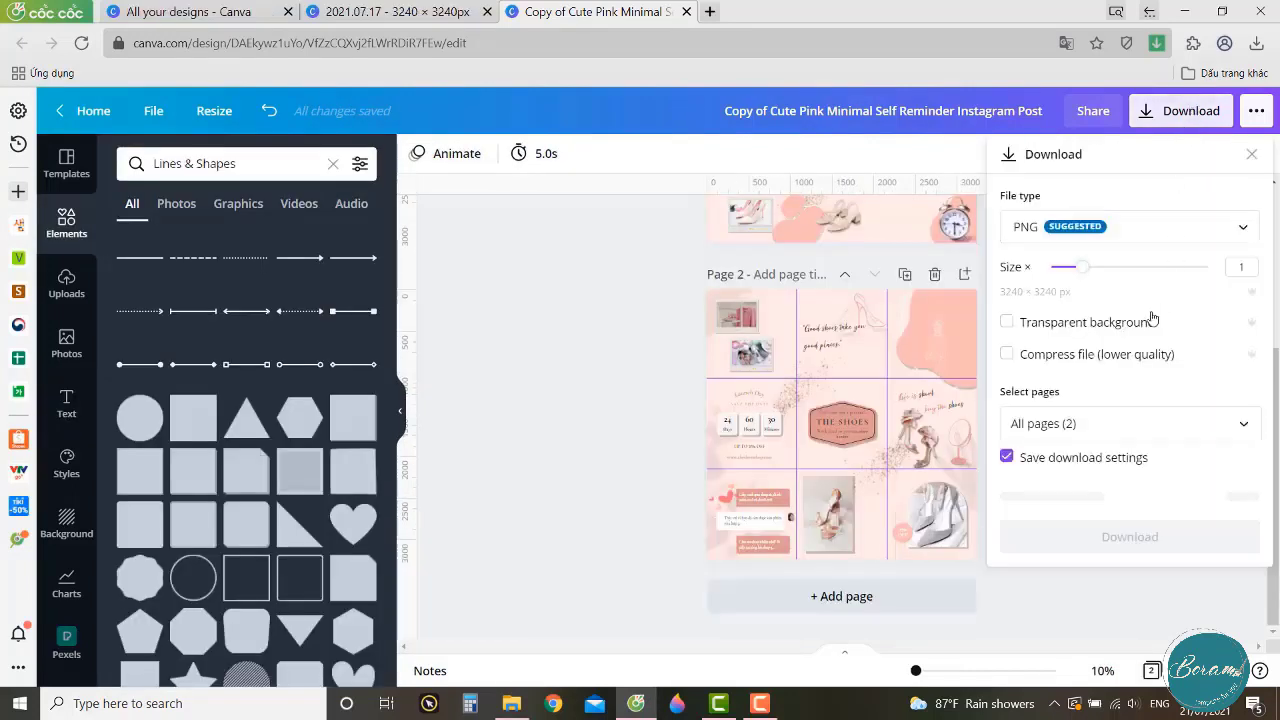
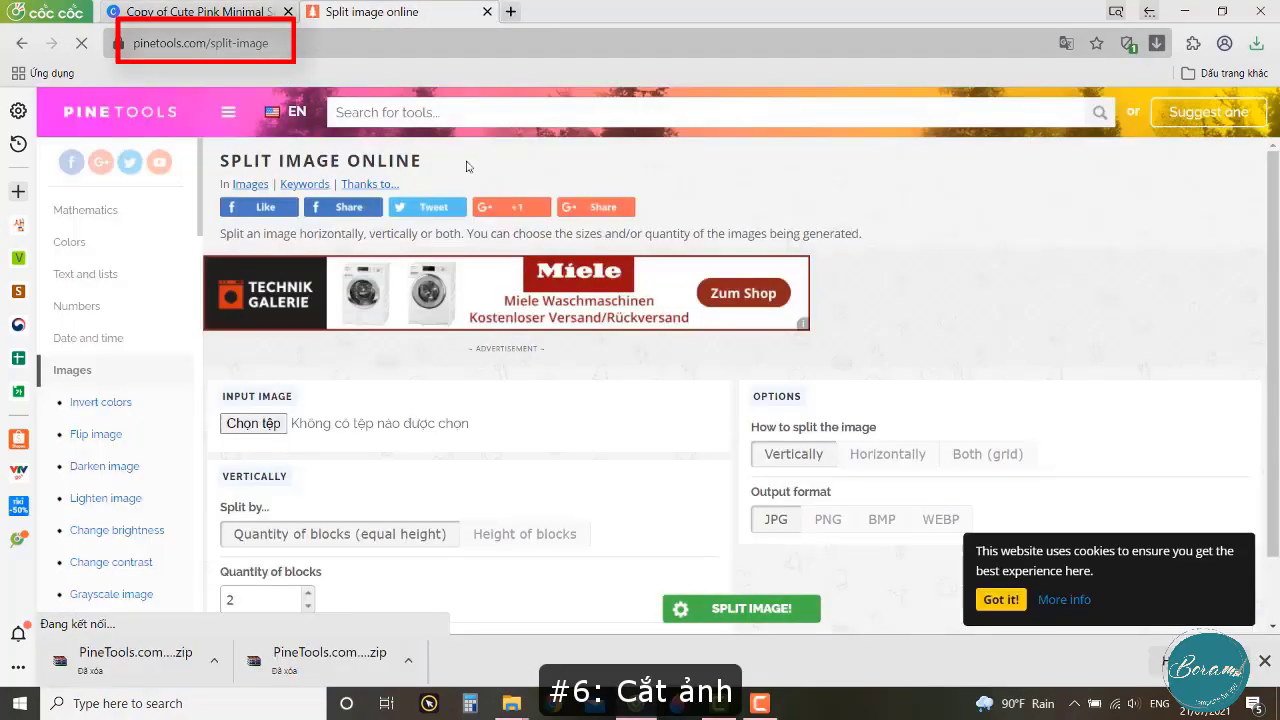
{"action": "left_click", "coordinate": [253, 423]}
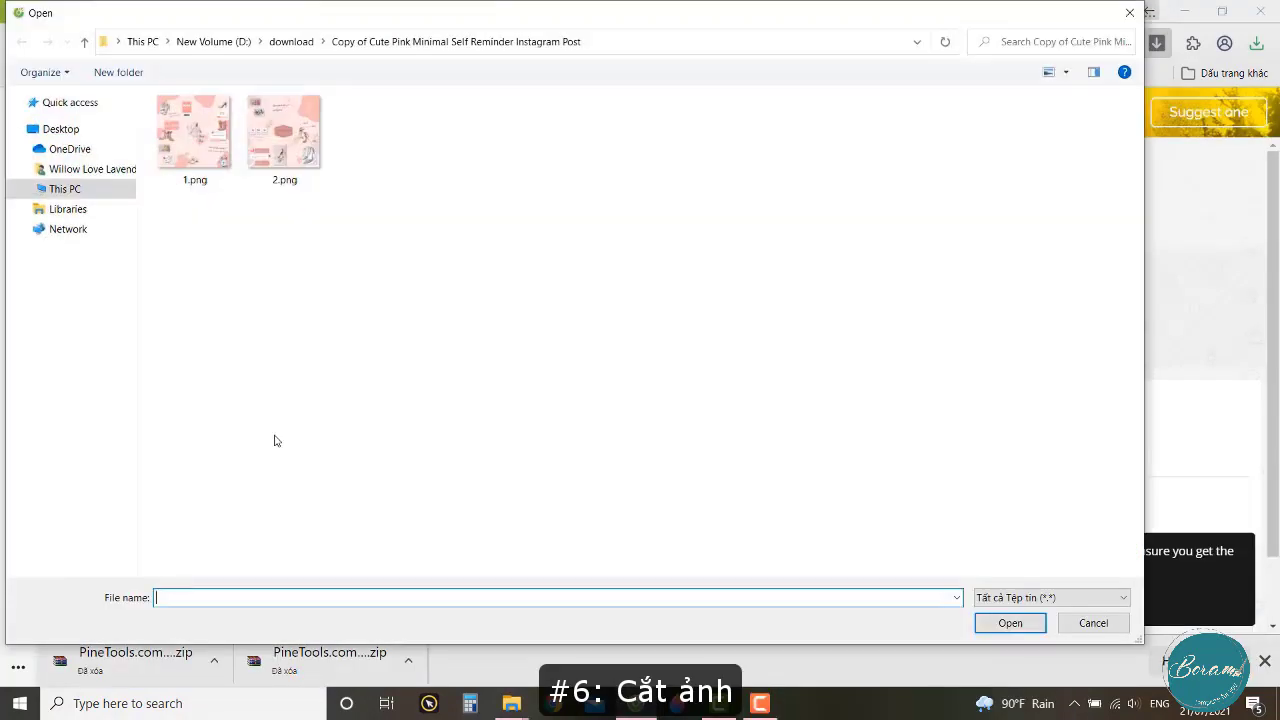
{"action": "double_click", "coordinate": [214, 160]}
{"action": "scroll", "coordinate": [1075, 251], "scroll_direction": "down", "scroll_amount": 3}
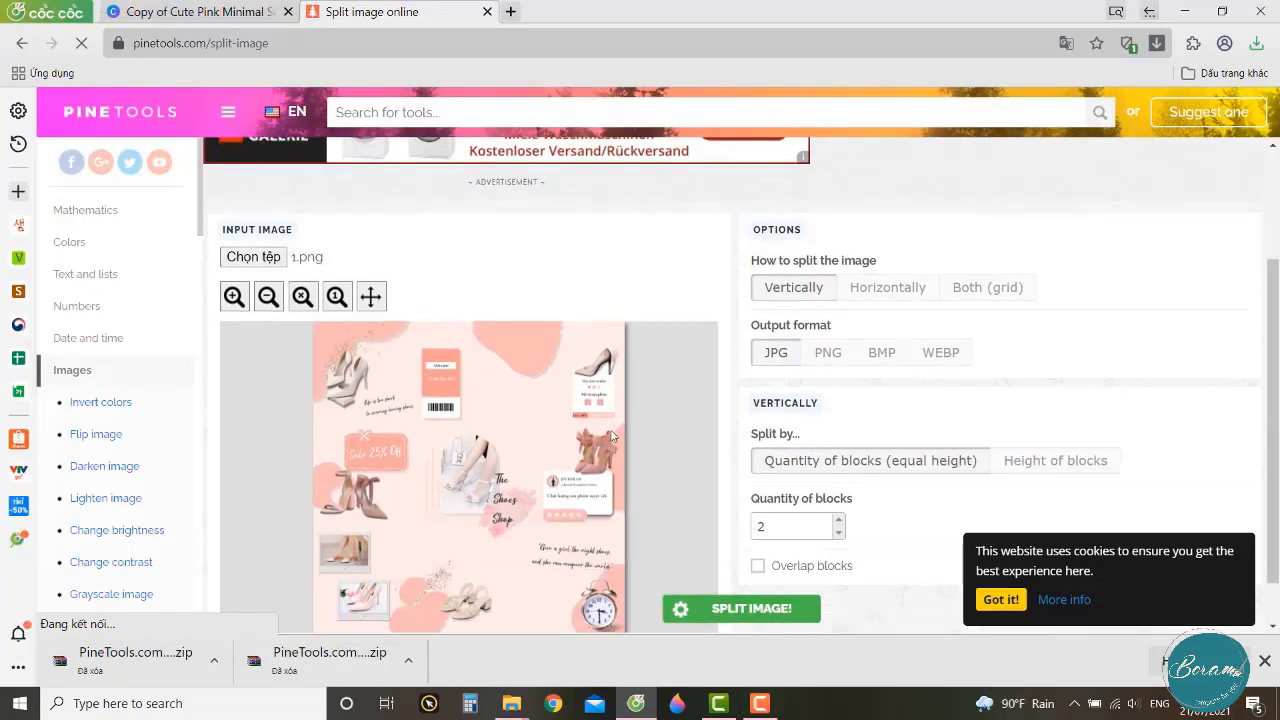
Split the image both ways into a 3 by 3 grid and download all pieces as a .zip file.
{"action": "left_click", "coordinate": [1000, 236]}
{"action": "scroll", "coordinate": [1020, 260], "scroll_direction": "down", "scroll_amount": 3}
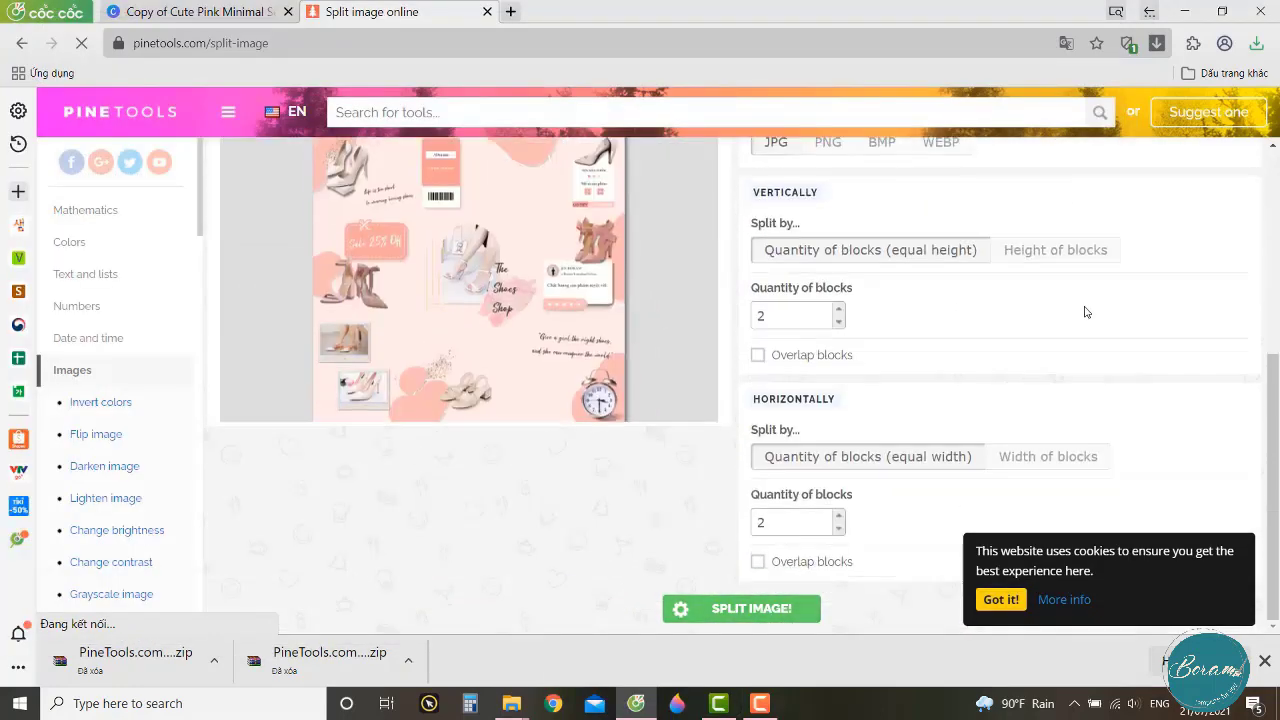
{"action": "left_click", "coordinate": [838, 518]}
{"action": "left_click", "coordinate": [748, 608]}
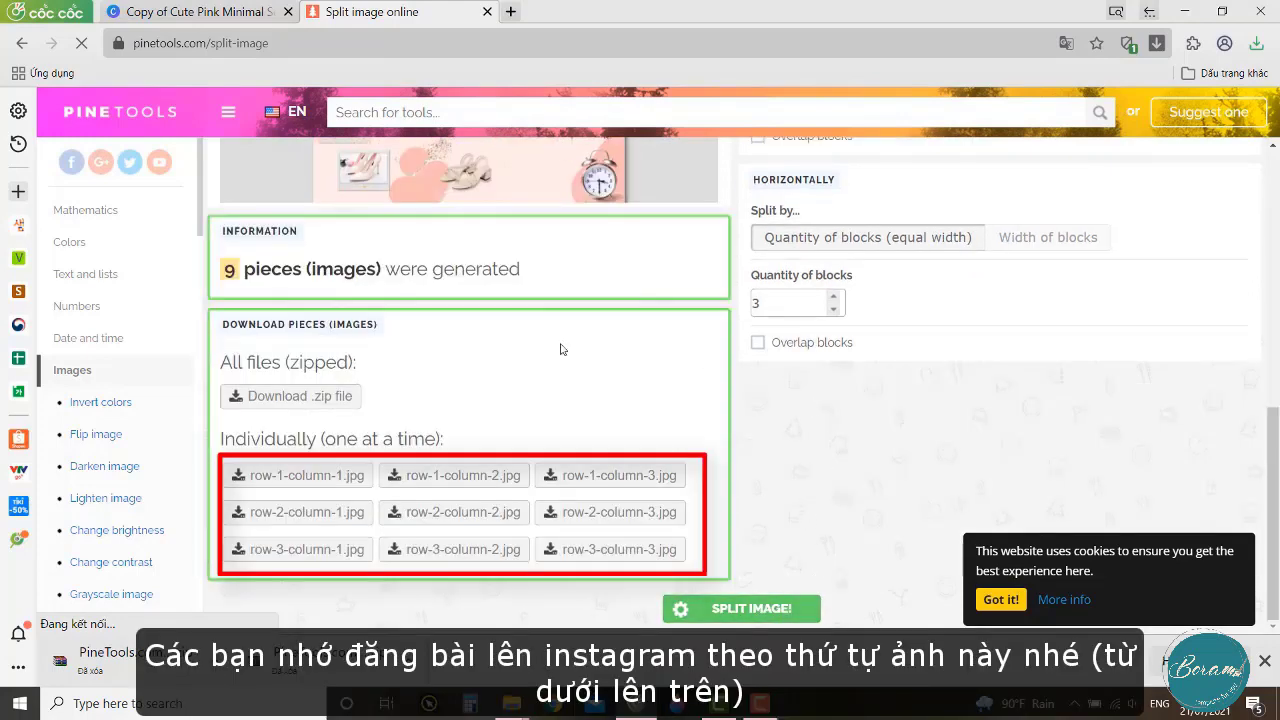
{"action": "left_click", "coordinate": [310, 400]}
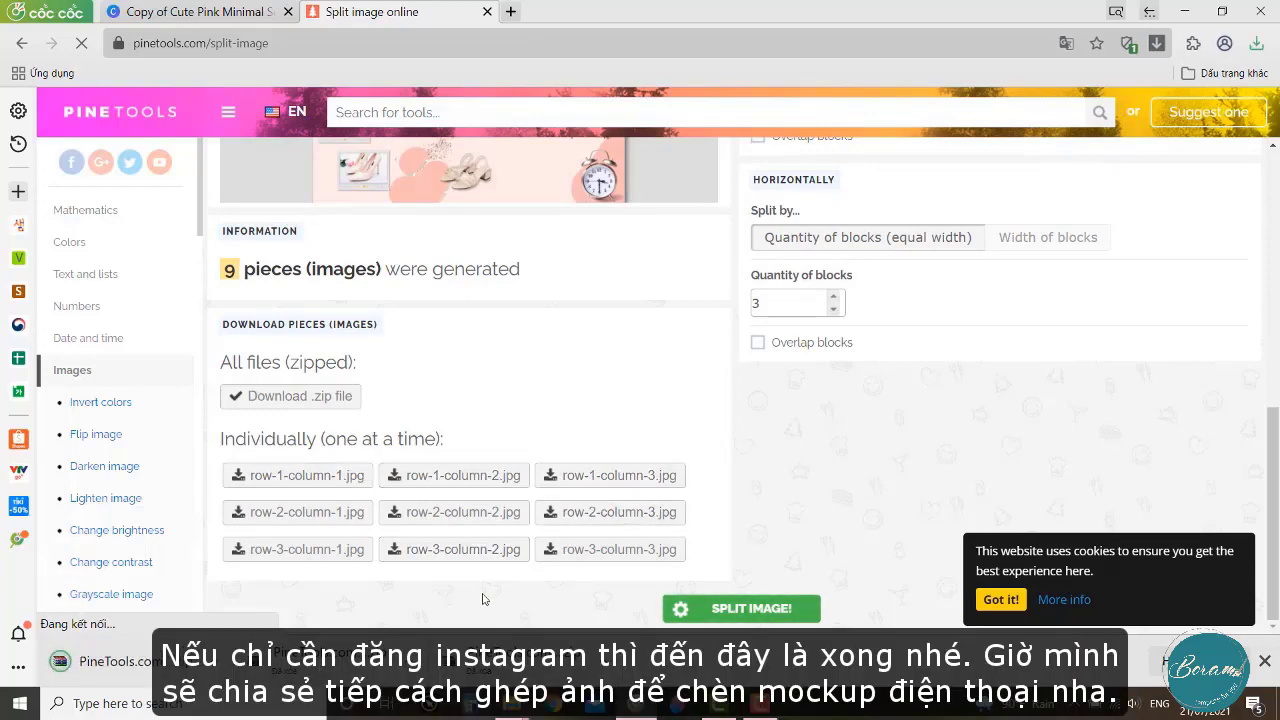
Show the downloaded PineTools zip in its folder, extract it to a folder of the same name and delete the zip.
{"action": "right_click", "coordinate": [218, 666]}
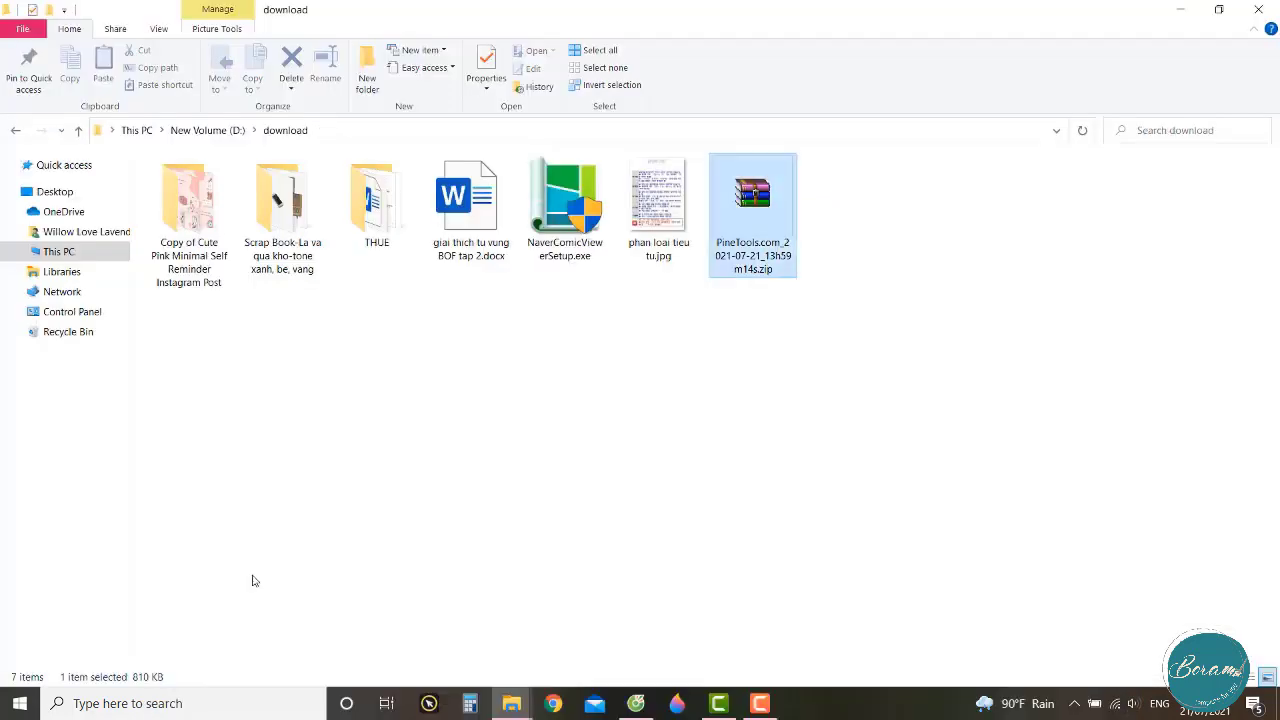
{"action": "left_click", "coordinate": [275, 568]}
{"action": "right_click", "coordinate": [740, 237]}
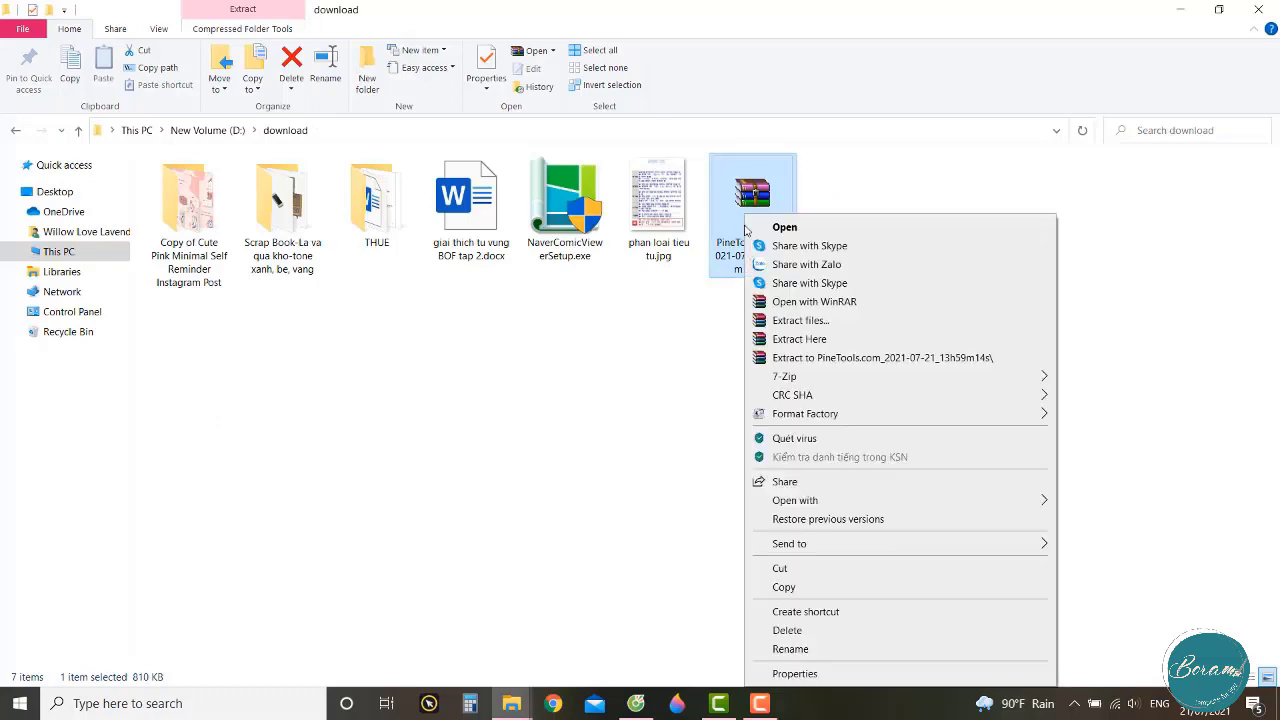
{"action": "left_click", "coordinate": [833, 359]}
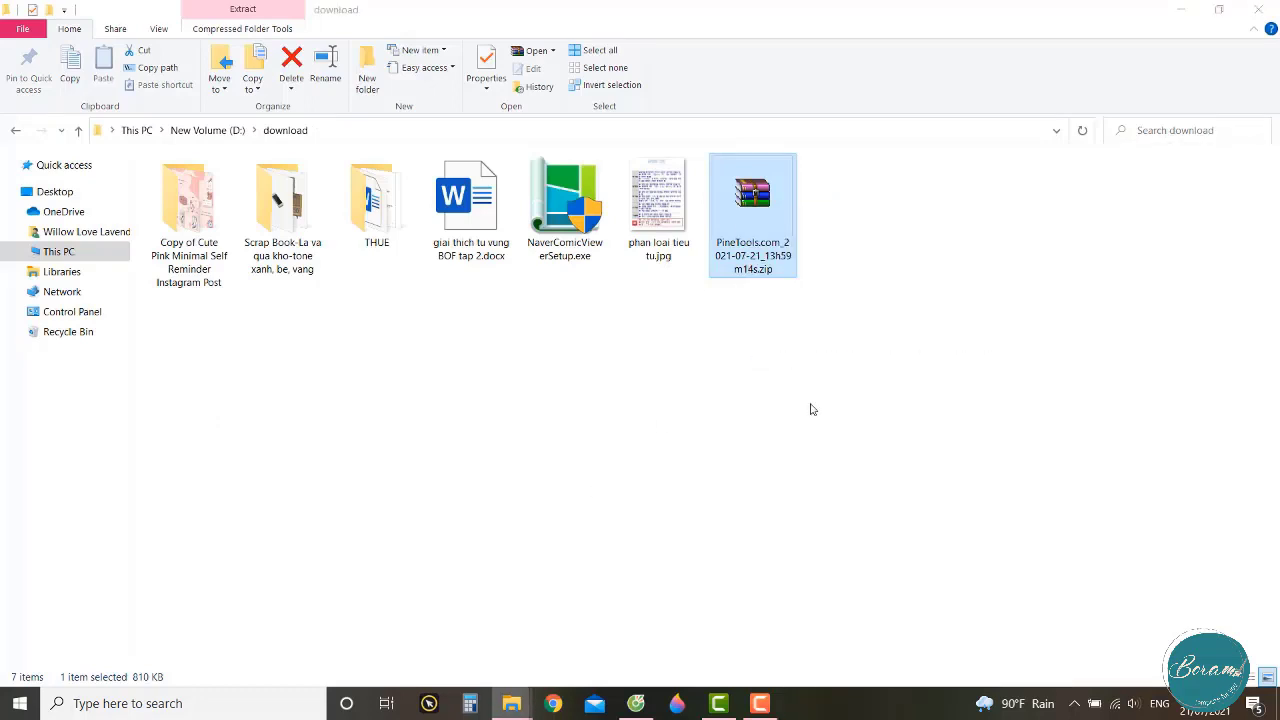
{"action": "key", "text": "Delete"}
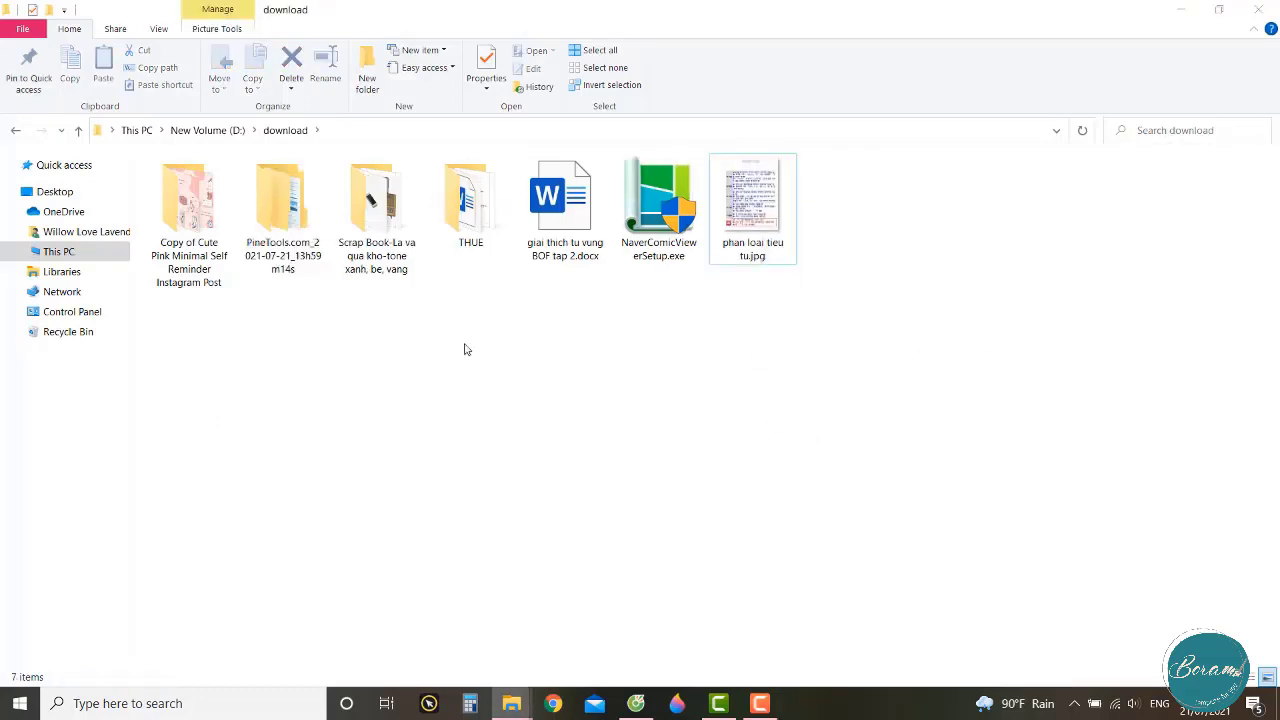
Rename the extracted PineTools folder to 1.
{"action": "left_click", "coordinate": [273, 240]}
{"action": "key", "text": "F2"}
{"action": "type", "text": "1"}
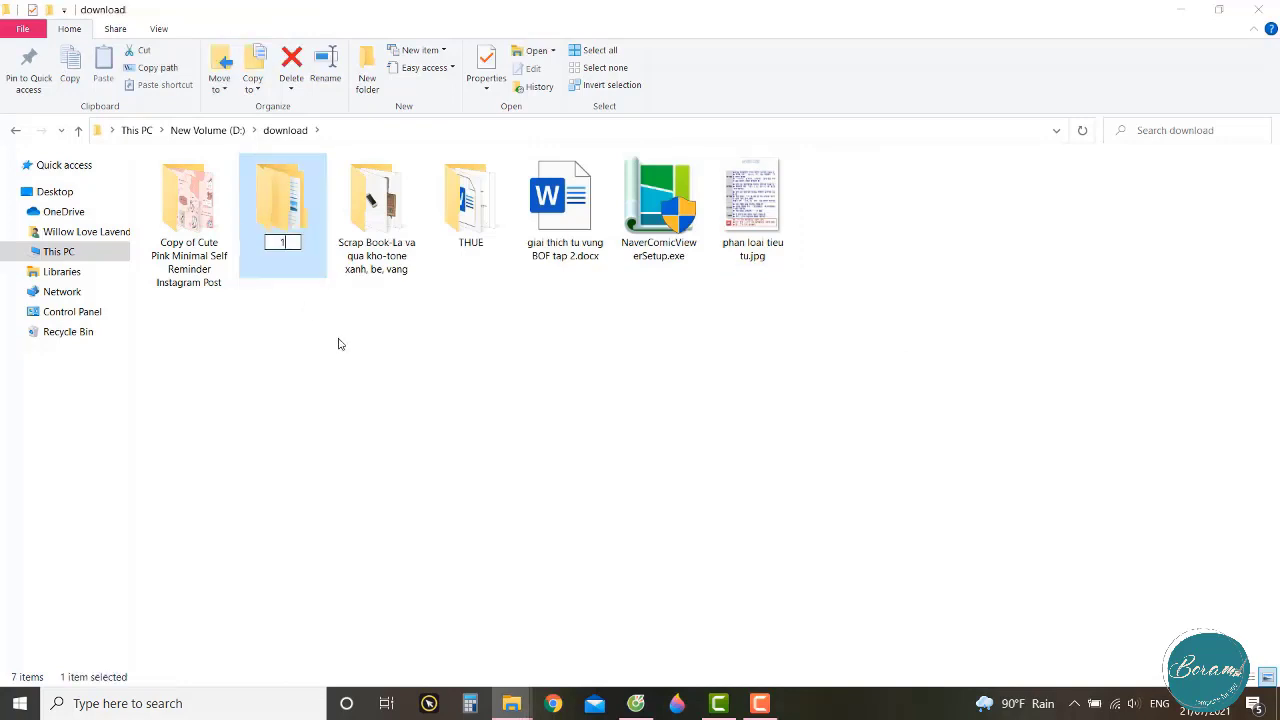
{"action": "key", "text": "Return"}
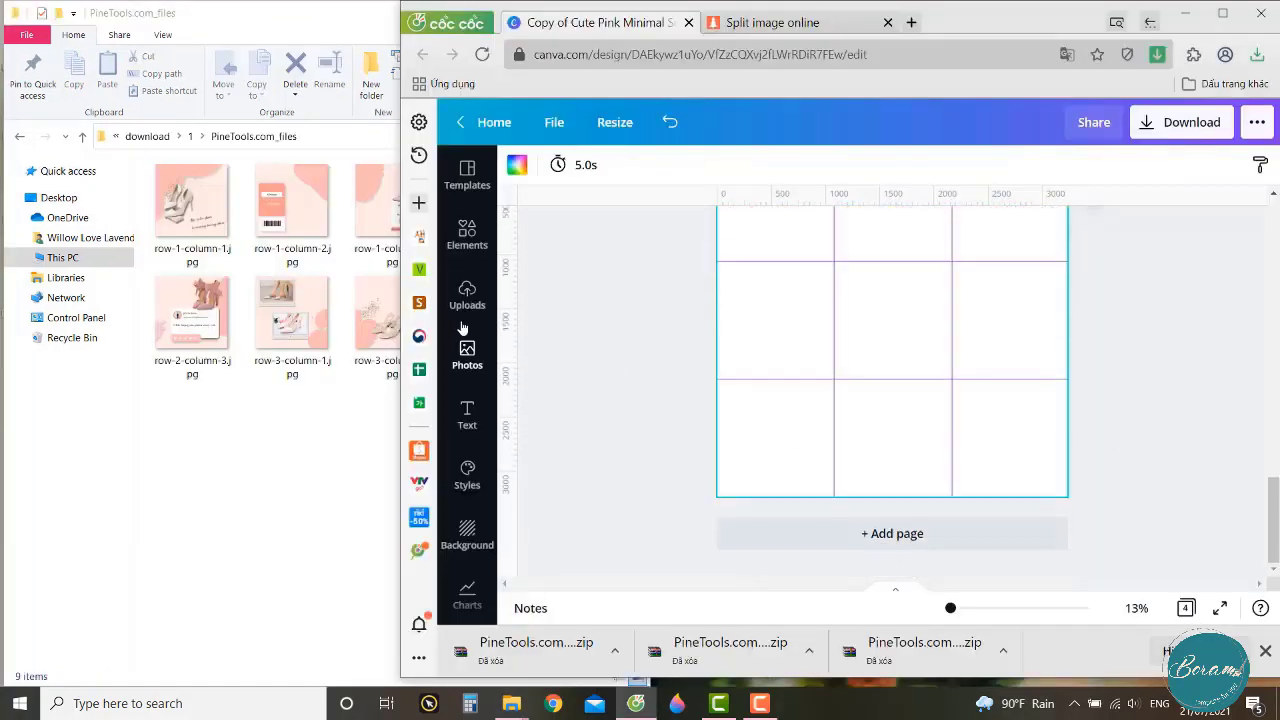
Back in the Canva design, search the elements for grid and add the nine-cell 3 by 3 grid to page 4.
{"action": "left_click", "coordinate": [475, 248]}
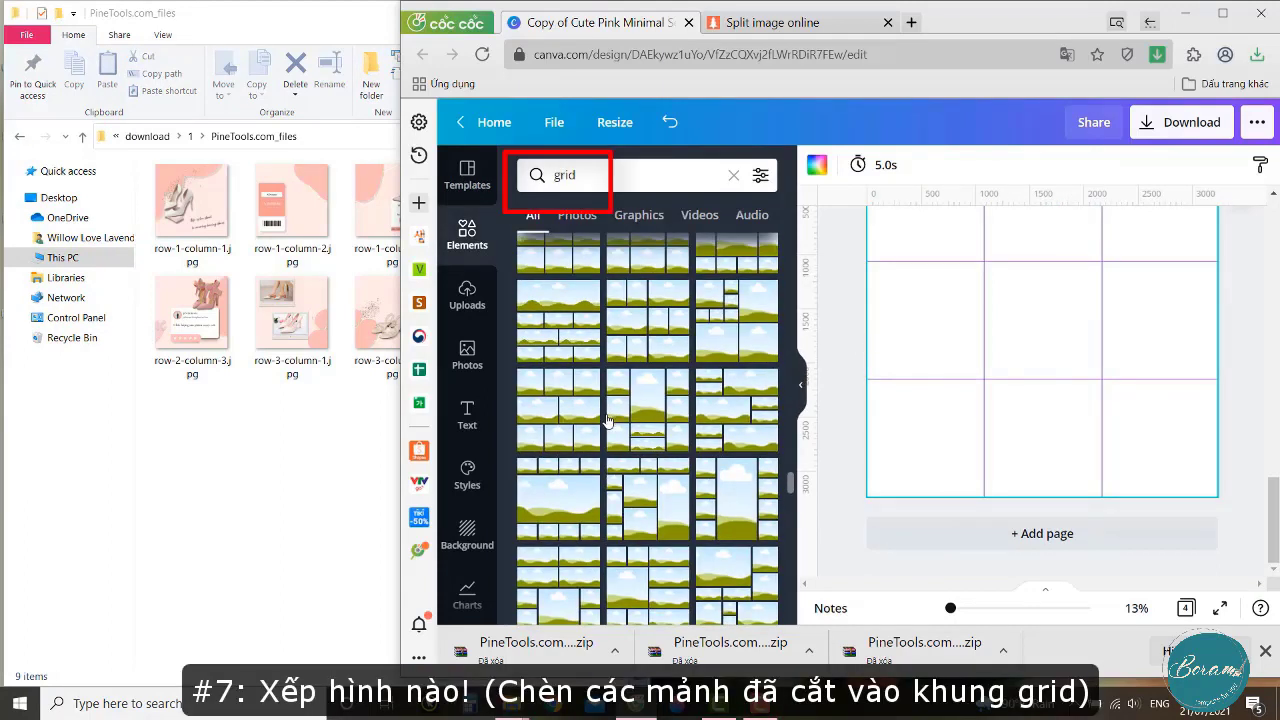
{"action": "scroll", "coordinate": [607, 420], "scroll_direction": "up", "scroll_amount": 2}
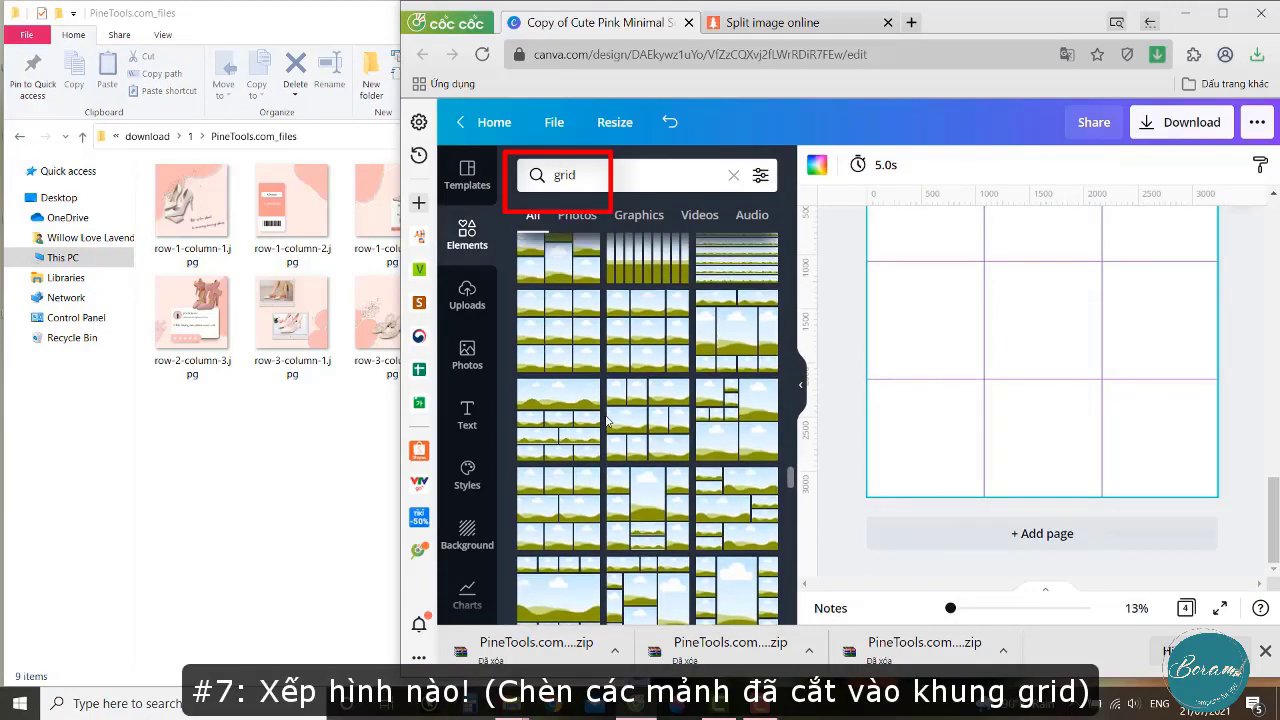
{"action": "left_click", "coordinate": [556, 408]}
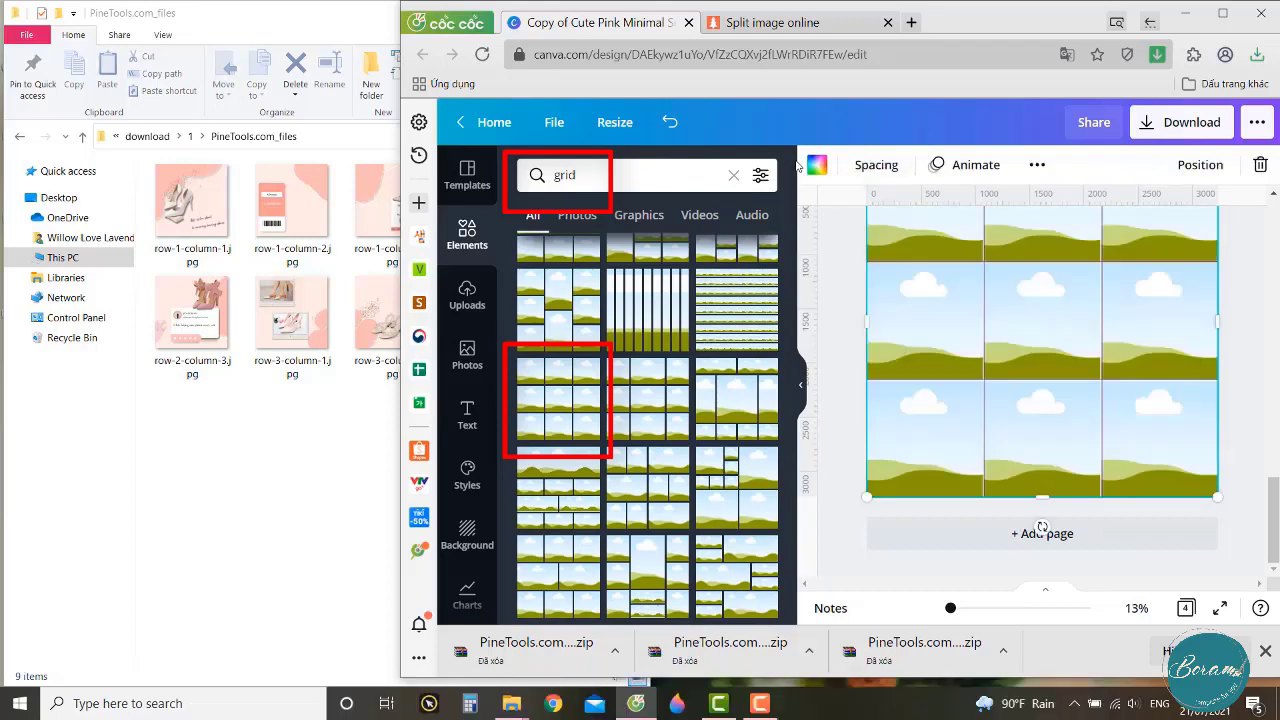
{"action": "left_click", "coordinate": [799, 392]}
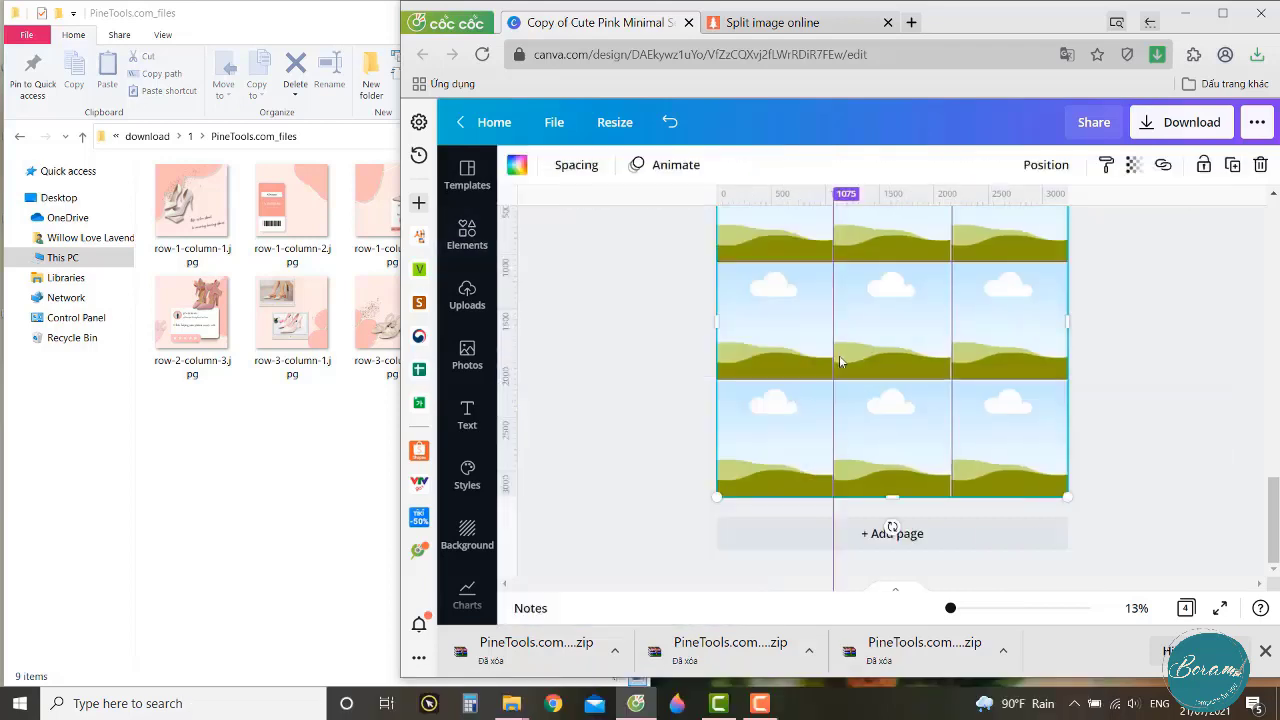
Fill the first two rows of the page 4 grid with the row-1 and row-2 images from PineTools.com_files, in column order.
{"action": "scroll", "coordinate": [839, 358], "scroll_direction": "up", "scroll_amount": 2}
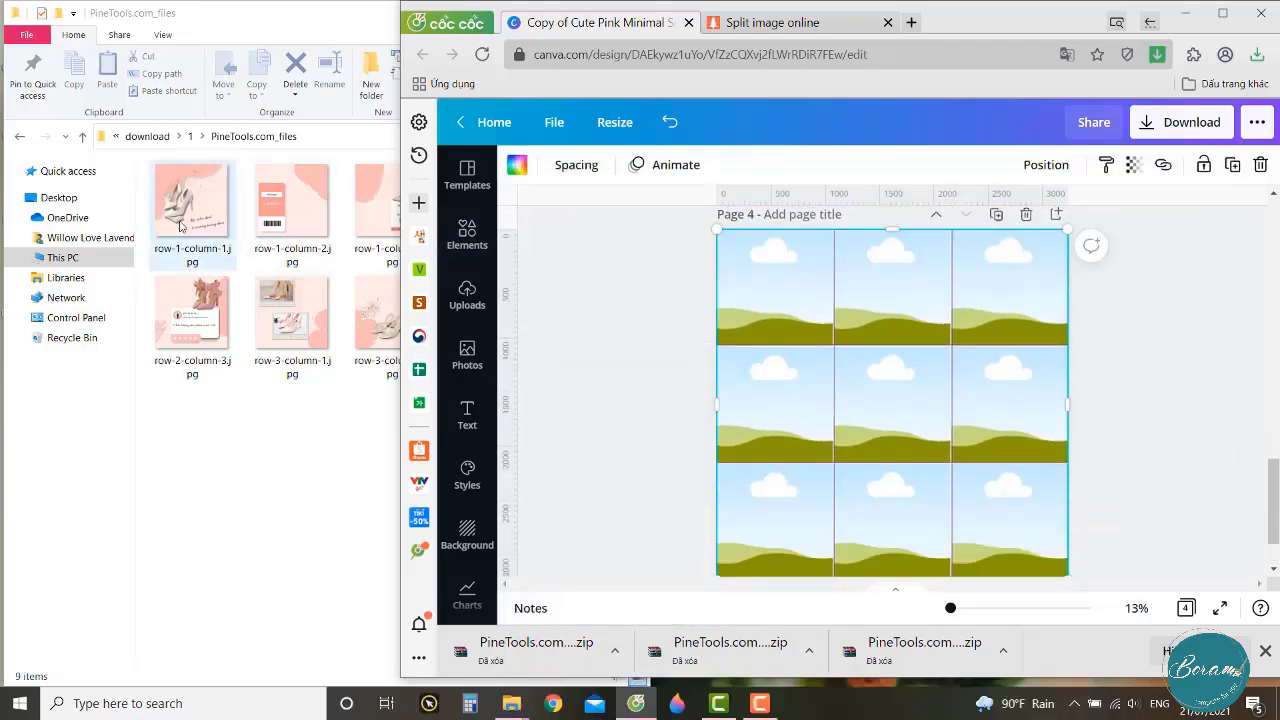
{"action": "left_click", "coordinate": [209, 428]}
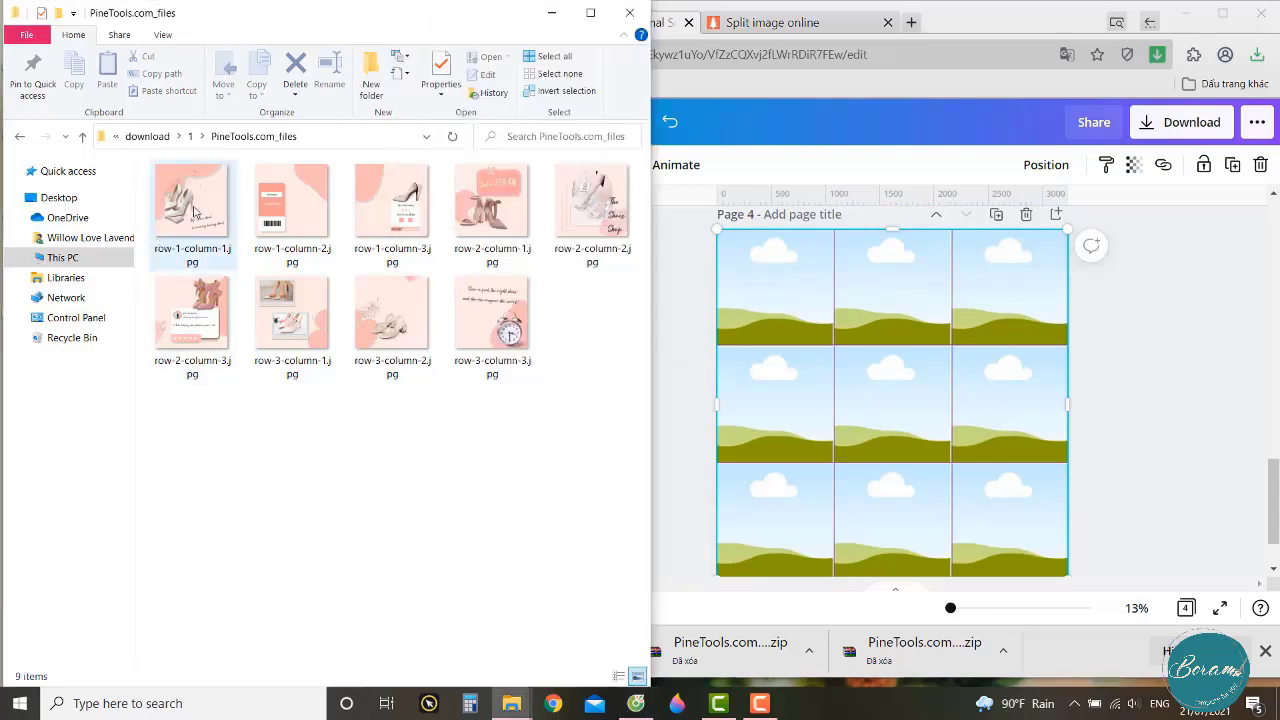
{"action": "left_click_drag", "start_coordinate": [195, 210], "coordinate": [924, 320]}
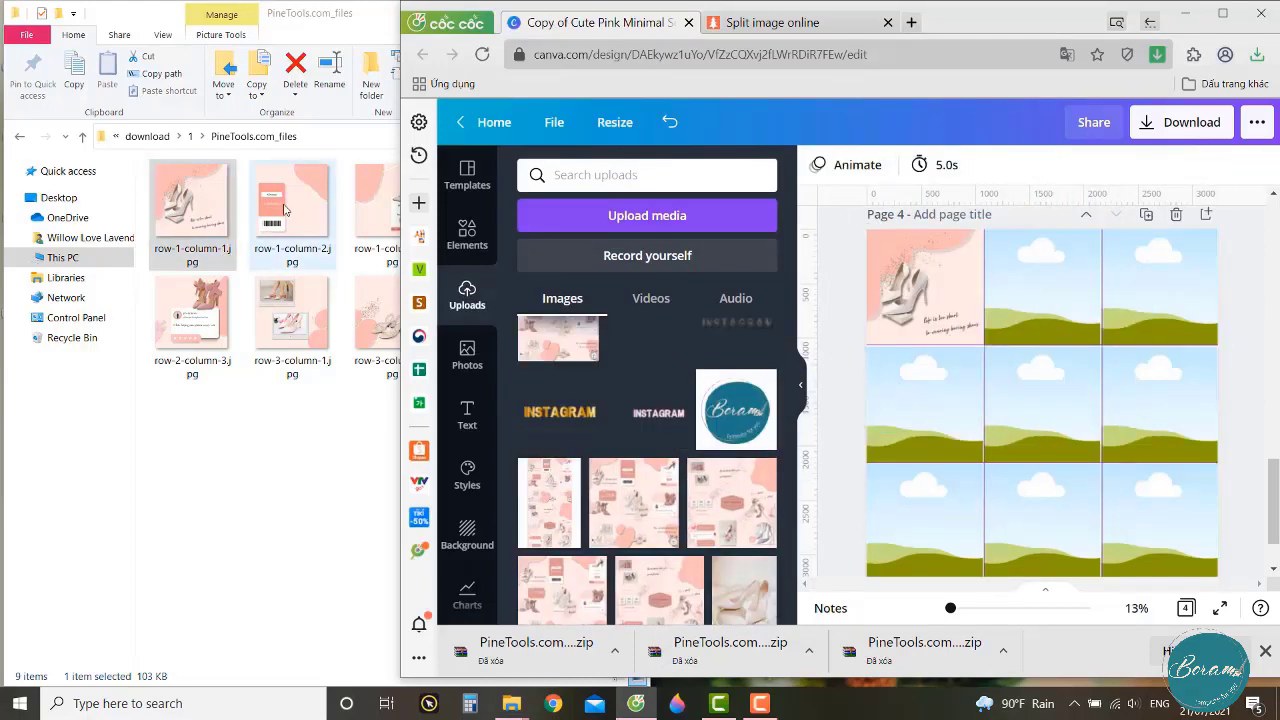
{"action": "left_click_drag", "start_coordinate": [283, 209], "coordinate": [1030, 326]}
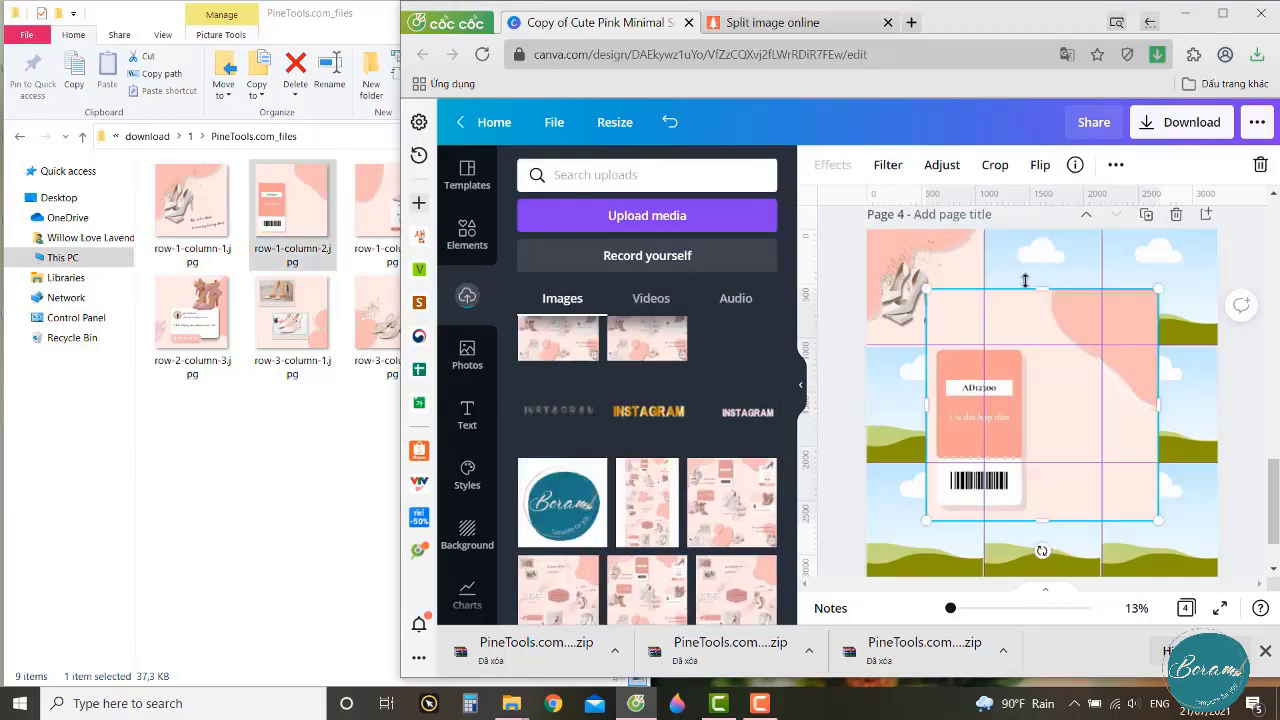
{"action": "left_click_drag", "start_coordinate": [1038, 428], "coordinate": [1042, 290]}
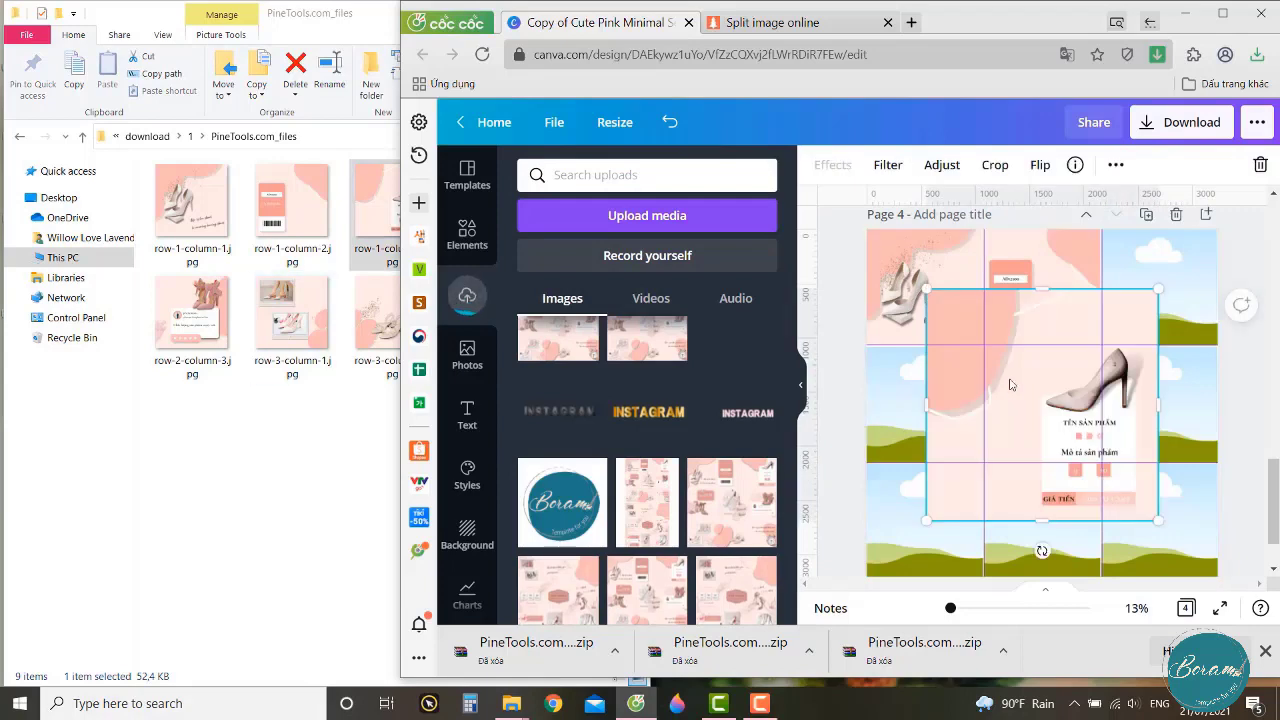
{"action": "left_click_drag", "start_coordinate": [1043, 430], "coordinate": [1160, 290]}
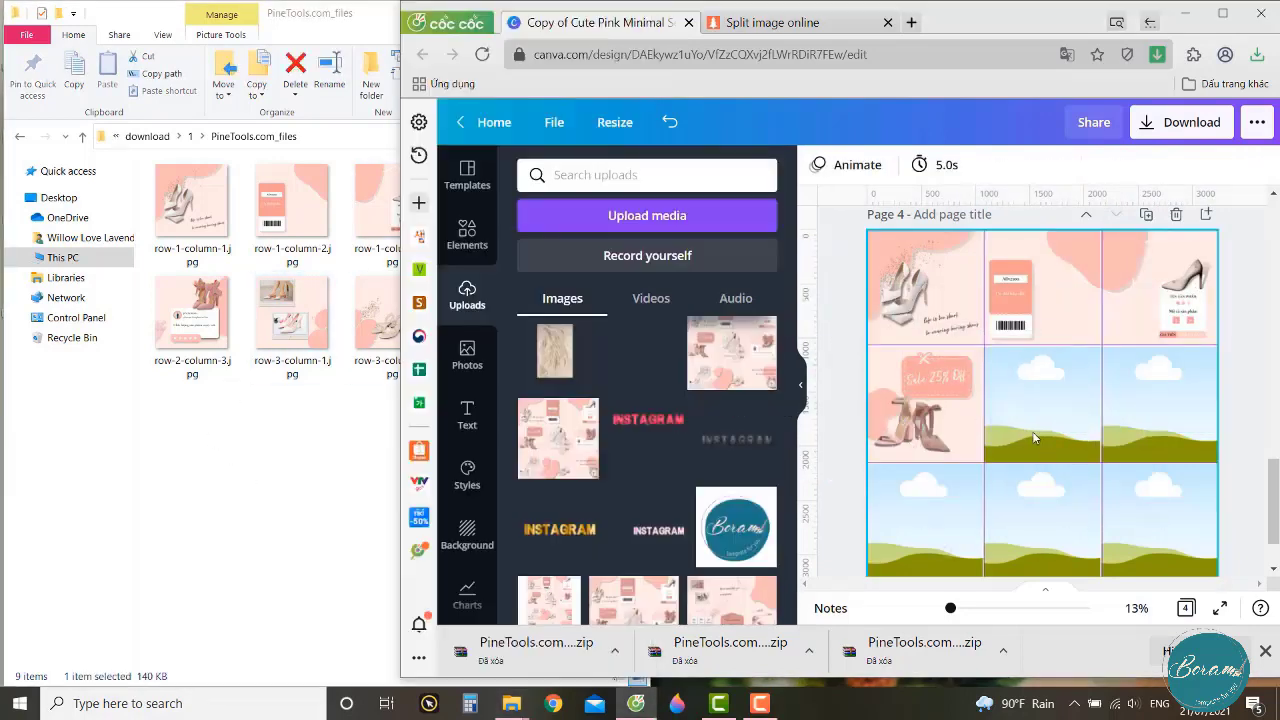
{"action": "left_click_drag", "start_coordinate": [1032, 431], "coordinate": [1043, 458]}
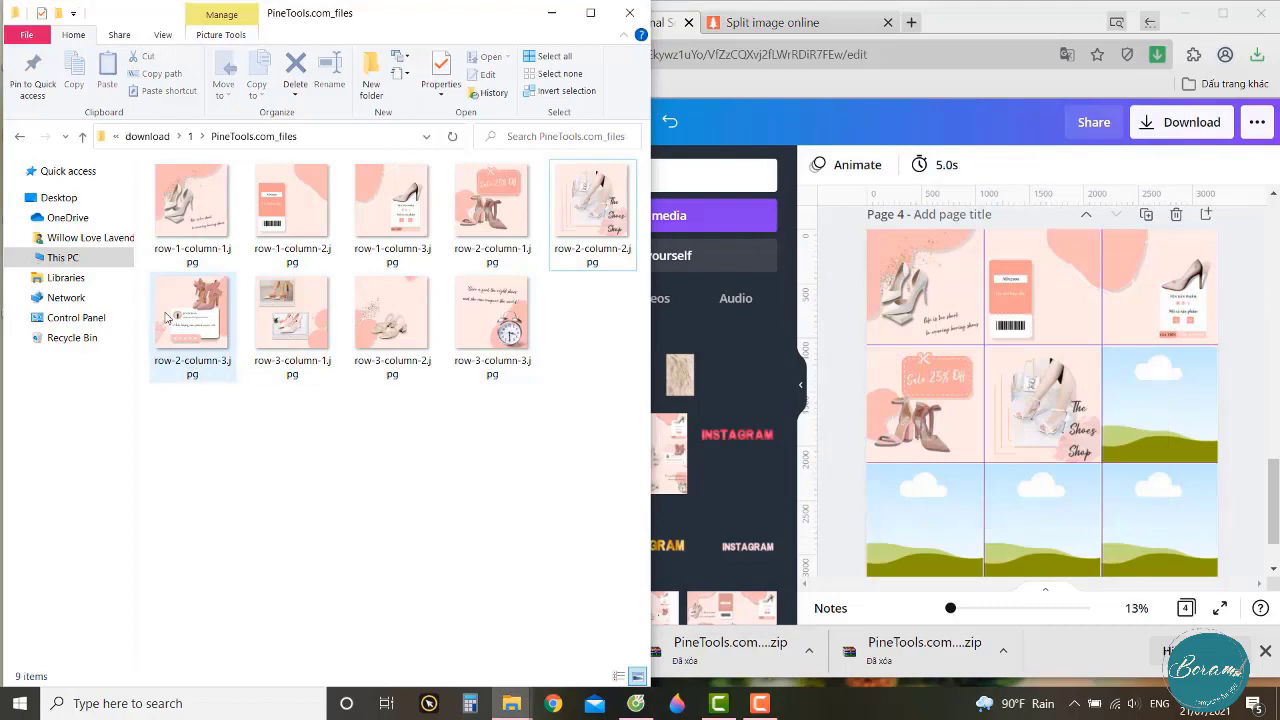
{"action": "left_click_drag", "start_coordinate": [191, 314], "coordinate": [1160, 400]}
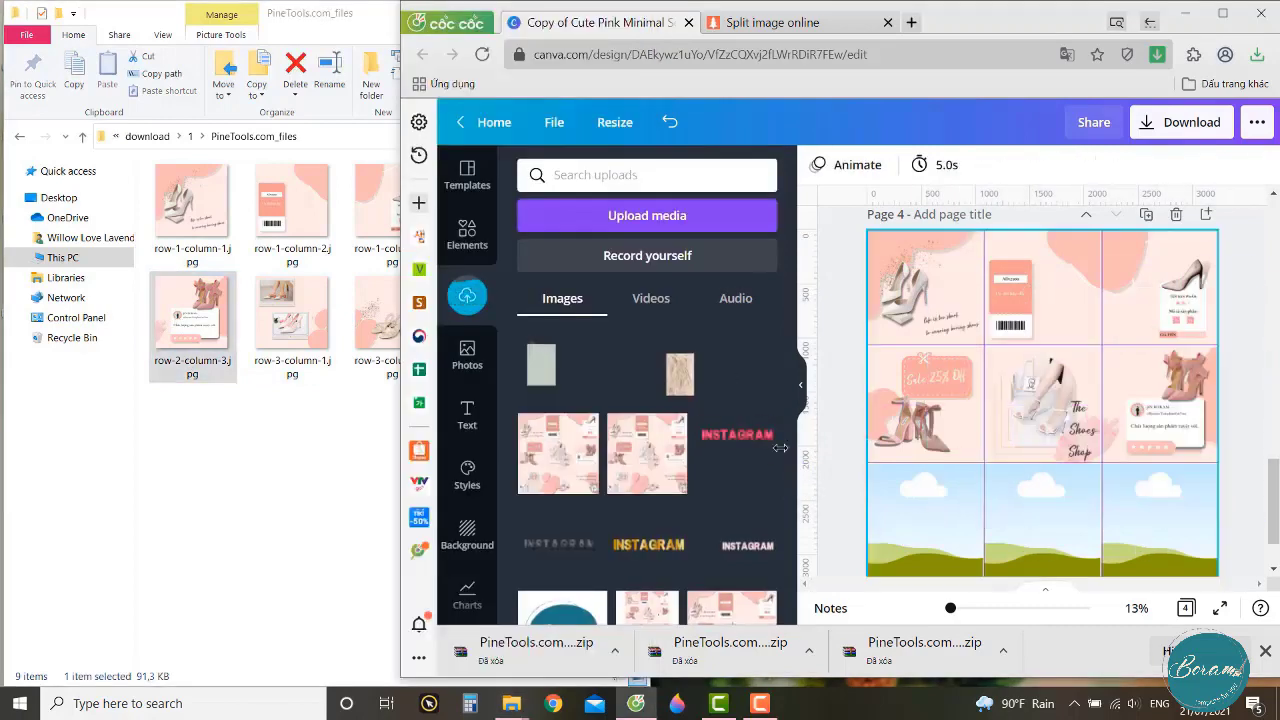
Place row-3-column-1.jpg, row-3-column-2.jpg and row-3-column-3.jpg in order into the bottom row of the page 4 grid.
{"action": "left_click", "coordinate": [265, 470]}
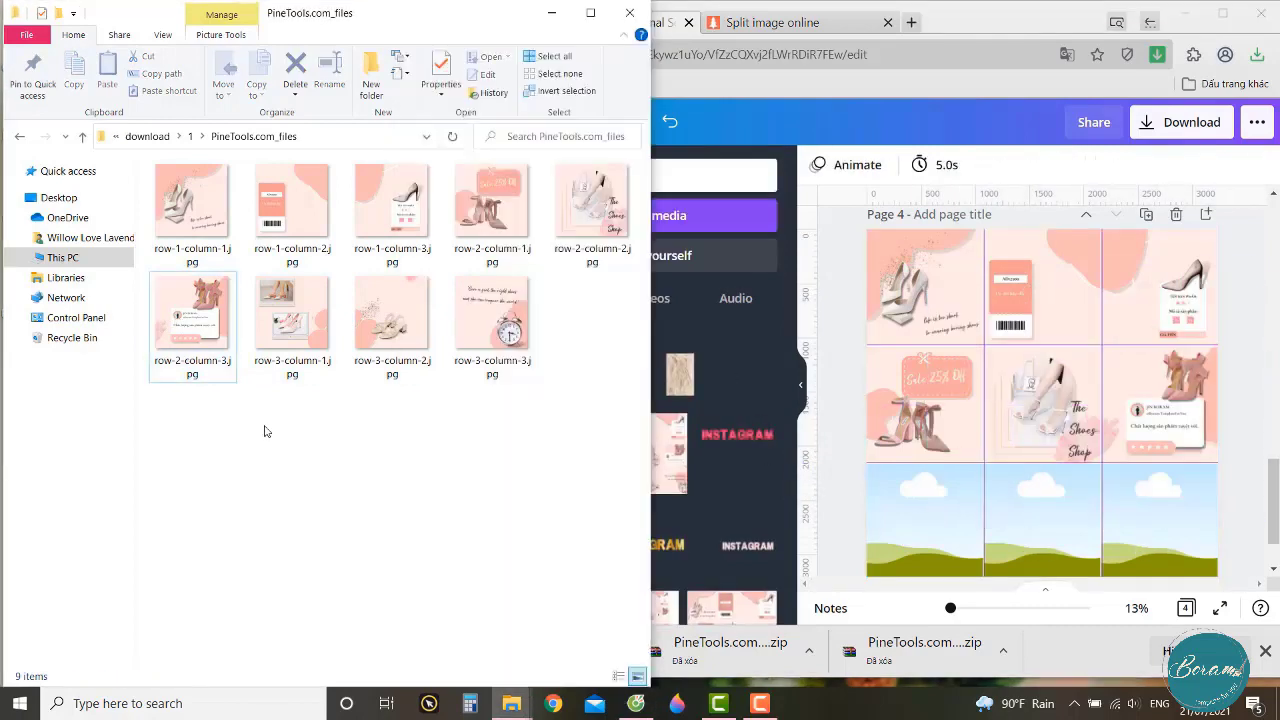
{"action": "left_click_drag", "start_coordinate": [292, 315], "coordinate": [915, 532]}
{"action": "left_click_drag", "start_coordinate": [1043, 418], "coordinate": [922, 525]}
{"action": "left_click", "coordinate": [352, 460]}
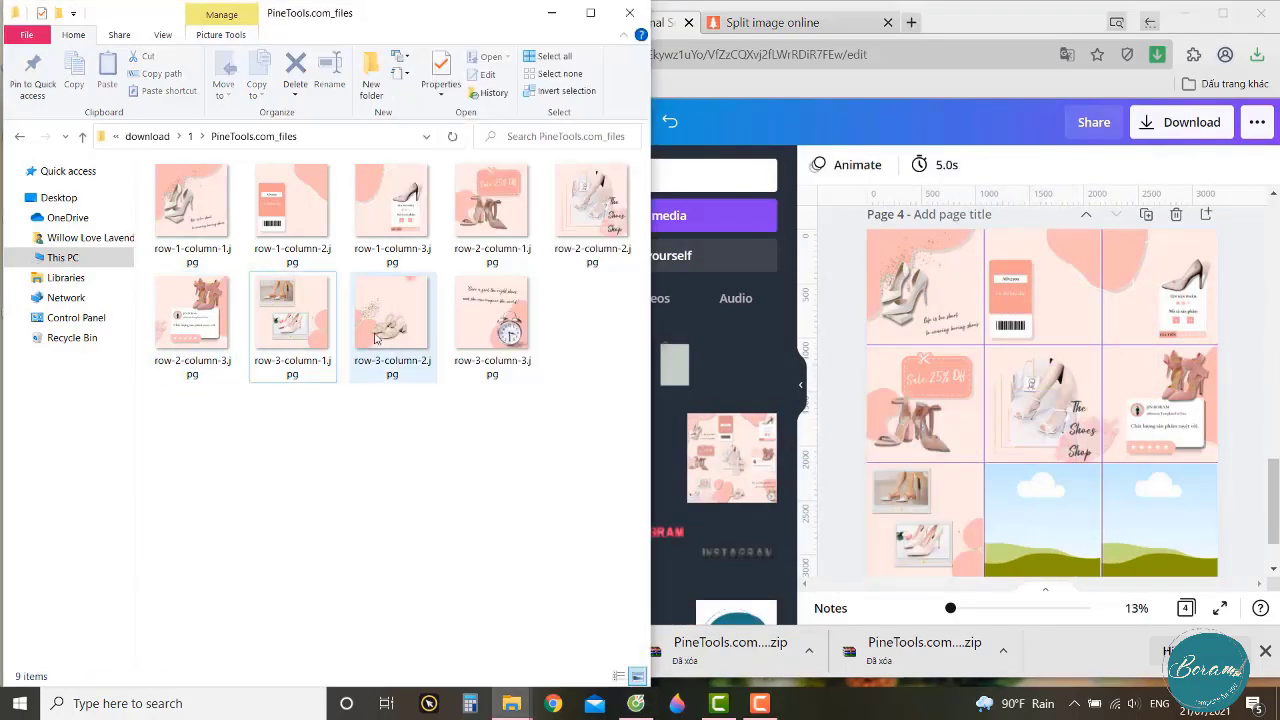
{"action": "left_click_drag", "start_coordinate": [390, 315], "coordinate": [1022, 536]}
{"action": "left_click", "coordinate": [369, 431]}
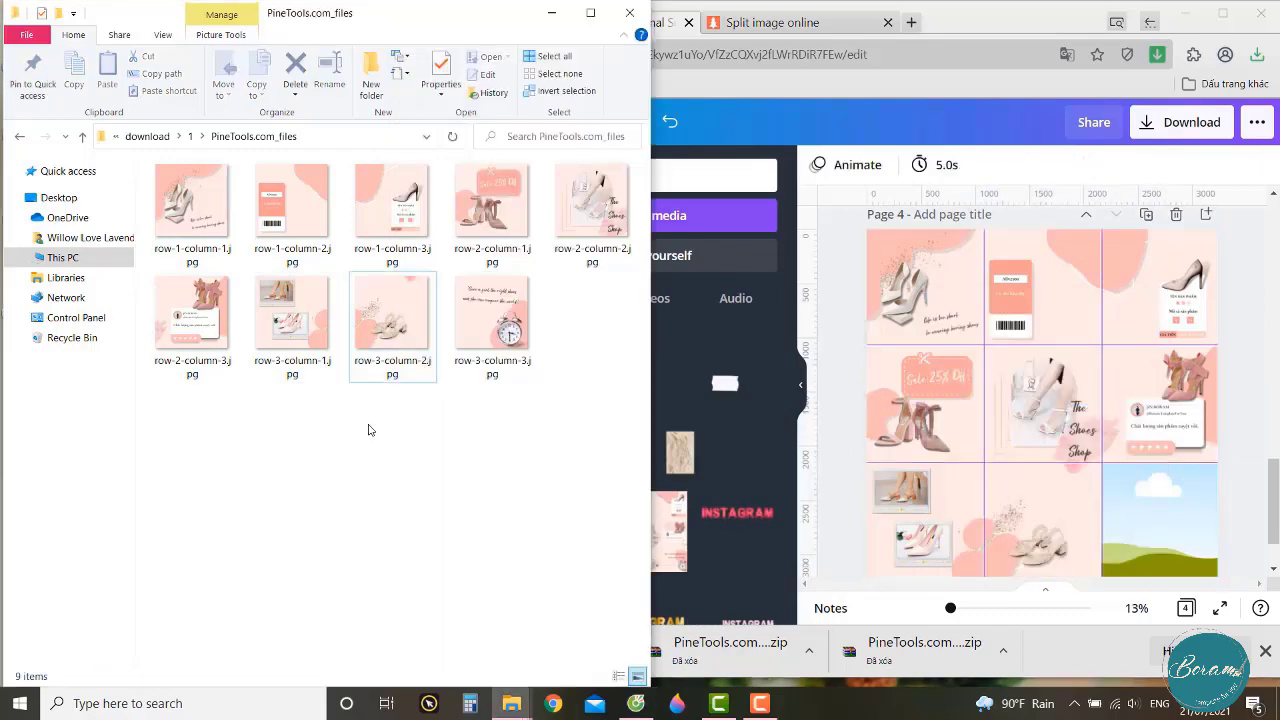
{"action": "left_click_drag", "start_coordinate": [490, 315], "coordinate": [1078, 415]}
Add a new page below page 4 and open the elements library for it.
{"action": "scroll", "coordinate": [1045, 450], "scroll_direction": "down", "scroll_amount": 3}
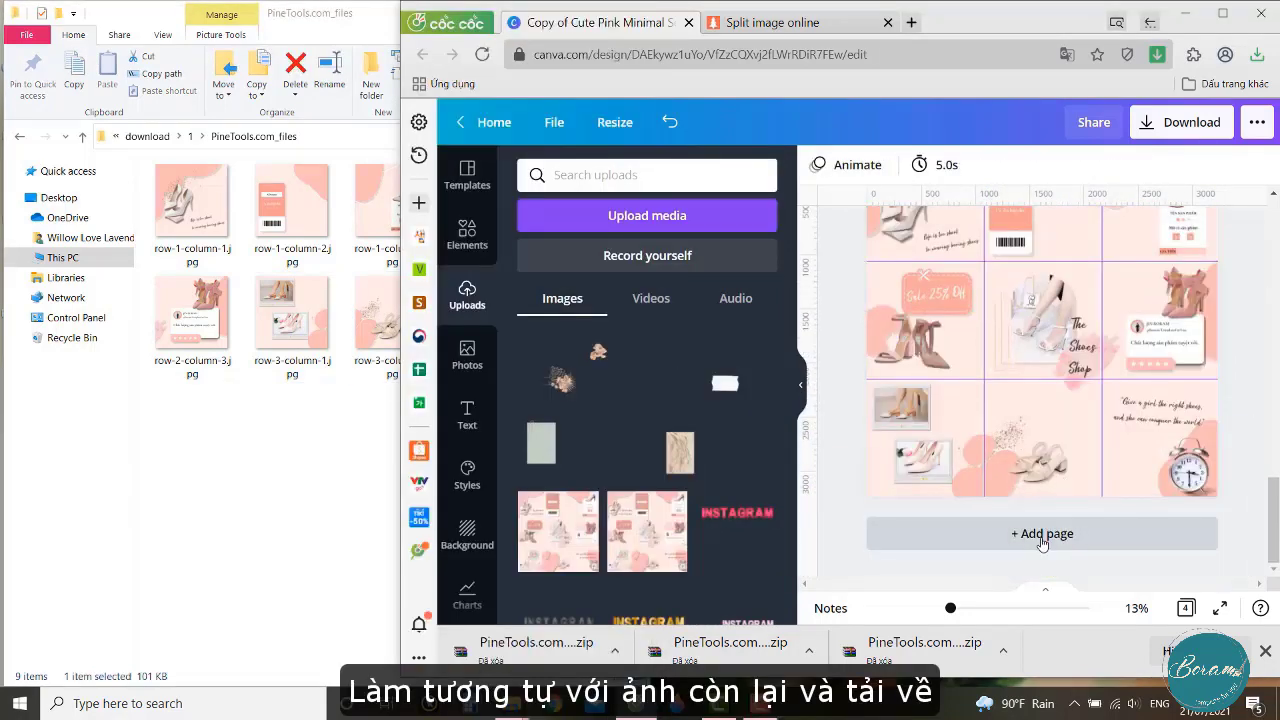
{"action": "left_click", "coordinate": [1043, 545]}
{"action": "left_click", "coordinate": [455, 236]}
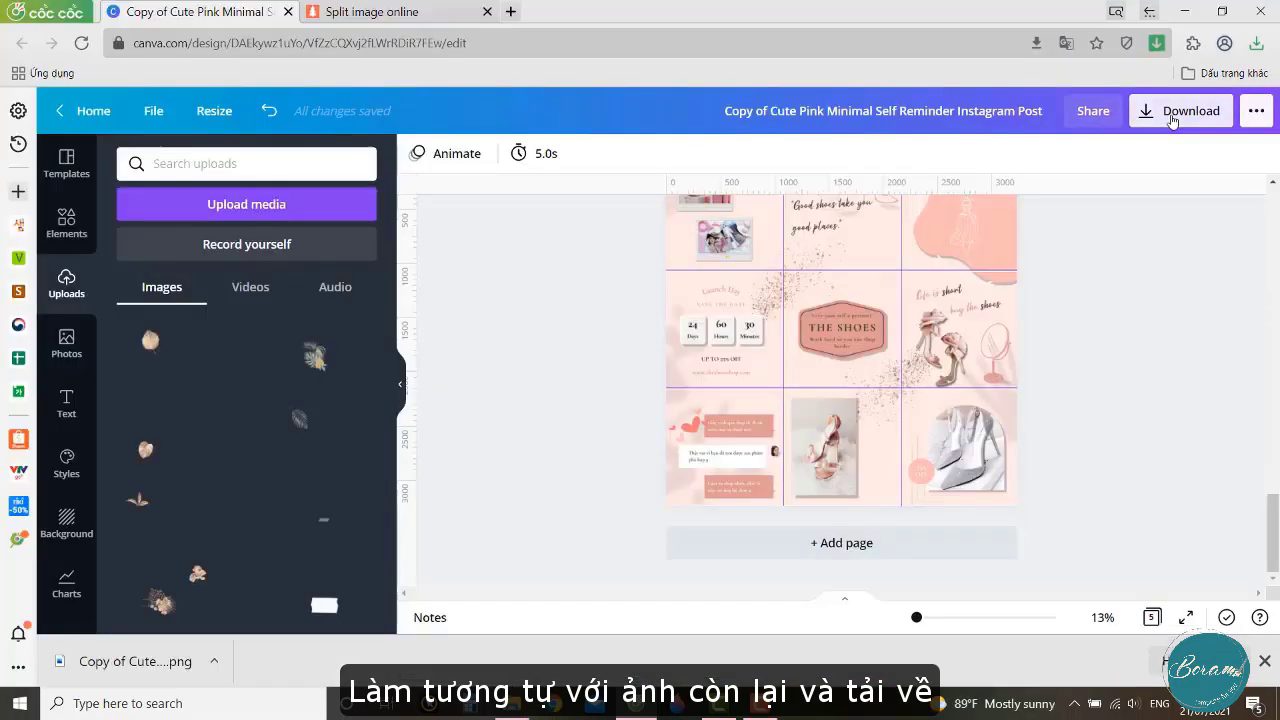
Download pages 4-5 as PNG and extract the resulting archive to a folder of the same name.
{"action": "left_click", "coordinate": [1184, 111]}
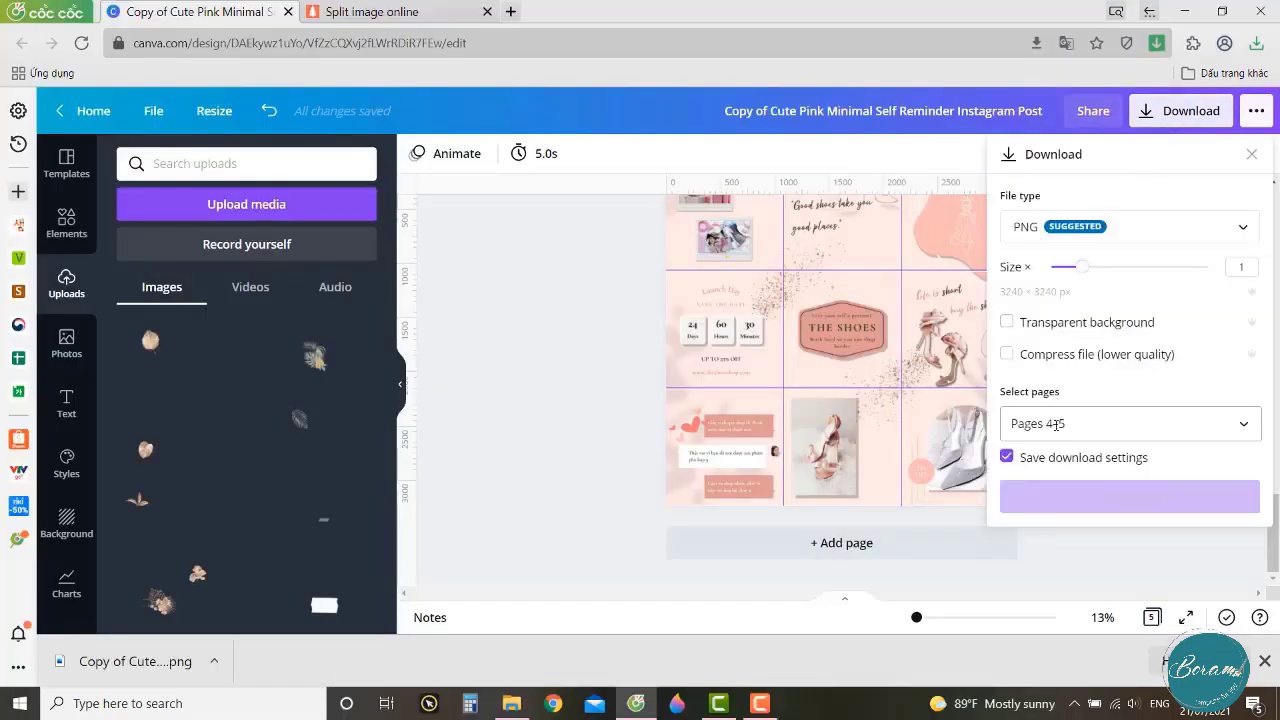
{"action": "left_click", "coordinate": [1093, 497]}
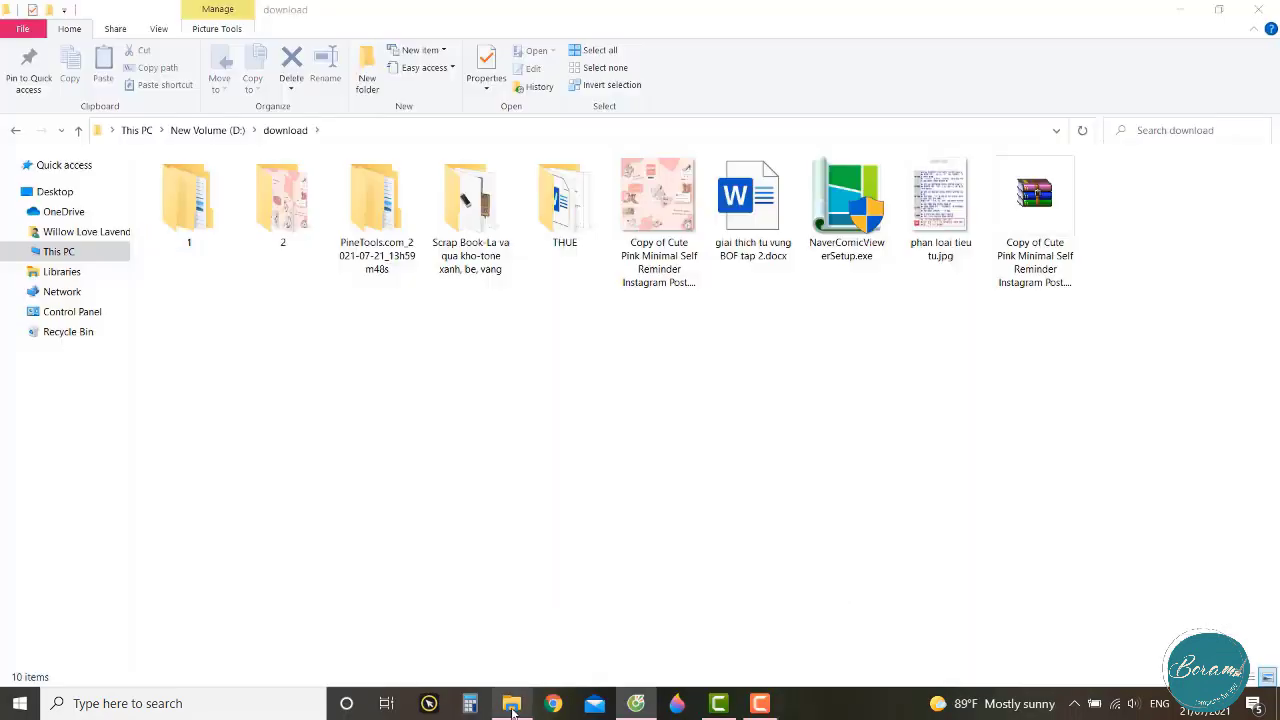
{"action": "right_click", "coordinate": [1040, 220]}
{"action": "left_click", "coordinate": [1030, 360]}
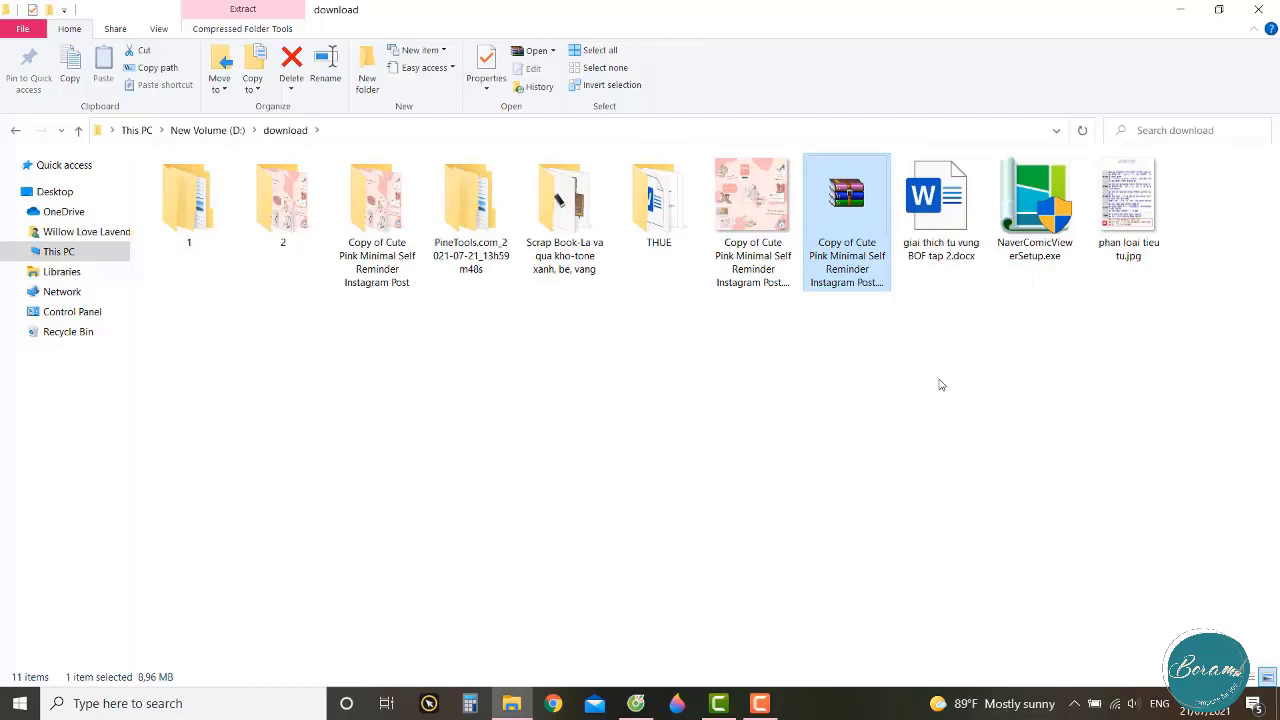
{"action": "double_click", "coordinate": [753, 200]}
{"action": "double_click", "coordinate": [188, 200]}
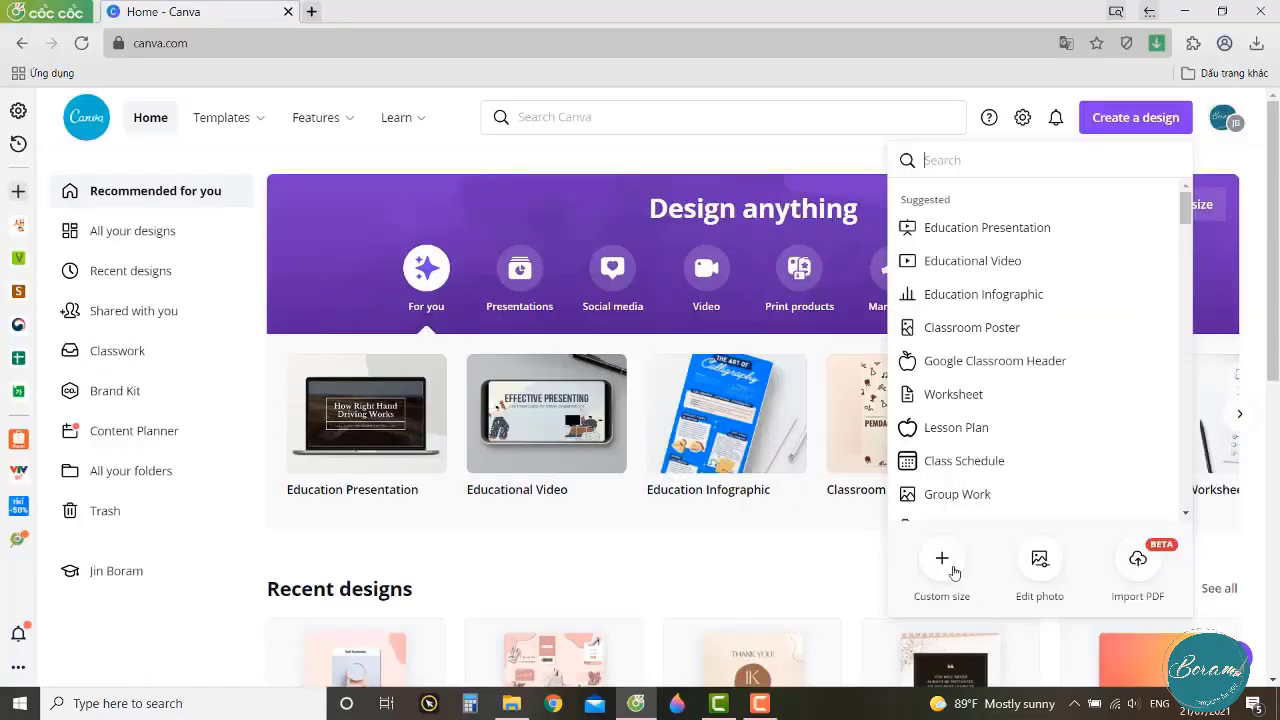
Create a new custom-size design of 3240 x 6480 px.
{"action": "left_click", "coordinate": [951, 570]}
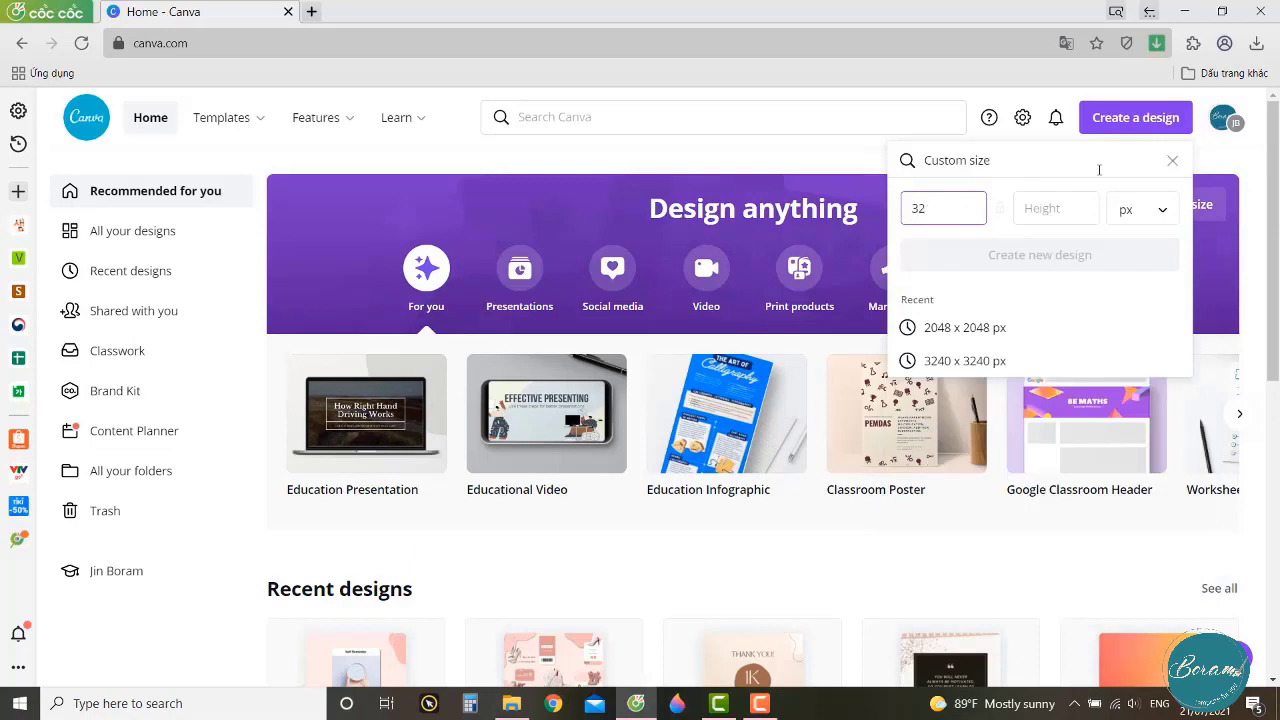
{"action": "left_click", "coordinate": [1067, 212]}
{"action": "type", "text": "6480"}
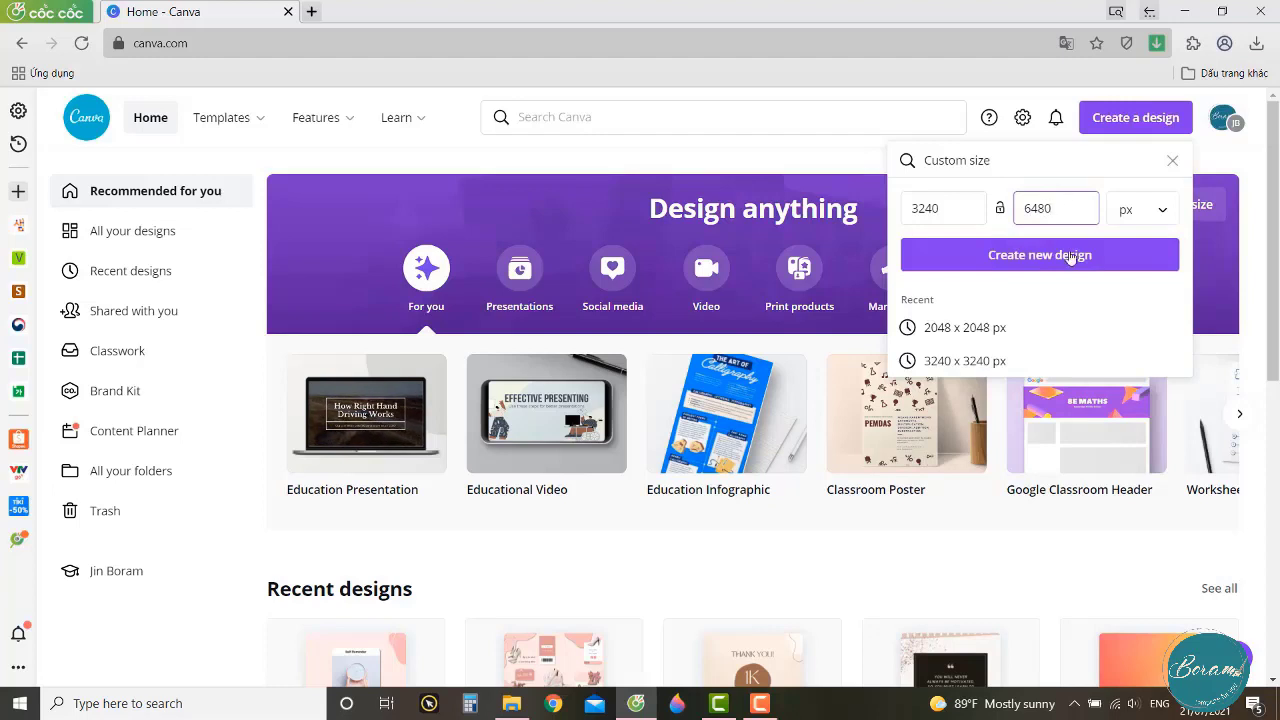
{"action": "left_click", "coordinate": [1070, 257]}
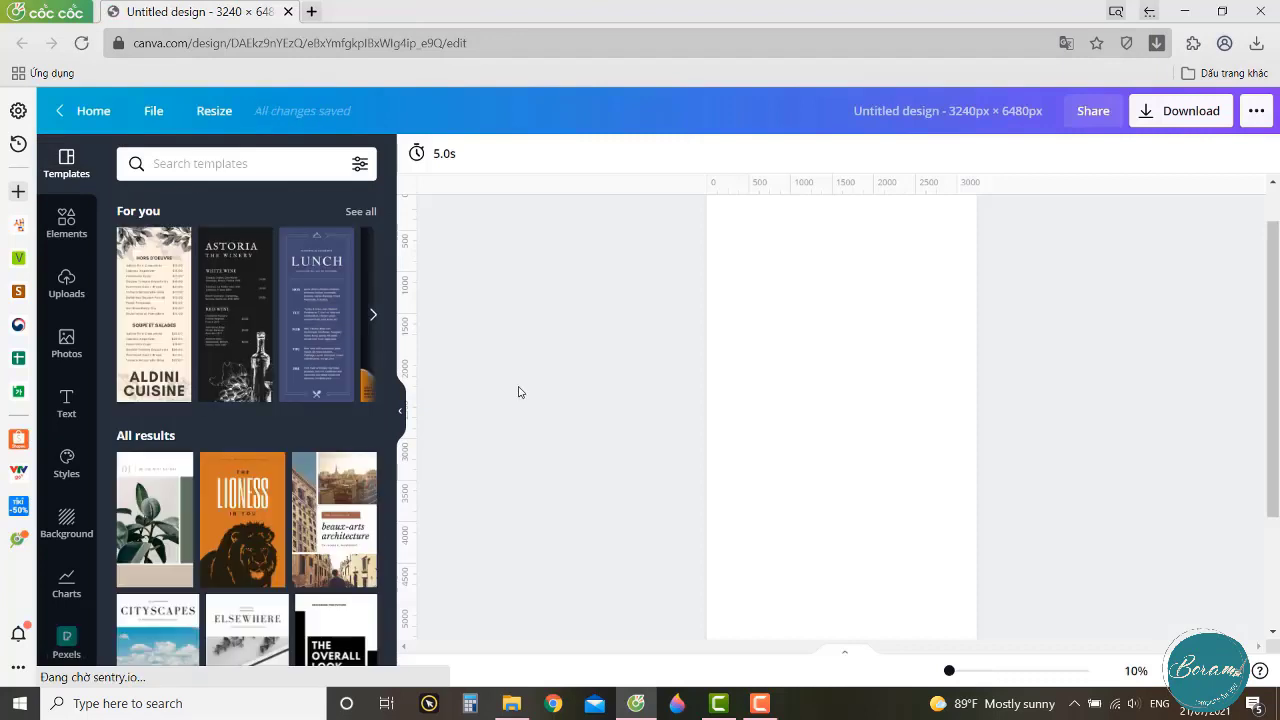
Upload 4.png and 5.png from the extracted folder on the device to the new design.
{"action": "left_click", "coordinate": [65, 283]}
{"action": "left_click", "coordinate": [240, 204]}
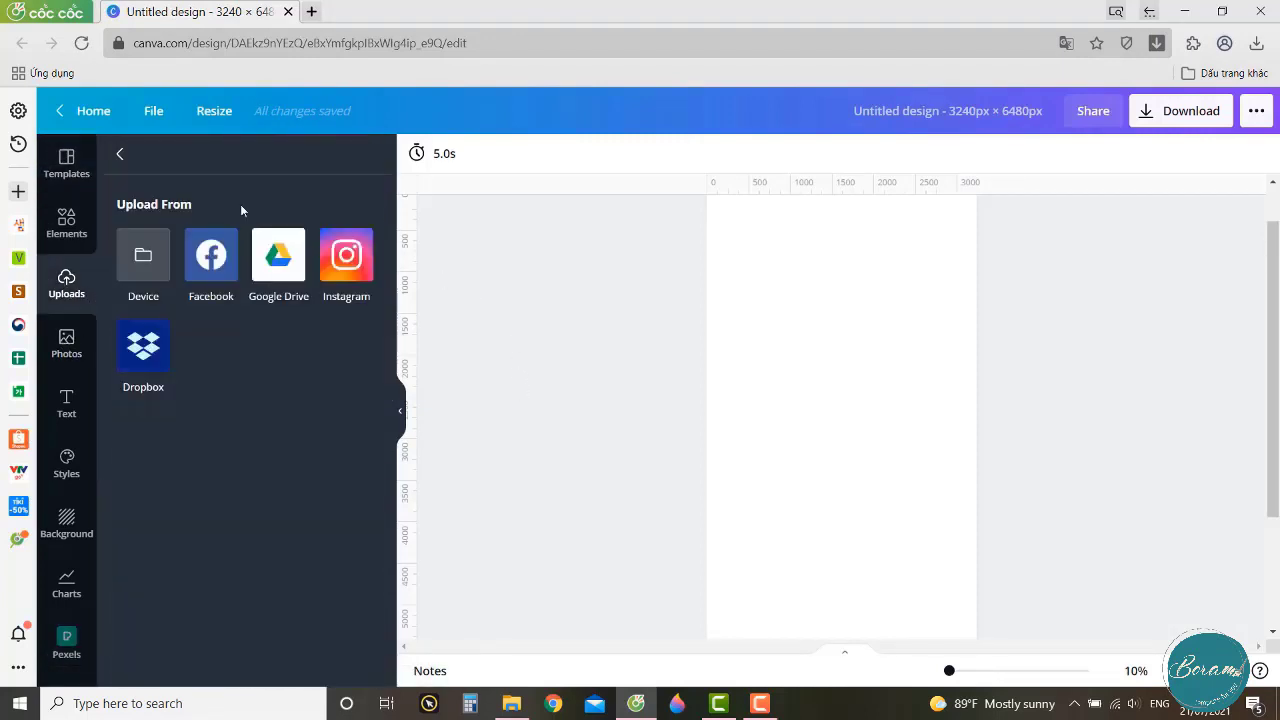
{"action": "left_click", "coordinate": [145, 262]}
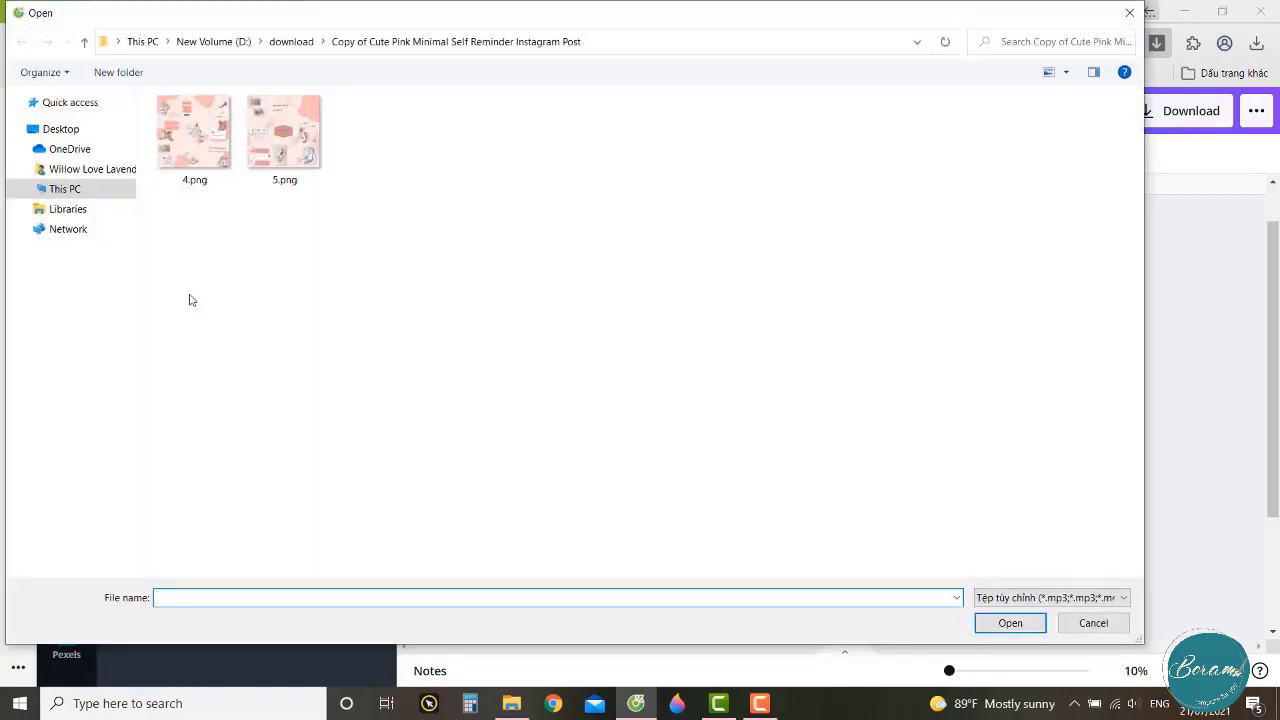
{"action": "key", "text": "ctrl+a"}
{"action": "key", "text": "Return"}
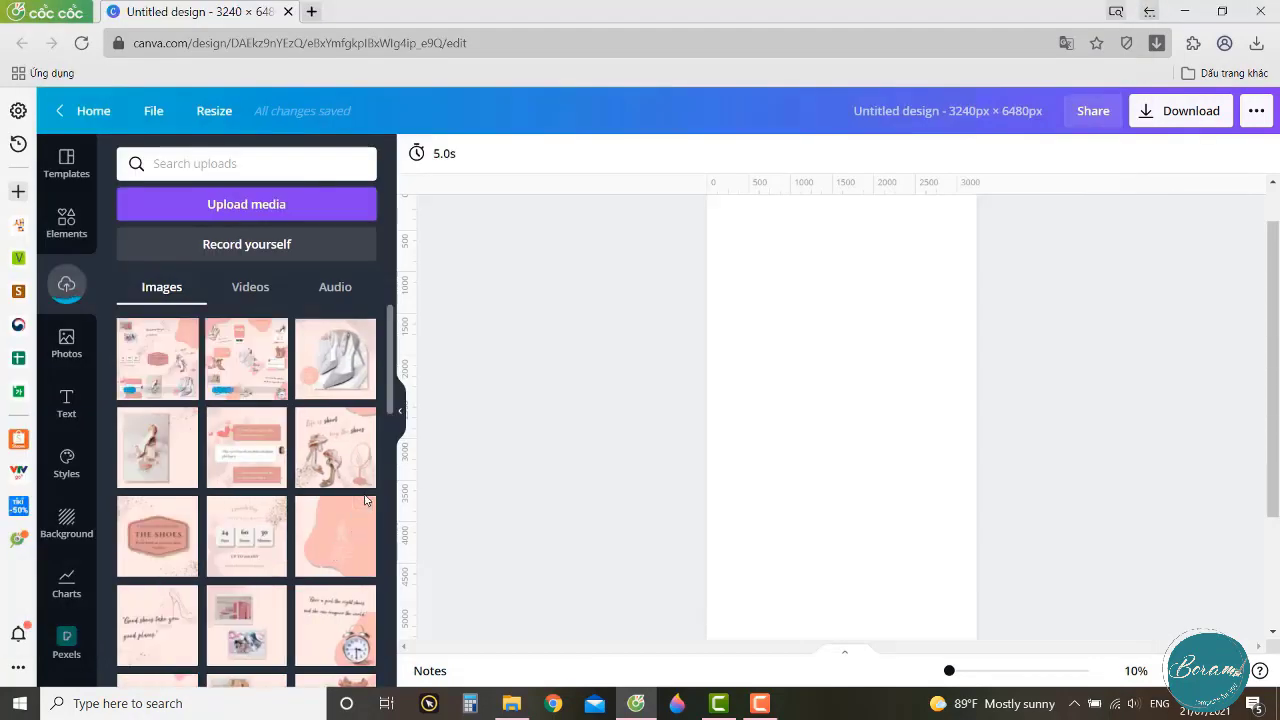
Add both uploaded puzzle images, scale each to 3240 x 3240 px and stack the page 4 image above the page 5 image.
{"action": "left_click", "coordinate": [155, 367]}
{"action": "left_click_drag", "start_coordinate": [256, 362], "coordinate": [797, 264]}
{"action": "scroll", "coordinate": [815, 305], "scroll_direction": "up", "scroll_amount": 1}
{"action": "left_click_drag", "start_coordinate": [826, 331], "coordinate": [784, 301]}
{"action": "left_click_drag", "start_coordinate": [910, 444], "coordinate": [1029, 511]}
{"action": "scroll", "coordinate": [930, 420], "scroll_direction": "down", "scroll_amount": 3}
{"action": "left_click_drag", "start_coordinate": [840, 317], "coordinate": [816, 471]}
{"action": "left_click_drag", "start_coordinate": [910, 497], "coordinate": [971, 563]}
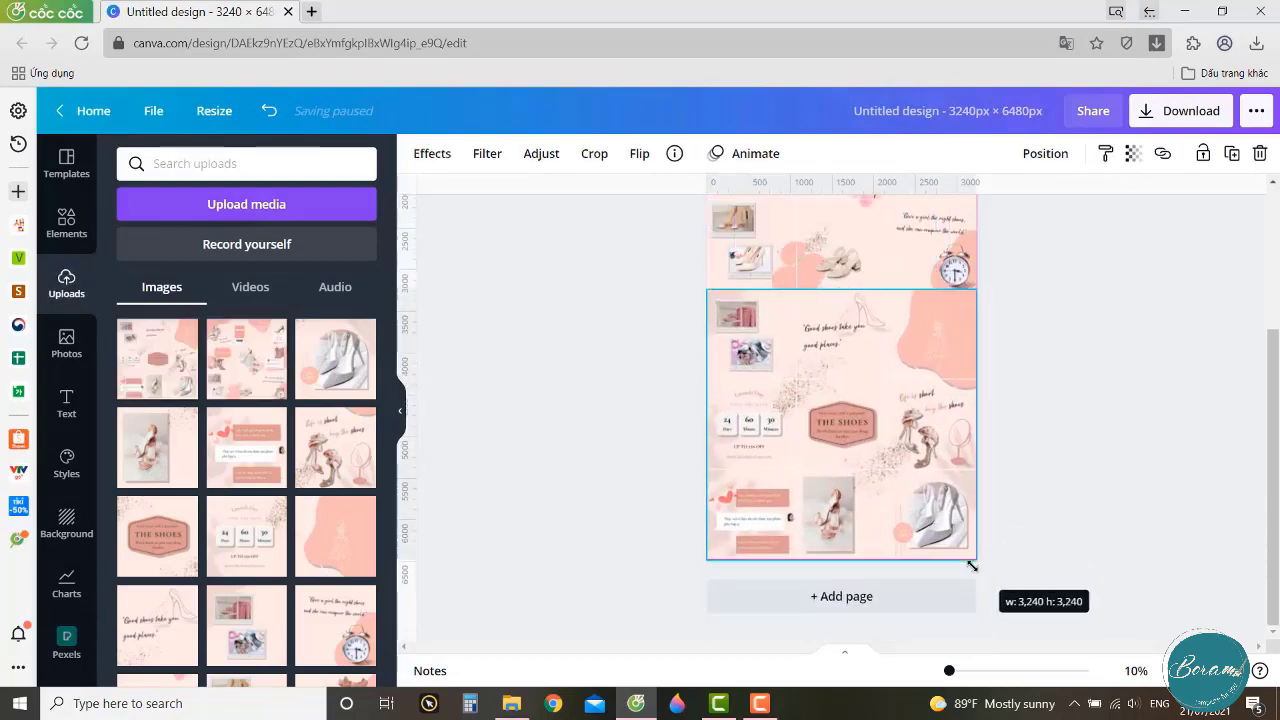
{"action": "scroll", "coordinate": [877, 343], "scroll_direction": "up", "scroll_amount": 1}
{"action": "left_click_drag", "start_coordinate": [877, 343], "coordinate": [877, 320]}
{"action": "scroll", "coordinate": [1005, 451], "scroll_direction": "up", "scroll_amount": 2}
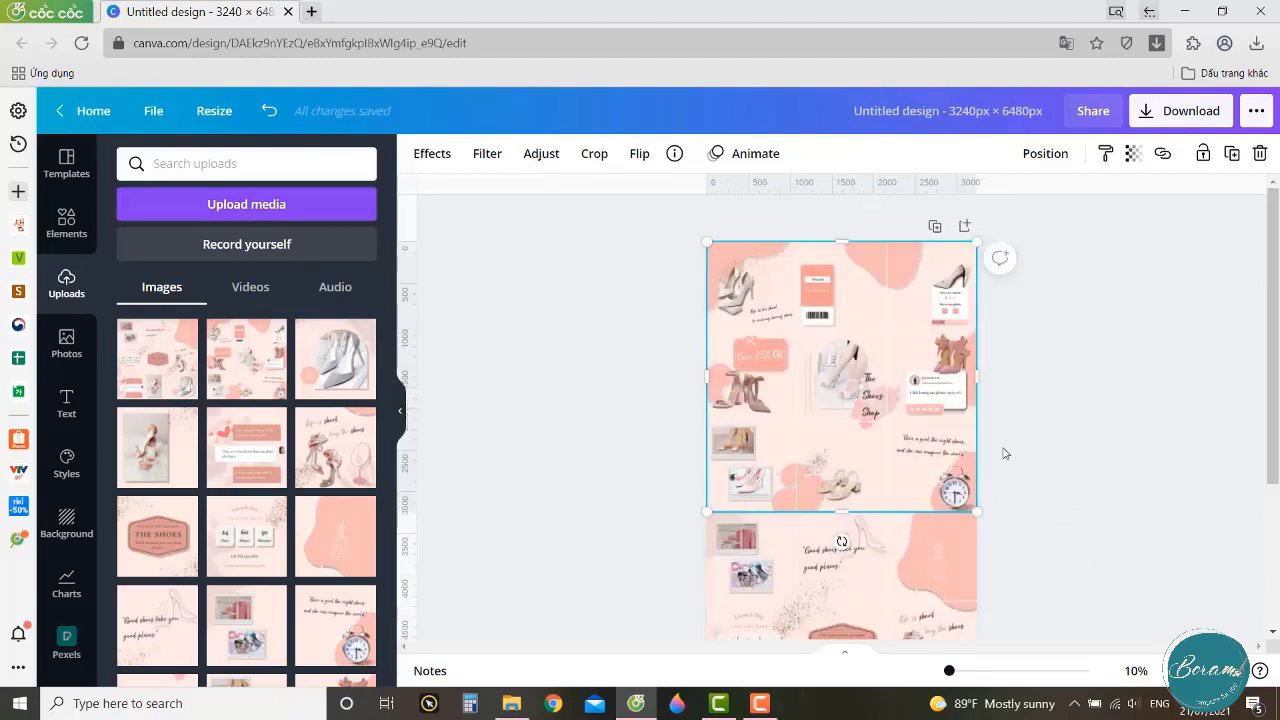
Shrink the upper image from its lower-right corner and the lower image from its upper-right corner to leave a thin gap between them.
{"action": "scroll", "coordinate": [1005, 453], "scroll_direction": "down", "scroll_amount": 3}
{"action": "scroll", "coordinate": [1005, 453], "scroll_direction": "up", "scroll_amount": 3}
{"action": "left_click_drag", "start_coordinate": [975, 511], "coordinate": [970, 509]}
{"action": "left_click", "coordinate": [957, 516]}
{"action": "scroll", "coordinate": [957, 516], "scroll_direction": "down", "scroll_amount": 3}
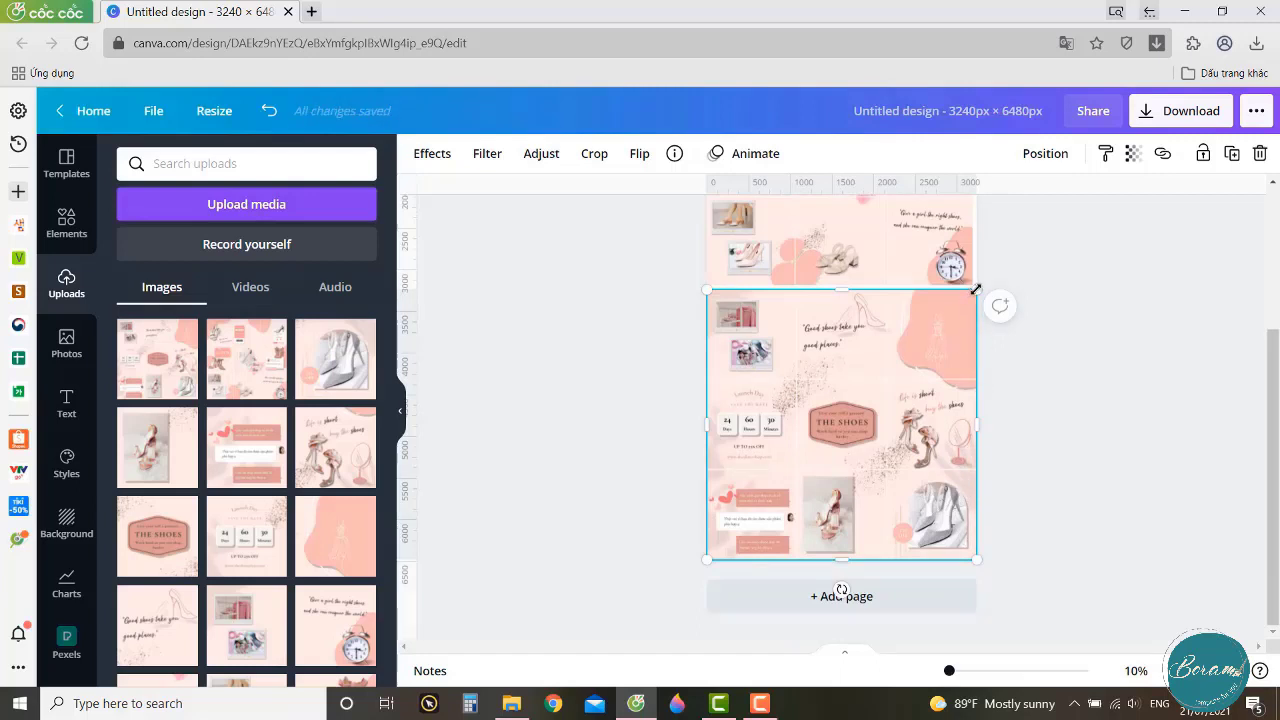
{"action": "left_click_drag", "start_coordinate": [976, 290], "coordinate": [971, 295]}
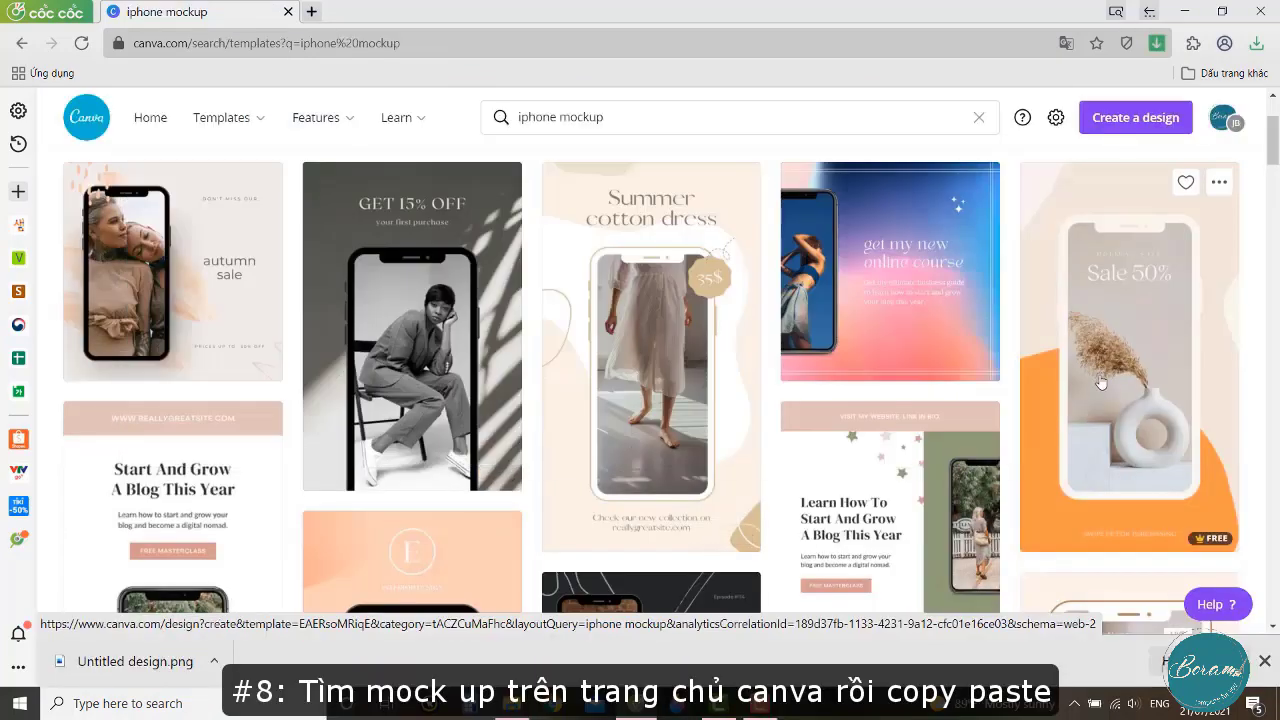
Open the Iphone Mockup Instagram Interface Story template from the iphone mockup results and copy all its elements.
{"action": "scroll", "coordinate": [1100, 380], "scroll_direction": "down", "scroll_amount": 5}
{"action": "left_click", "coordinate": [1152, 313]}
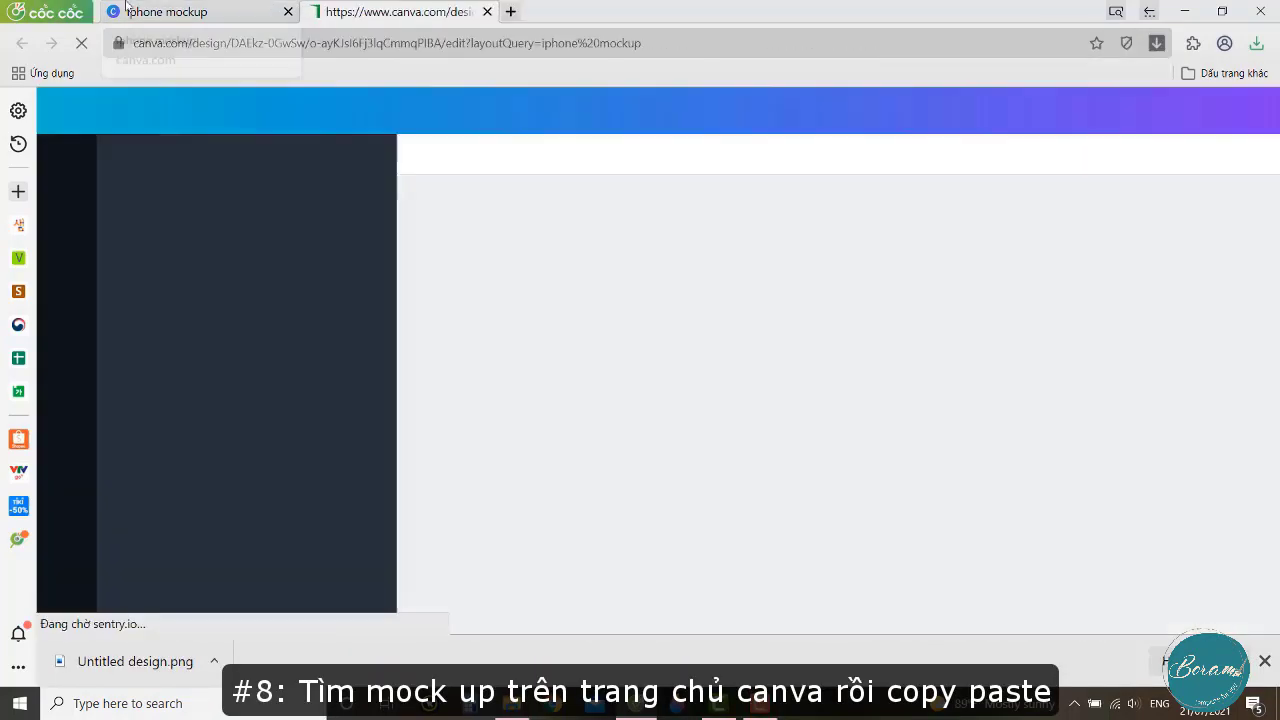
{"action": "key", "text": "ctrl+a"}
{"action": "key", "text": "ctrl+c"}
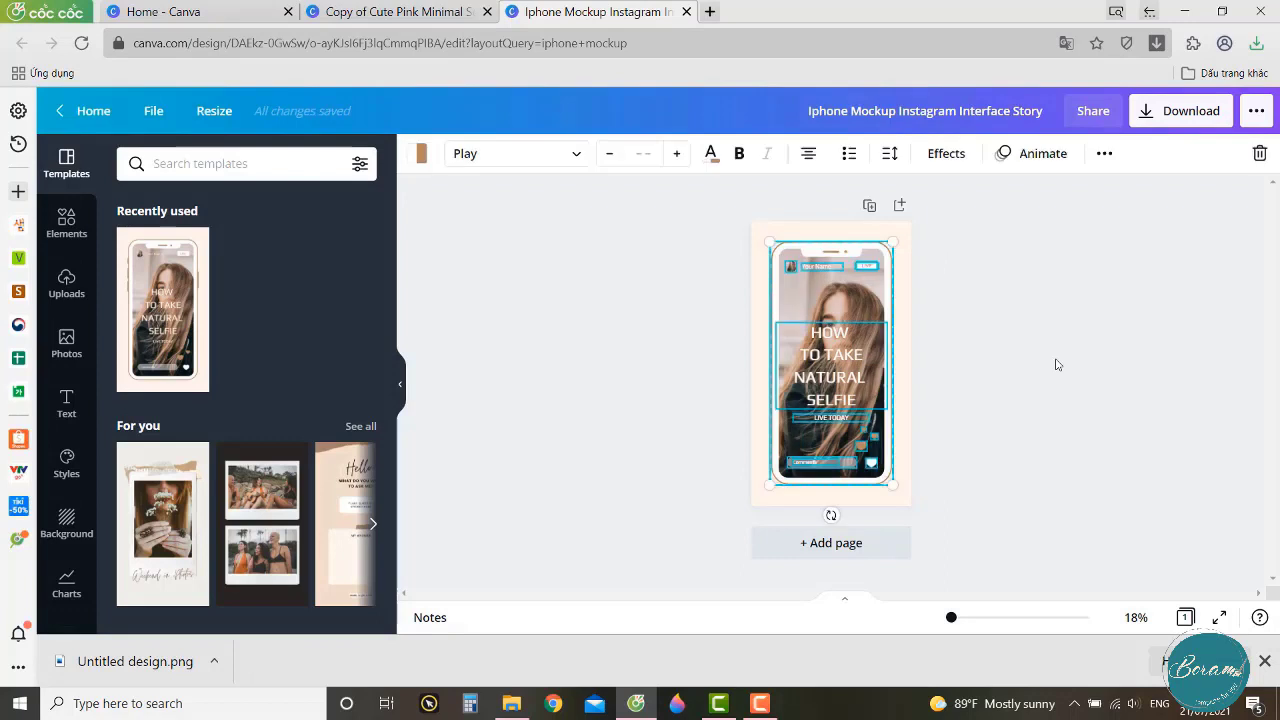
Paste the copied phone mockup onto page 6 of the Instagram post design and move it into the lower-right grid cell.
{"action": "key", "text": "ctrl+shift+Tab"}
{"action": "key", "text": "ctrl+v"}
{"action": "left_click_drag", "start_coordinate": [755, 380], "coordinate": [925, 476]}
Delete the HOW TO TAKE NATURAL SELFIE heading and the LIVE TODAY text from the phone mockup.
{"action": "left_click", "coordinate": [913, 432]}
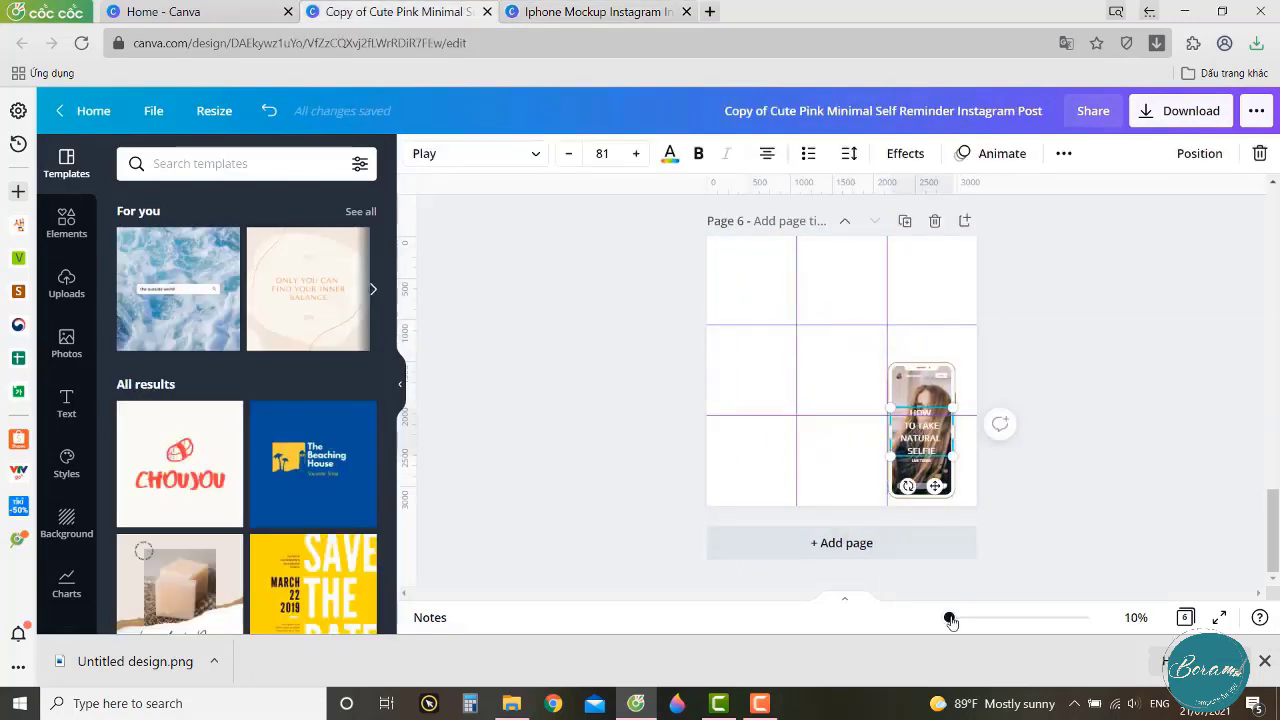
{"action": "left_click_drag", "start_coordinate": [950, 620], "coordinate": [952, 618]}
{"action": "left_click", "coordinate": [1005, 533]}
{"action": "scroll", "coordinate": [1005, 548], "scroll_direction": "down", "scroll_amount": 2}
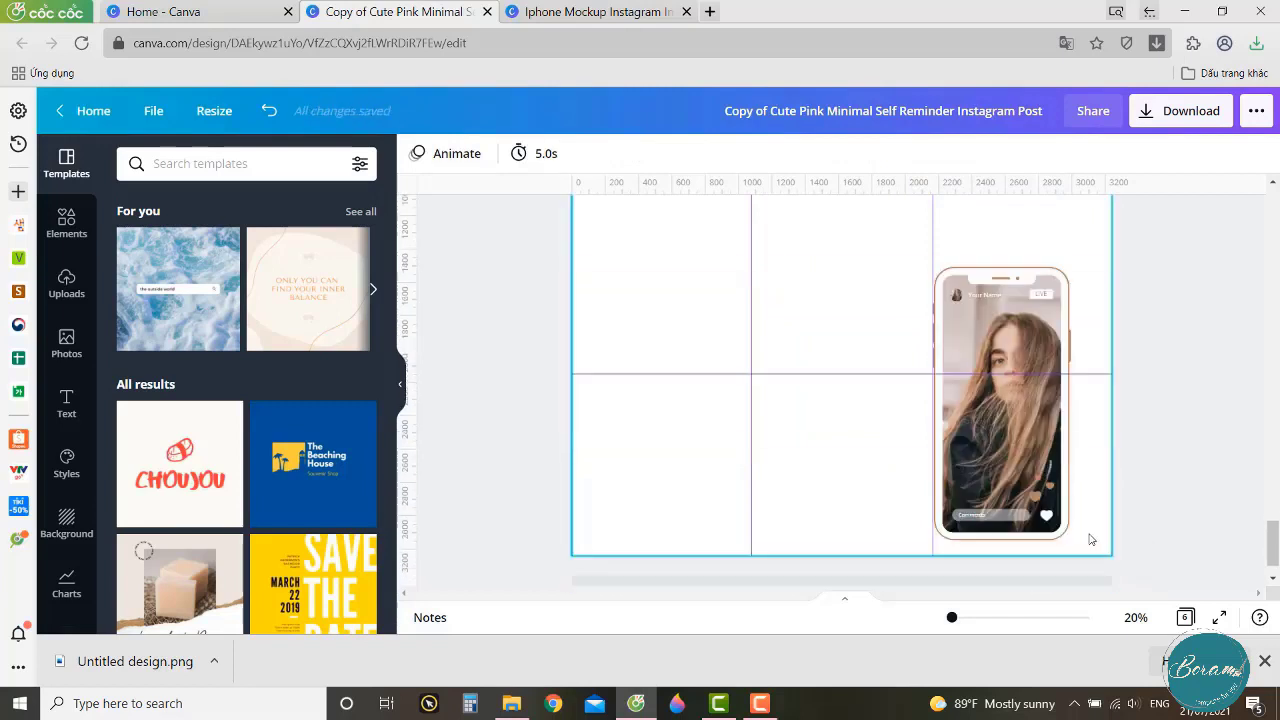
Replace the placeholder username at the top of the phone mockup with the account name and delete the LIVE badge.
{"action": "left_click", "coordinate": [990, 296]}
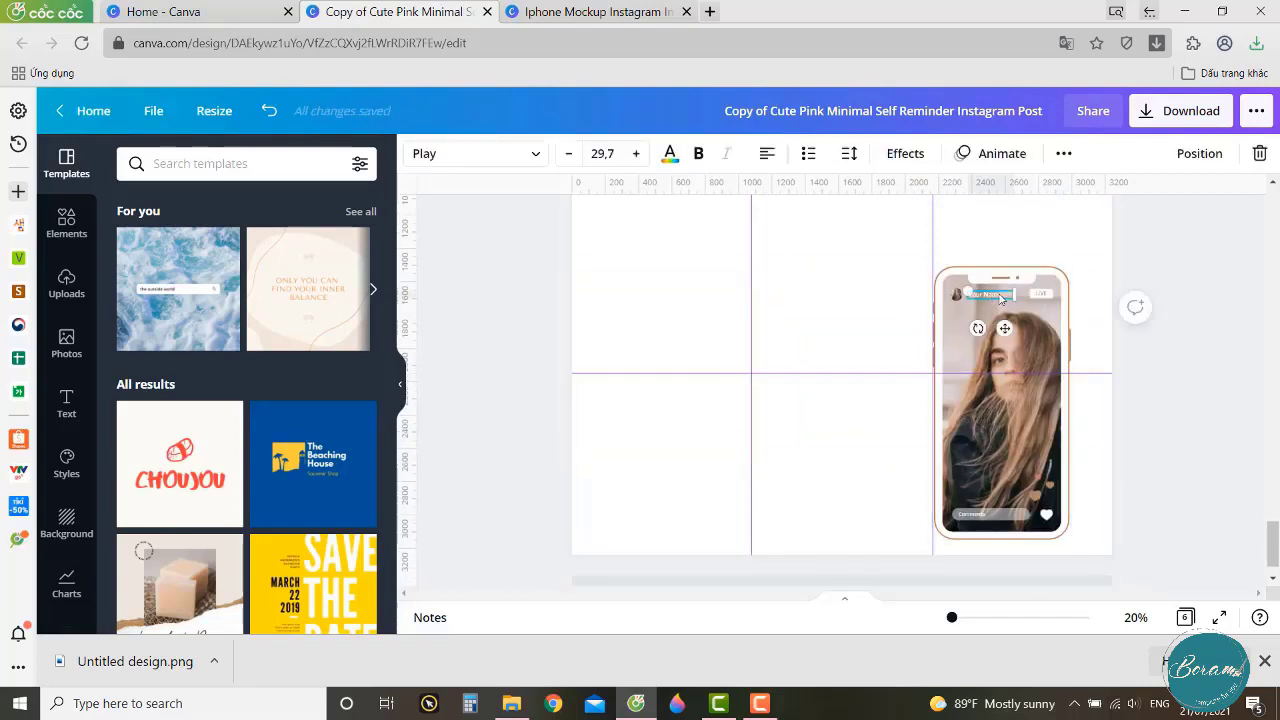
{"action": "left_click_drag", "start_coordinate": [952, 618], "coordinate": [955, 618]}
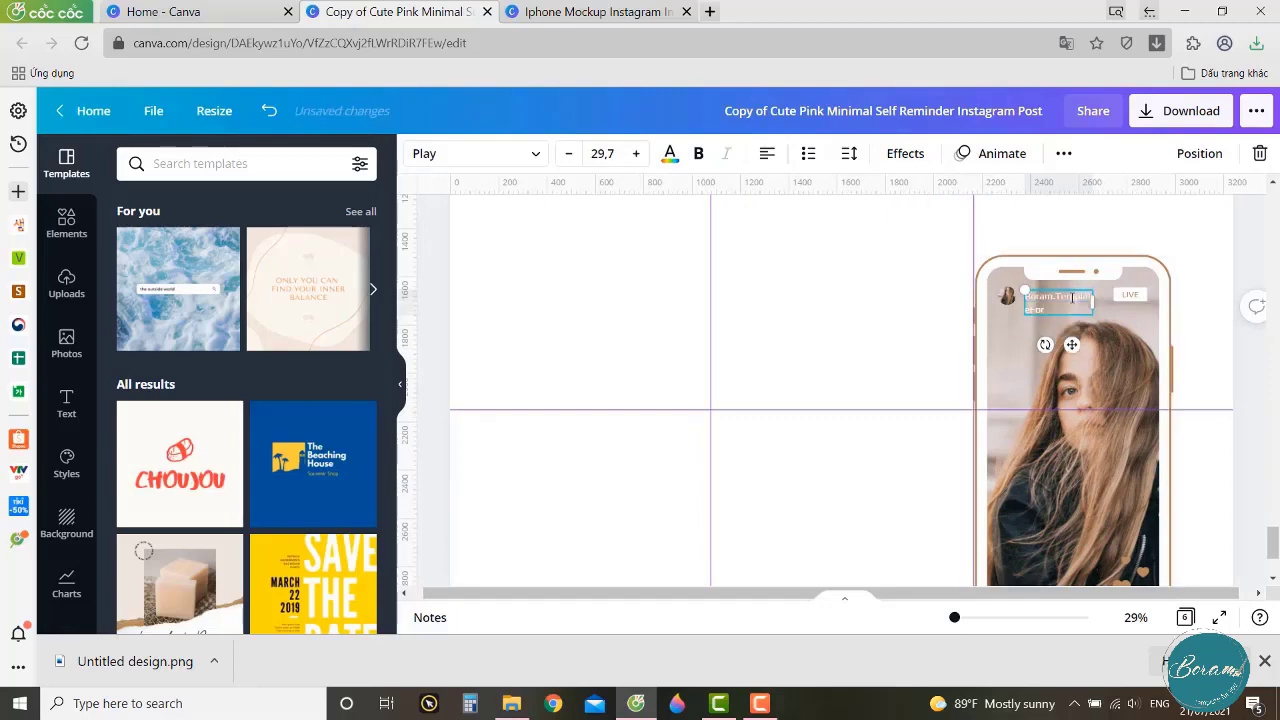
{"action": "left_click", "coordinate": [1130, 299]}
{"action": "key", "text": "Delete"}
Widen the username text box on the phone mockup and enlarge its text to size 36.1.
{"action": "left_click", "coordinate": [1075, 302]}
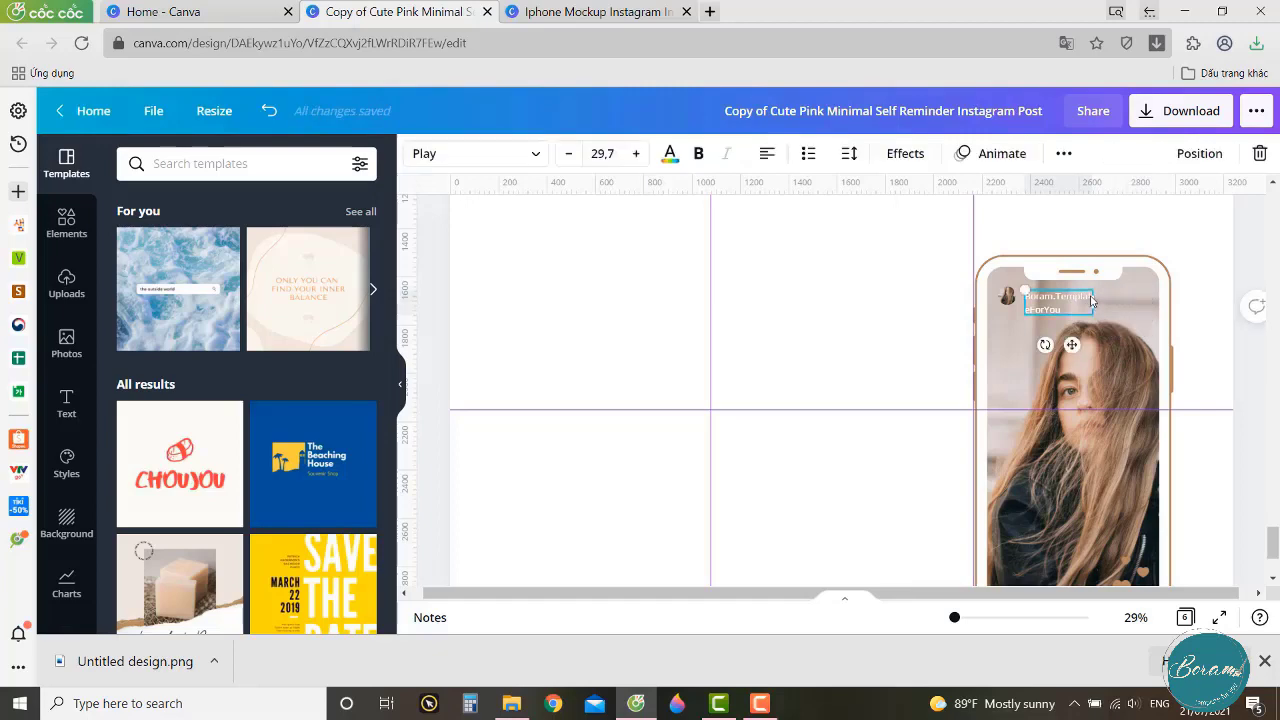
{"action": "left_click_drag", "start_coordinate": [1092, 302], "coordinate": [1180, 322]}
{"action": "scroll", "coordinate": [1060, 420], "scroll_direction": "down", "scroll_amount": 3}
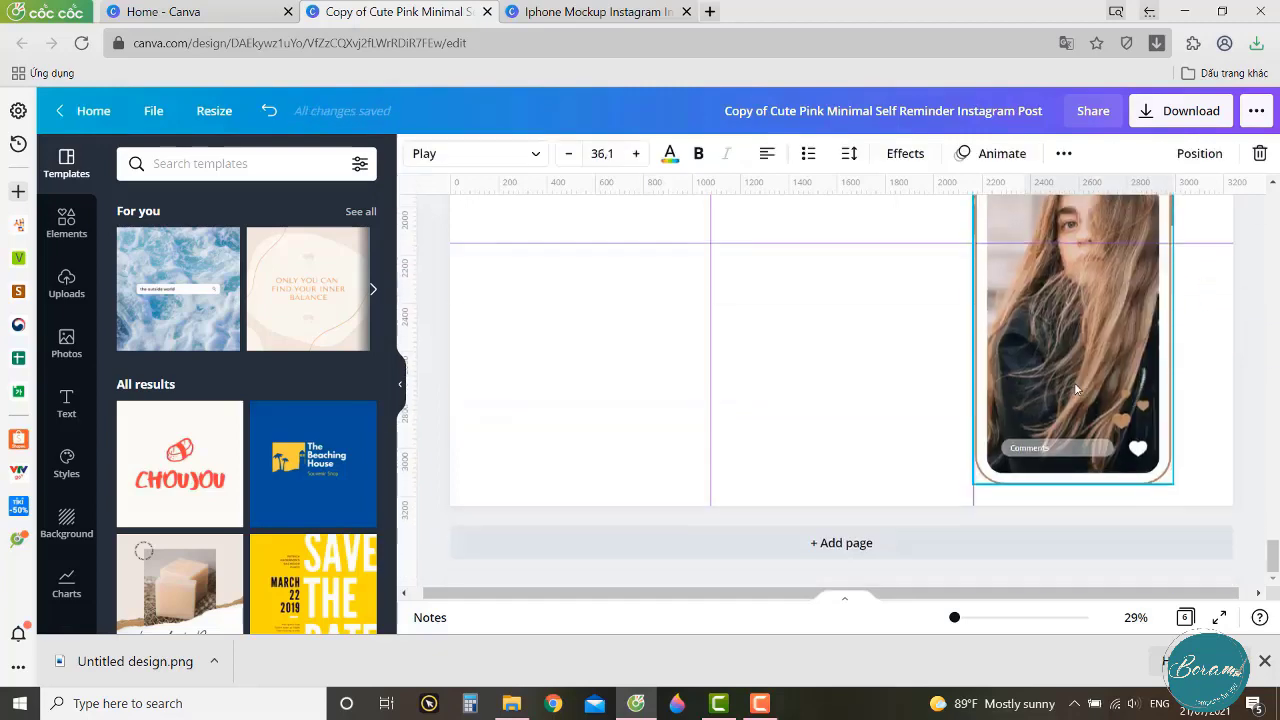
Set the font of the Comments text and the username on the phone mockup to Cormorant Garamond Bold.
{"action": "left_click", "coordinate": [1051, 452]}
{"action": "scroll", "coordinate": [1051, 447], "scroll_direction": "up", "scroll_amount": 3}
{"action": "left_click", "coordinate": [1087, 297], "text": "shift"}
{"action": "left_click", "coordinate": [449, 155]}
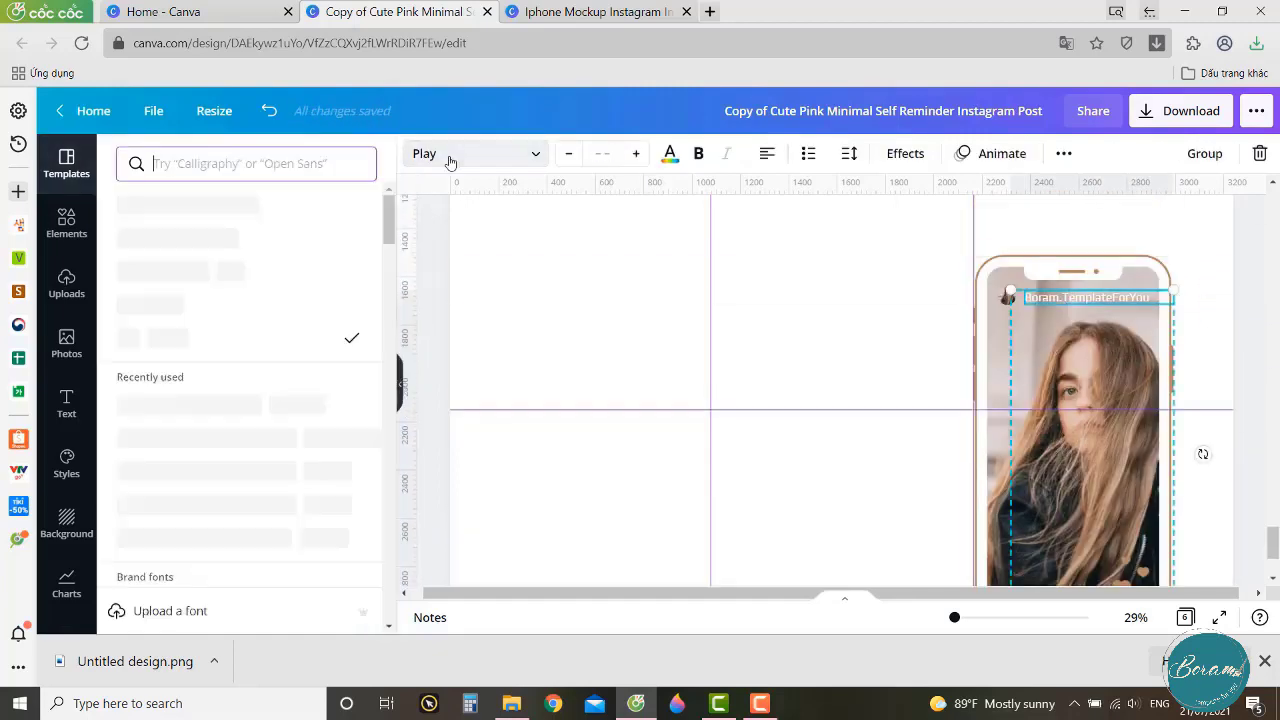
{"action": "left_click", "coordinate": [219, 207]}
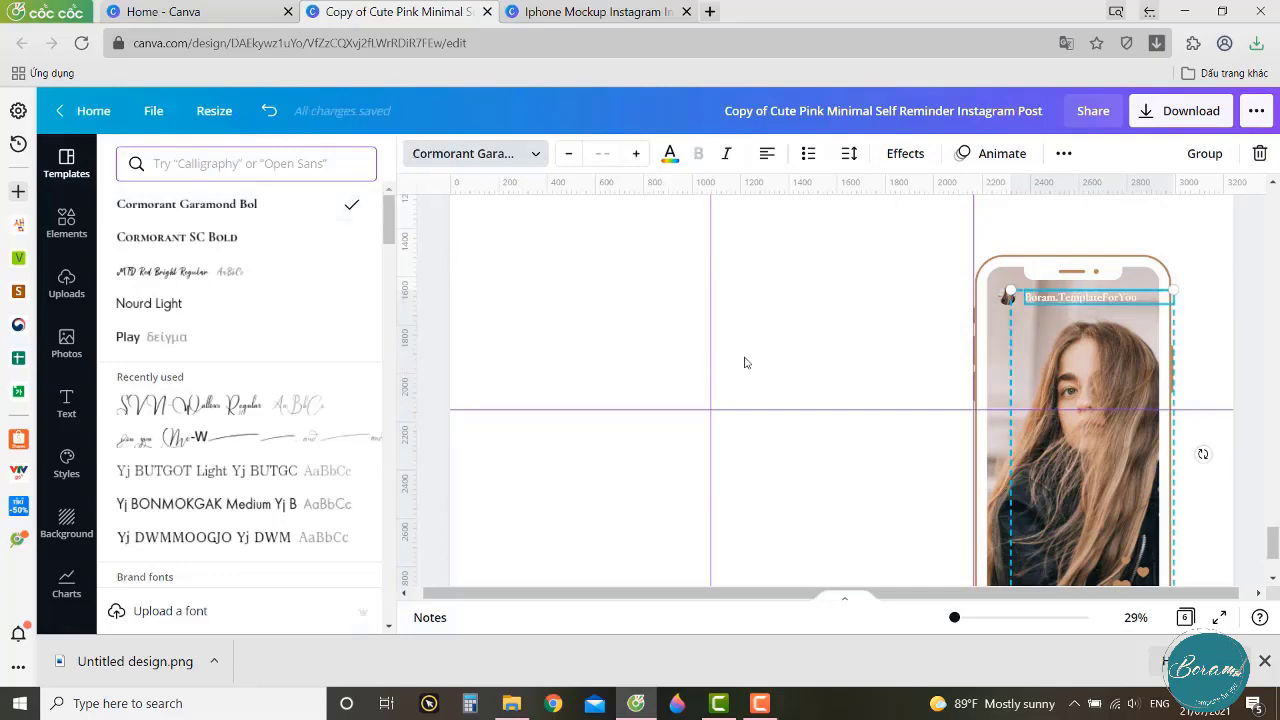
Replace the small round profile picture on the phone mockup with the uploaded teal Boram logo.
{"action": "left_click", "coordinate": [1008, 295]}
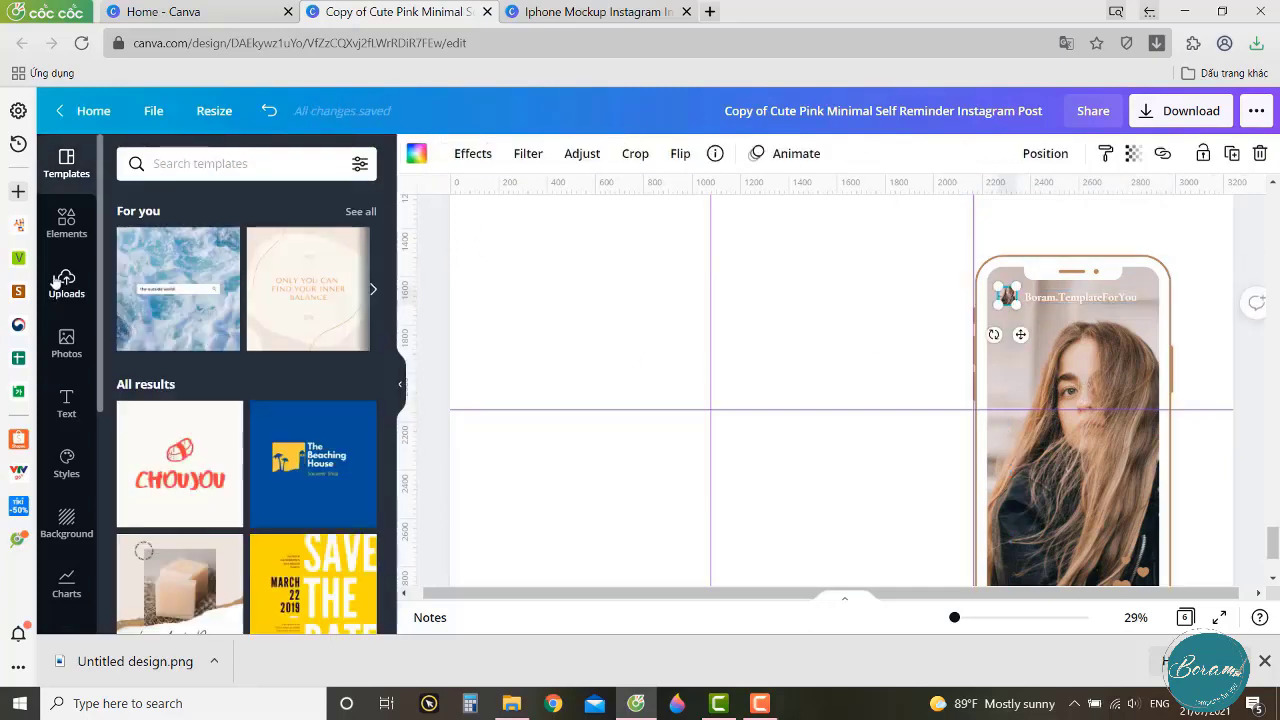
{"action": "left_click", "coordinate": [66, 343]}
{"action": "left_click", "coordinate": [66, 285]}
{"action": "scroll", "coordinate": [252, 352], "scroll_direction": "down", "scroll_amount": 5}
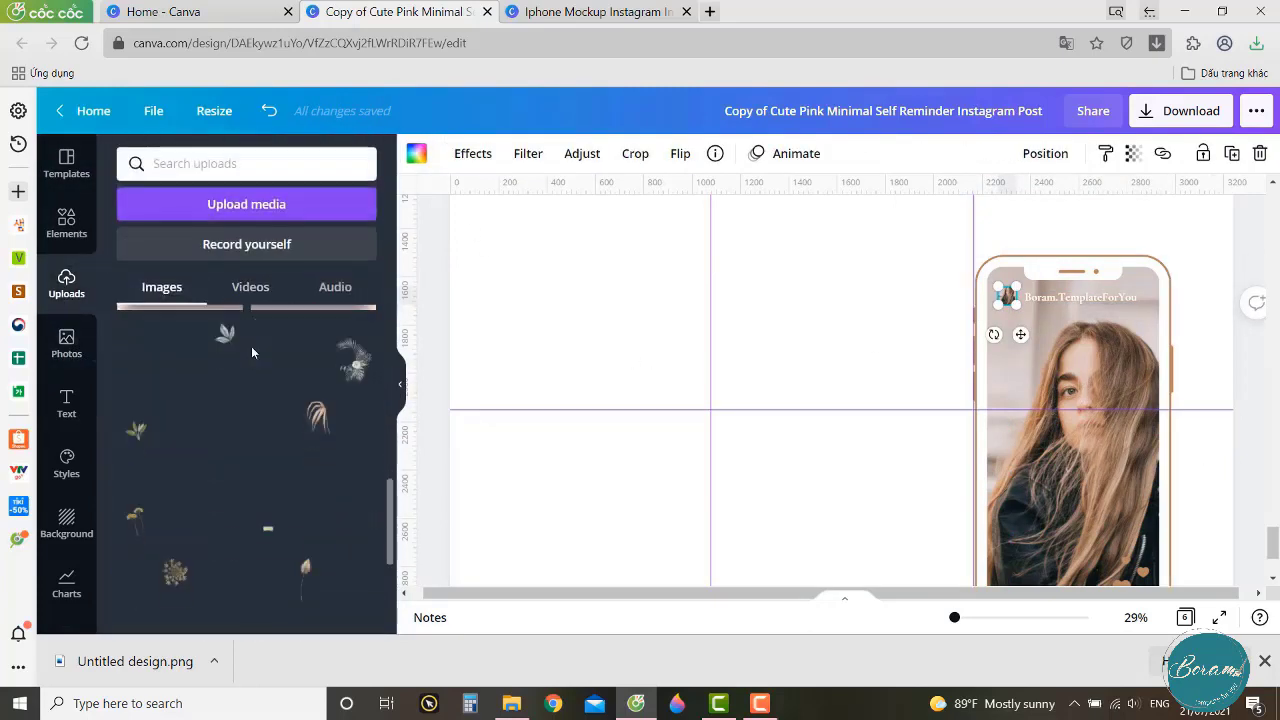
{"action": "scroll", "coordinate": [252, 352], "scroll_direction": "up", "scroll_amount": 5}
{"action": "left_click_drag", "start_coordinate": [160, 400], "coordinate": [1010, 303]}
Upload the tall stacked shoe feed image and use it to replace the woman's photo on the phone mockup's screen.
{"action": "left_click", "coordinate": [1050, 378]}
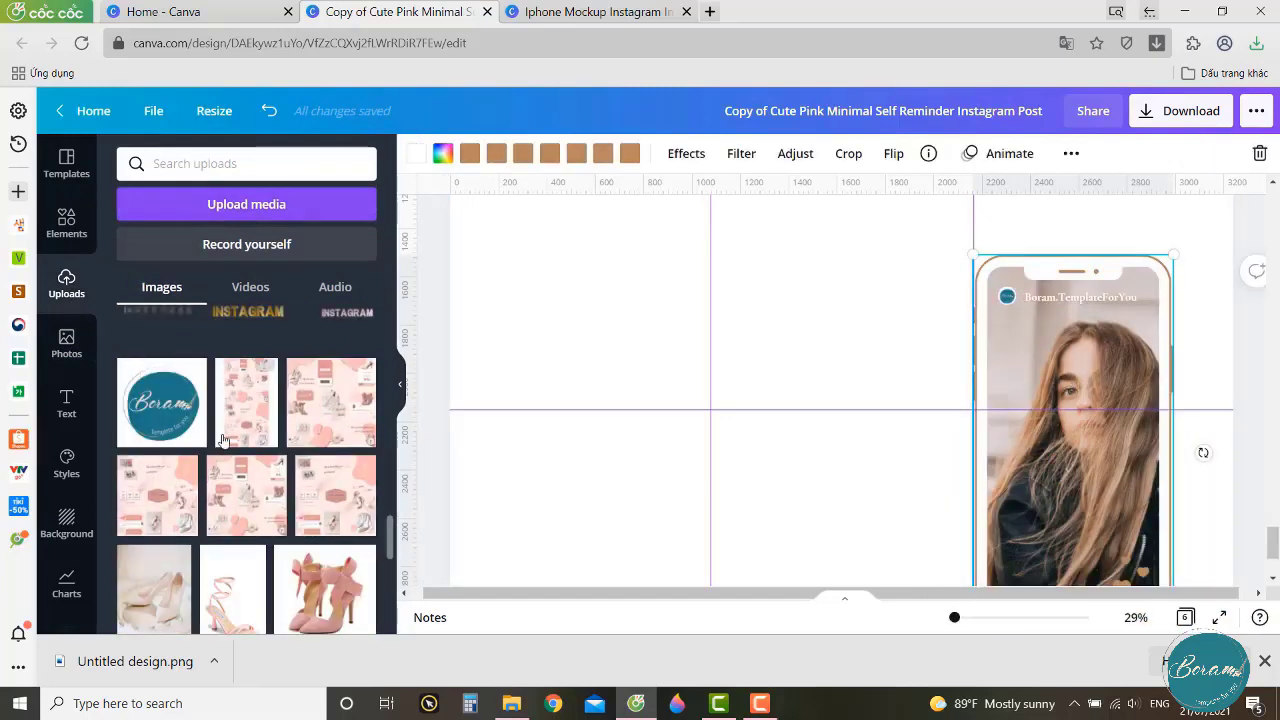
{"action": "scroll", "coordinate": [224, 440], "scroll_direction": "up", "scroll_amount": 5}
{"action": "left_click", "coordinate": [211, 204]}
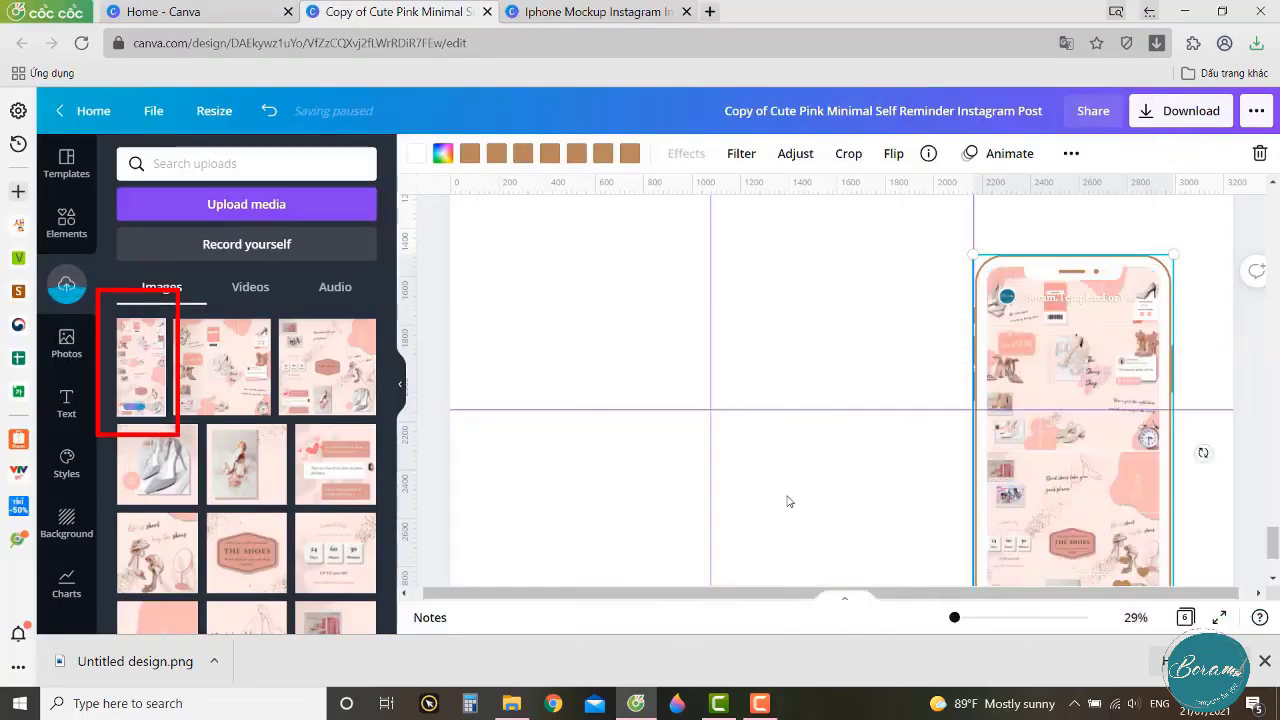
{"action": "scroll", "coordinate": [788, 500], "scroll_direction": "down", "scroll_amount": 2}
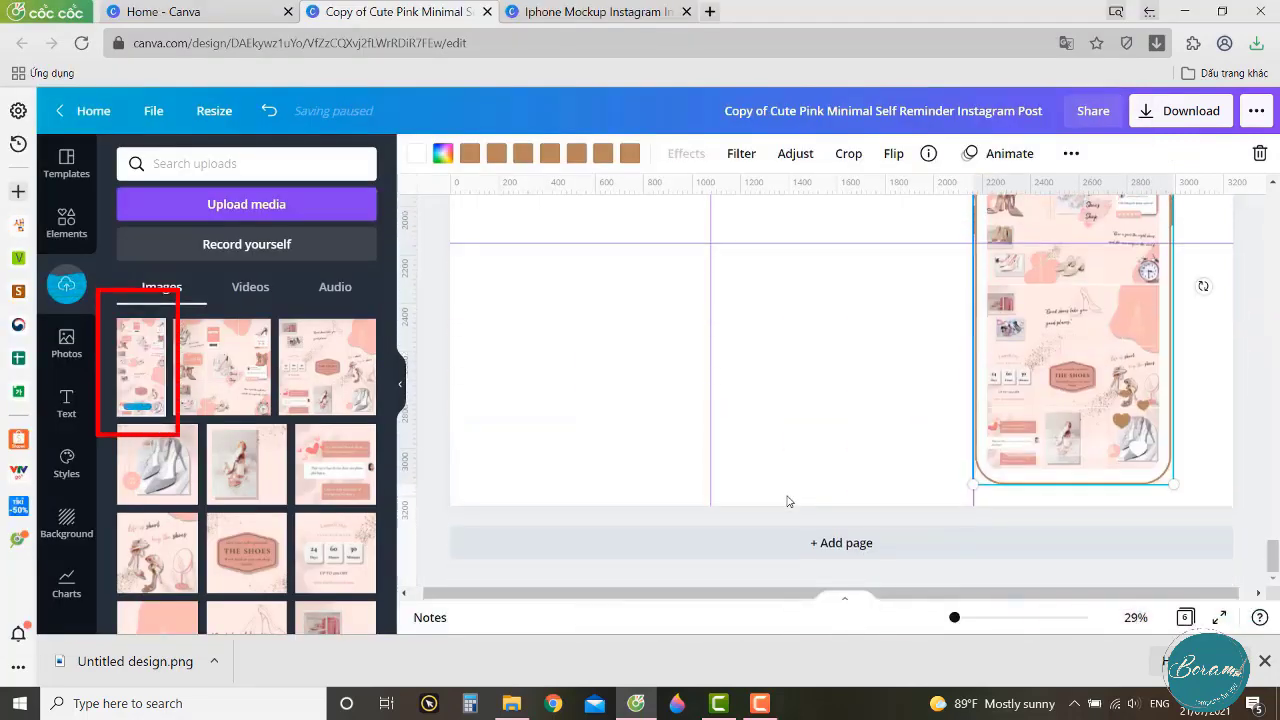
{"action": "scroll", "coordinate": [788, 500], "scroll_direction": "up", "scroll_amount": 2}
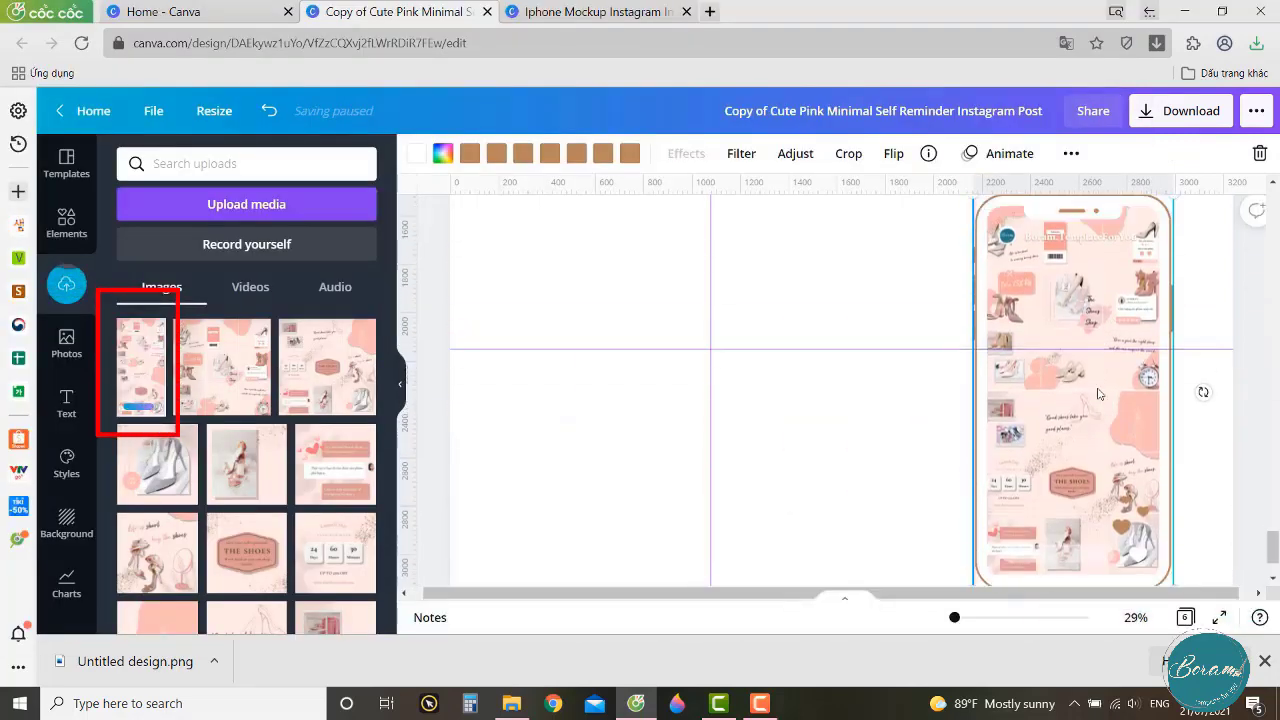
Recolour the first two brown colours of the phone mockup frame with the dusty pink document colour.
{"action": "left_click", "coordinate": [469, 153]}
{"action": "left_click", "coordinate": [223, 285]}
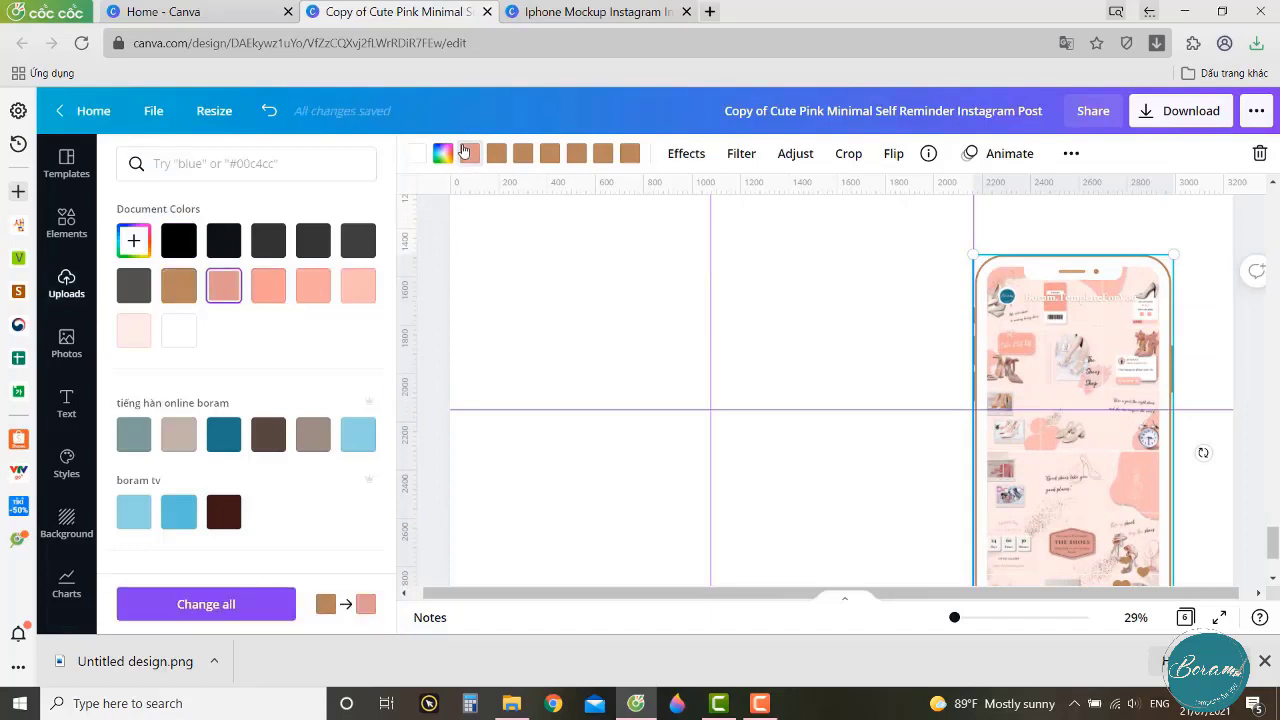
{"action": "left_click", "coordinate": [496, 153]}
{"action": "left_click", "coordinate": [223, 285]}
Recolour the remaining five brown colours of the phone mockup frame with the salmon pink document colour.
{"action": "left_click", "coordinate": [523, 153]}
{"action": "left_click", "coordinate": [268, 285]}
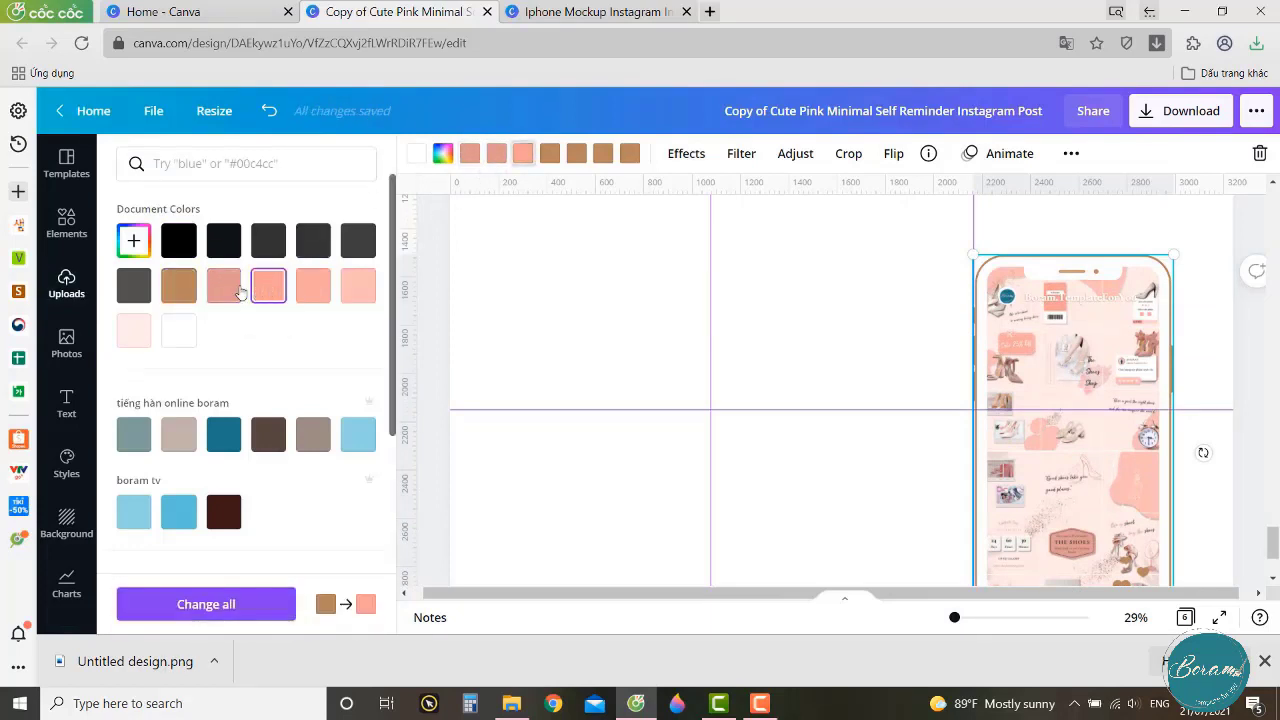
{"action": "left_click", "coordinate": [549, 153]}
{"action": "left_click", "coordinate": [268, 285]}
{"action": "left_click", "coordinate": [576, 153]}
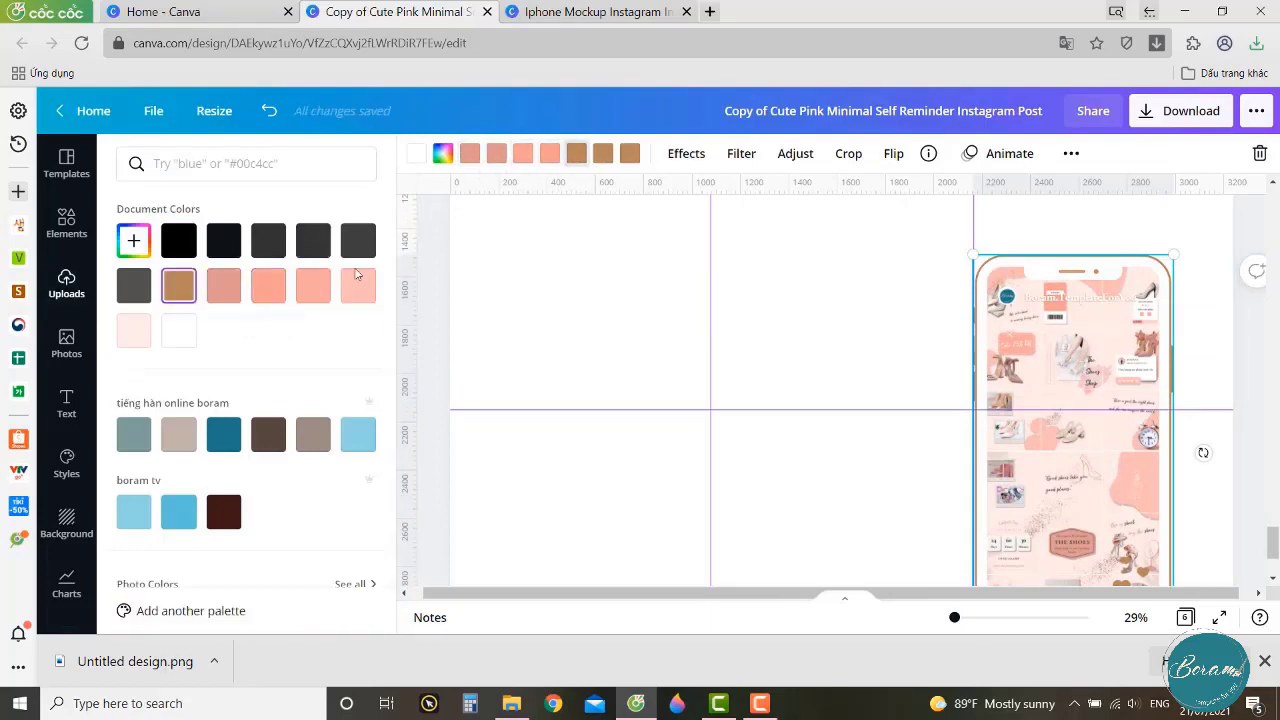
{"action": "left_click", "coordinate": [268, 285]}
{"action": "left_click", "coordinate": [602, 153]}
{"action": "left_click", "coordinate": [268, 285]}
{"action": "left_click", "coordinate": [629, 153]}
{"action": "left_click", "coordinate": [268, 285]}
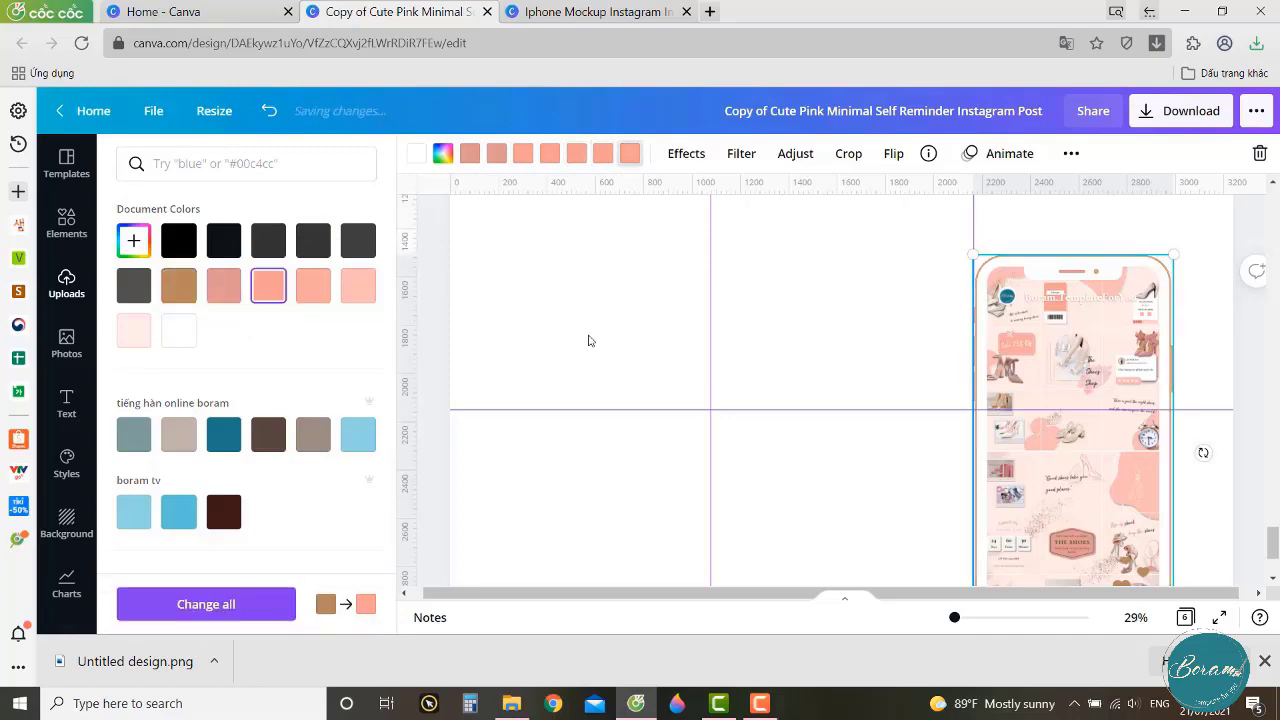
Add the uploaded tall shoe feed image to page 6 beside the phone mockup and tilt it counter-clockwise.
{"action": "left_click", "coordinate": [588, 340]}
{"action": "scroll", "coordinate": [829, 443], "scroll_direction": "down", "scroll_amount": 1}
{"action": "left_click_drag", "start_coordinate": [132, 336], "coordinate": [699, 293]}
{"action": "scroll", "coordinate": [829, 467], "scroll_direction": "down", "scroll_amount": 1}
{"action": "left_click_drag", "start_coordinate": [884, 447], "coordinate": [879, 426]}
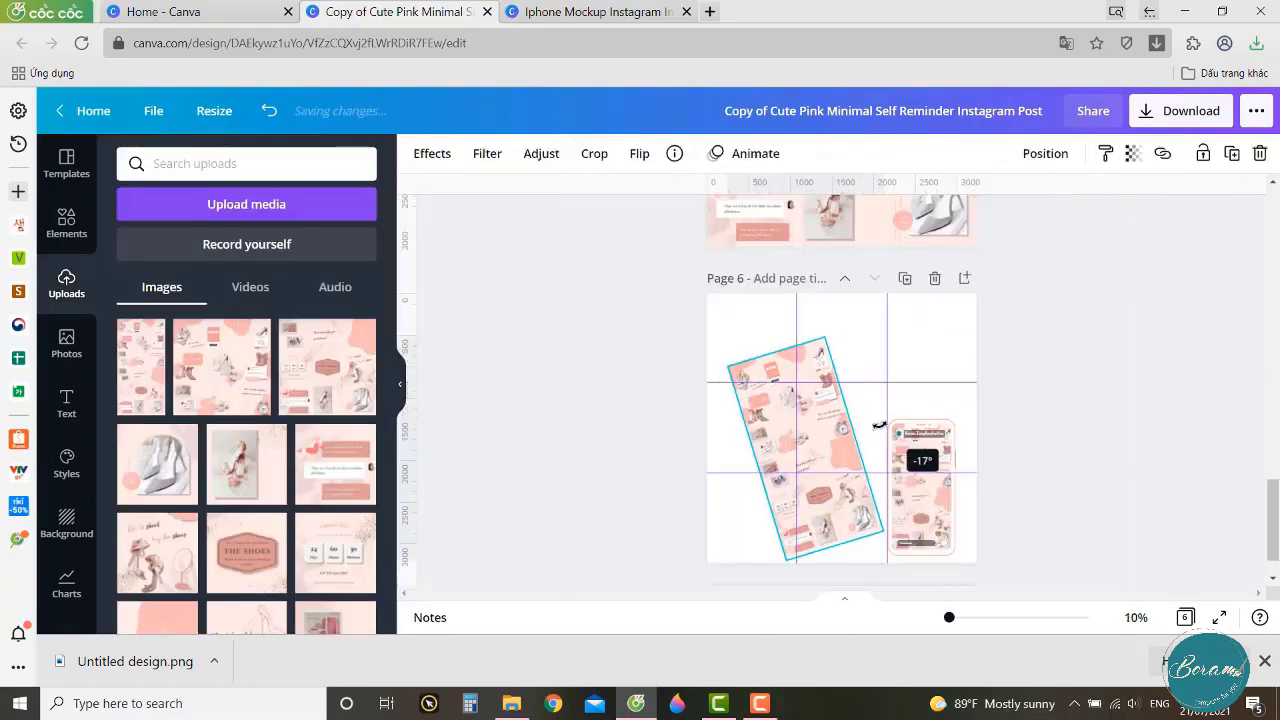
Enlarge the tilted feed image past the upper and lower page edges, reposition it and reduce its tilt.
{"action": "left_click_drag", "start_coordinate": [728, 366], "coordinate": [691, 315]}
{"action": "left_click_drag", "start_coordinate": [834, 577], "coordinate": [815, 587]}
{"action": "left_click_drag", "start_coordinate": [828, 286], "coordinate": [859, 213]}
{"action": "left_click_drag", "start_coordinate": [822, 371], "coordinate": [839, 411]}
{"action": "mouse_move", "coordinate": [926, 408]}
{"action": "left_mouse_down"}
{"action": "mouse_move", "coordinate": [931, 426]}
{"action": "mouse_move", "coordinate": [931, 414]}
{"action": "left_mouse_up"}
Place a second copy of the tilted feed image along the left edge of page 6.
{"action": "left_click_drag", "start_coordinate": [839, 423], "coordinate": [723, 428]}
{"action": "left_click", "coordinate": [1028, 431]}
{"action": "left_click", "coordinate": [1048, 457]}
{"action": "left_click", "coordinate": [1038, 474]}
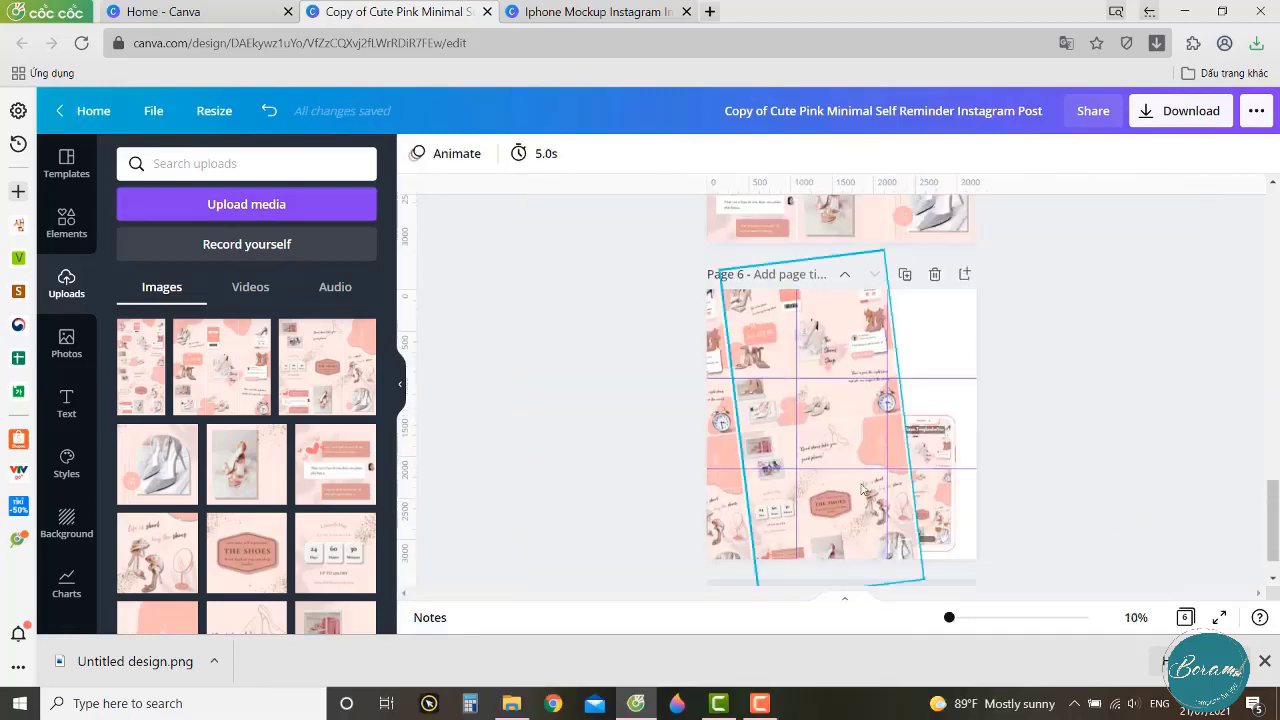
Send the large tilted feed image backward behind the phone mockup on page 6.
{"action": "left_click", "coordinate": [862, 488]}
{"action": "left_click", "coordinate": [1045, 153]}
{"action": "left_click", "coordinate": [963, 237]}
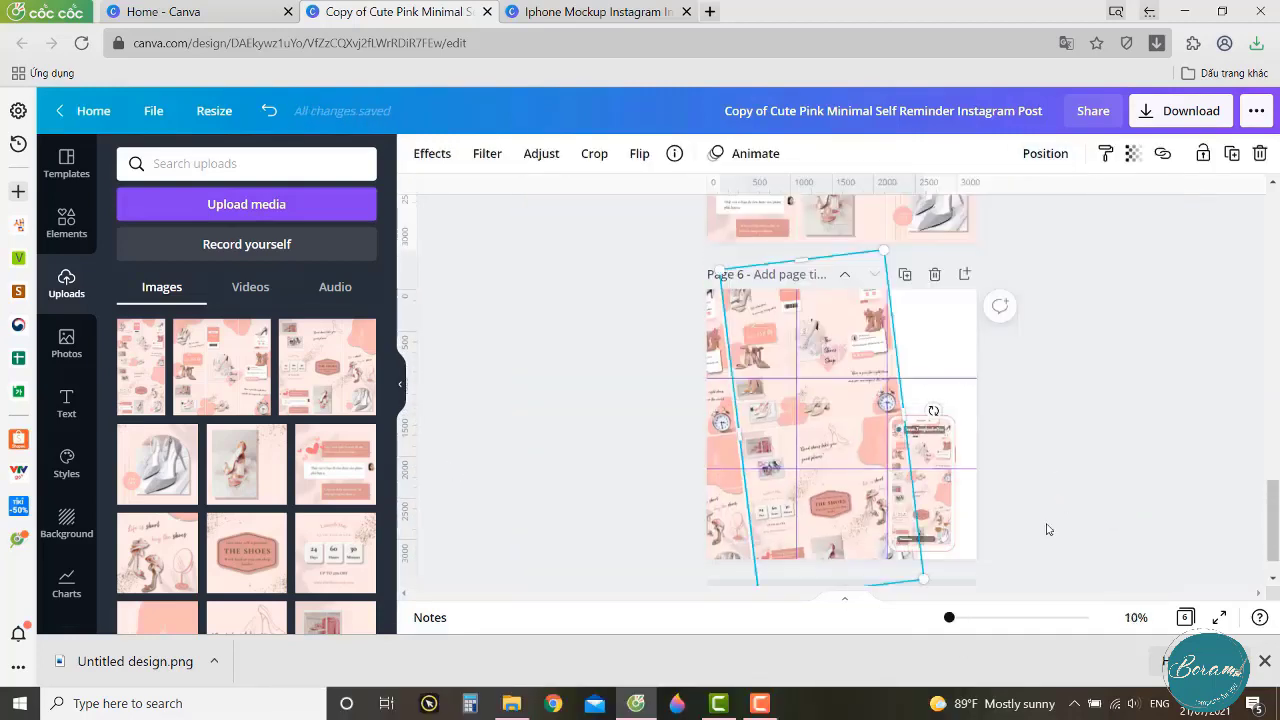
{"action": "left_click", "coordinate": [1052, 529]}
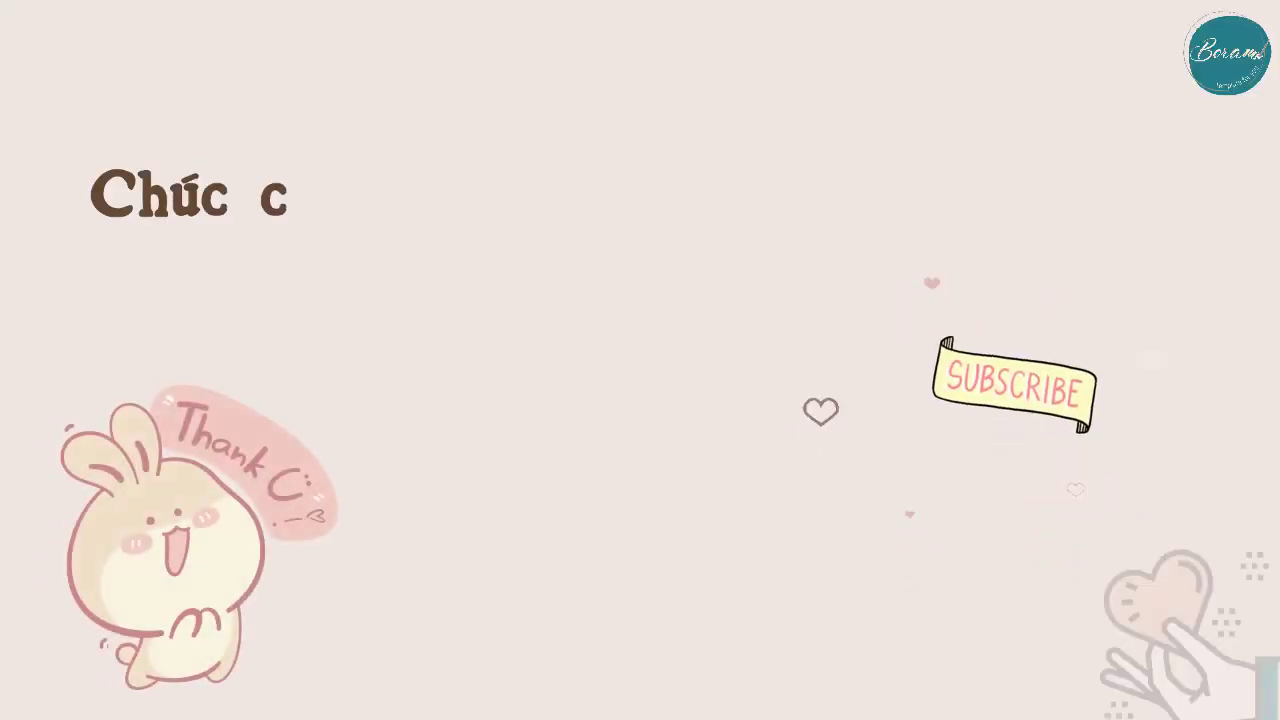